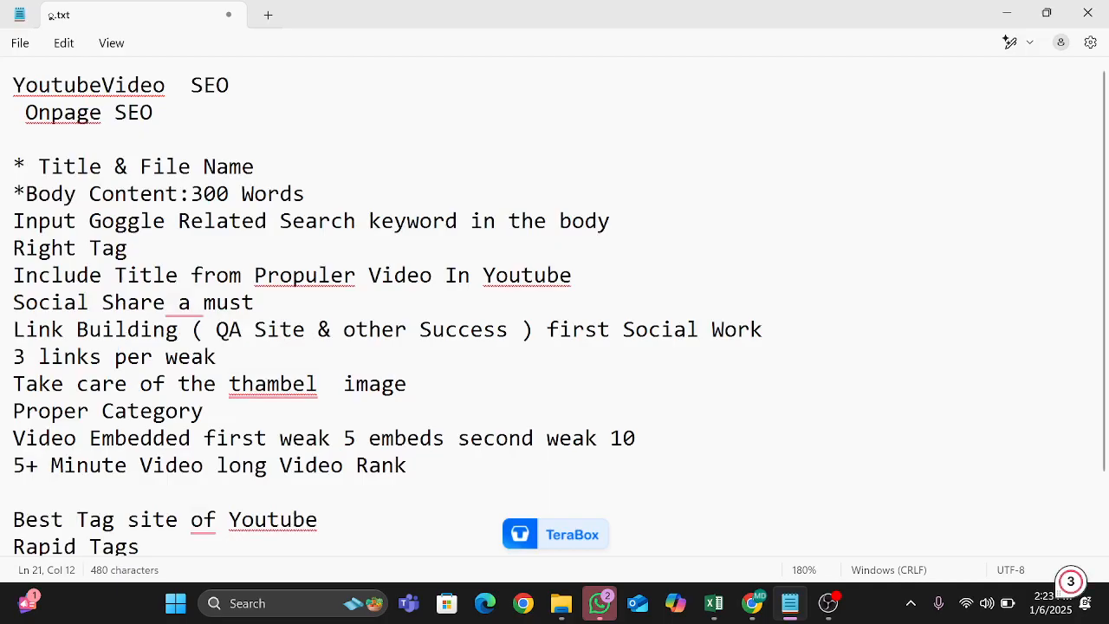
# Insert "off page" before SEO in the first line of the notes.
pyautogui.click(191, 85)
pyautogui.write('oo')
pyautogui.press('BackSpace')
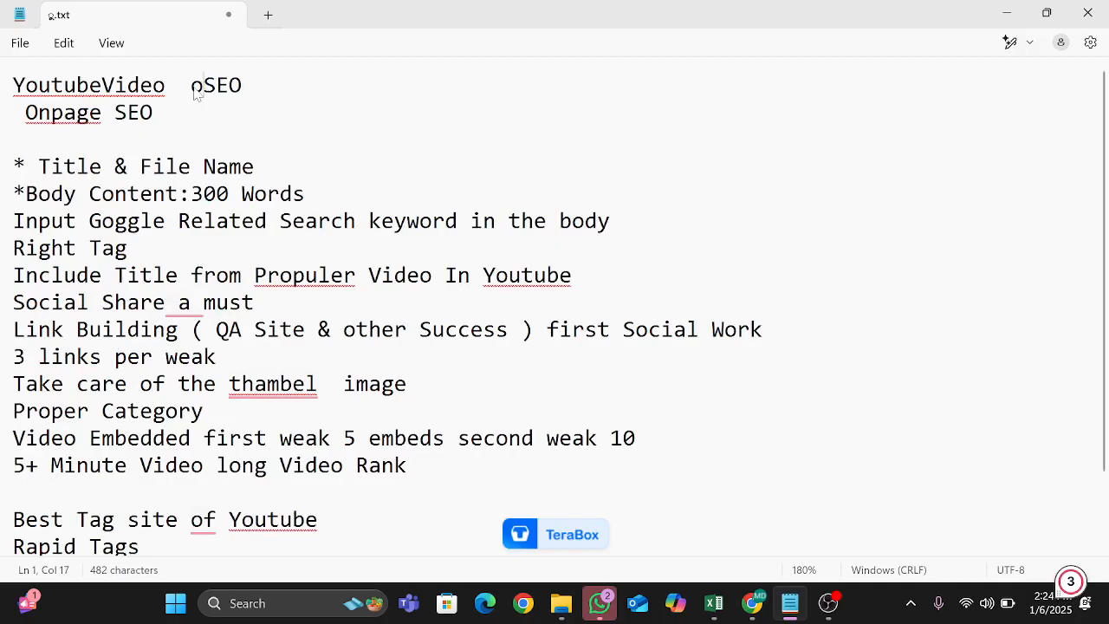
pyautogui.write('ff p')
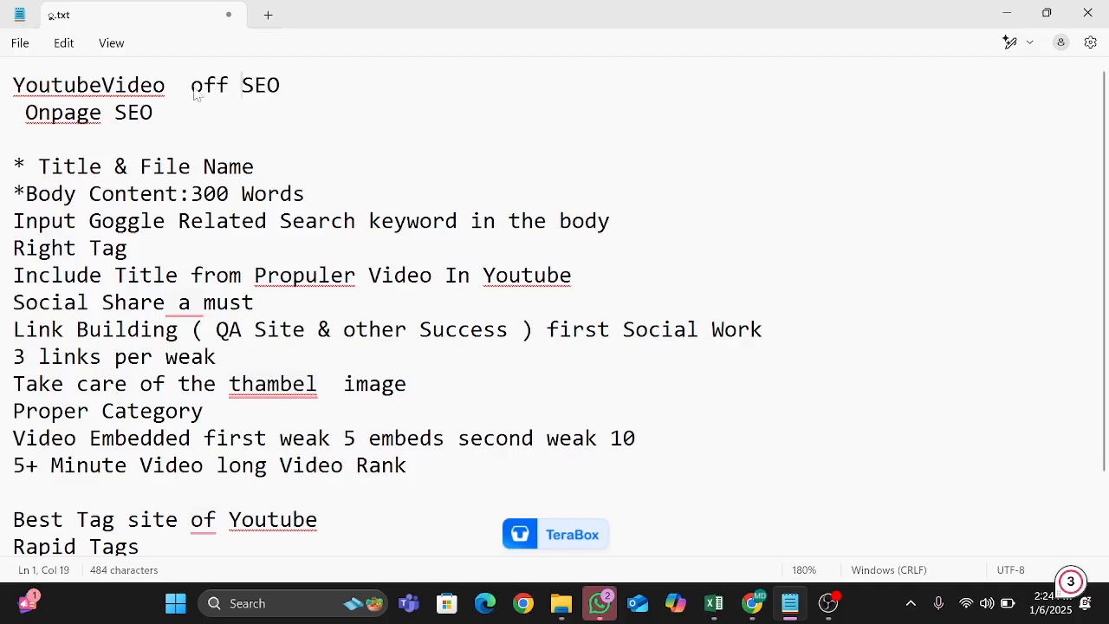
pyautogui.write('age')
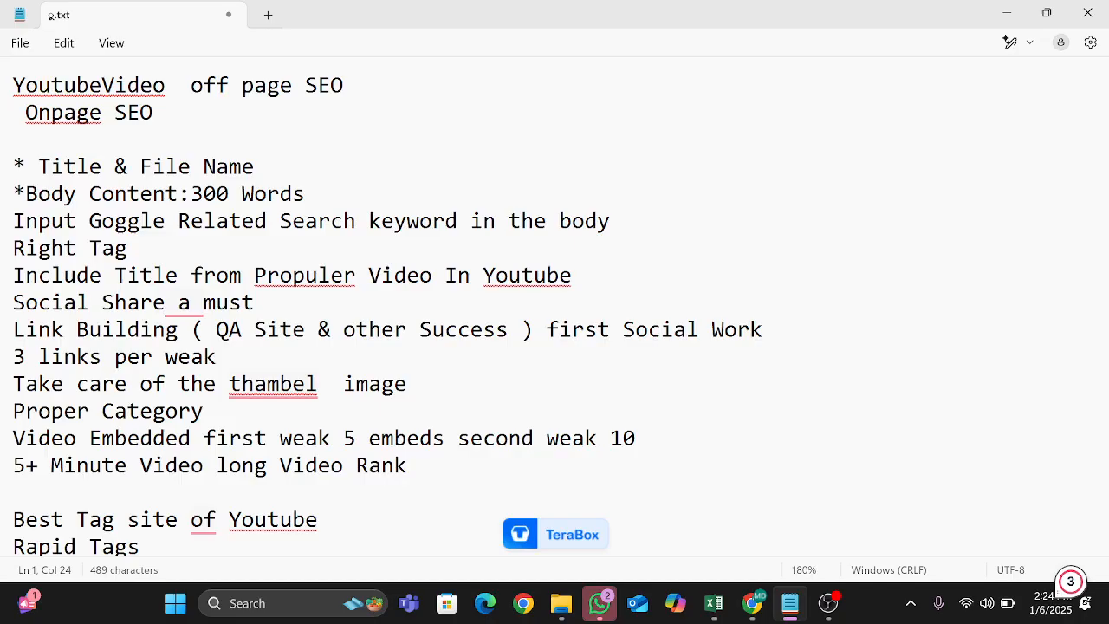
pyautogui.click(827, 604)
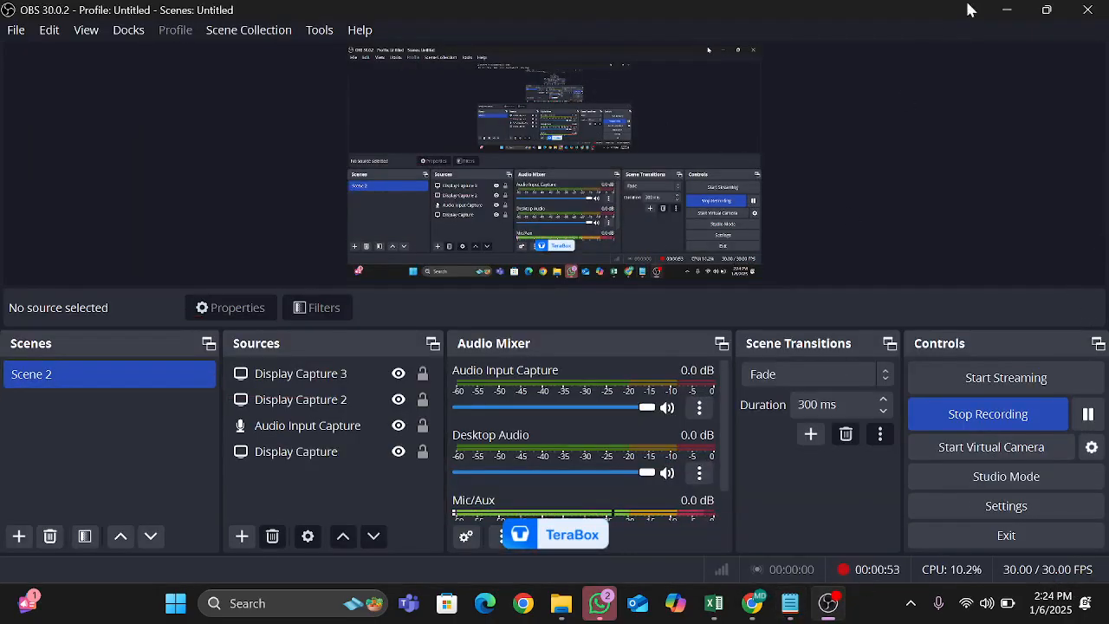
pyautogui.click(1006, 10)
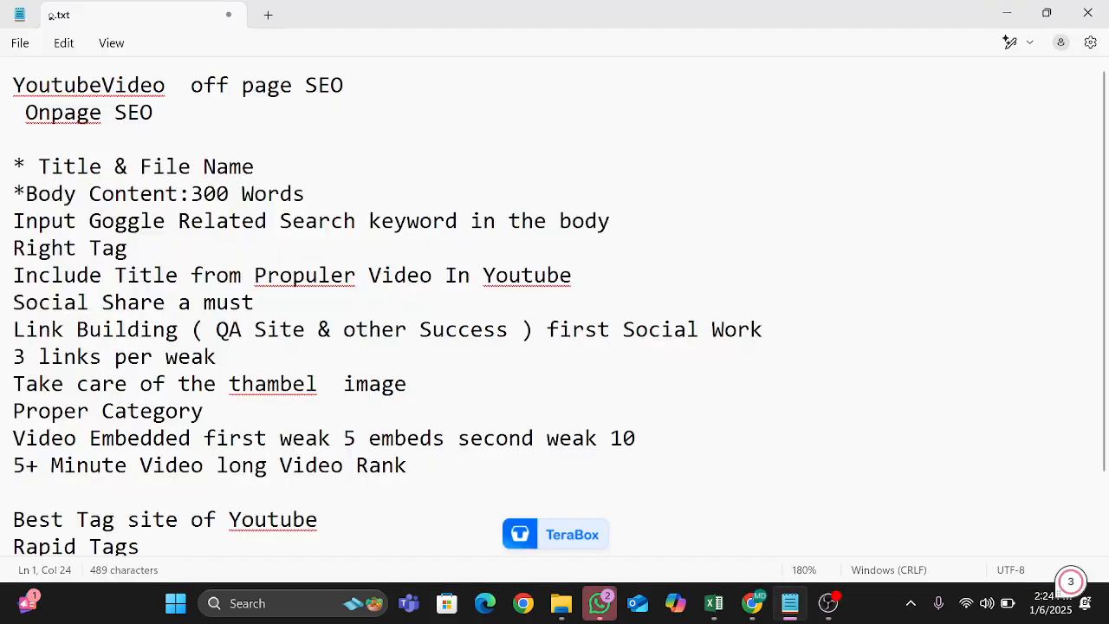
# Switch to Chrome, search for "duplichecker" in a new tab and open the Duplichecker Plagiarism Checker site.
pyautogui.click(1002, 14)
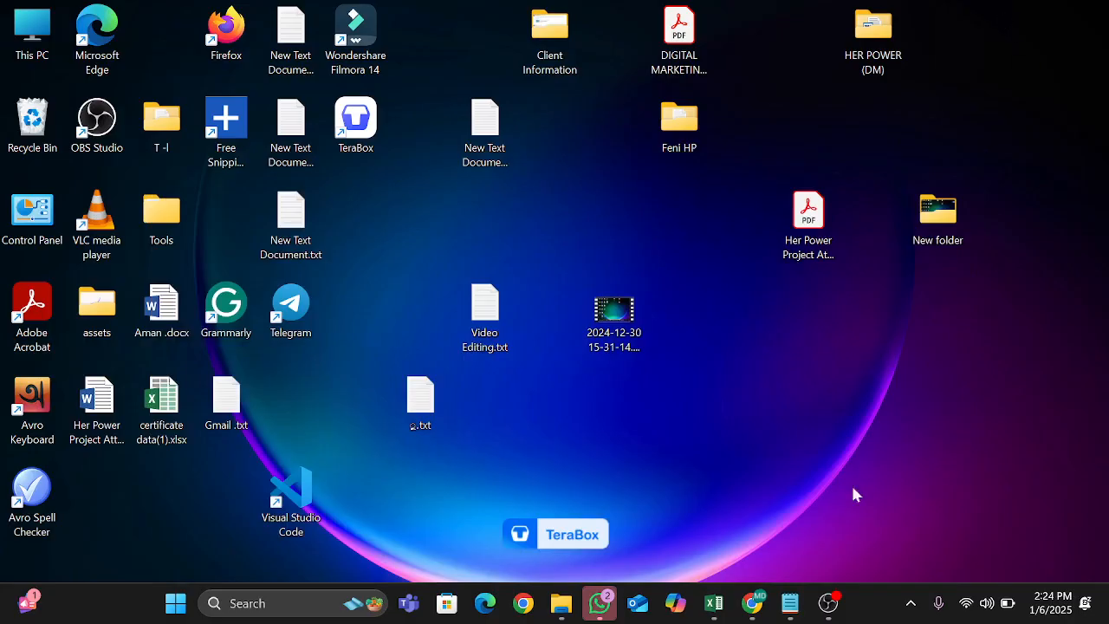
pyautogui.click(752, 604)
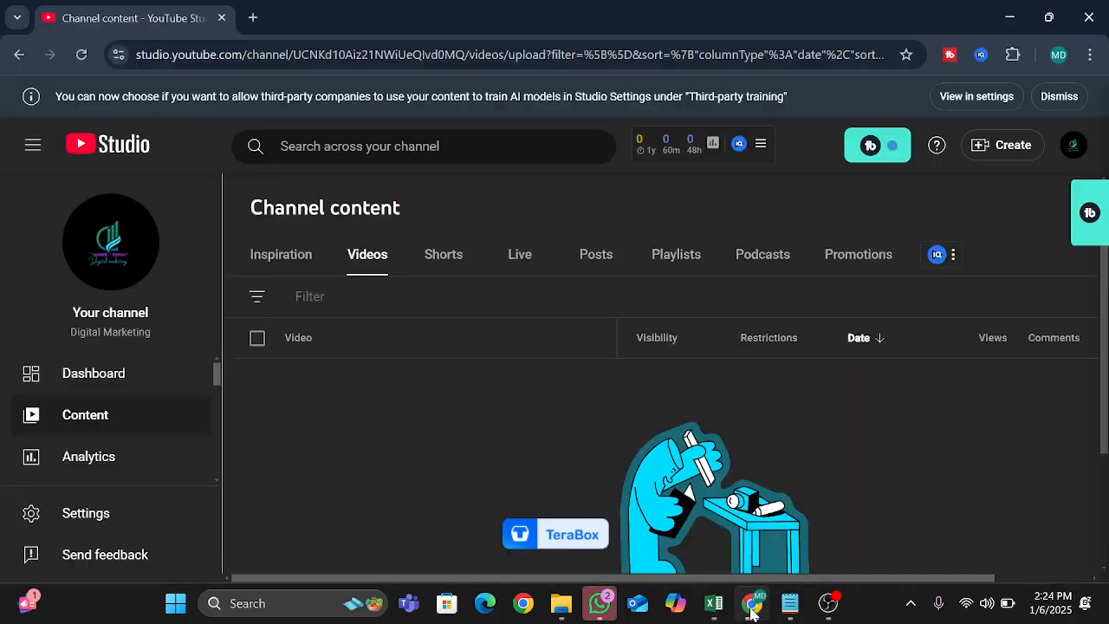
pyautogui.click(252, 18)
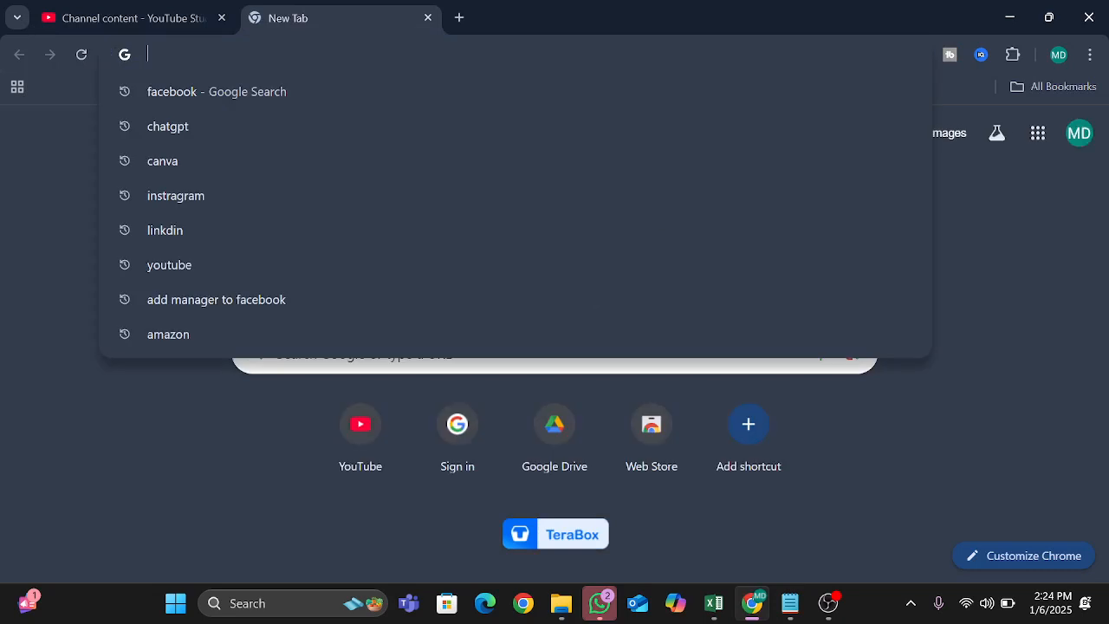
pyautogui.write('dupli')
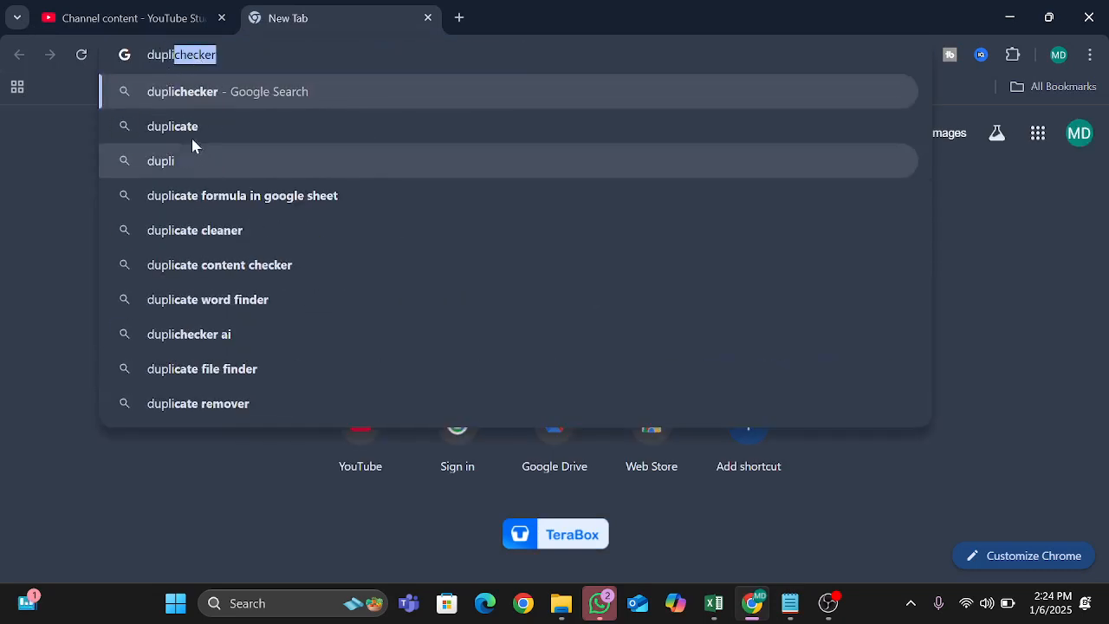
pyautogui.click(199, 92)
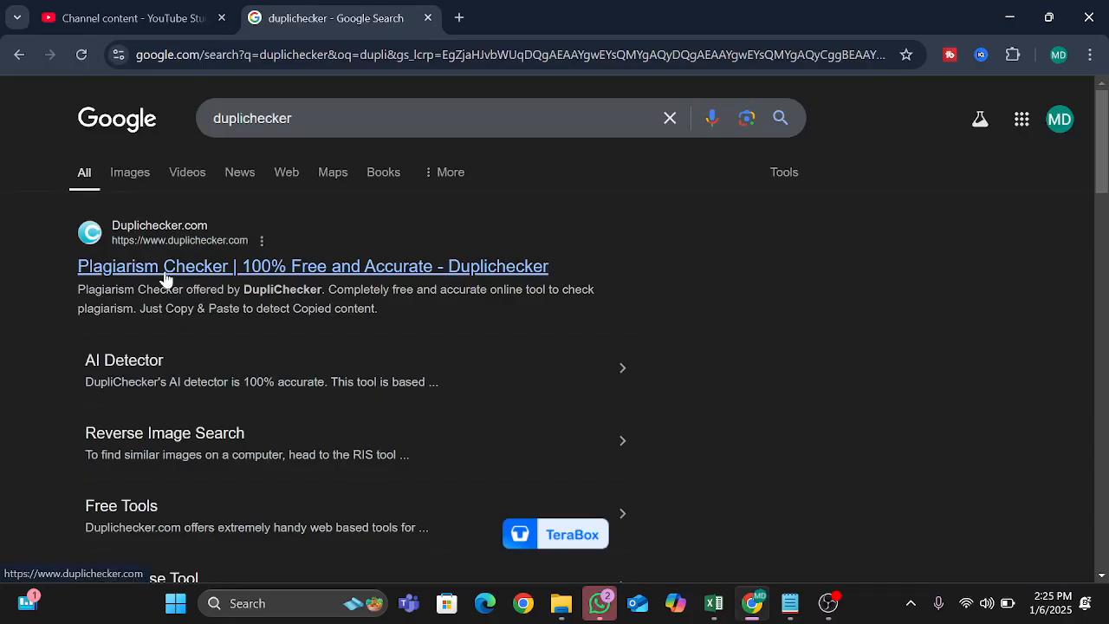
pyautogui.click(168, 276)
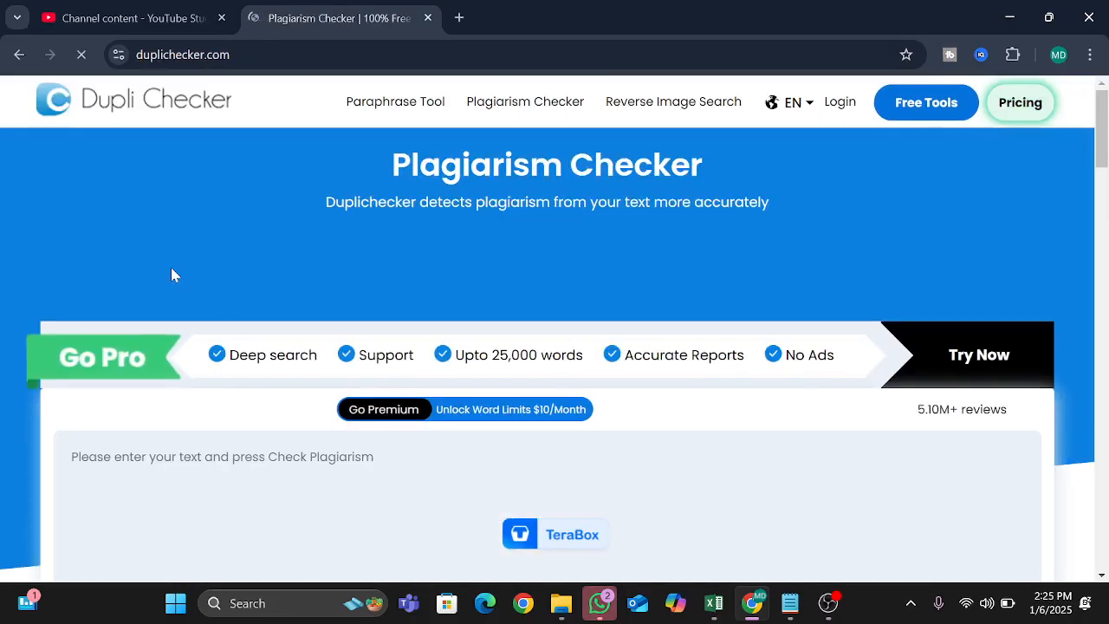
pyautogui.scroll(-3, 250, 333)
pyautogui.scroll(2, 251, 333)
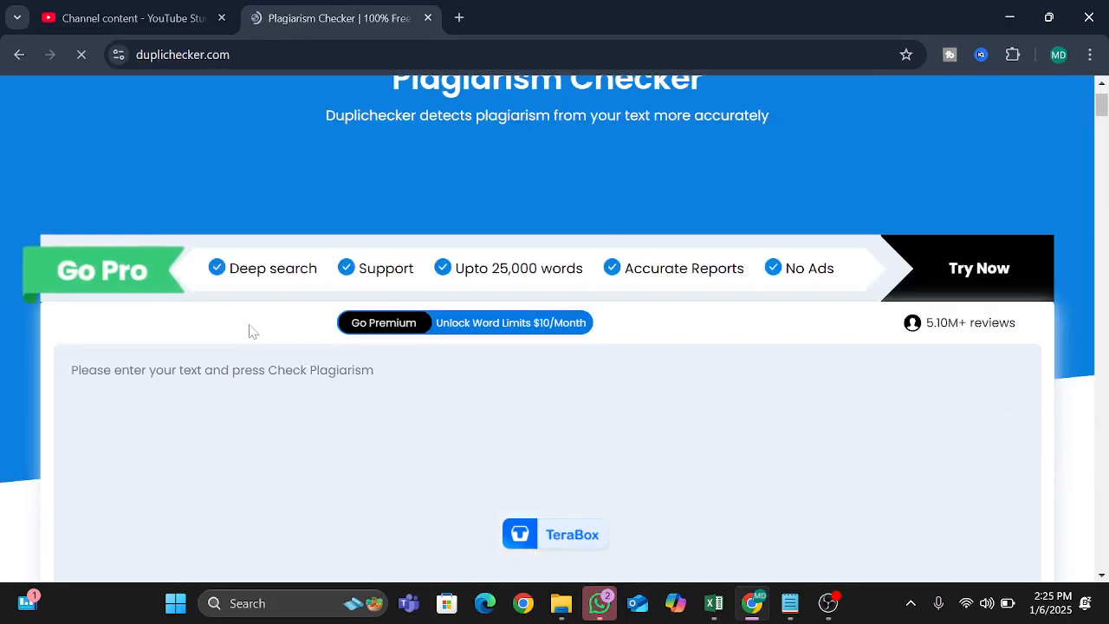
pyautogui.scroll(1, 252, 332)
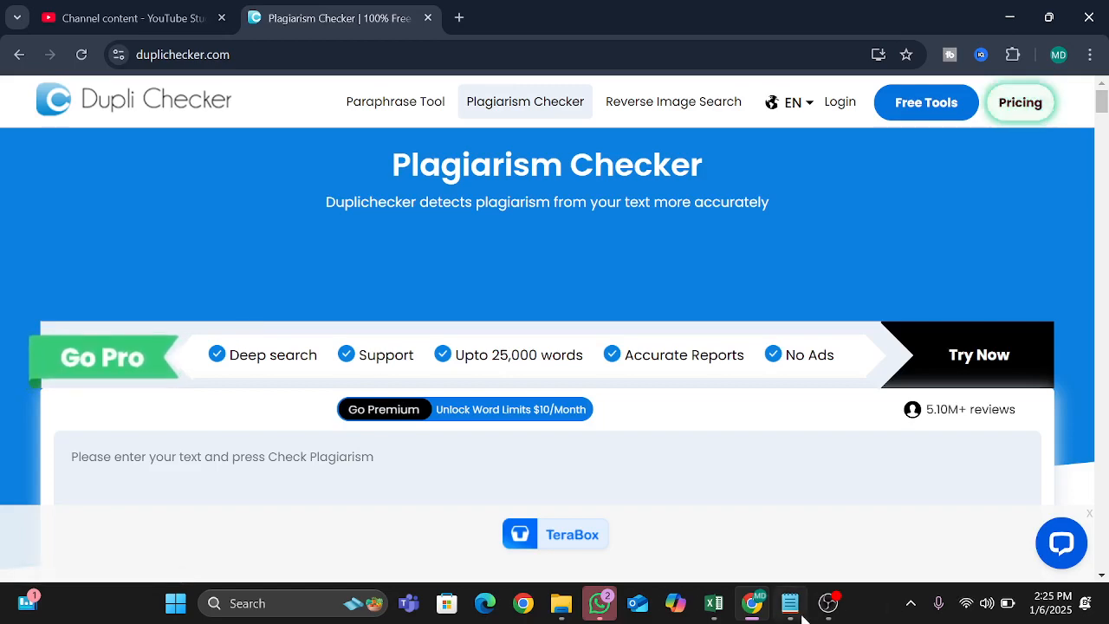
pyautogui.click(829, 603)
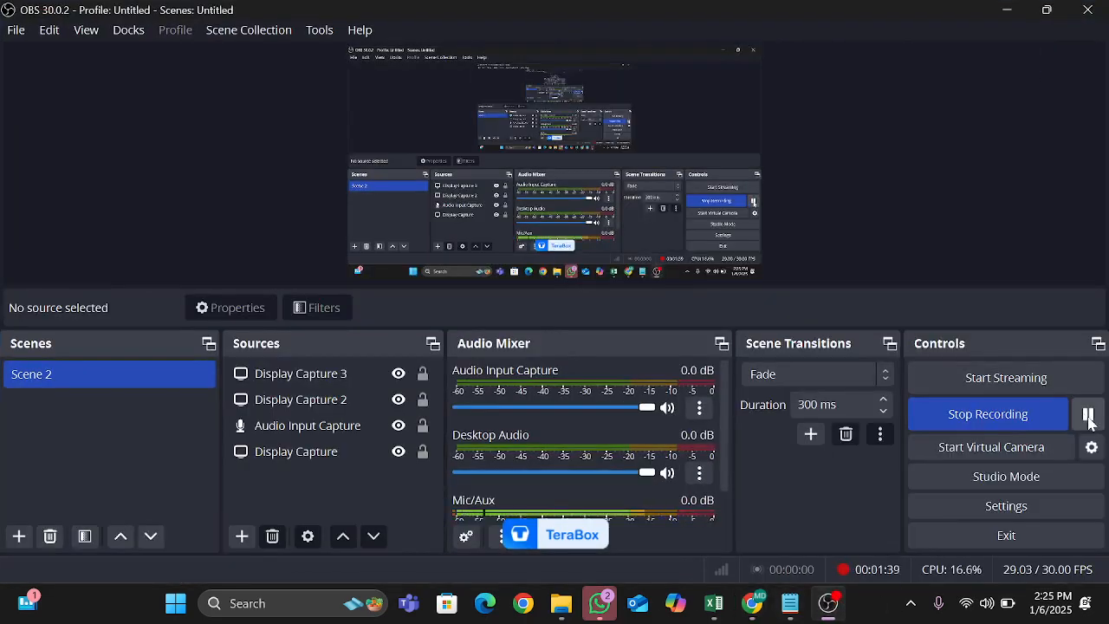
pyautogui.click(1087, 413)
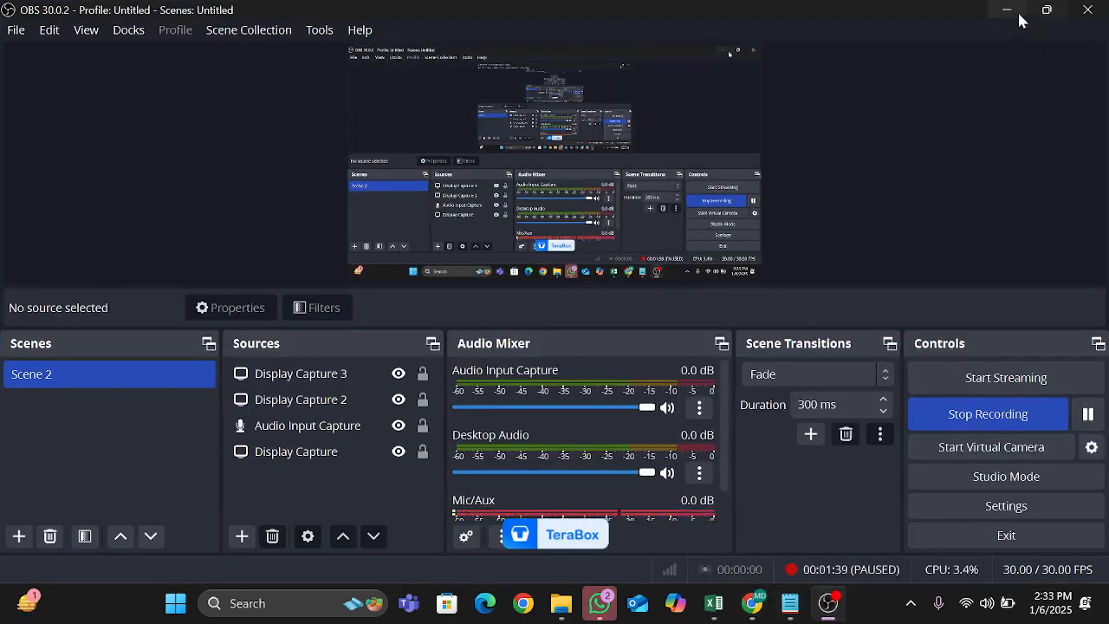
pyautogui.click(1006, 11)
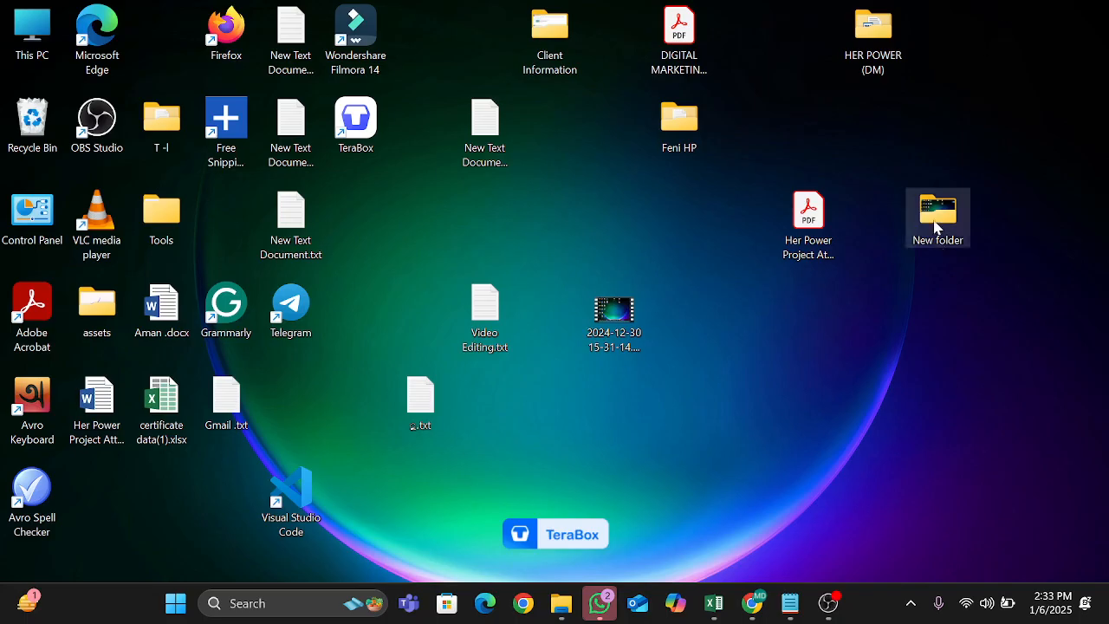
# Open the desktop folder "New folder" and briefly preview the video intragram Marketing .mp4.
pyautogui.doubleClick(936, 216)
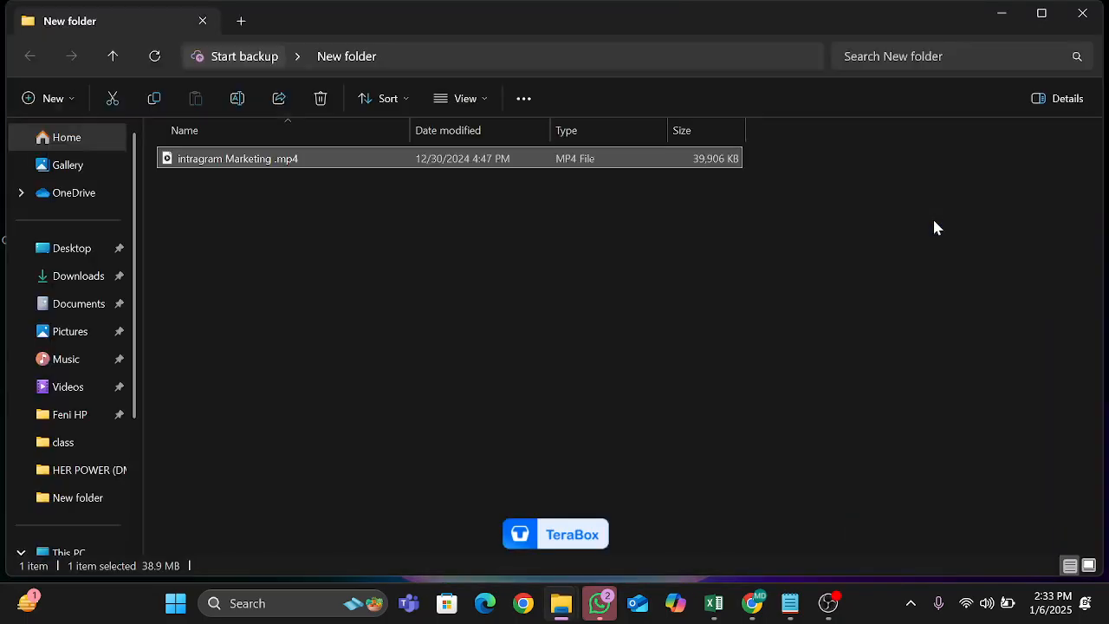
pyautogui.doubleClick(308, 163)
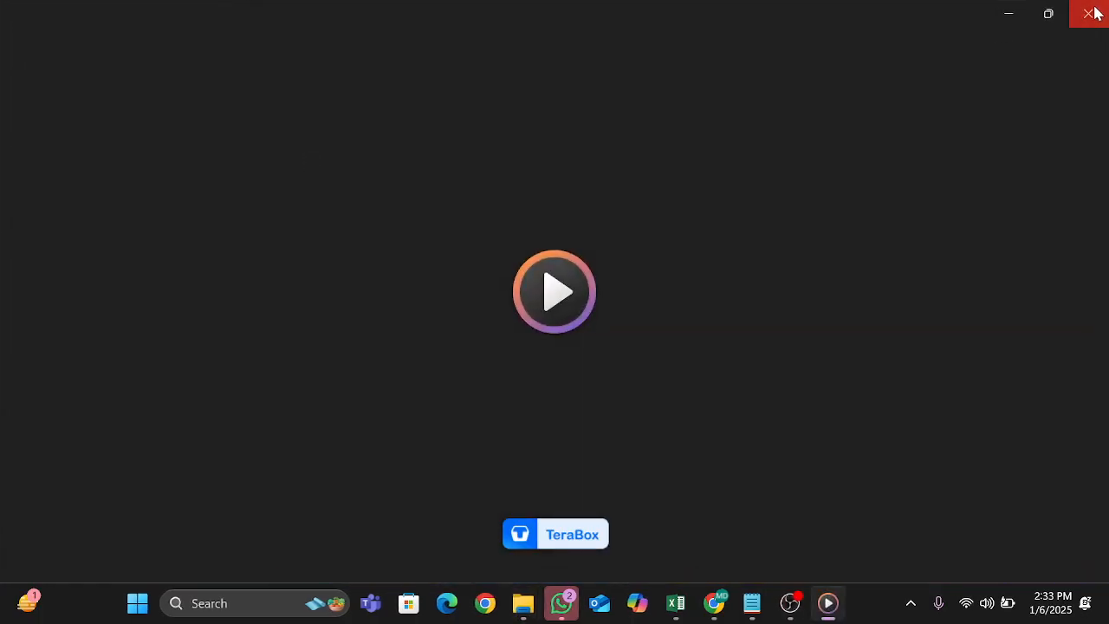
pyautogui.click(1100, 10)
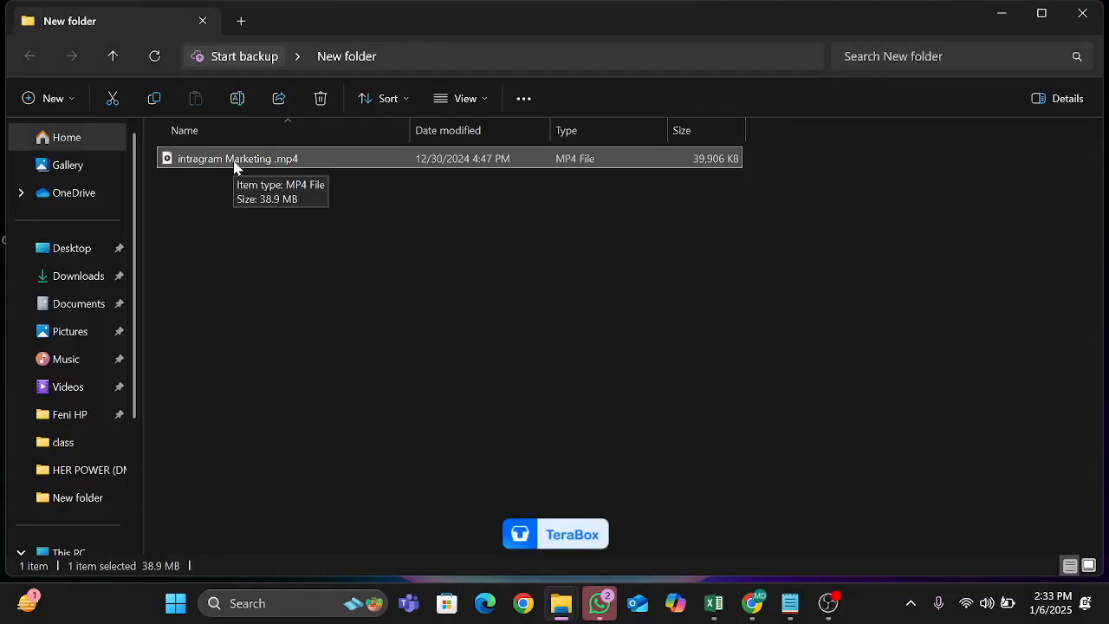
# Open the detailed file properties of intragram Marketing .mp4.
pyautogui.moveTo(234, 166); pyautogui.dragTo(223, 174)
pyautogui.click(166, 157)
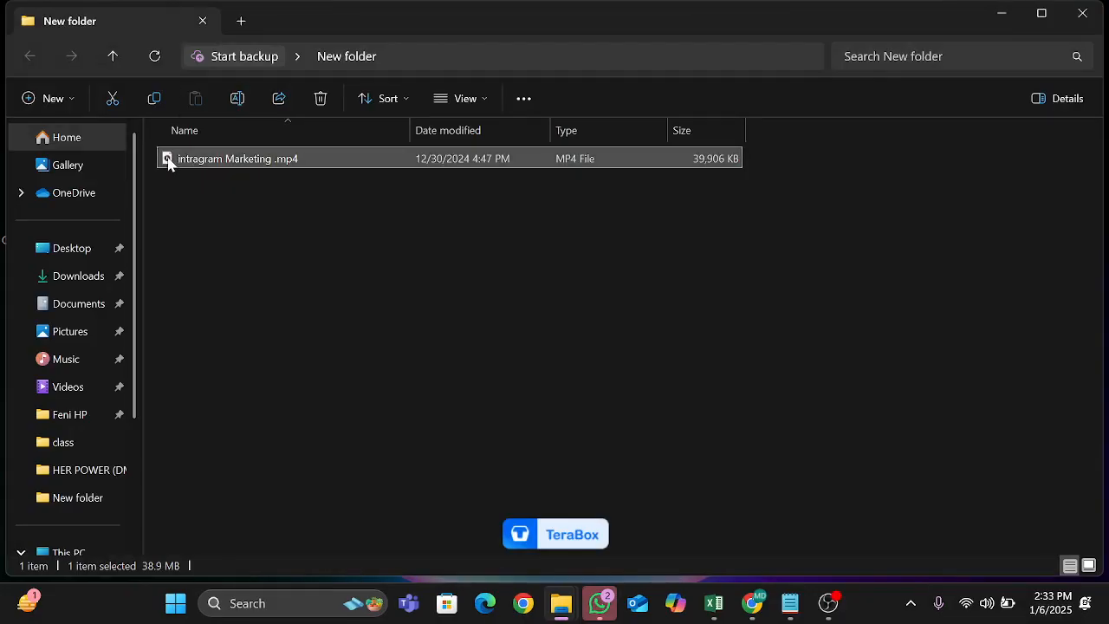
pyautogui.rightClick(167, 163)
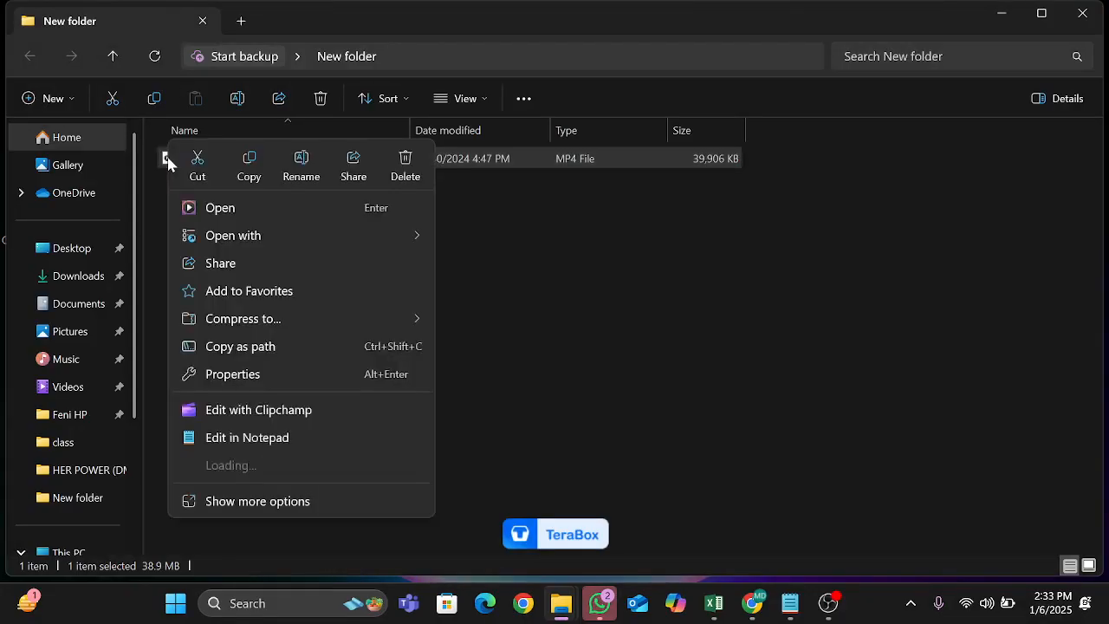
pyautogui.click(233, 379)
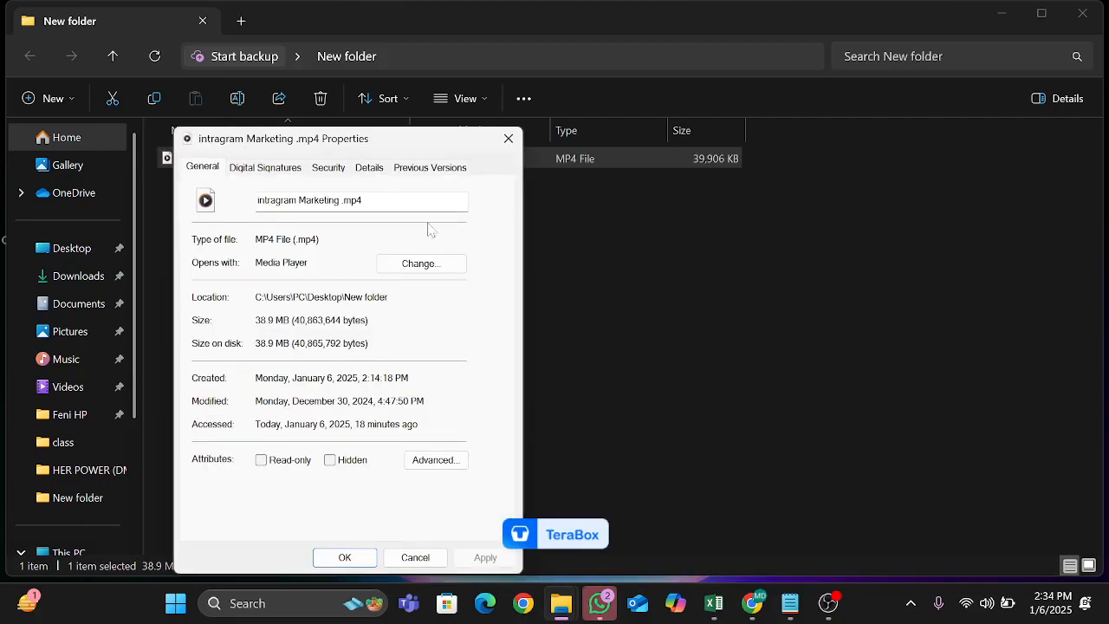
pyautogui.click(369, 169)
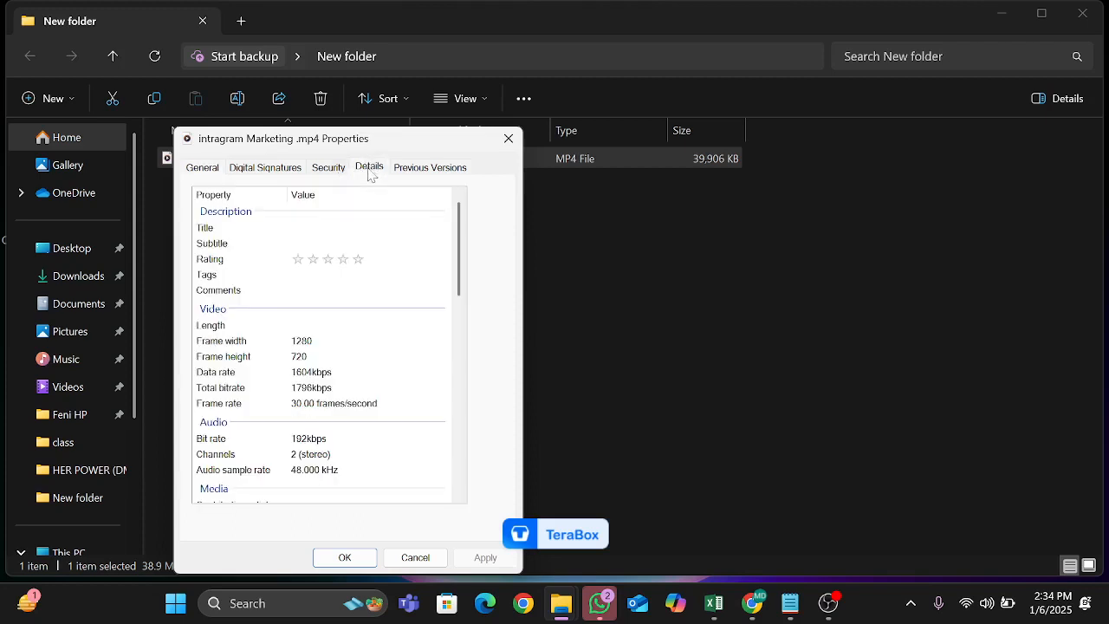
# Set the video's title property to "Instragram Marketing" and its rating to three stars.
pyautogui.click(293, 228)
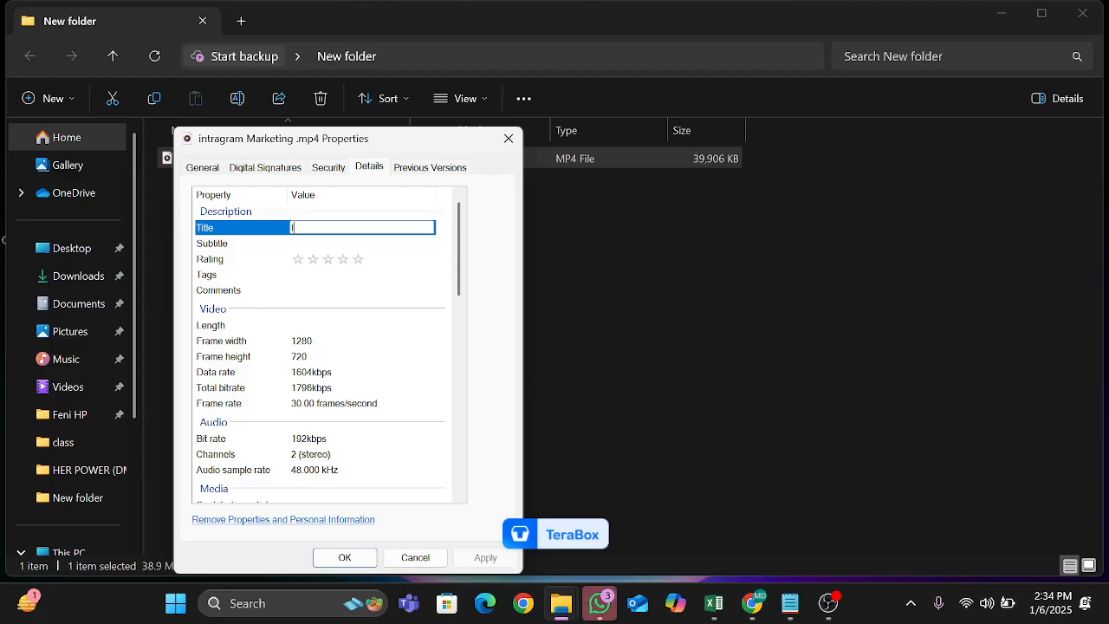
pyautogui.write('nstragram Marketing')
pyautogui.click(358, 258)
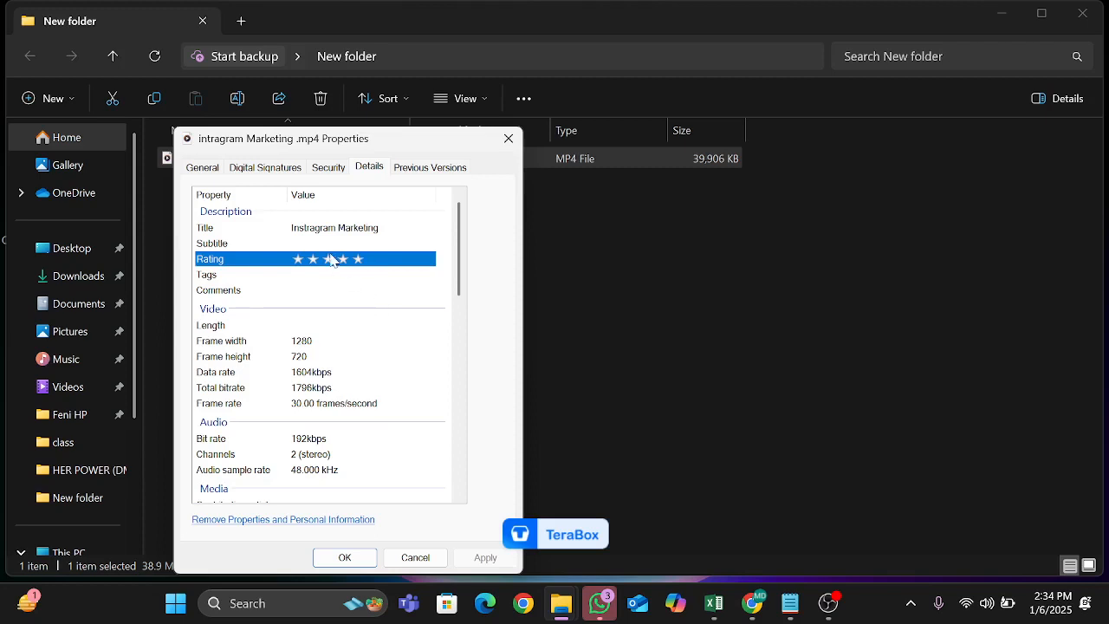
pyautogui.click(410, 258)
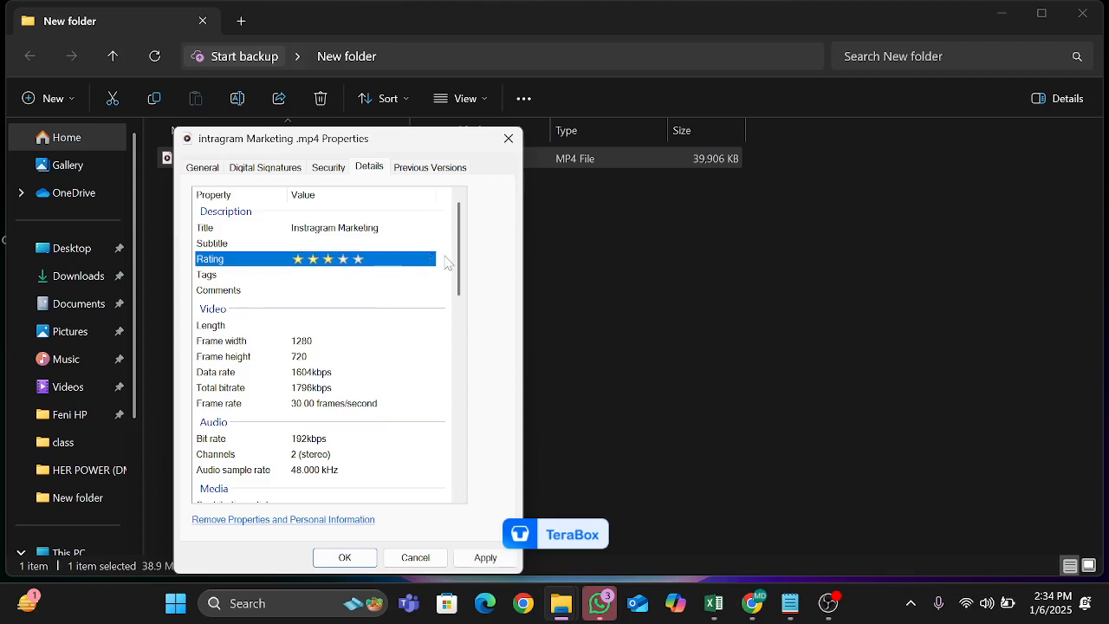
# Go through the video's subtitle, tags and comments properties, trying placeholder text in the comments.
pyautogui.click(245, 242)
pyautogui.click(340, 244)
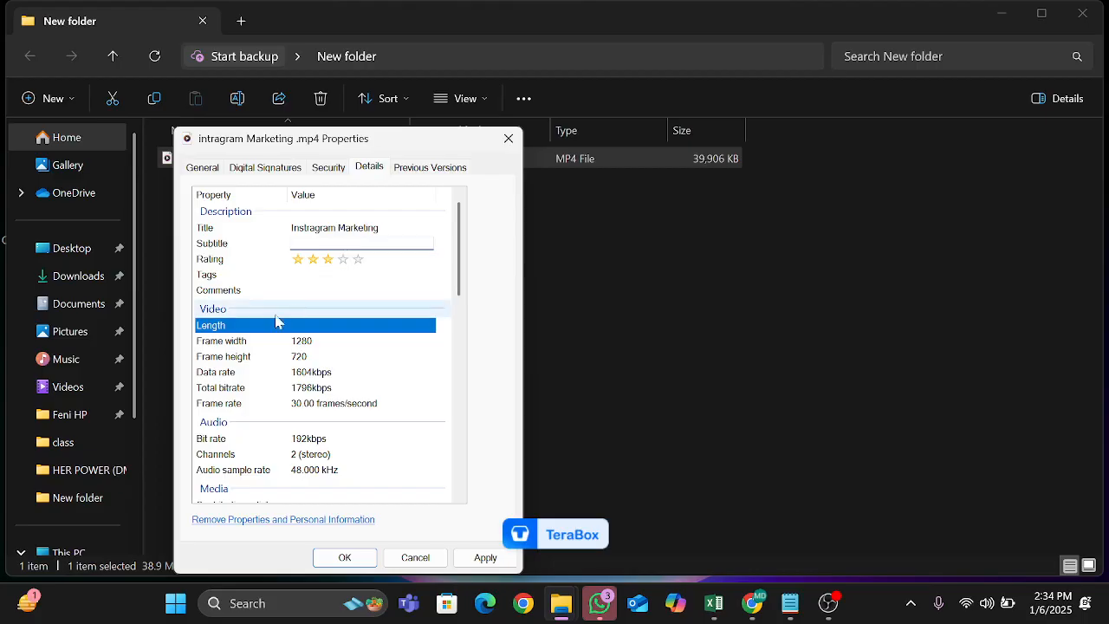
pyautogui.click(338, 291)
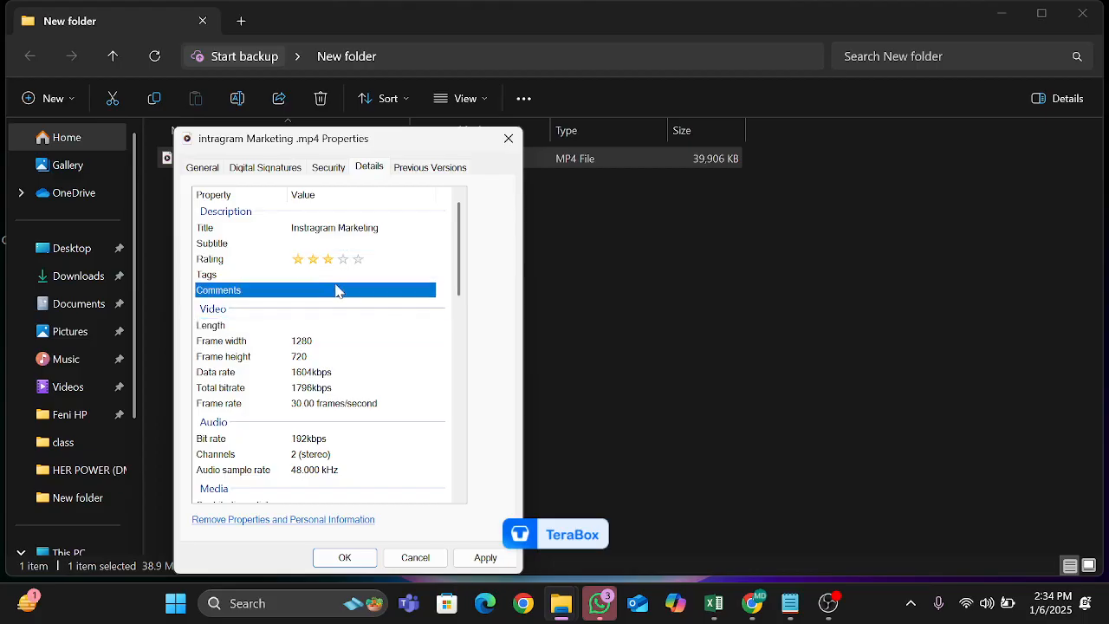
pyautogui.click(212, 274)
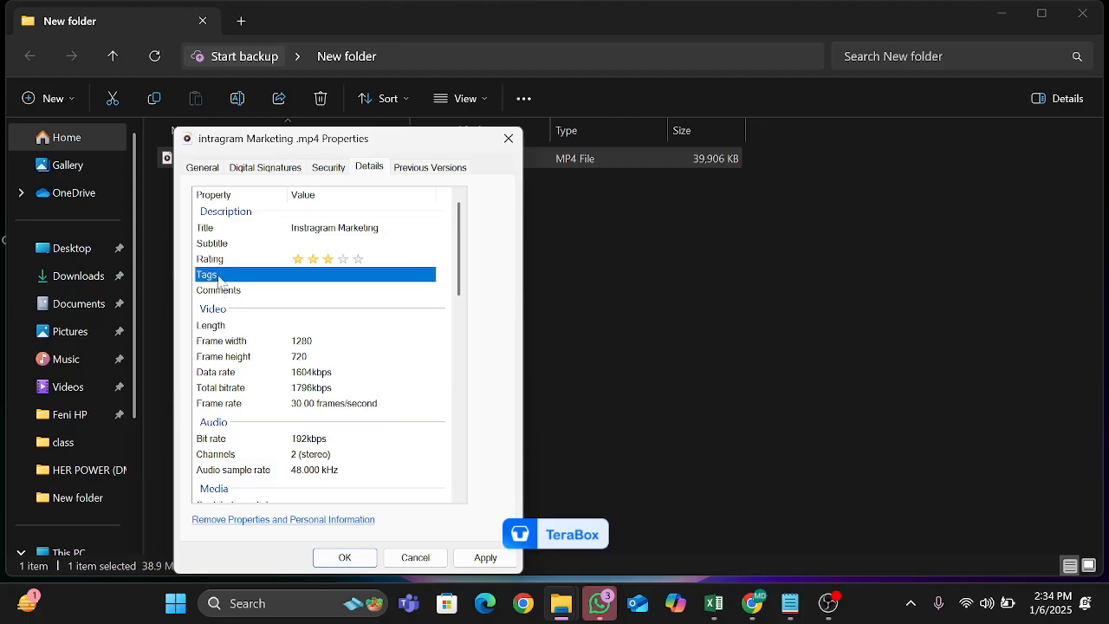
pyautogui.click(304, 291)
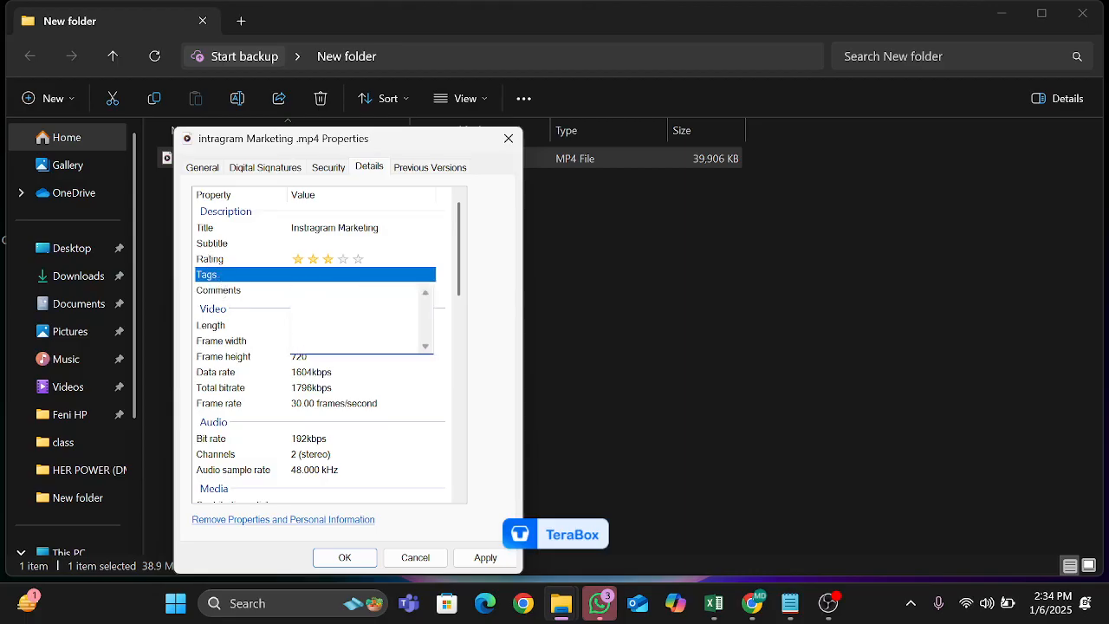
pyautogui.write('dffffrf')
pyautogui.press('BackSpace')
pyautogui.press('BackSpace')
pyautogui.press('BackSpace')
pyautogui.press('BackSpace')
# Switch to Chrome, go back in the YouTube Studio channel content page and dismiss the upload dialog.
pyautogui.click(1005, 16)
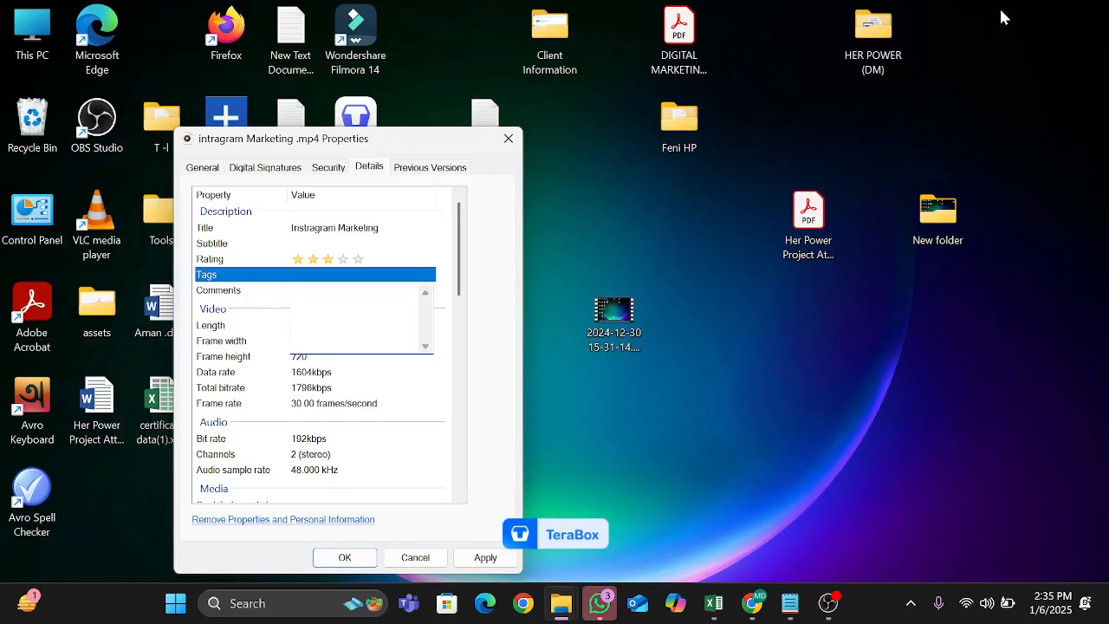
pyautogui.click(754, 606)
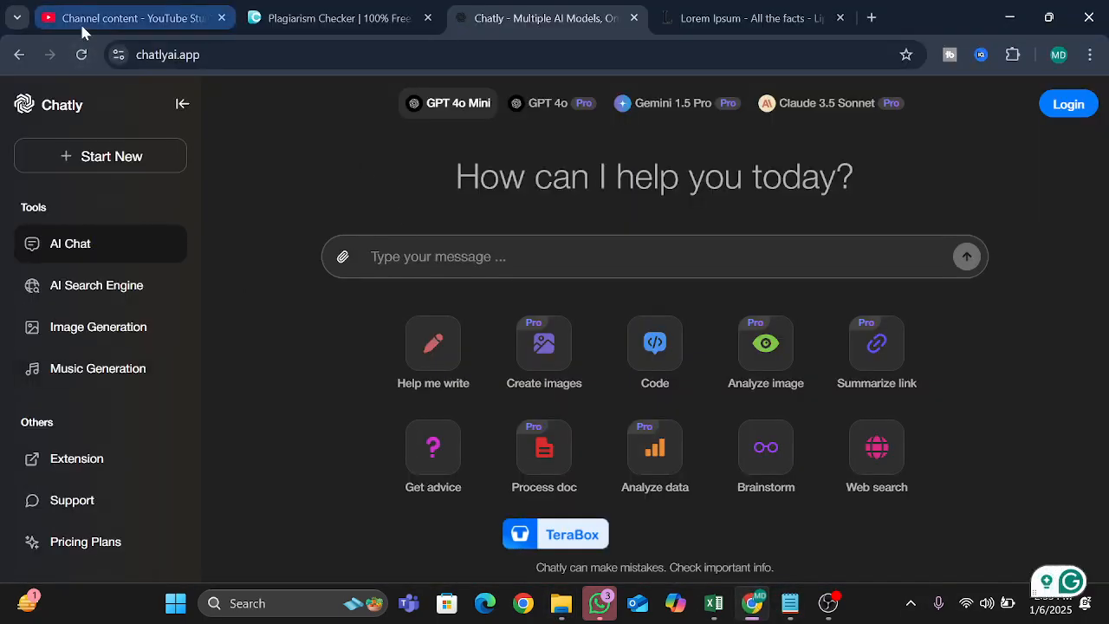
pyautogui.click(82, 32)
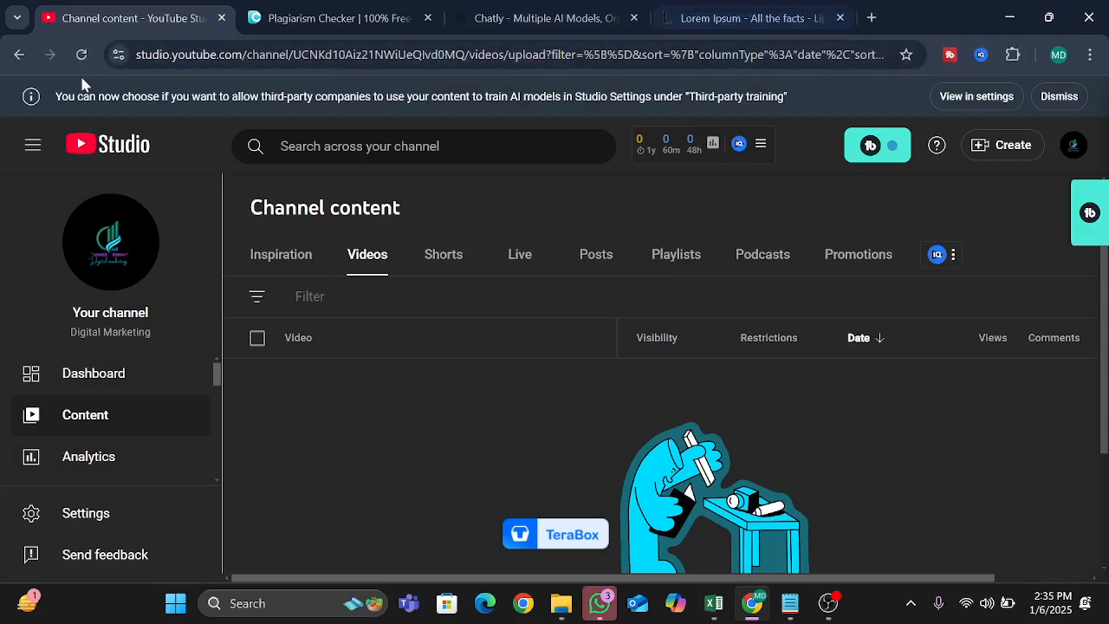
pyautogui.click(22, 55)
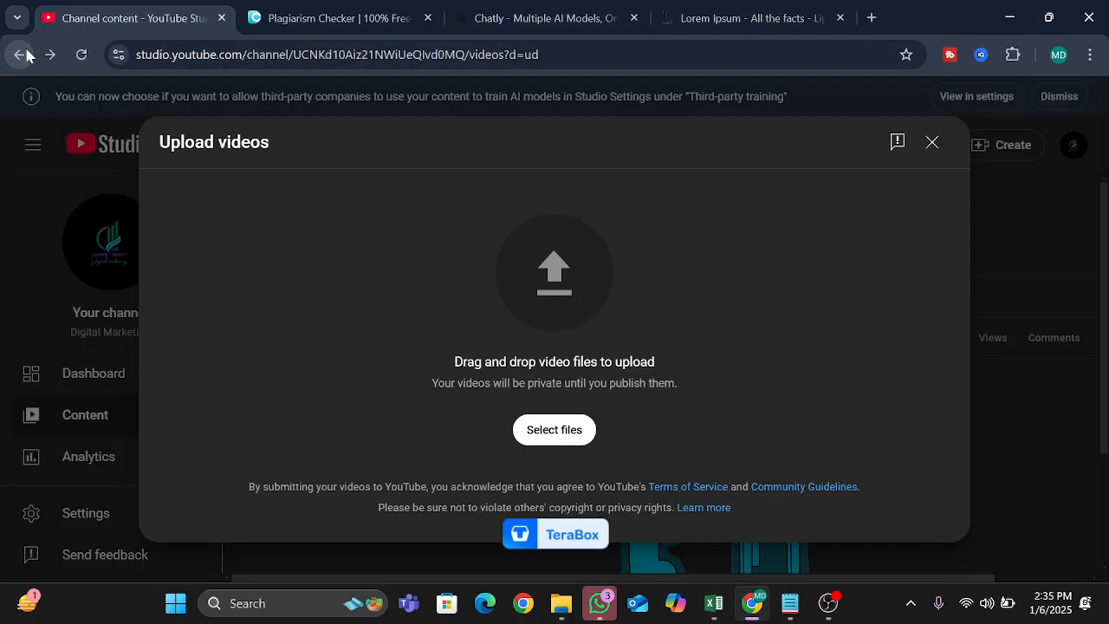
pyautogui.click(933, 143)
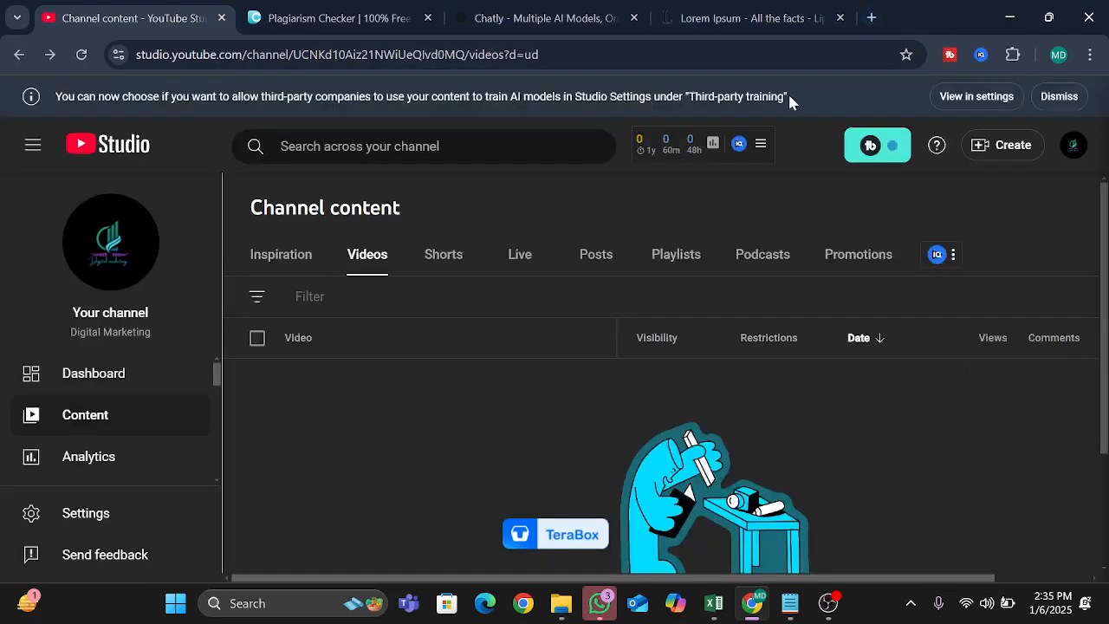
# Open YouTube in a new tab, and in another search Google for "rapid tag" and open the Rapidtags YouTube tag generator.
pyautogui.click(870, 18)
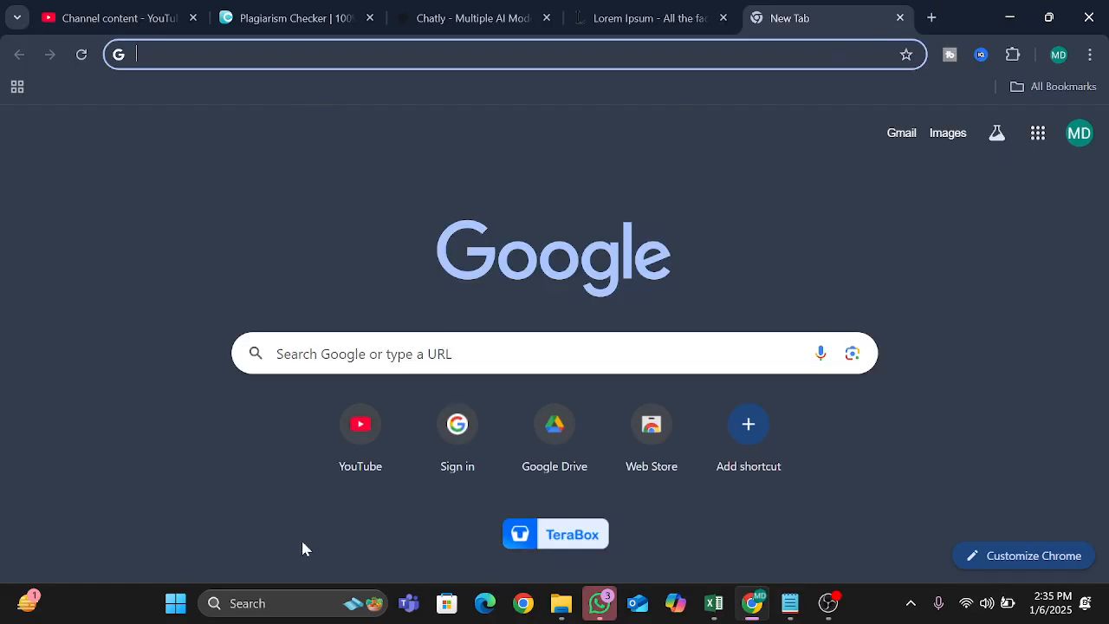
pyautogui.click(345, 430)
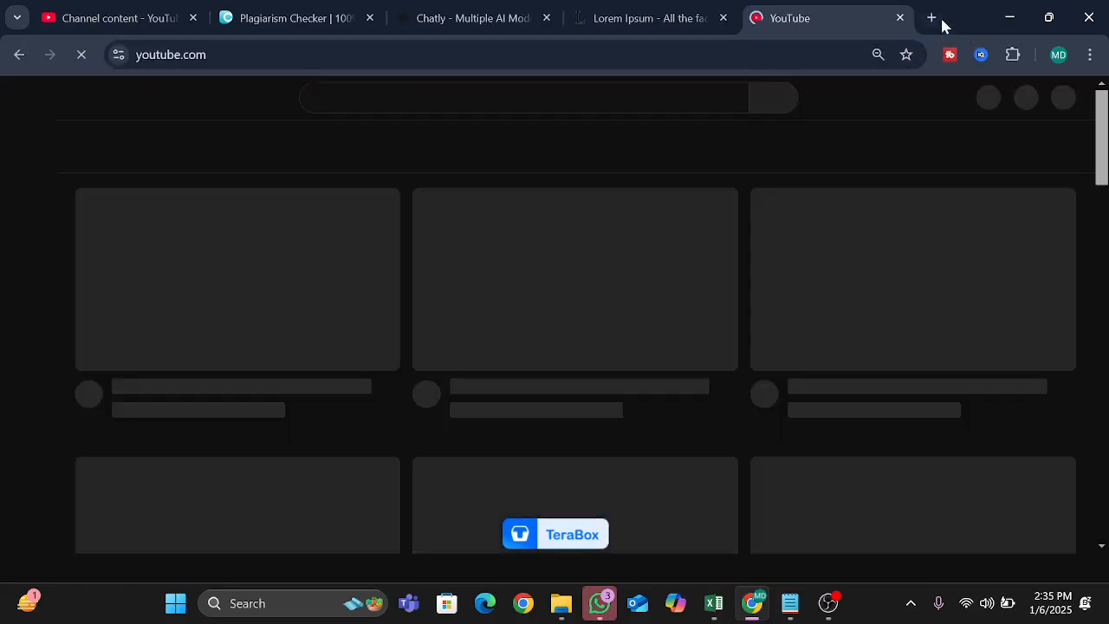
pyautogui.click(941, 24)
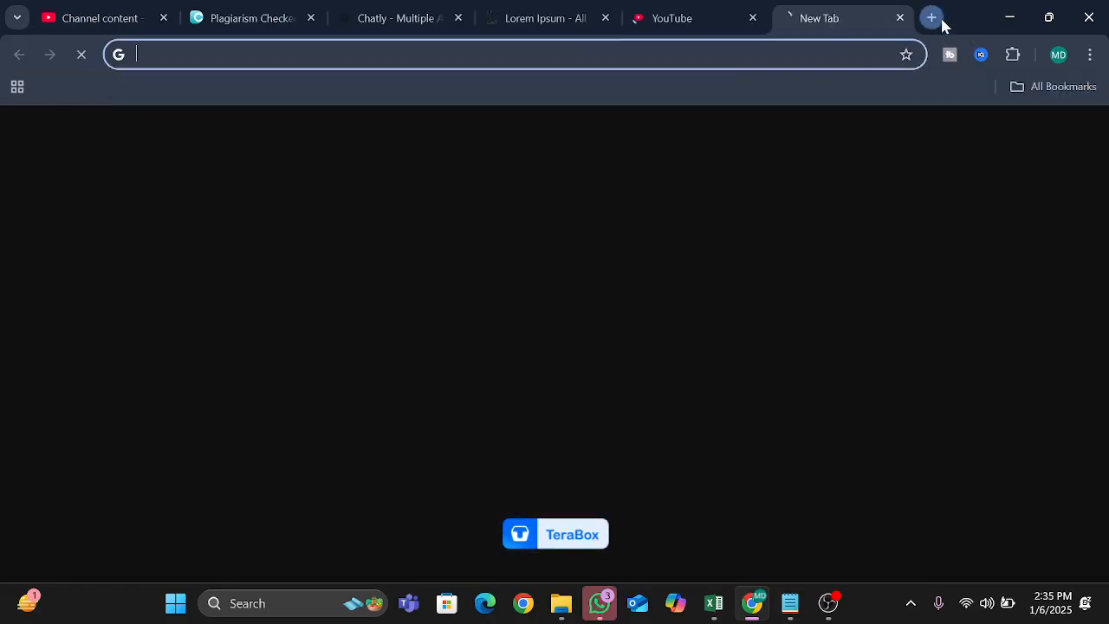
pyautogui.write('rap')
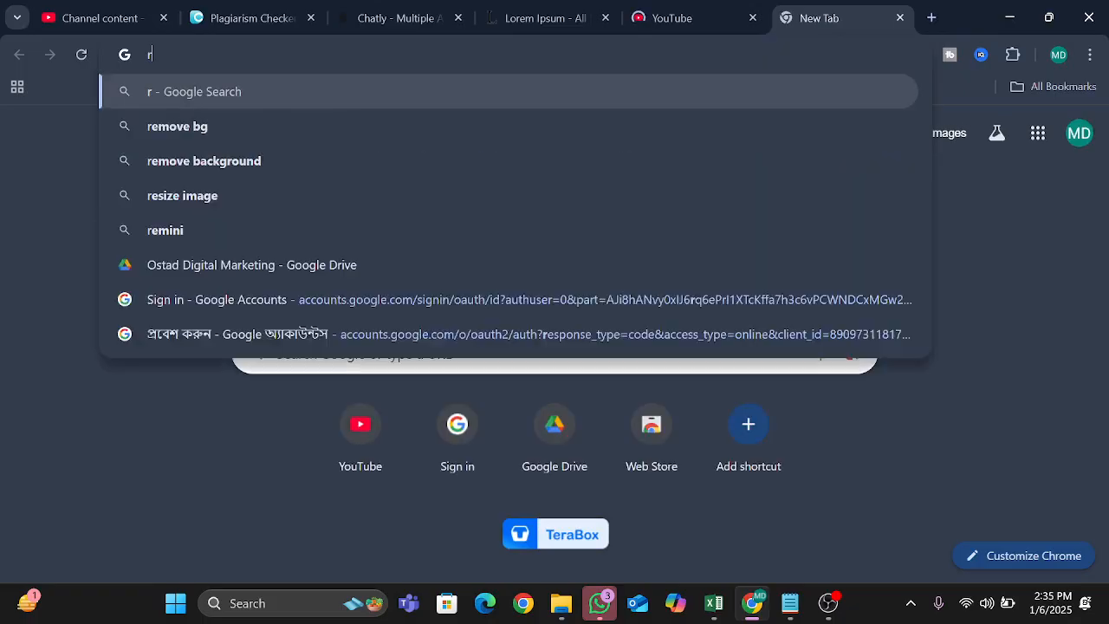
pyautogui.write('tag')
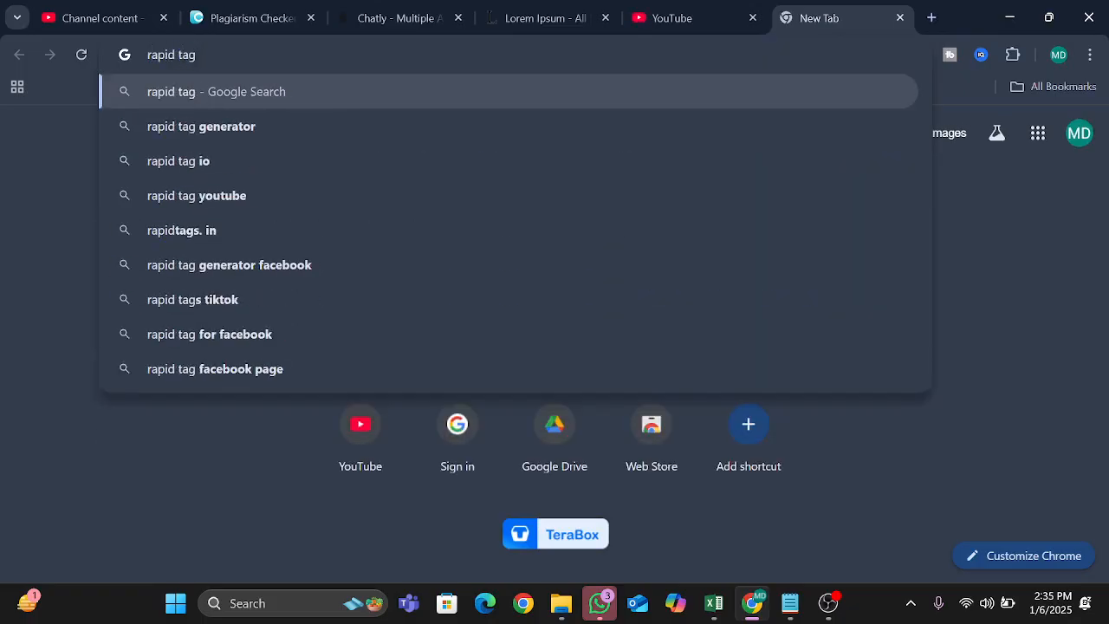
pyautogui.press('Return')
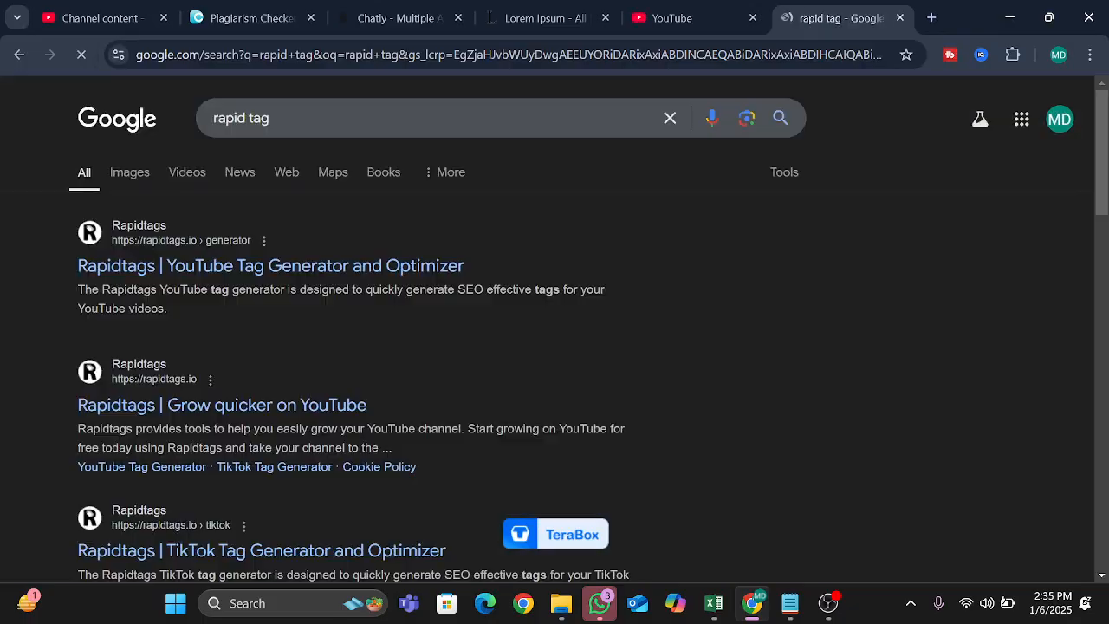
pyautogui.click(143, 274)
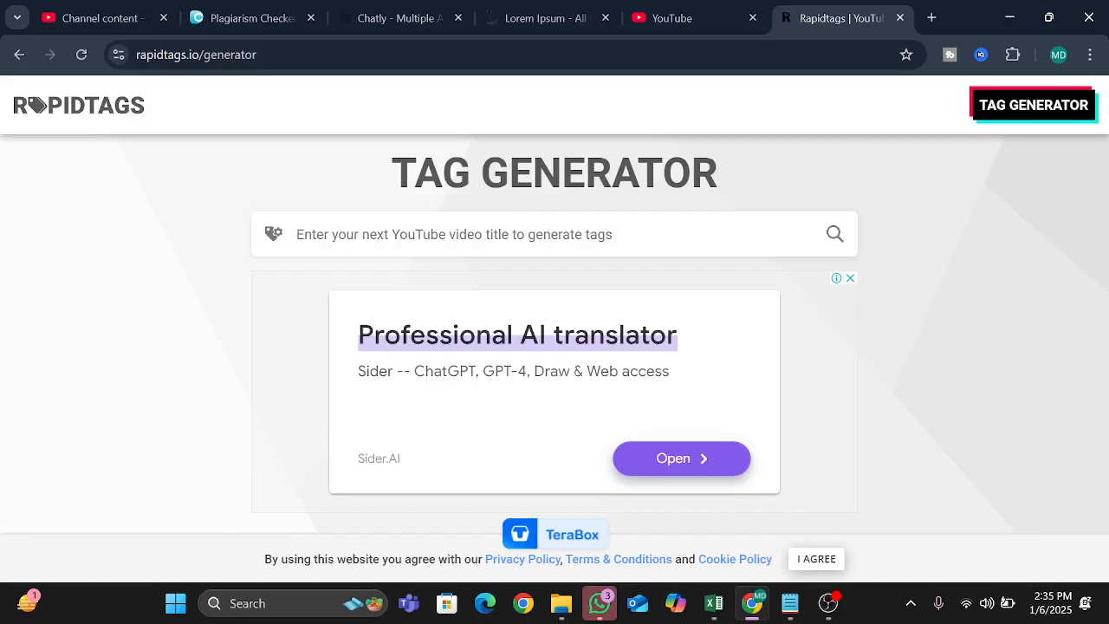
# Generate YouTube tags for the video title "instragram marketing" and look through the suggestions.
pyautogui.write('instragram marketing')
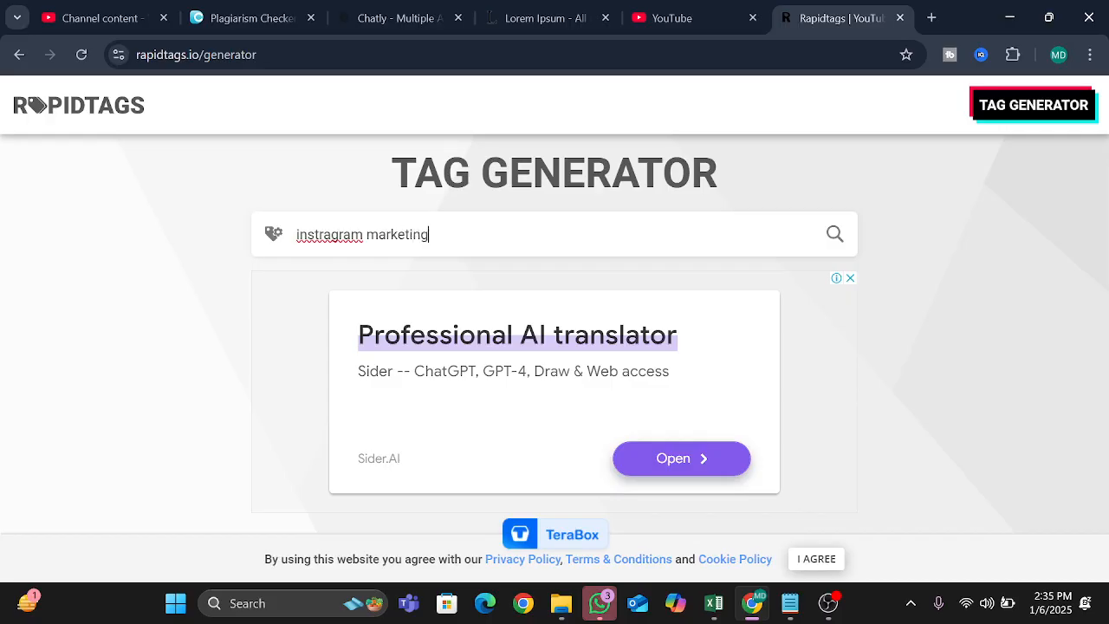
pyautogui.click(835, 235)
pyautogui.scroll(-2, 680, 334)
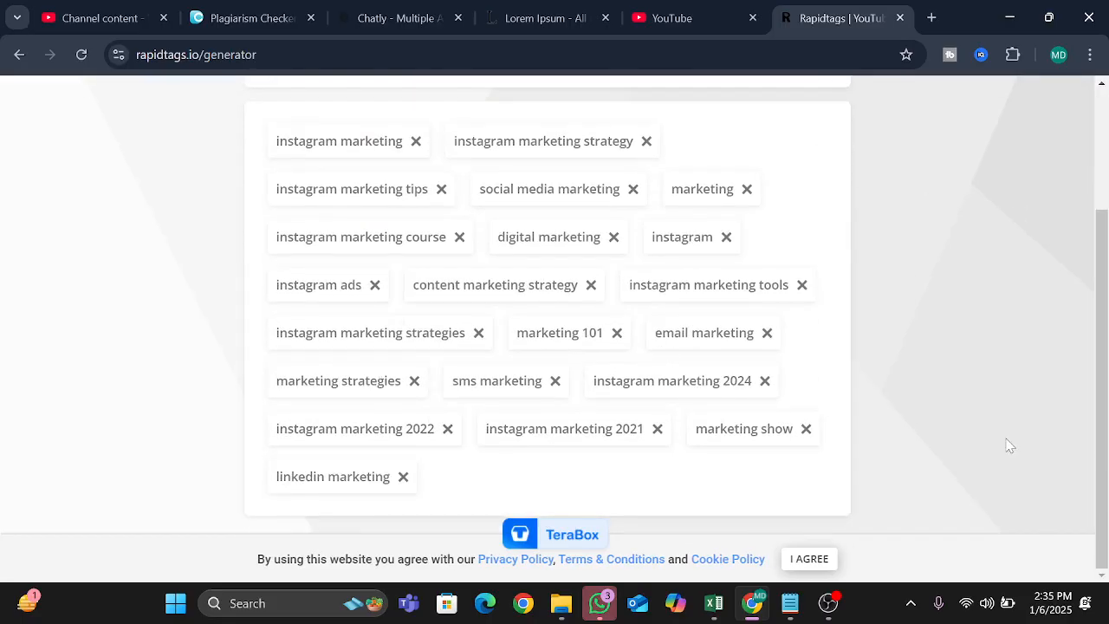
pyautogui.scroll(2, 754, 427)
pyautogui.scroll(-2, 755, 433)
# Move the TeraBox widget out of the way, accept the site's policy notice and copy all the generated tags.
pyautogui.click(546, 536)
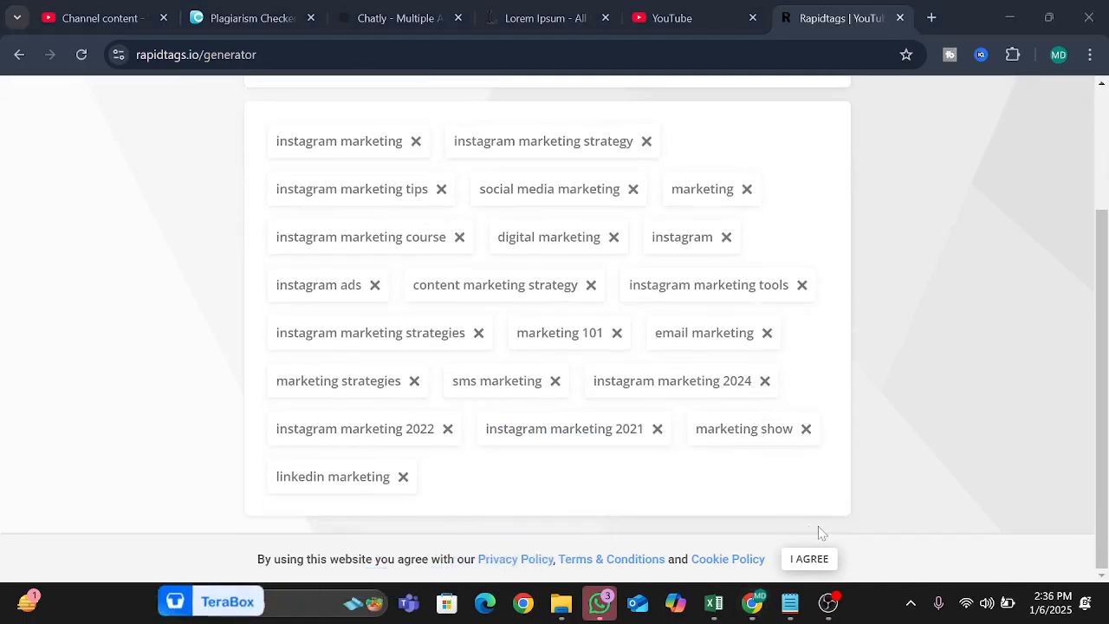
pyautogui.click(806, 562)
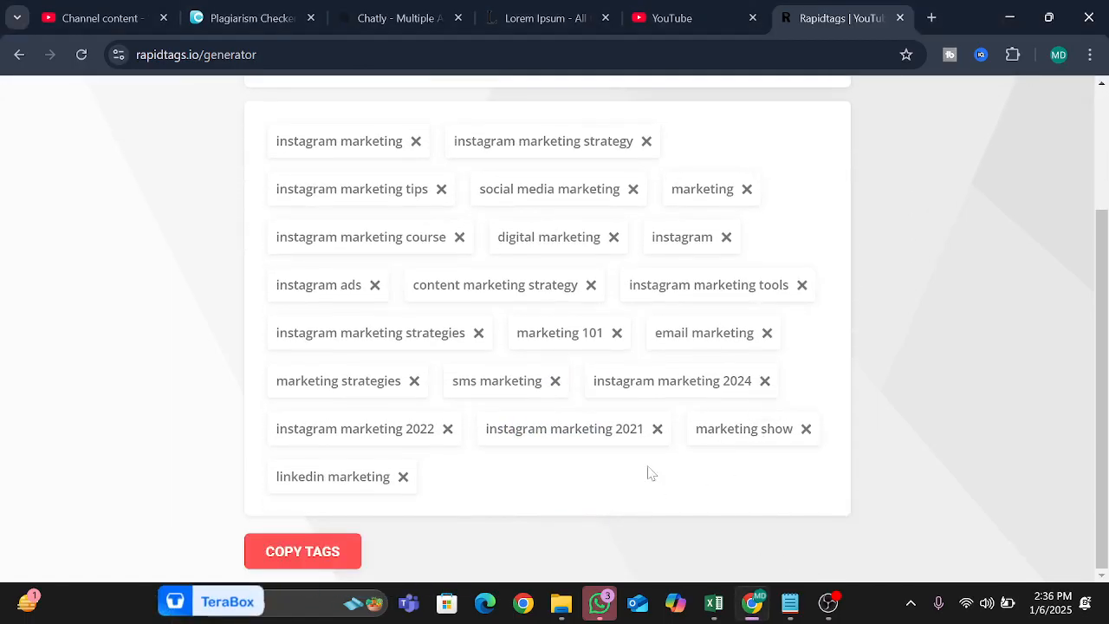
pyautogui.click(302, 559)
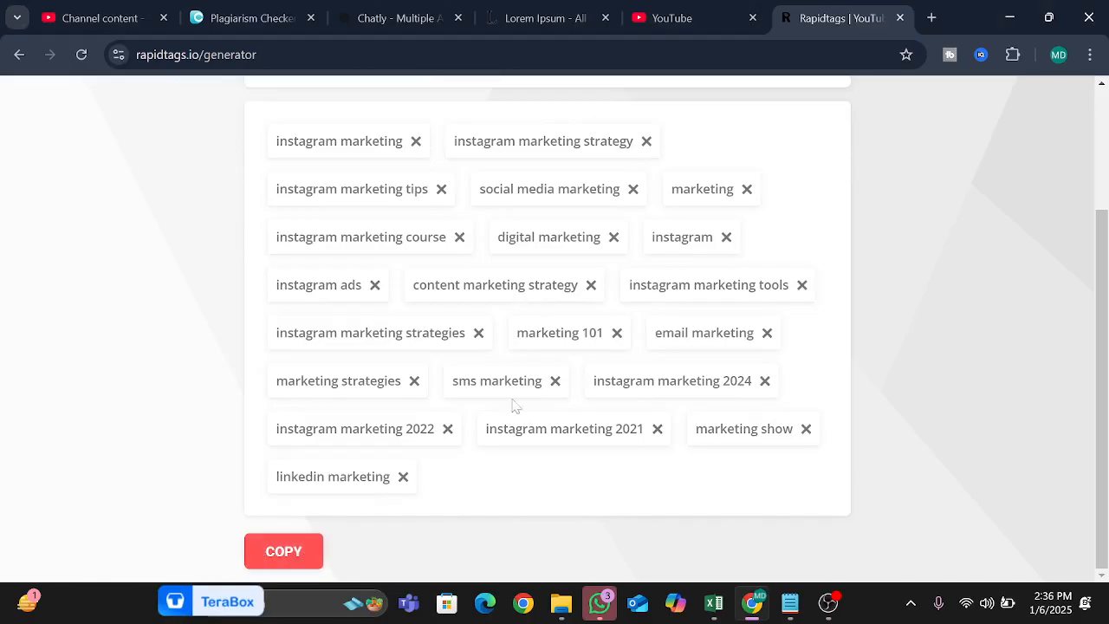
# Switch to Notepad, paste the copied tags into a new blank document and minimize the window.
pyautogui.click(666, 27)
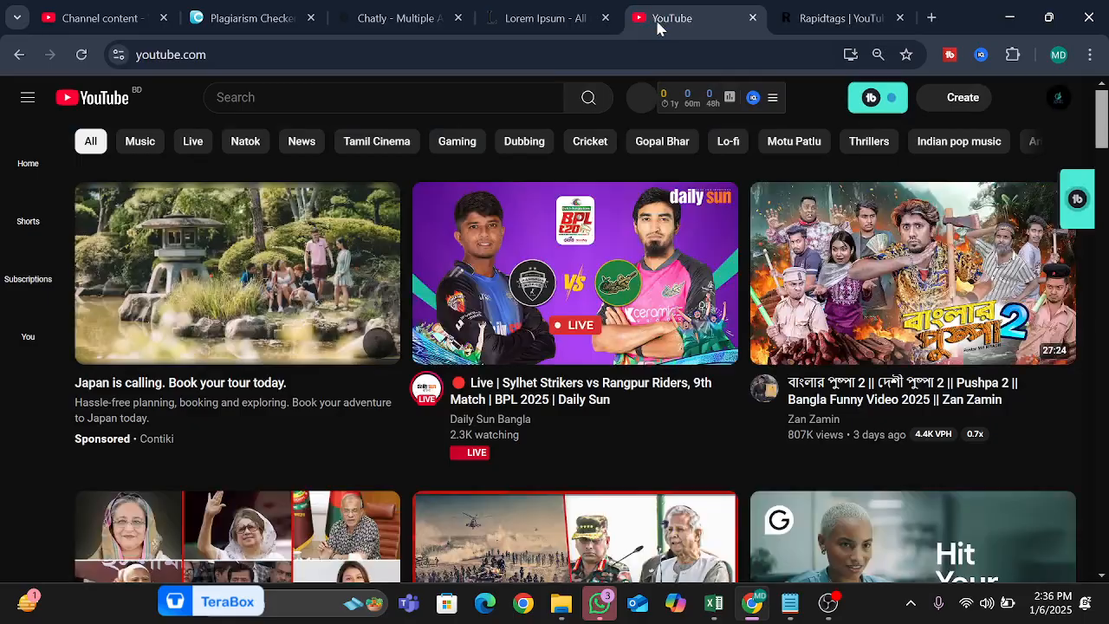
pyautogui.click(786, 602)
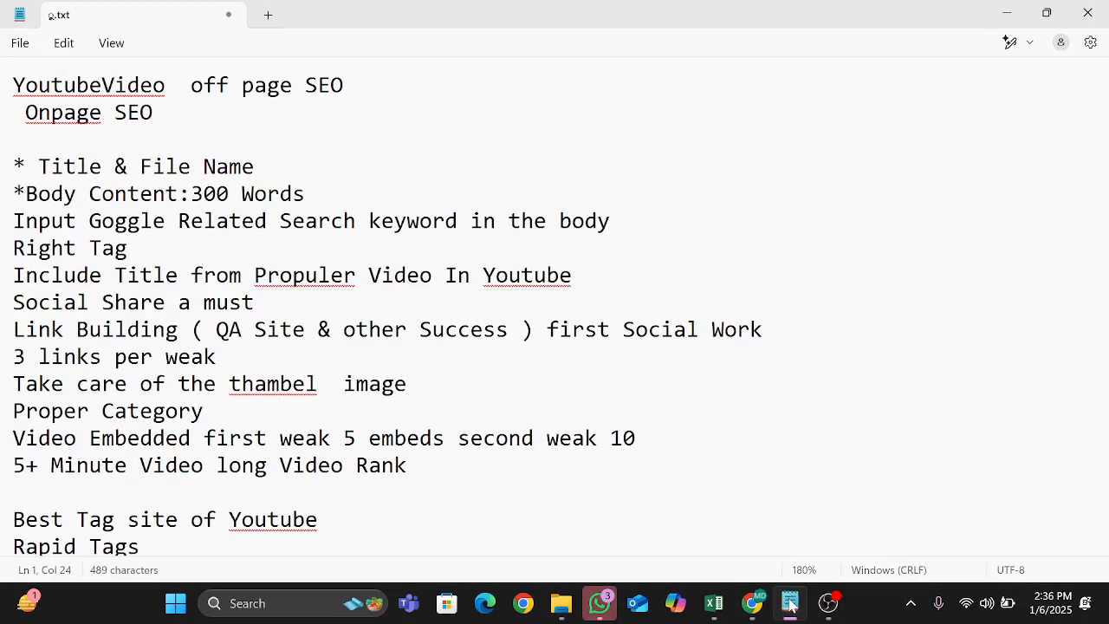
pyautogui.click(267, 15)
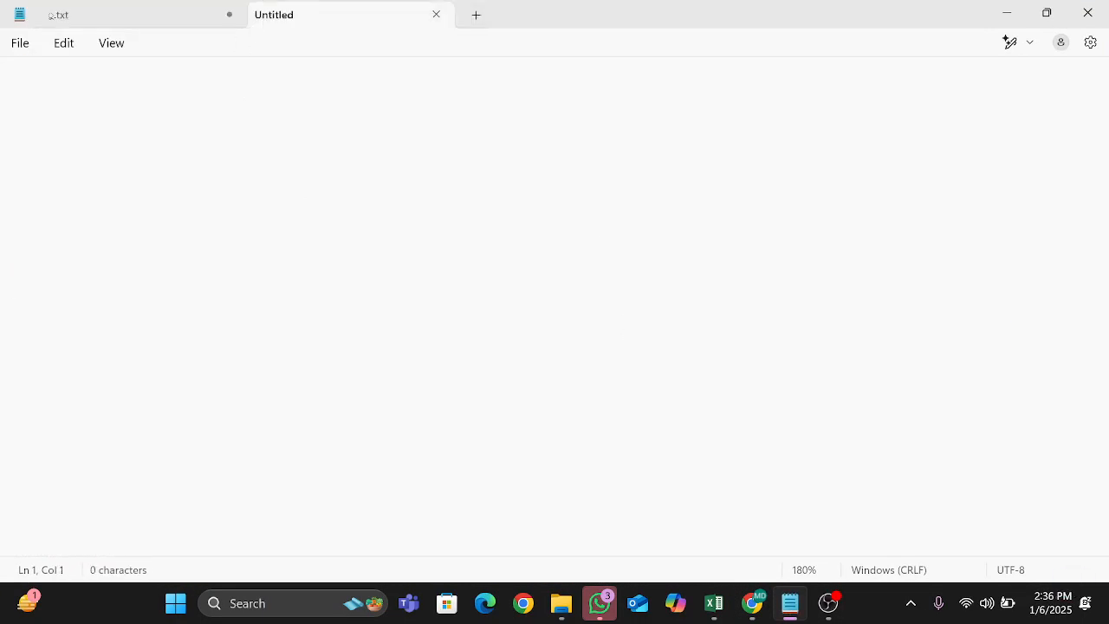
pyautogui.hotkey('ctrl', 'v')
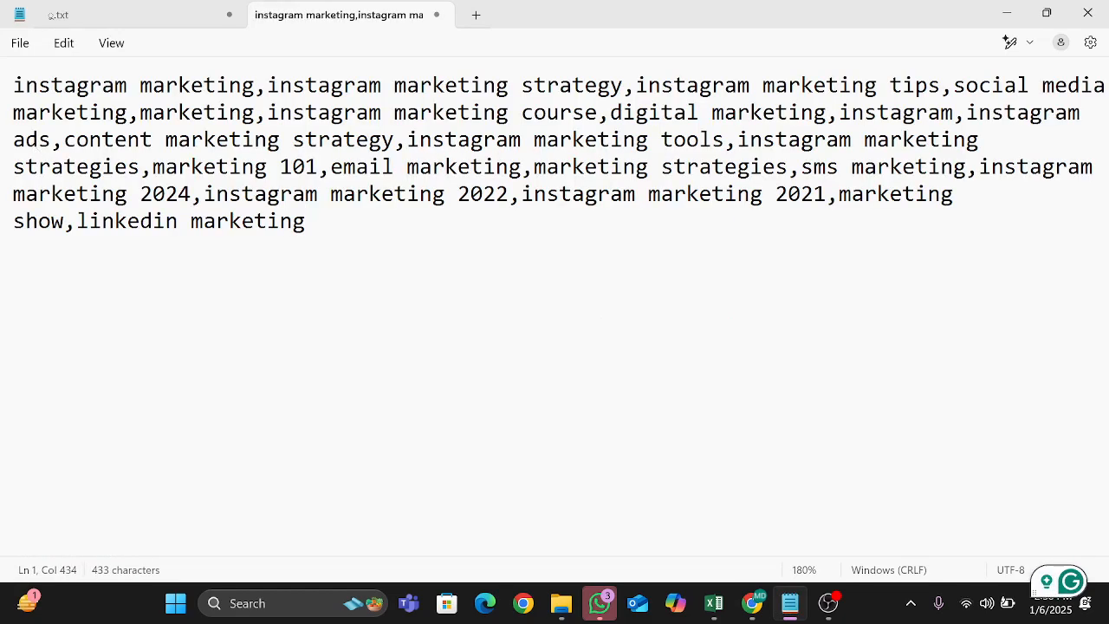
pyautogui.click(1007, 14)
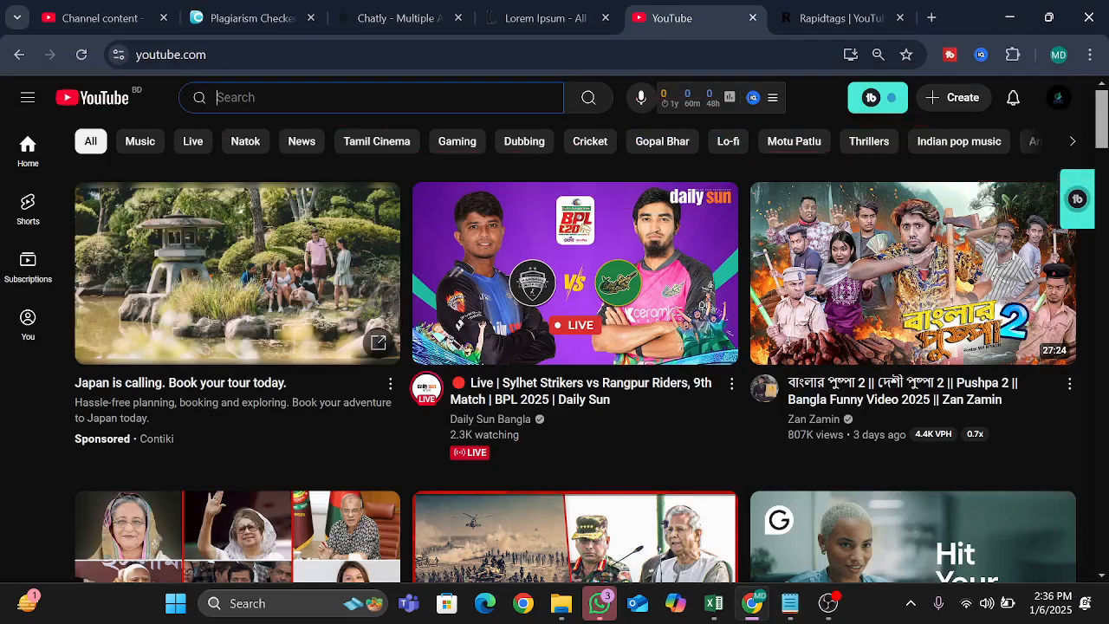
# Search YouTube for "instragram marketing".
pyautogui.click(347, 97)
pyautogui.write('in')
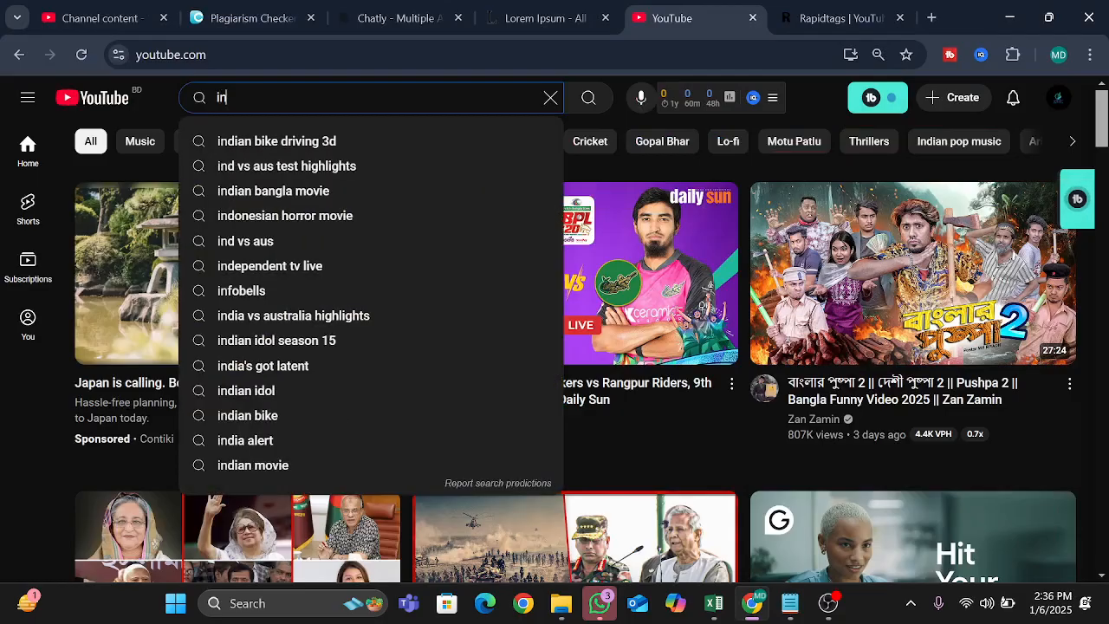
pyautogui.write('stragram')
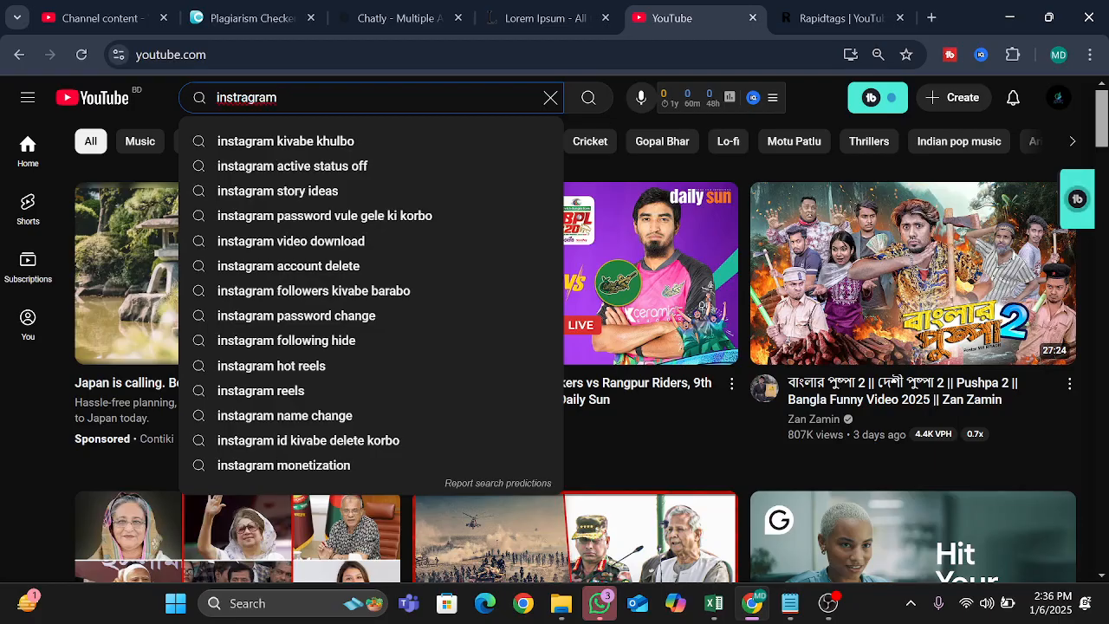
pyautogui.write(' marke')
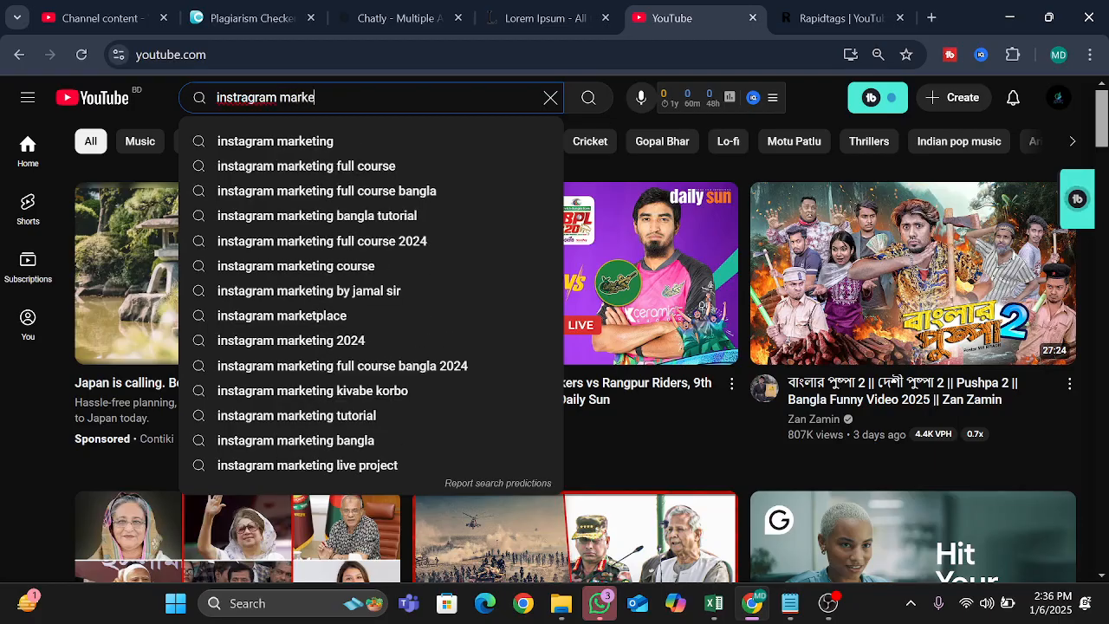
pyautogui.write('ting')
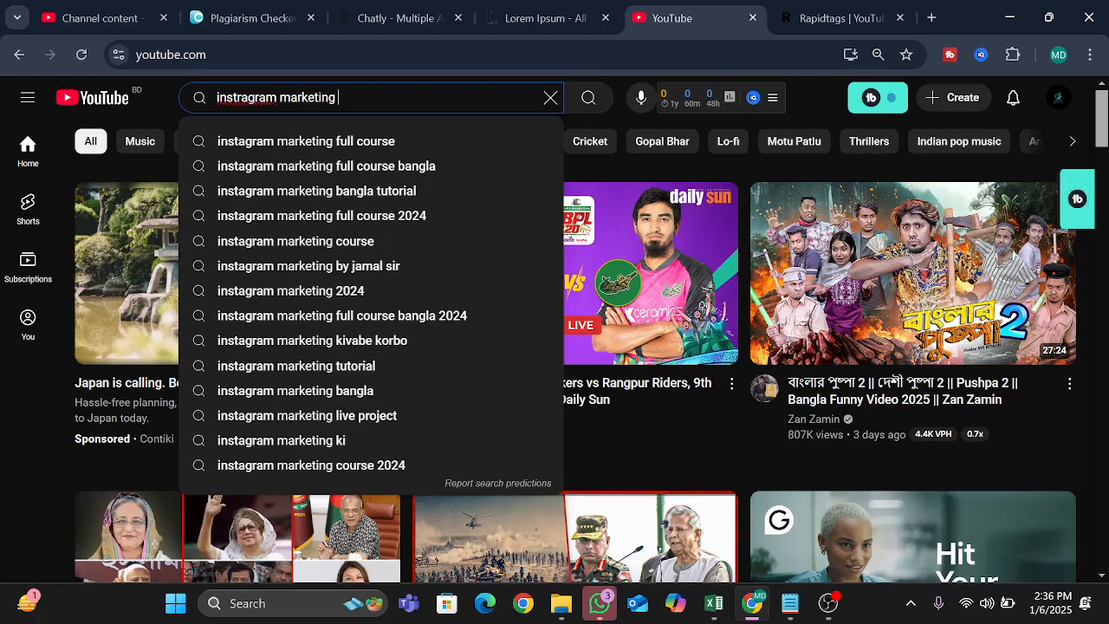
pyautogui.press('Return')
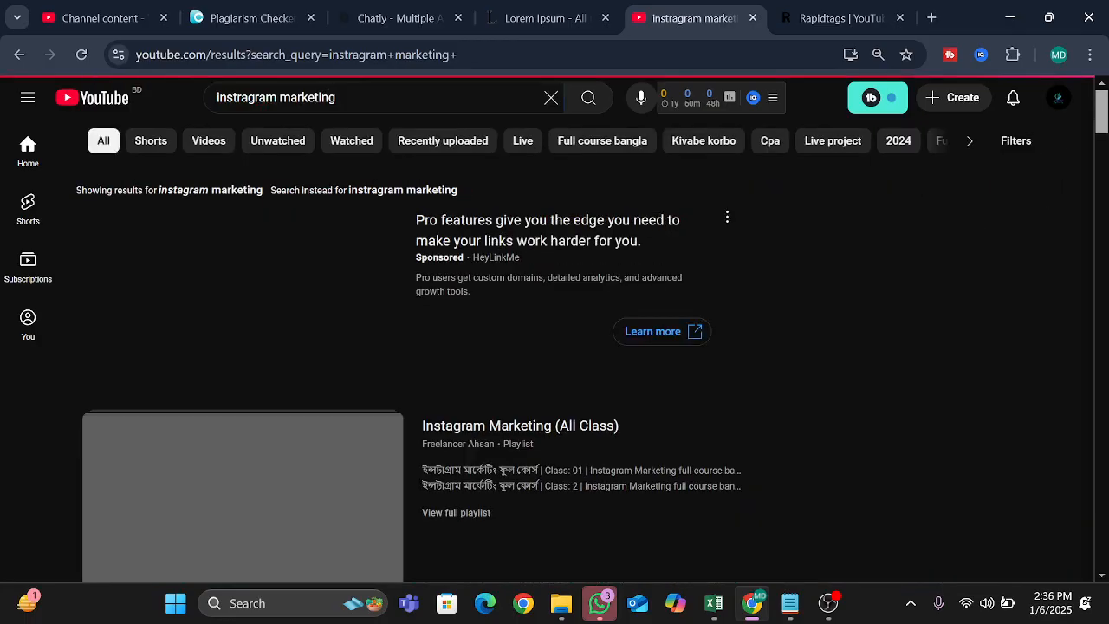
# Look through the search results and keyword statistics, and open the Instagram Marketing (All Class) playlist.
pyautogui.scroll(-2, 364, 312)
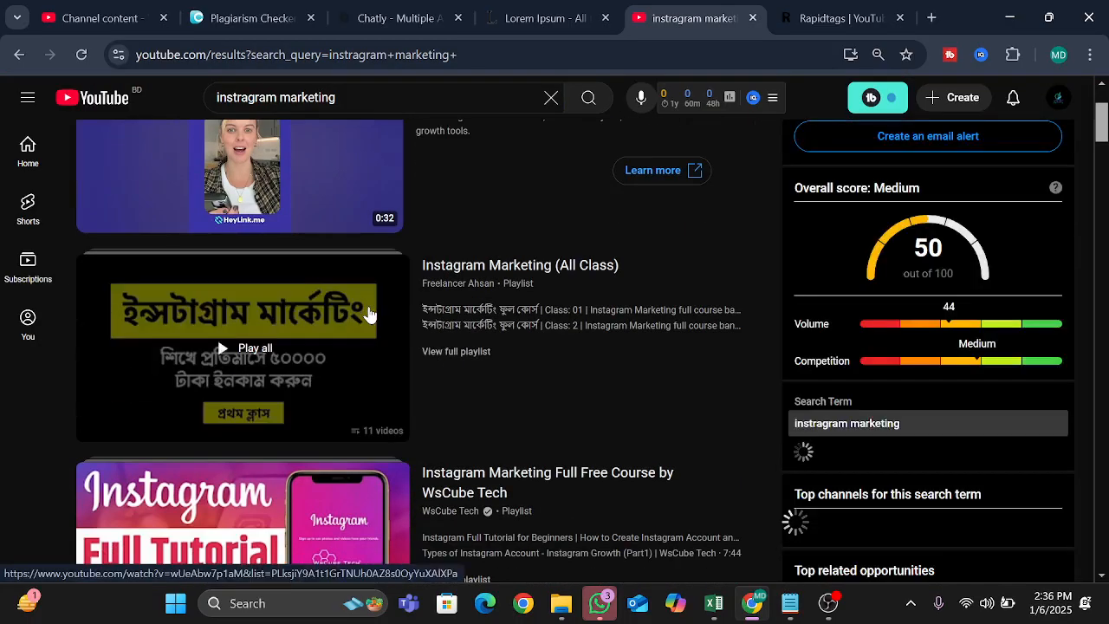
pyautogui.scroll(-1, 603, 354)
pyautogui.scroll(-4, 603, 354)
pyautogui.scroll(5, 603, 354)
pyautogui.scroll(-2, 603, 354)
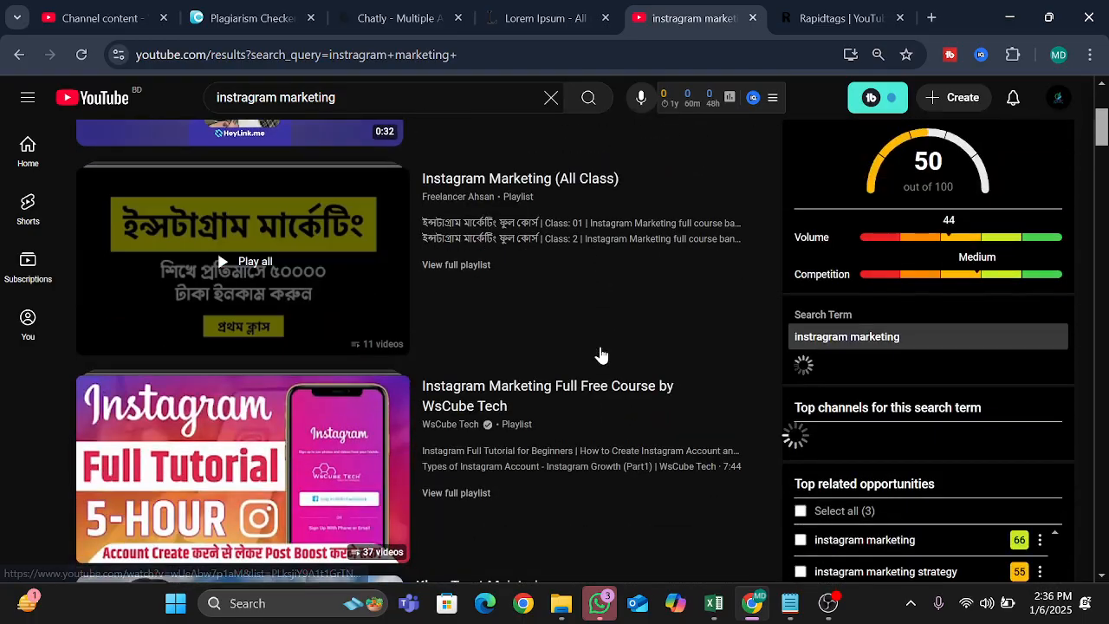
pyautogui.scroll(-5, 603, 354)
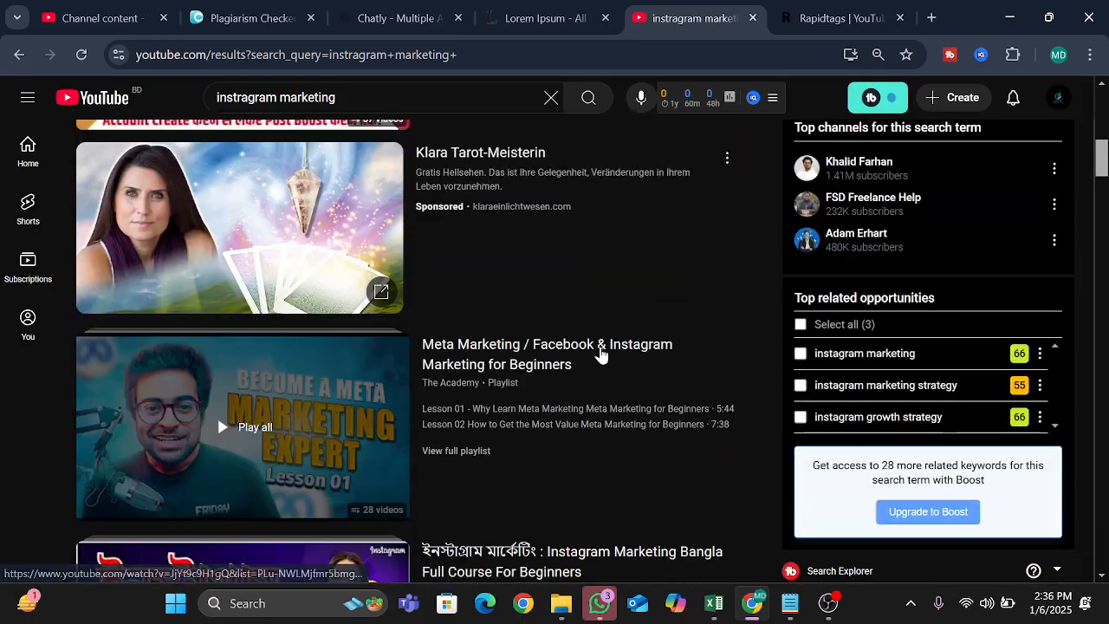
pyautogui.scroll(5, 601, 355)
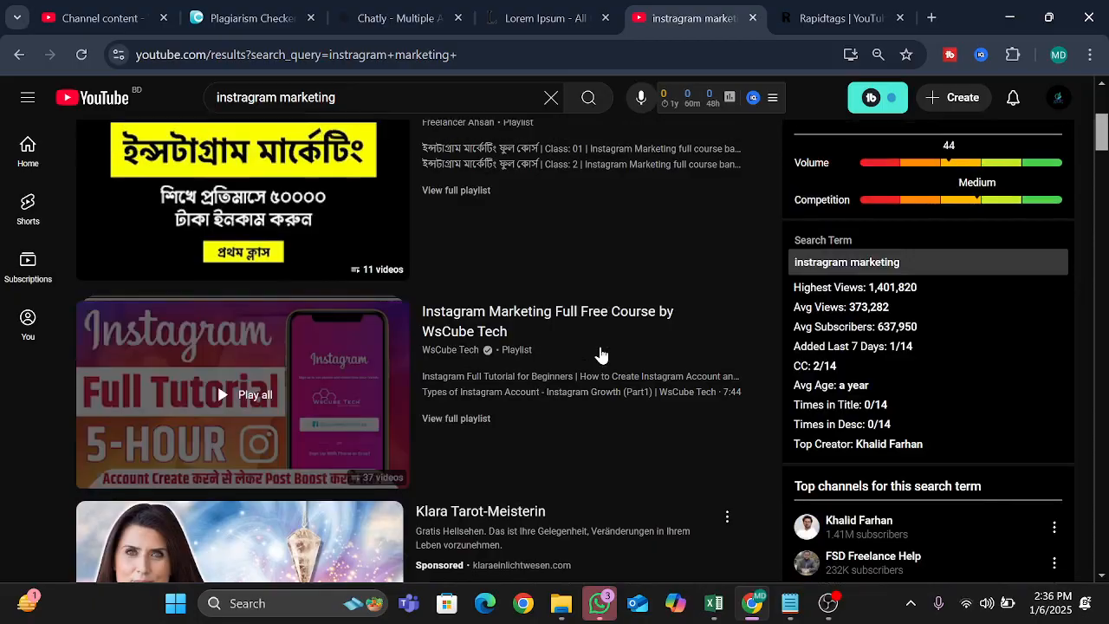
pyautogui.click(297, 247)
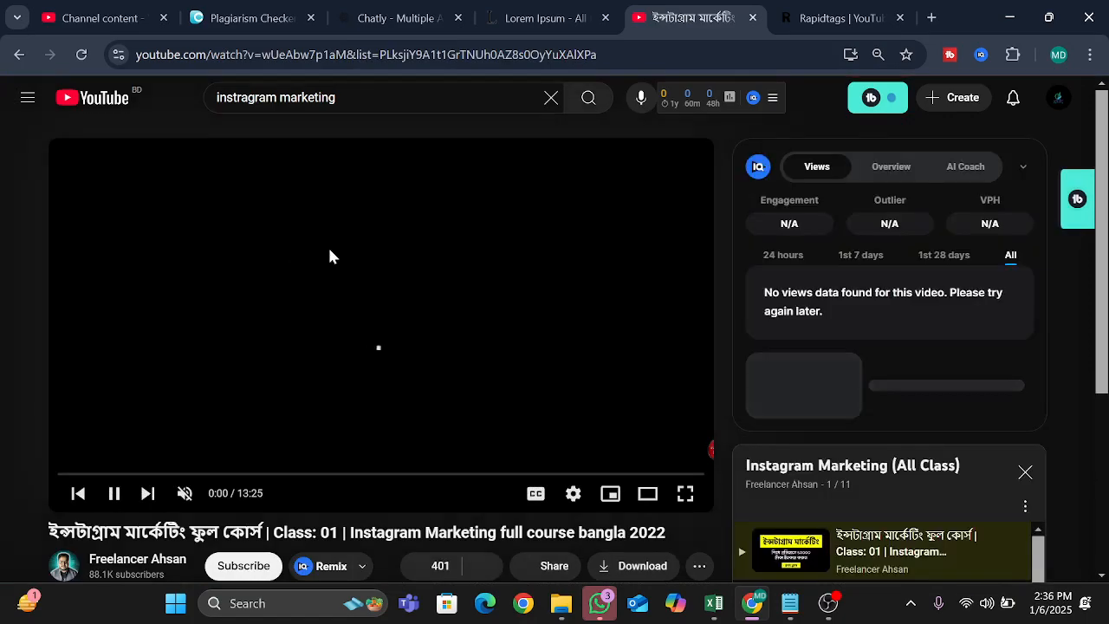
# Examine the playing video's title, description, hashtags, view statistics and the playlist's other class titles.
pyautogui.scroll(-3, 940, 421)
pyautogui.scroll(-5, 942, 425)
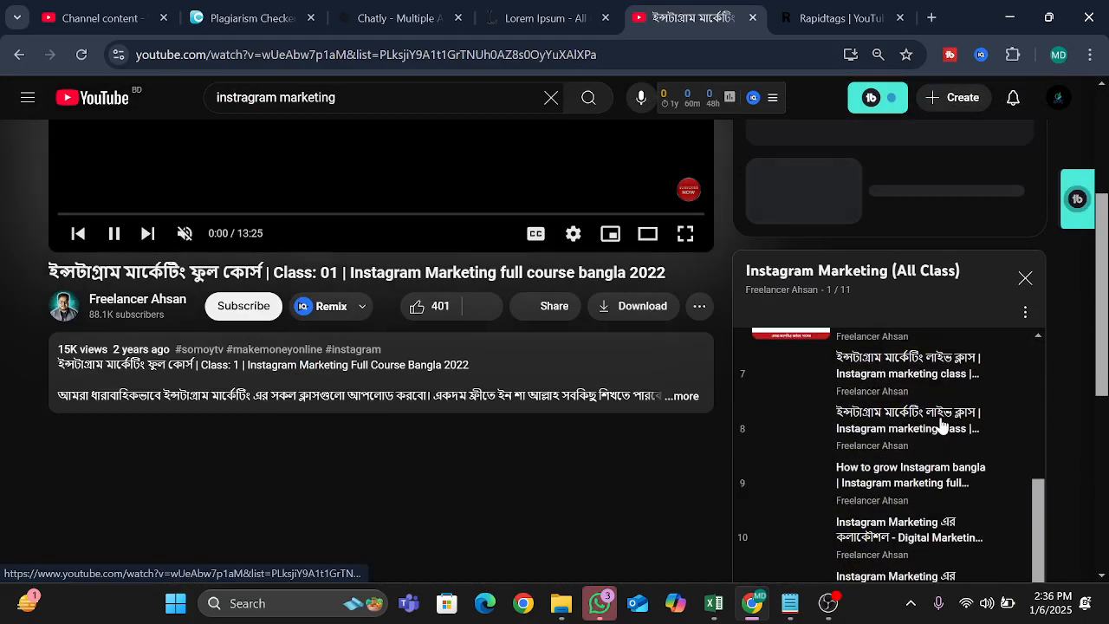
pyautogui.scroll(4, 941, 424)
pyautogui.scroll(3, 359, 224)
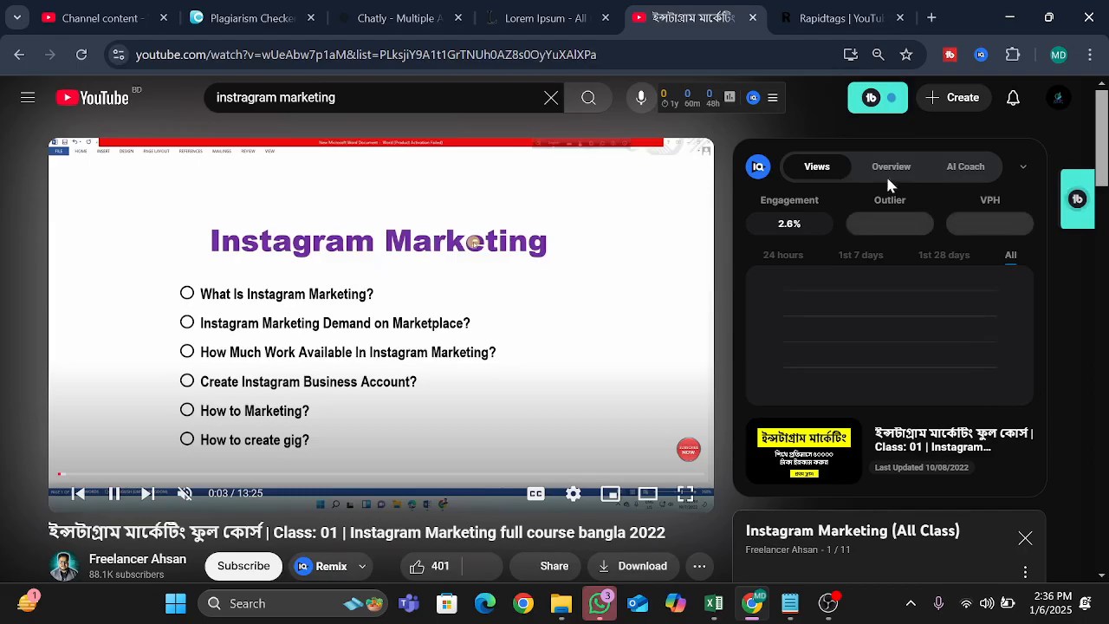
pyautogui.scroll(-3, 970, 297)
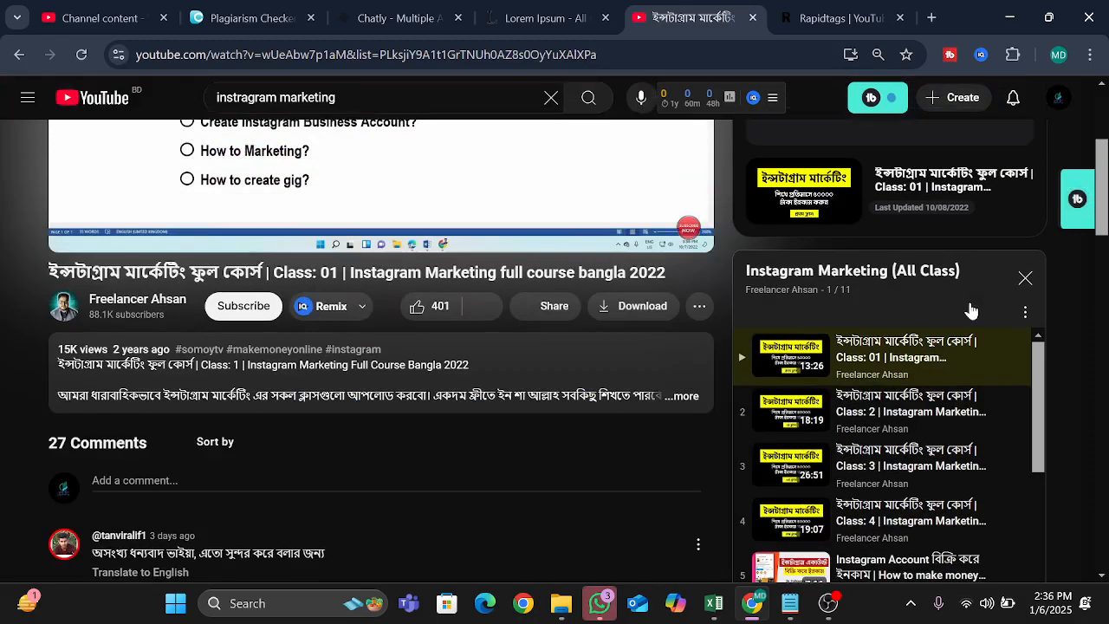
pyautogui.scroll(-3, 969, 303)
pyautogui.scroll(3, 970, 307)
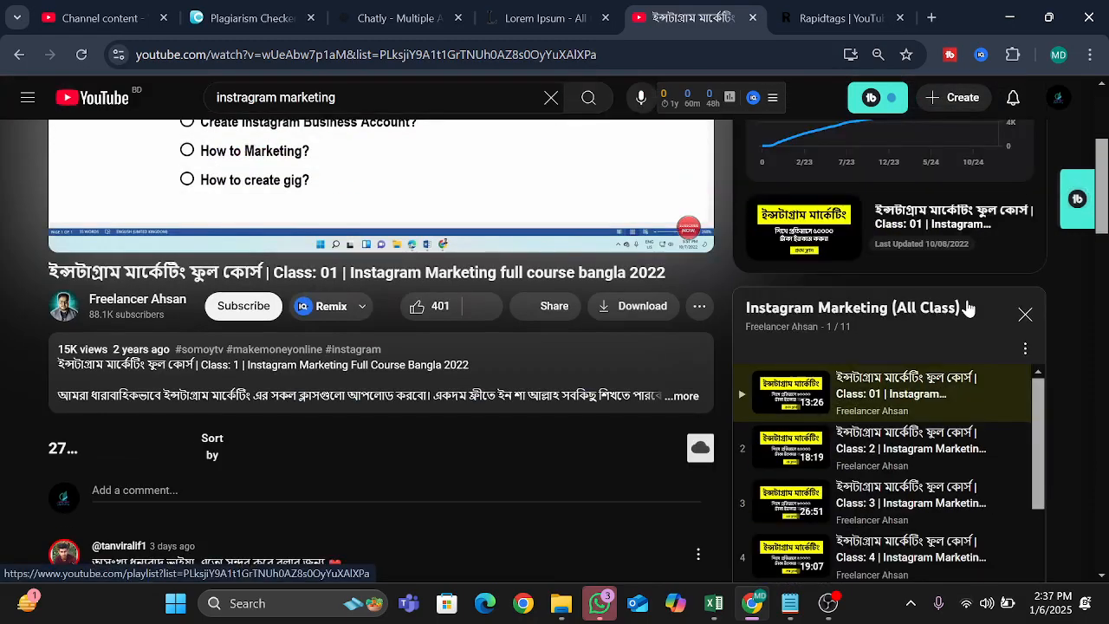
pyautogui.scroll(3, 711, 266)
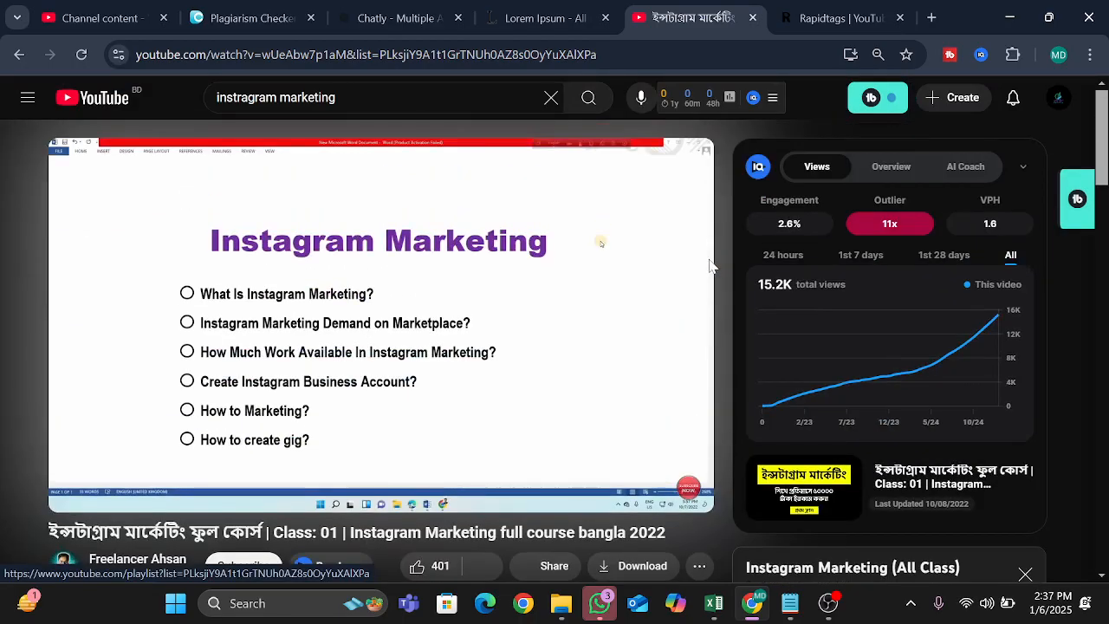
# Show the channel overview in the video's vidIQ statistics and look over the TubeBuddy messages and tools.
pyautogui.click(885, 170)
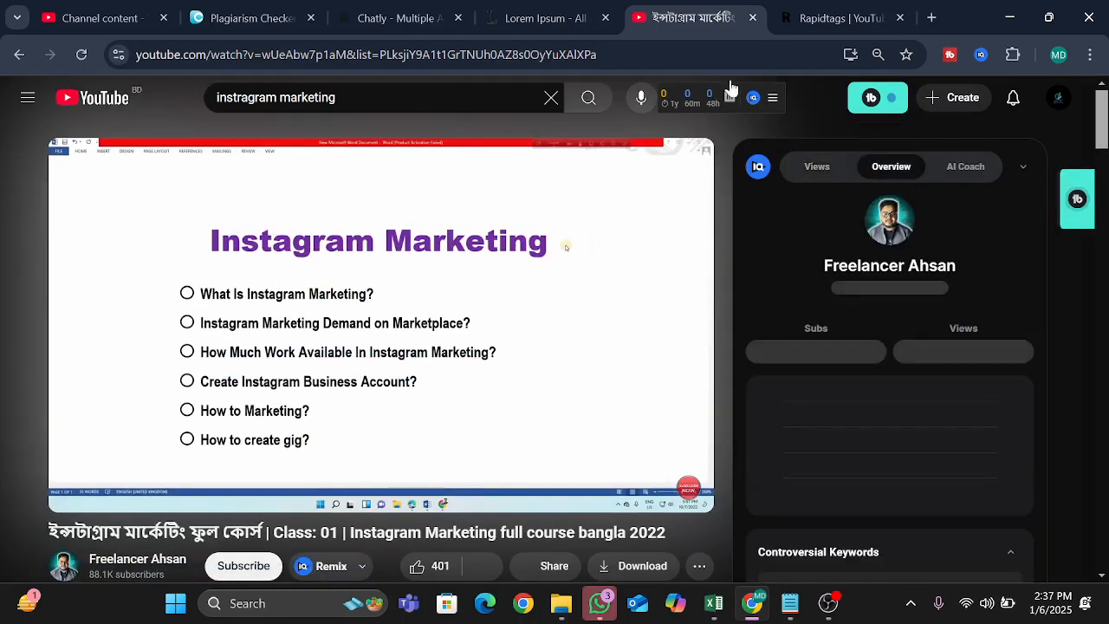
pyautogui.click(884, 101)
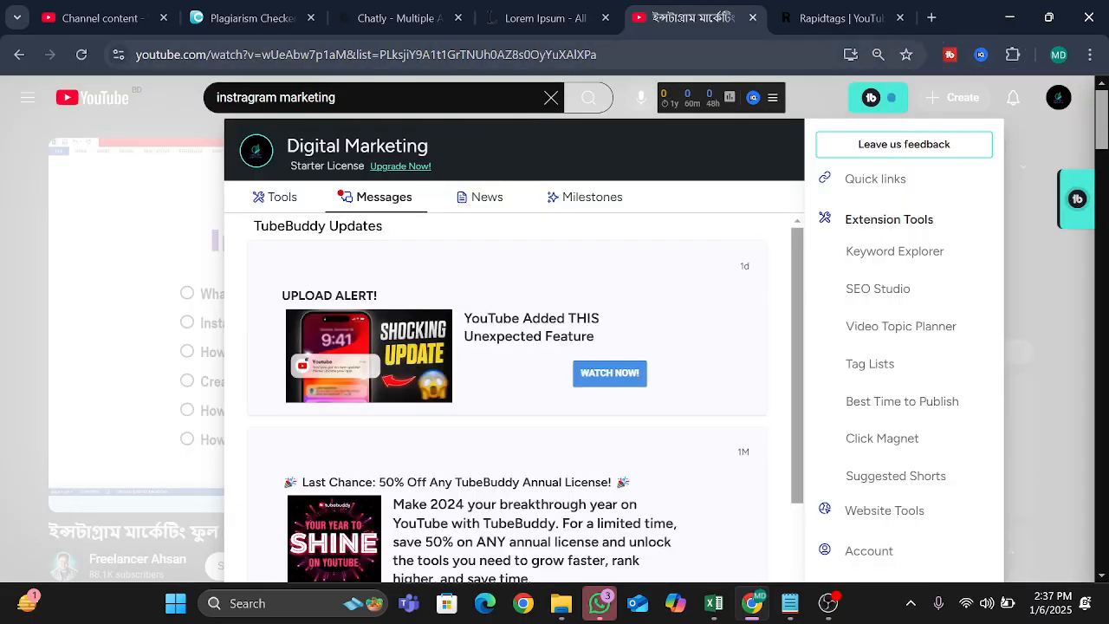
pyautogui.click(75, 194)
pyautogui.scroll(-3, 914, 344)
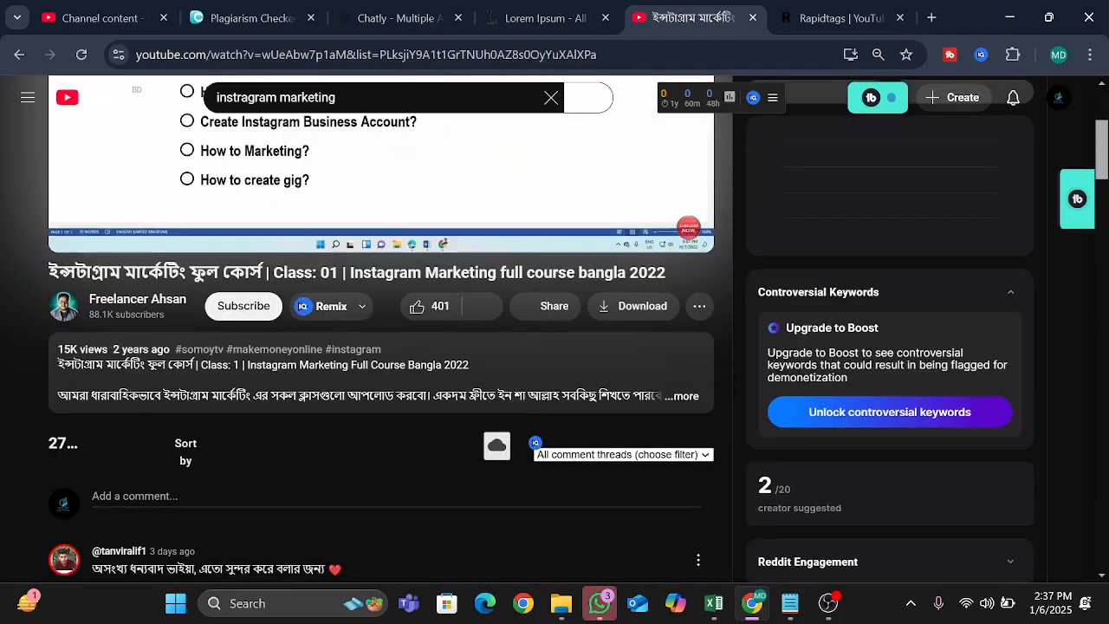
pyautogui.scroll(3, 914, 344)
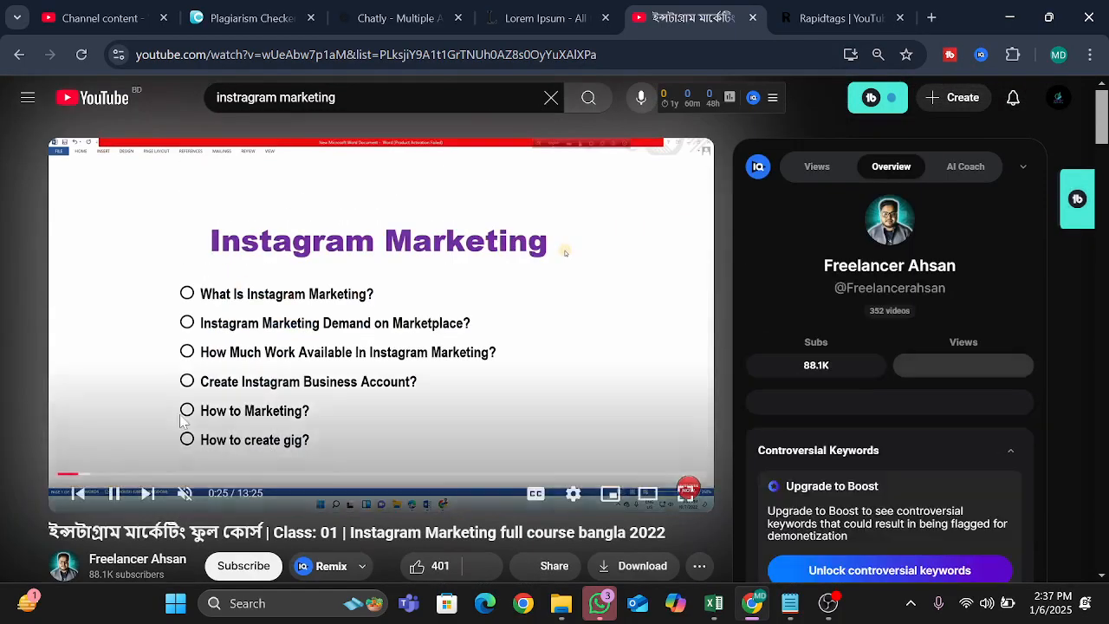
# Pause the video at 5:13 and examine its channel tags, video tags, playlist and Videolytics SEO data.
pyautogui.click(309, 475)
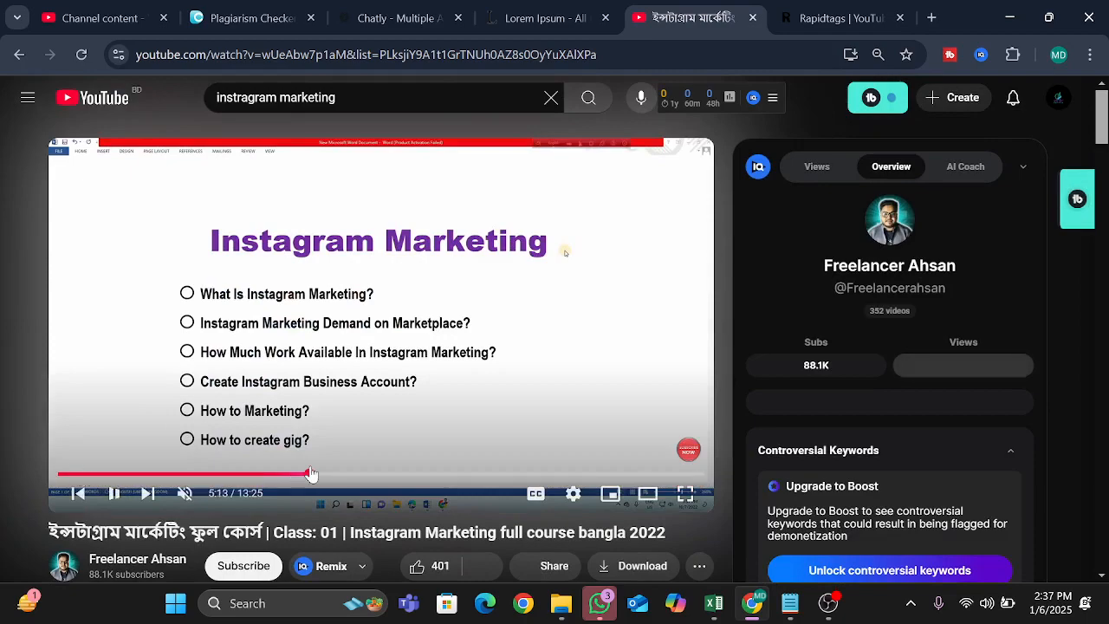
pyautogui.click(396, 414)
pyautogui.scroll(-15, 949, 385)
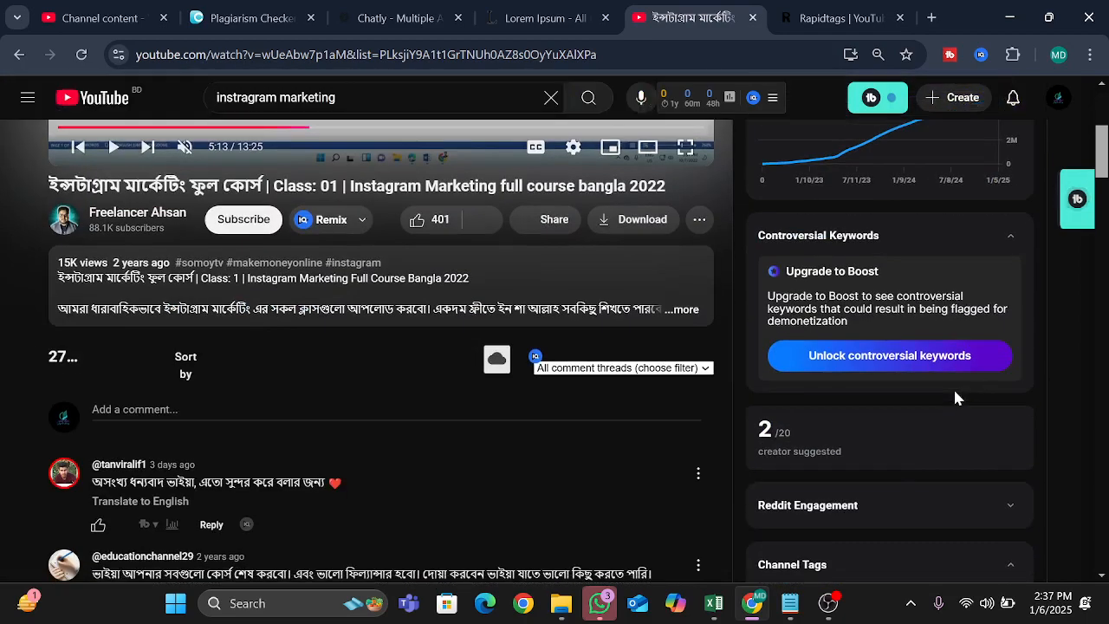
pyautogui.scroll(-1, 953, 401)
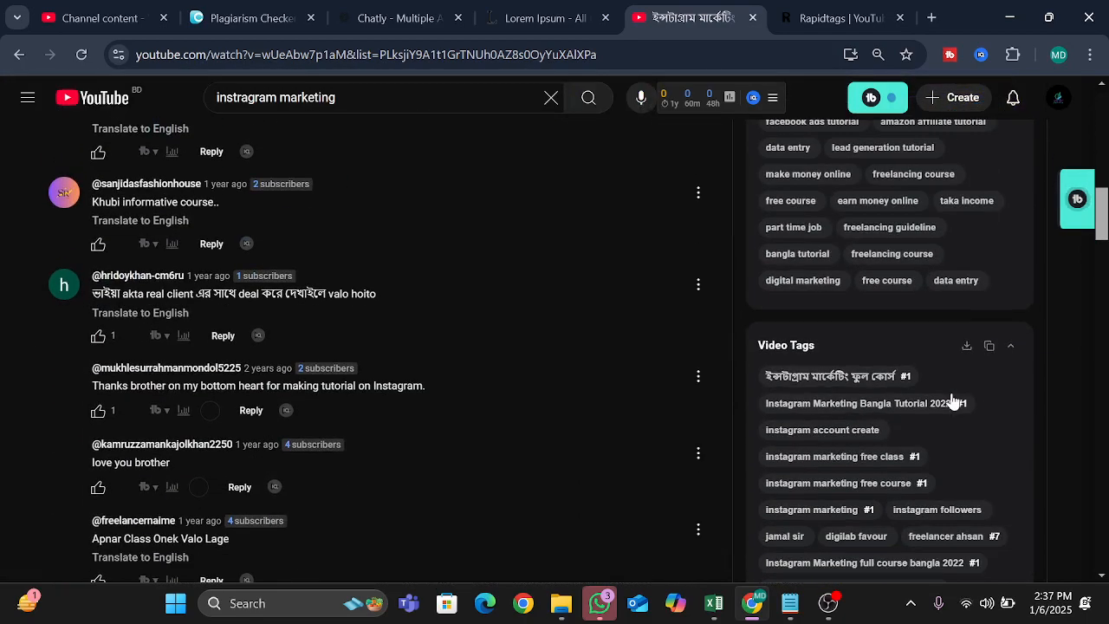
pyautogui.scroll(-3, 953, 401)
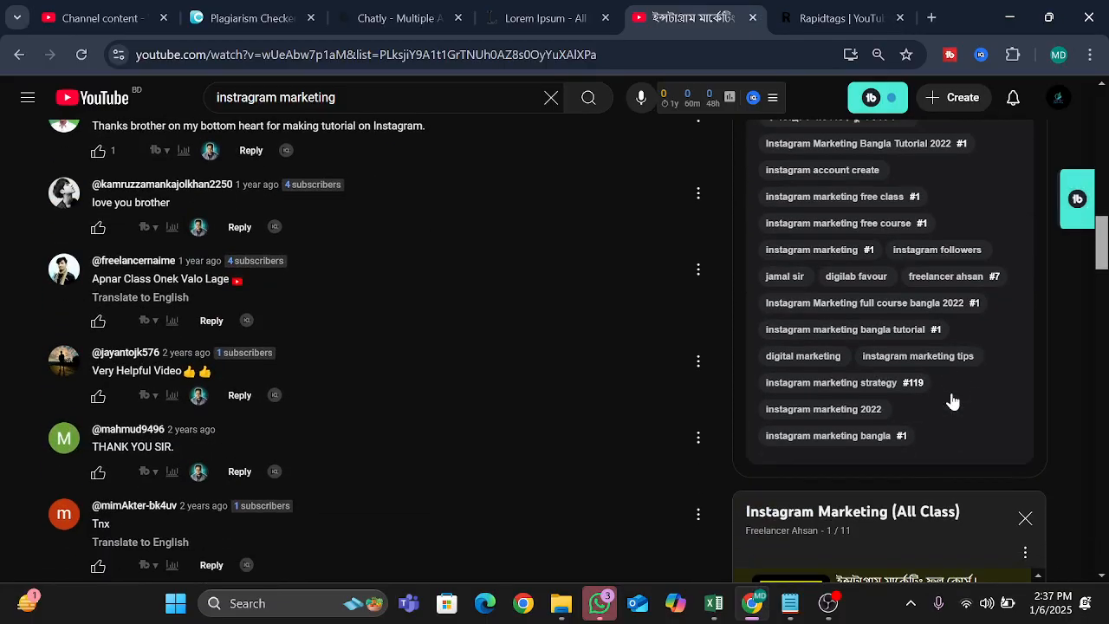
pyautogui.scroll(-4, 951, 399)
pyautogui.scroll(-4, 951, 398)
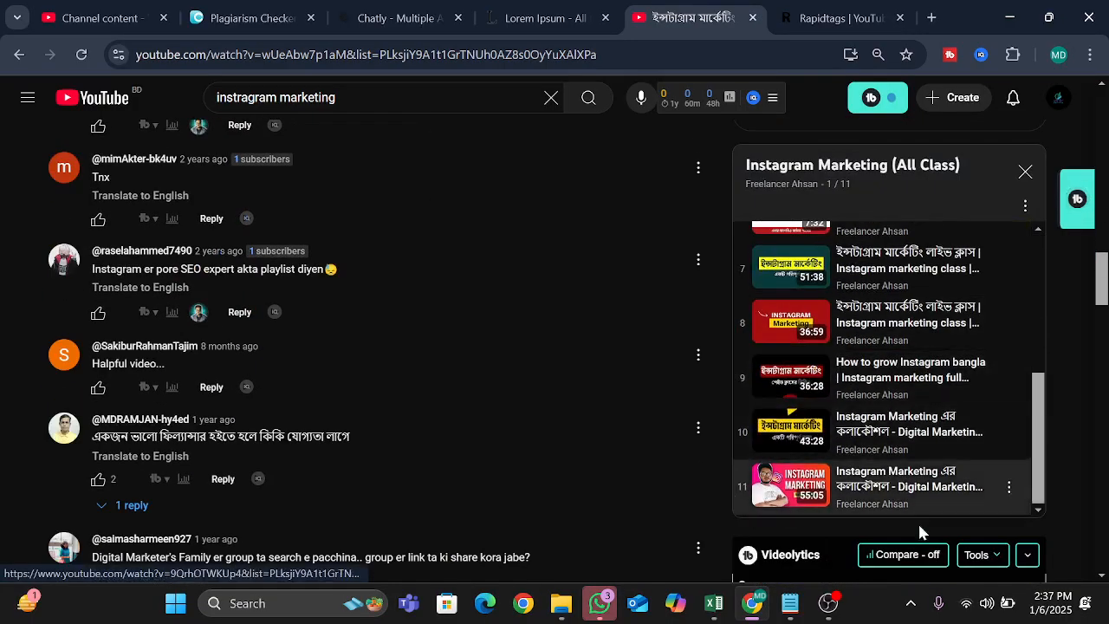
pyautogui.scroll(-3, 947, 555)
pyautogui.scroll(-2, 947, 556)
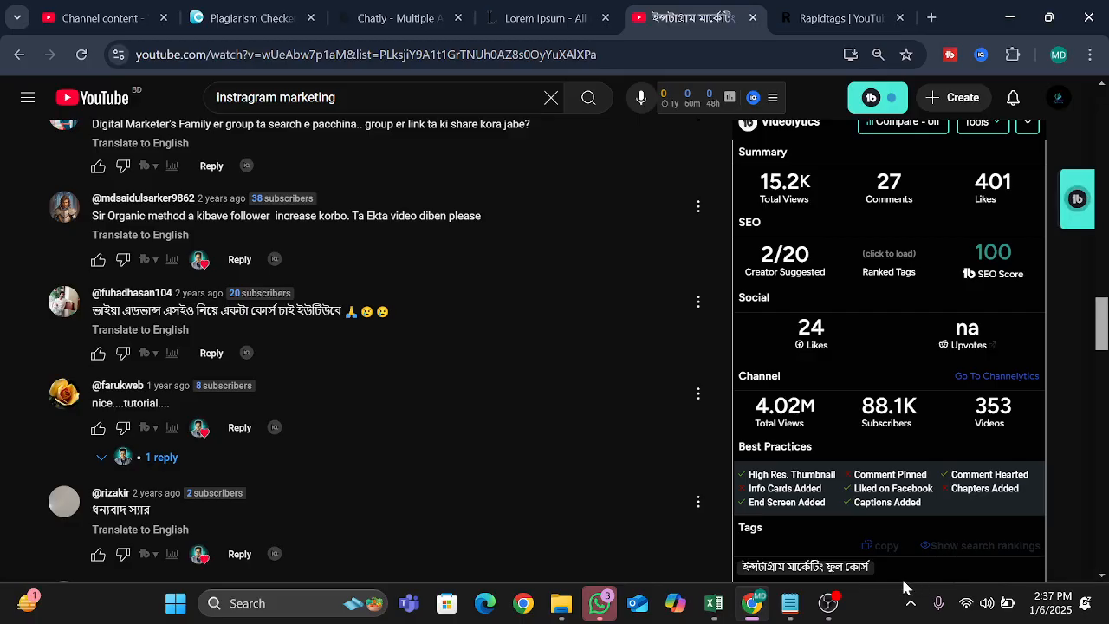
pyautogui.click(828, 603)
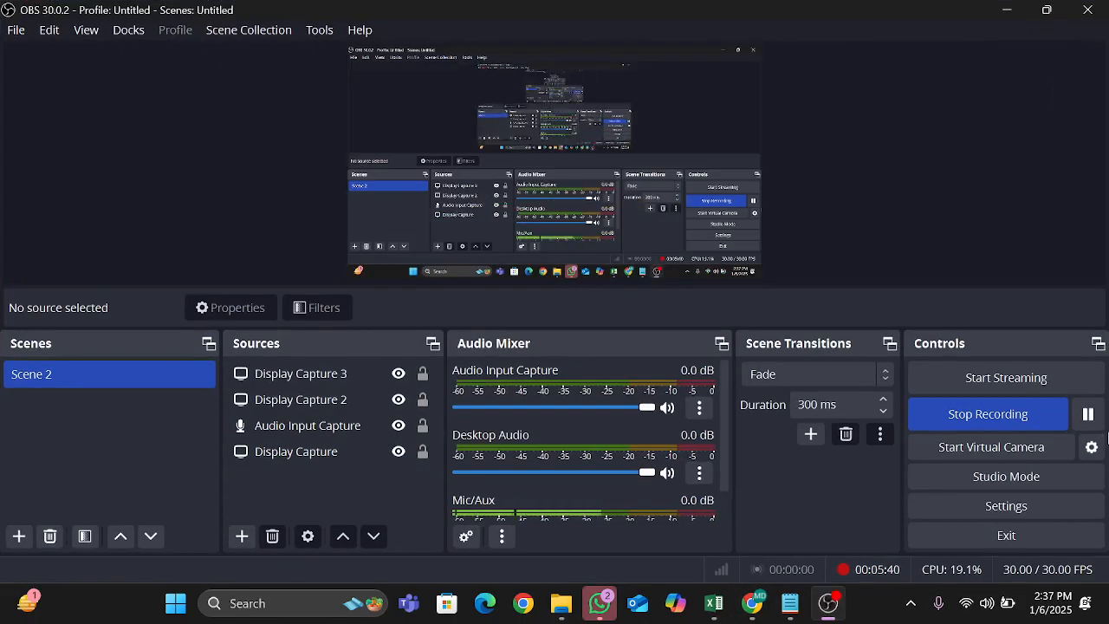
pyautogui.click(1092, 416)
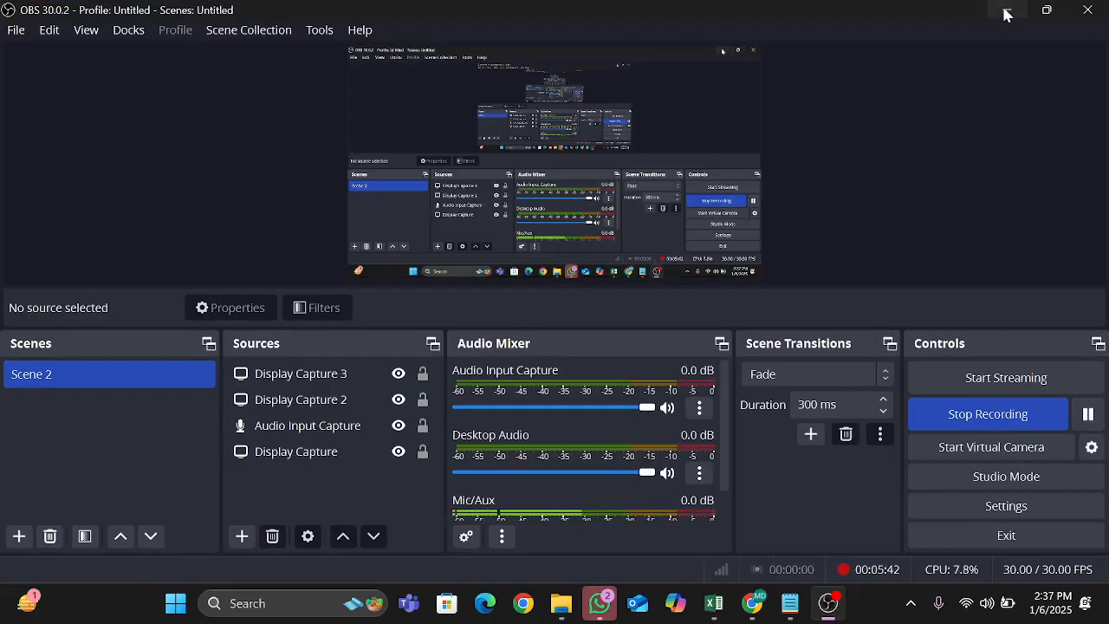
pyautogui.click(1005, 11)
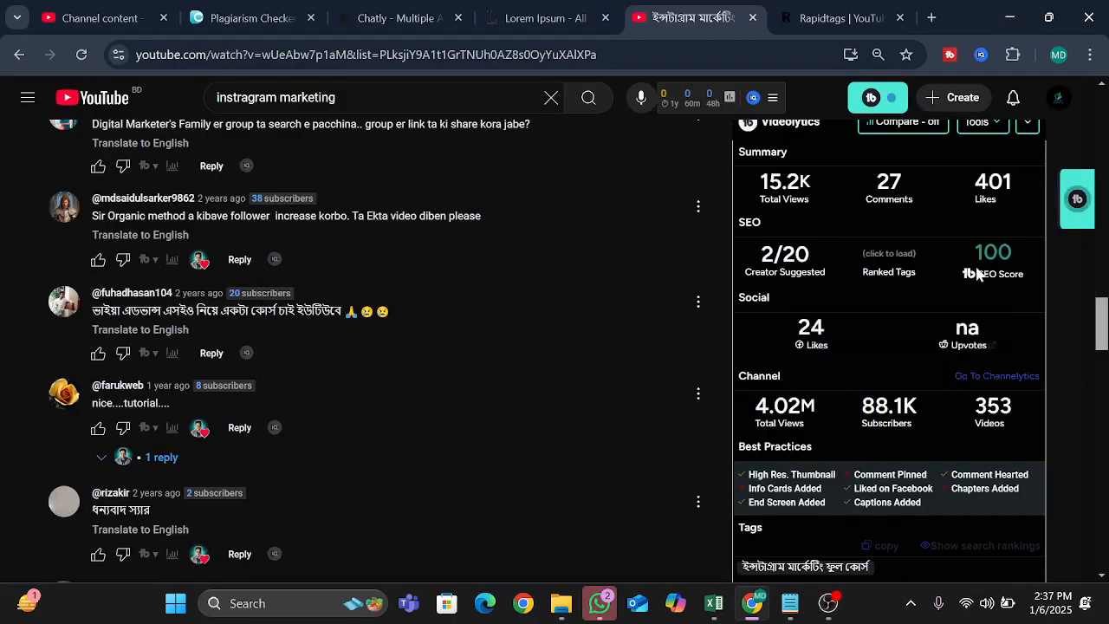
# Review the video's tags in TubeBuddy Videolytics and copy all of them to the clipboard.
pyautogui.scroll(-3, 879, 366)
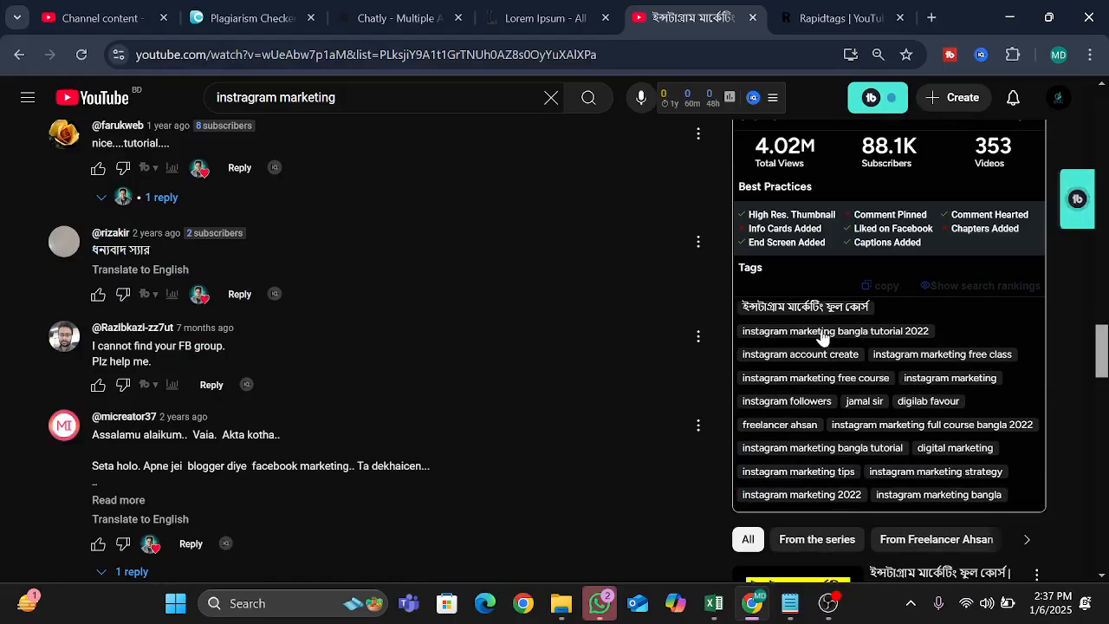
pyautogui.scroll(-2, 805, 334)
pyautogui.scroll(1, 820, 335)
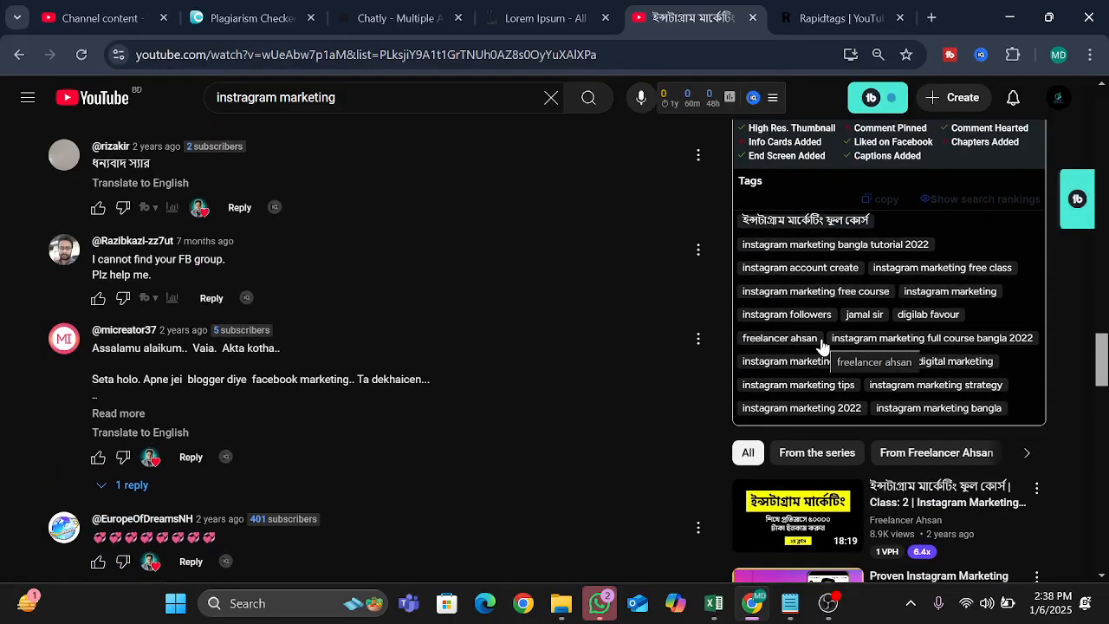
pyautogui.scroll(2, 821, 344)
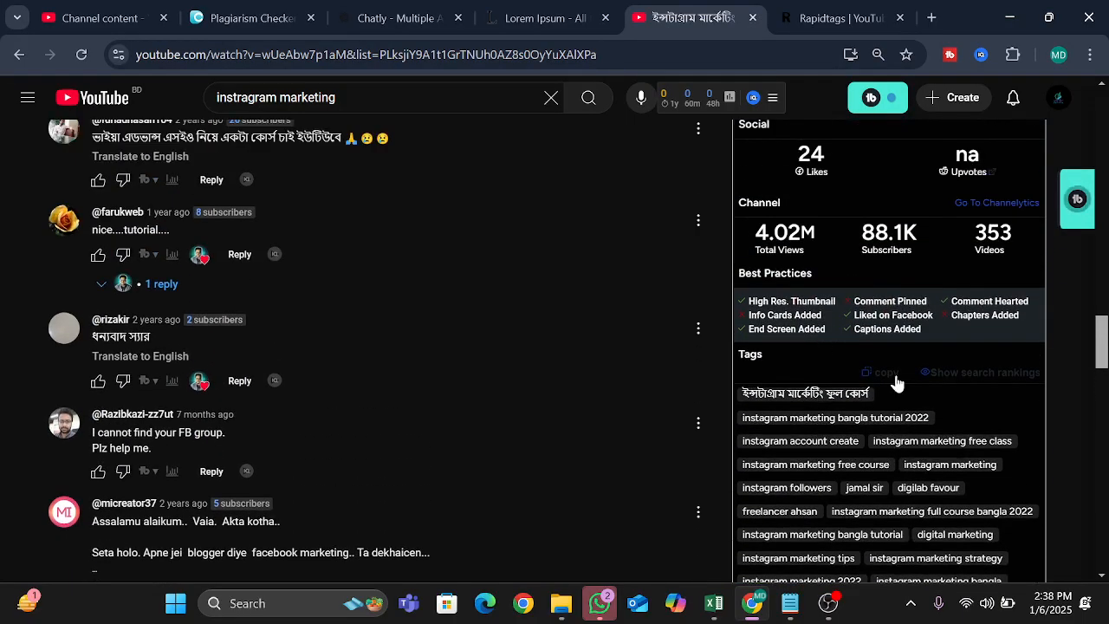
pyautogui.click(849, 398)
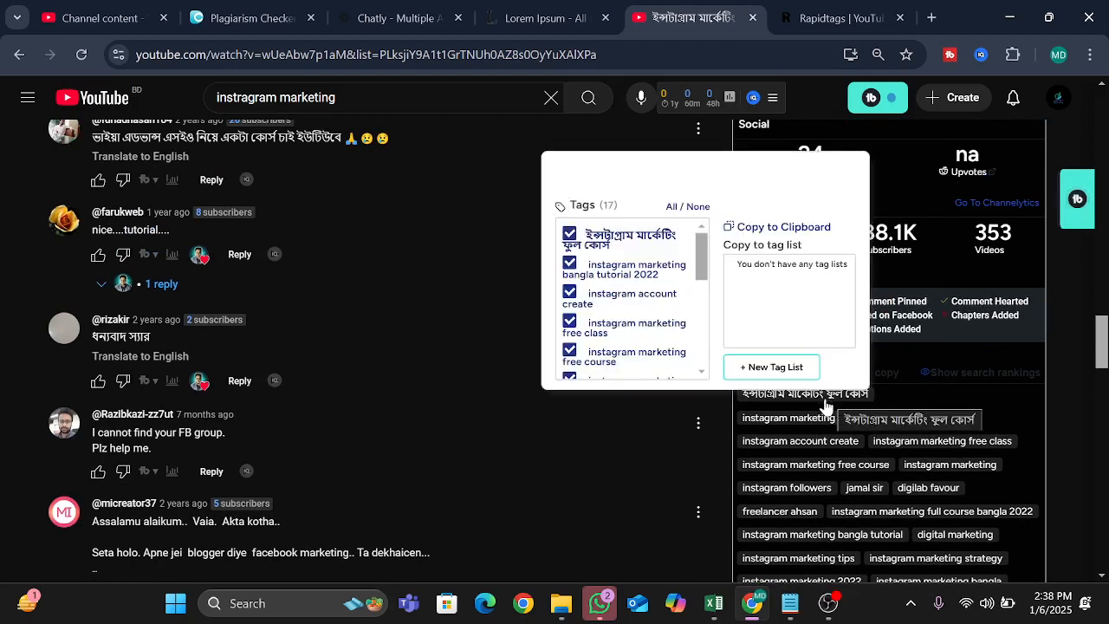
pyautogui.click(729, 228)
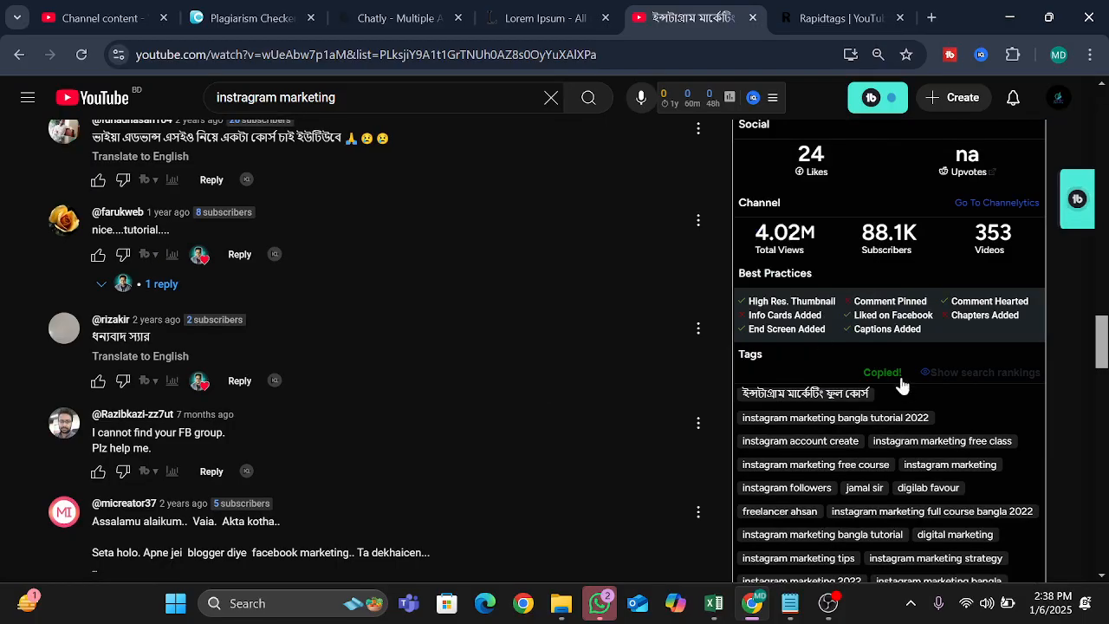
# Switch to Notepad and paste the copied video tags below the existing tags, separated by a blank line.
pyautogui.click(789, 603)
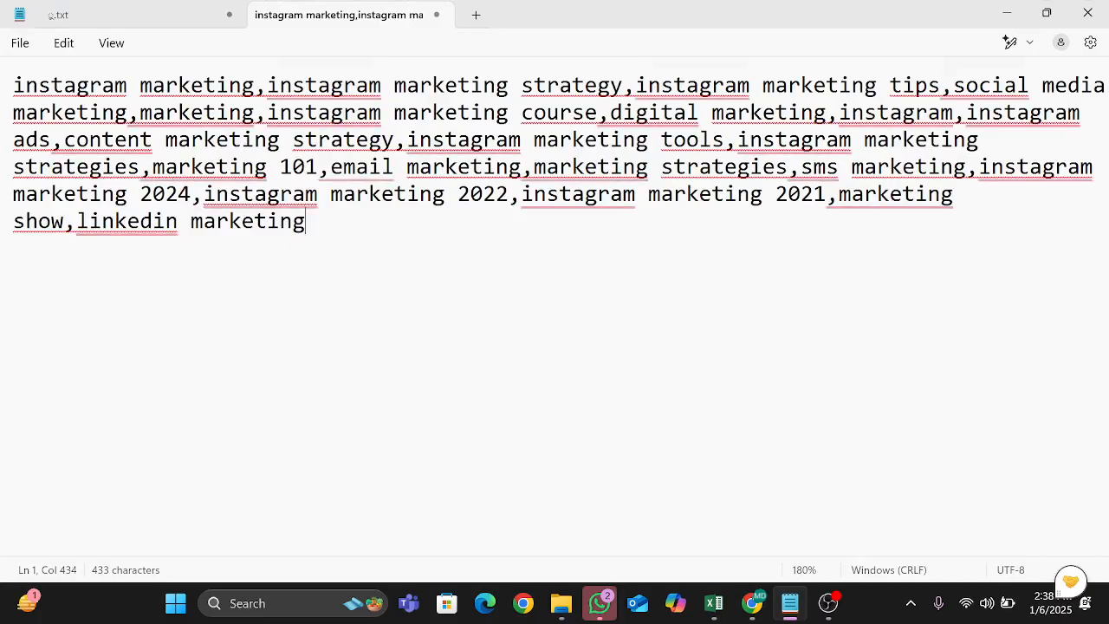
pyautogui.press('Return')
pyautogui.press('Return')
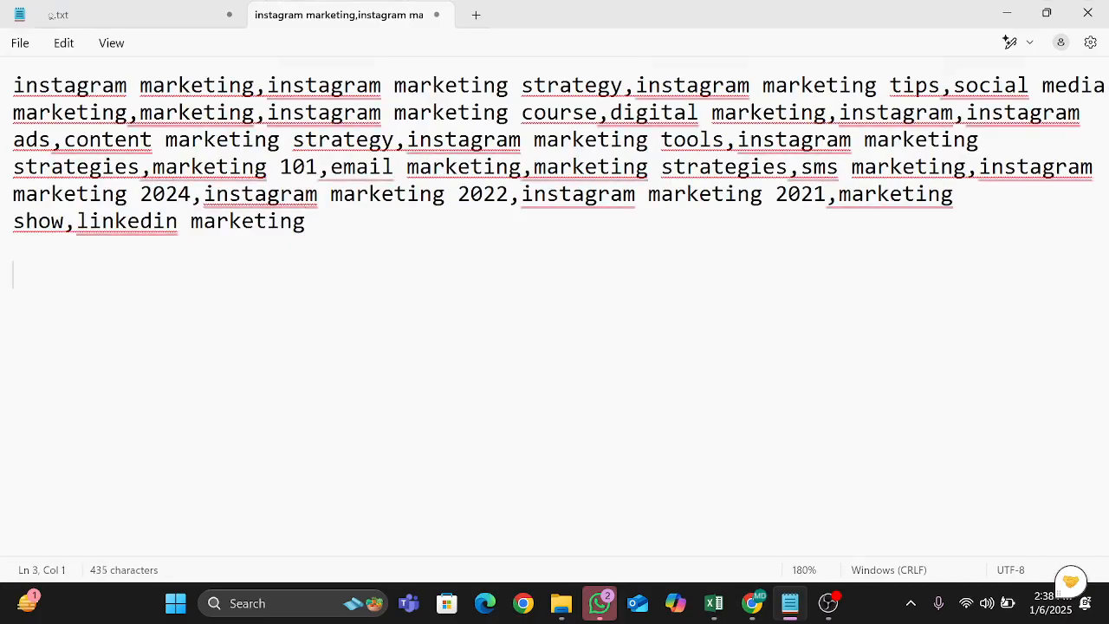
pyautogui.hotkey('ctrl', 'v')
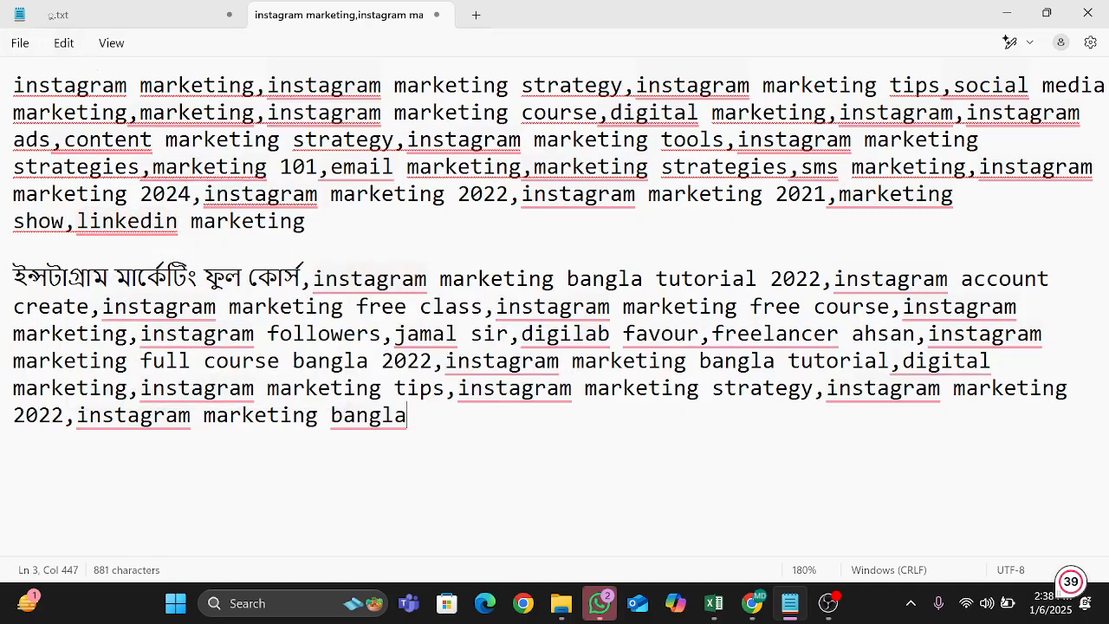
# Copy the opening tags "instagram marketing,instagram marketing strategy,instagram marketing" from the first tag block, dismissing the save prompt.
pyautogui.moveTo(13, 85); pyautogui.dragTo(877, 85)
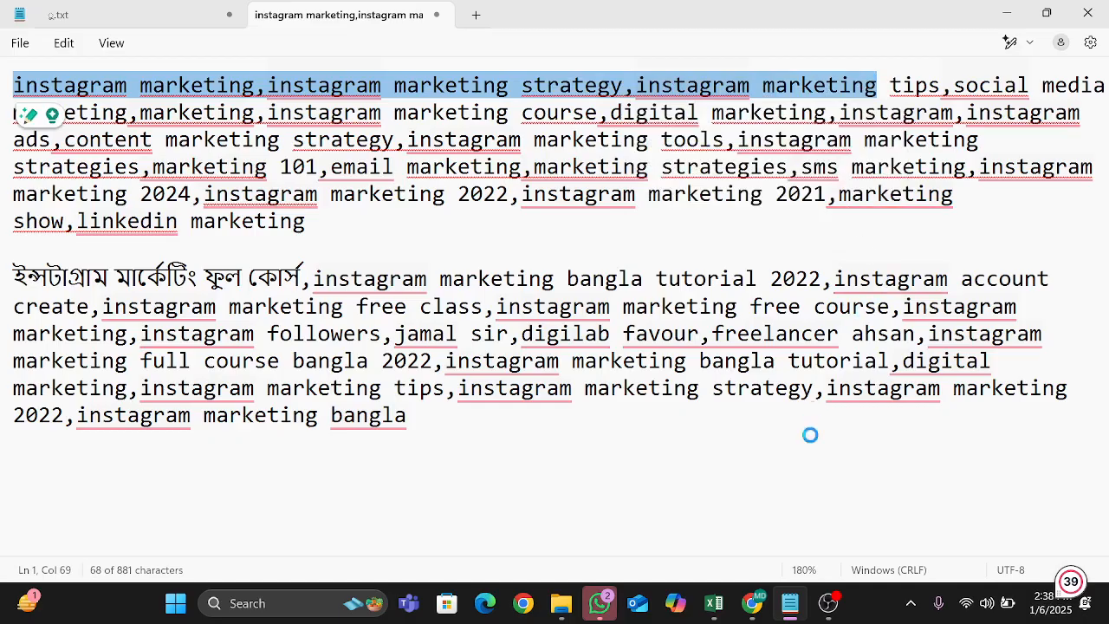
pyautogui.hotkey('ctrl', 's')
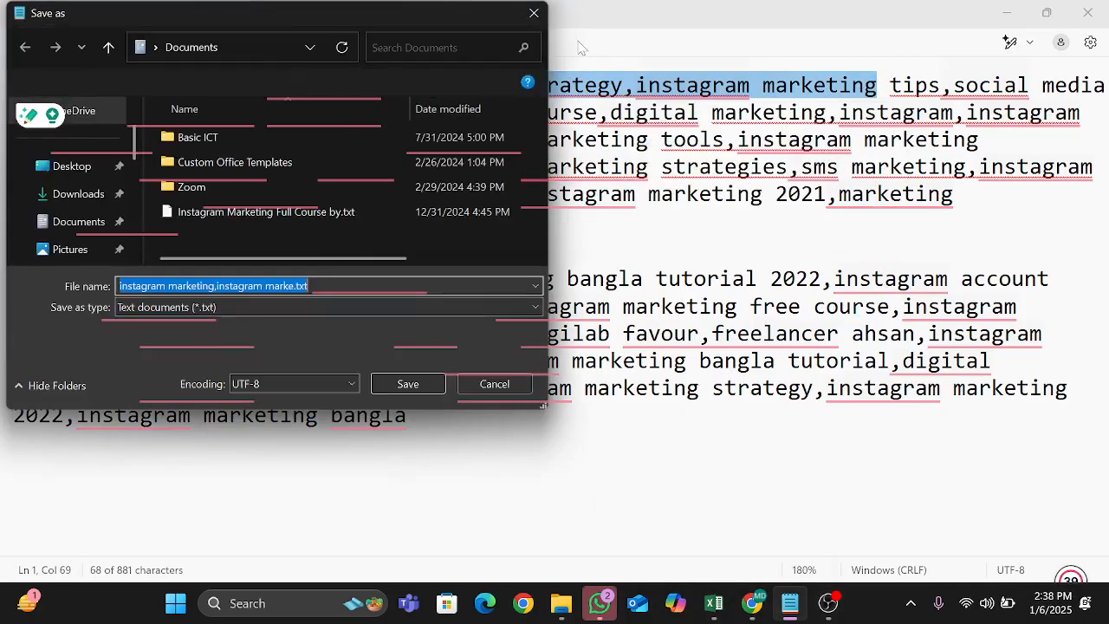
pyautogui.click(534, 14)
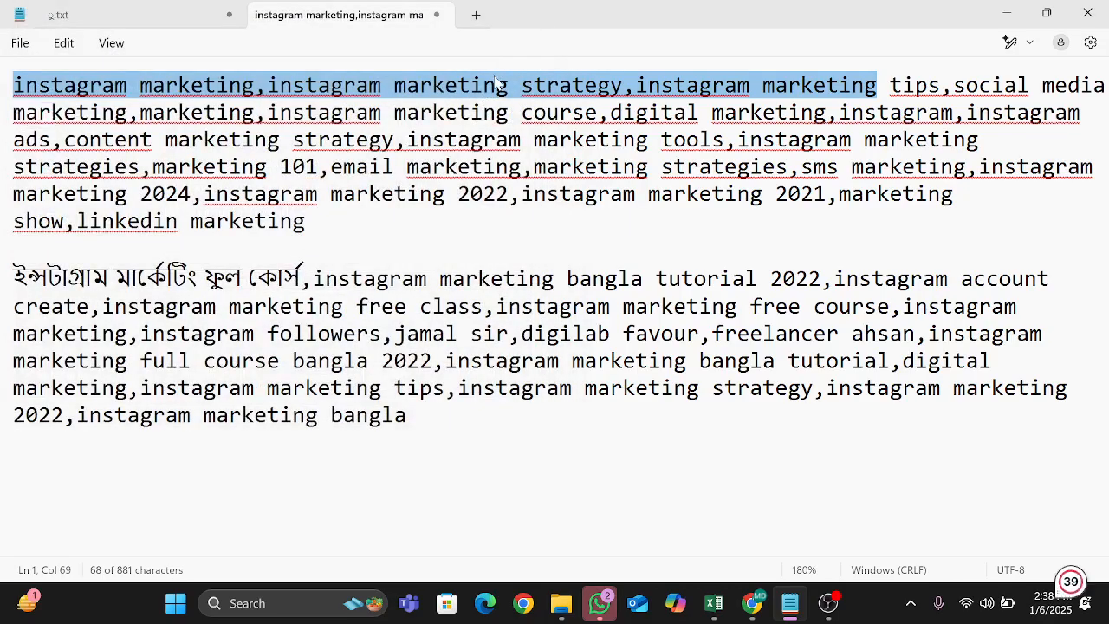
pyautogui.rightClick(498, 79)
pyautogui.click(546, 170)
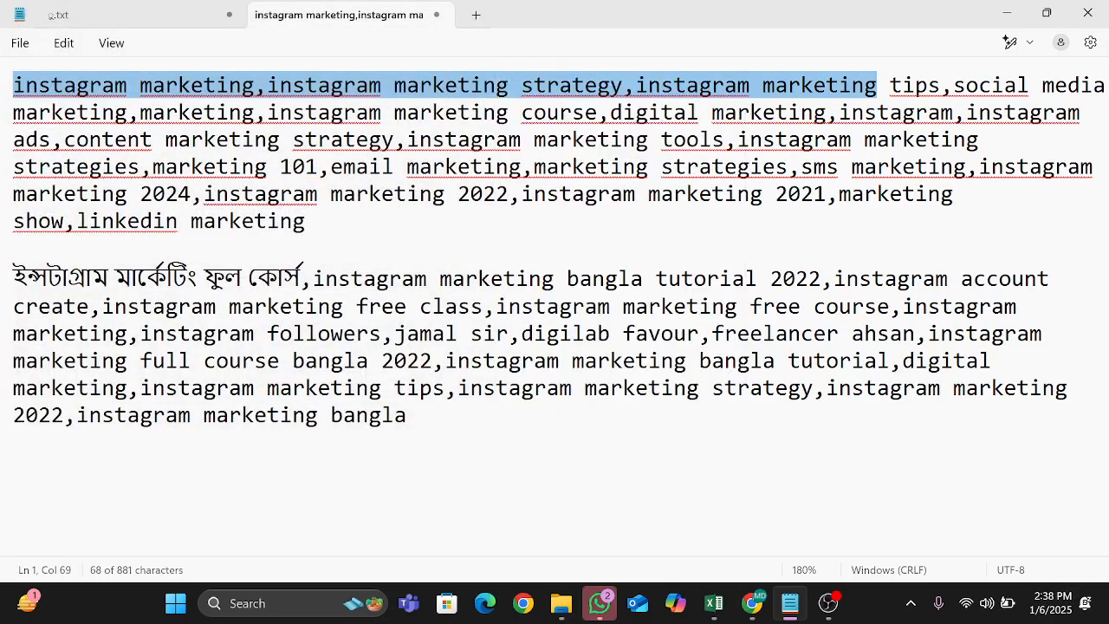
# Return to the desktop's video file properties and fill Comments with "instagram marketing,instagram marketing strategy,instagram marketing".
pyautogui.click(1010, 15)
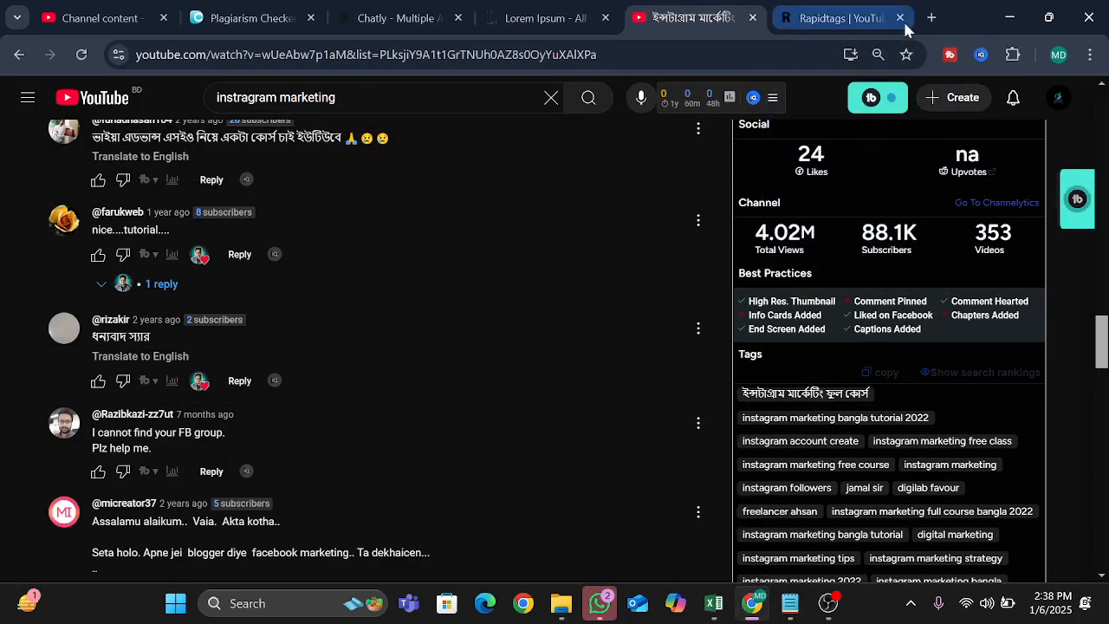
pyautogui.click(1011, 16)
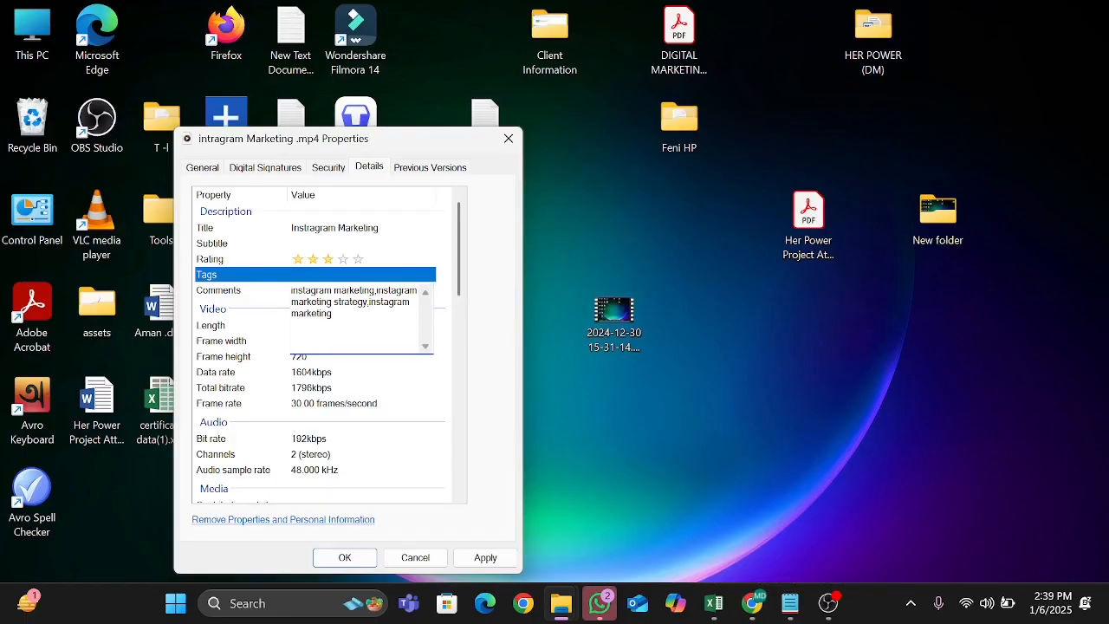
pyautogui.press('super+v')
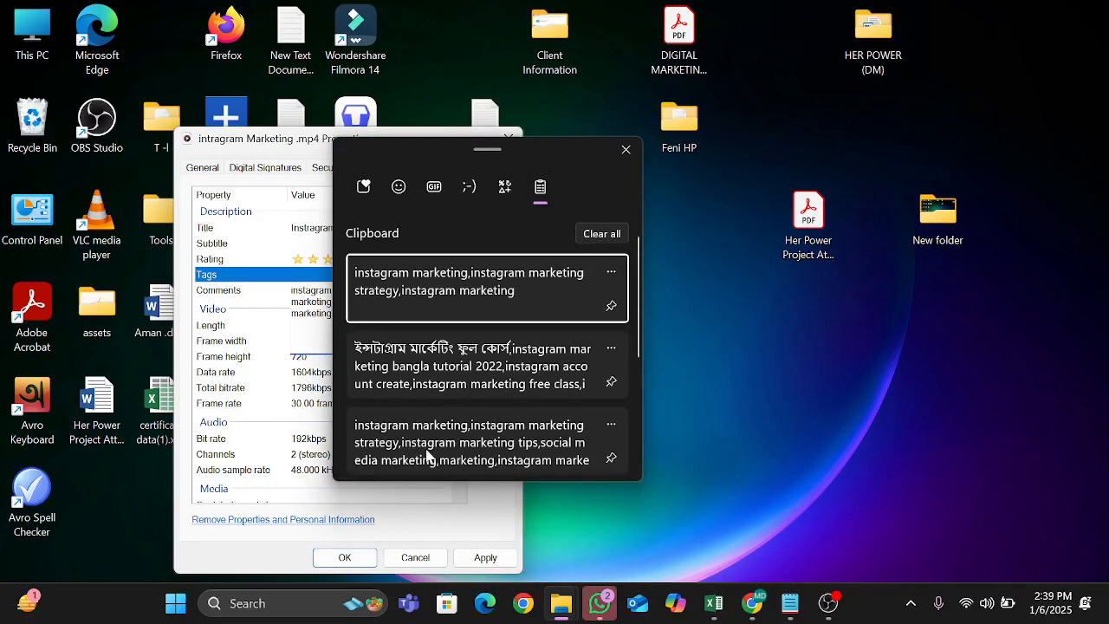
pyautogui.click(438, 366)
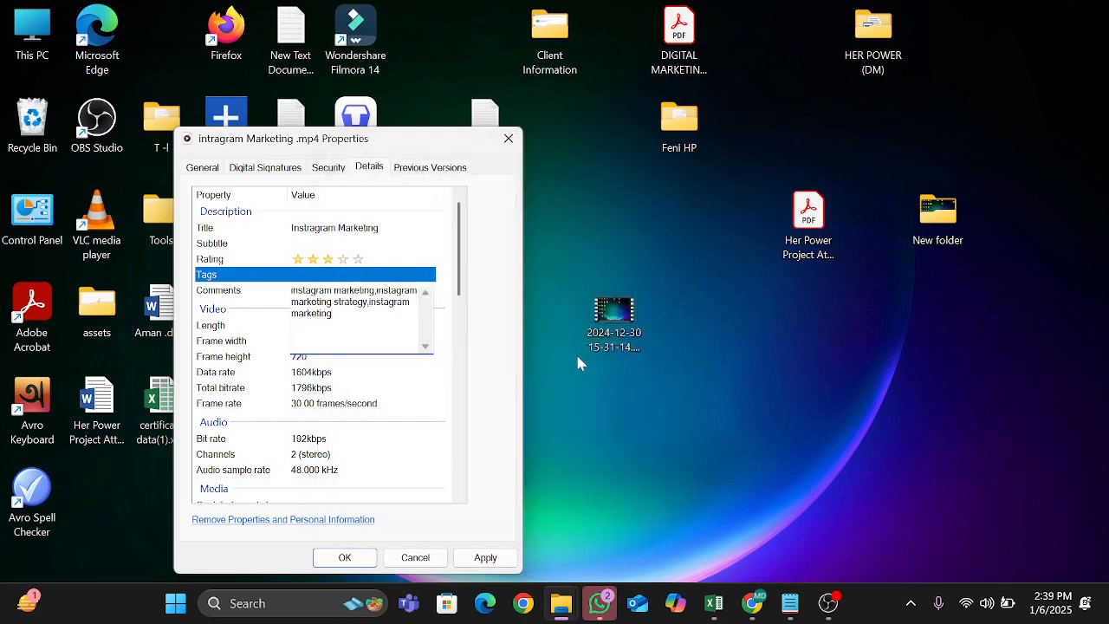
pyautogui.click(392, 376)
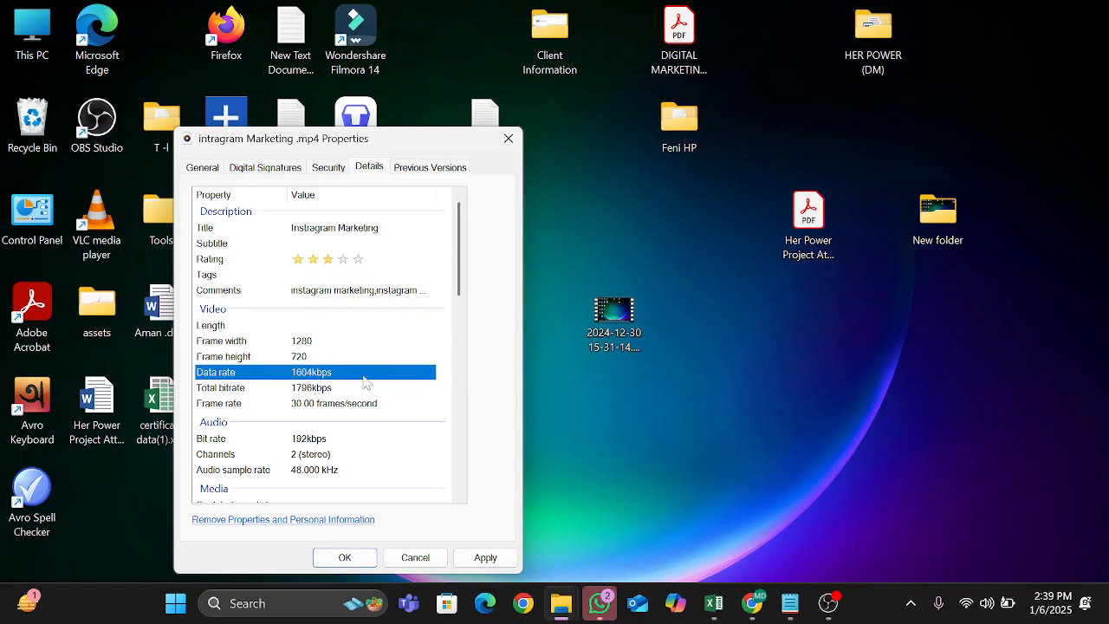
# Set the video file's Year property to 2025 and look through the Origin and Content properties.
pyautogui.scroll(-1, 363, 383)
pyautogui.scroll(-3, 363, 383)
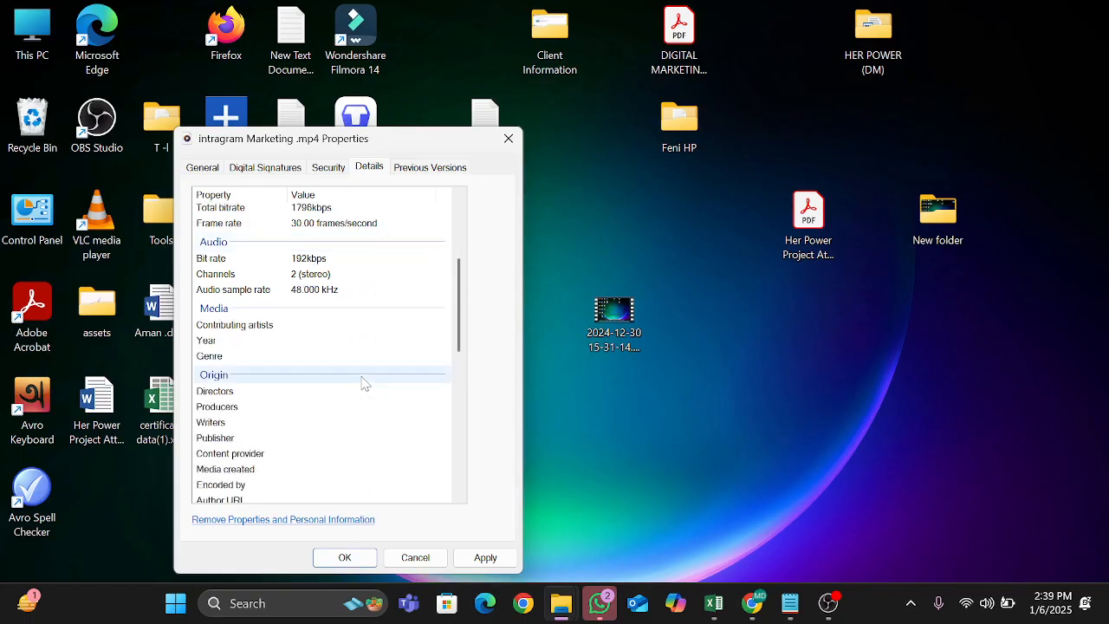
pyautogui.click(224, 343)
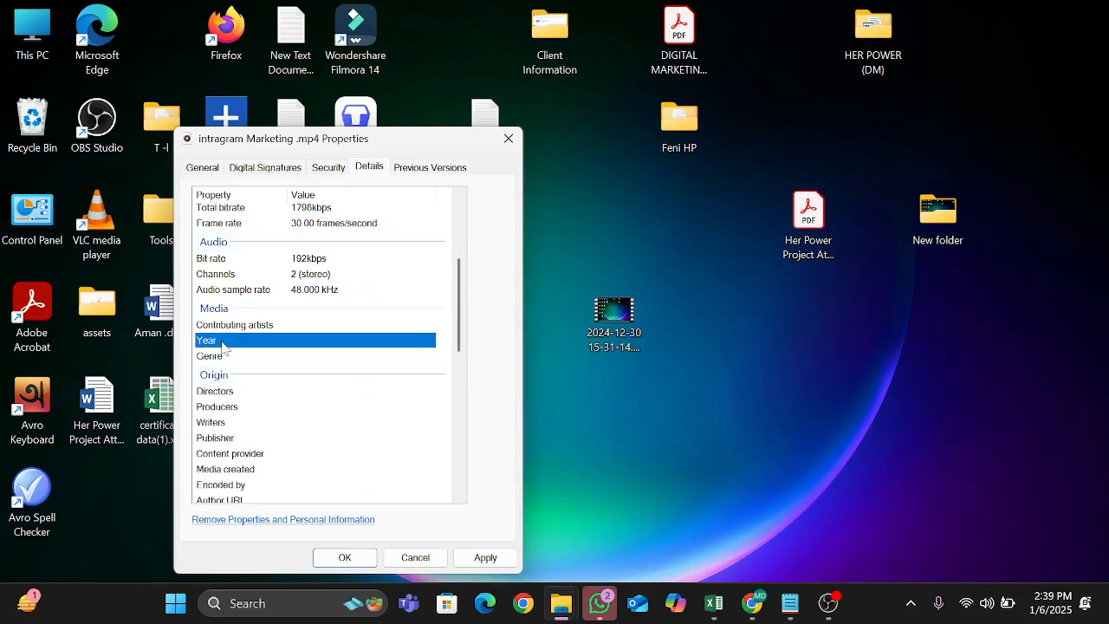
pyautogui.click(223, 344)
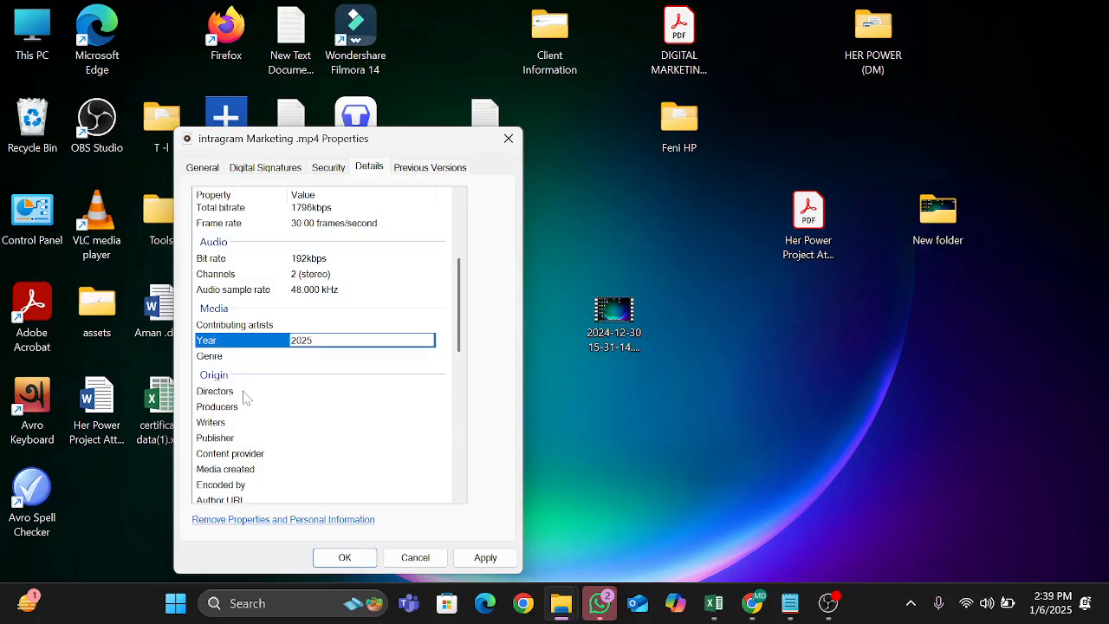
pyautogui.scroll(-2, 261, 440)
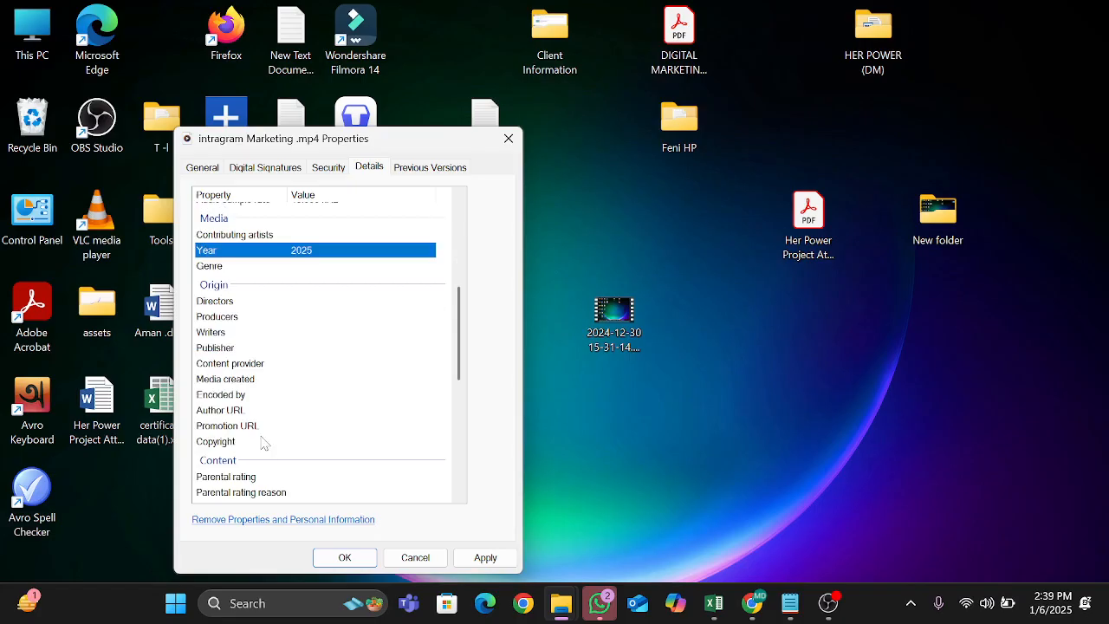
pyautogui.scroll(-1, 266, 435)
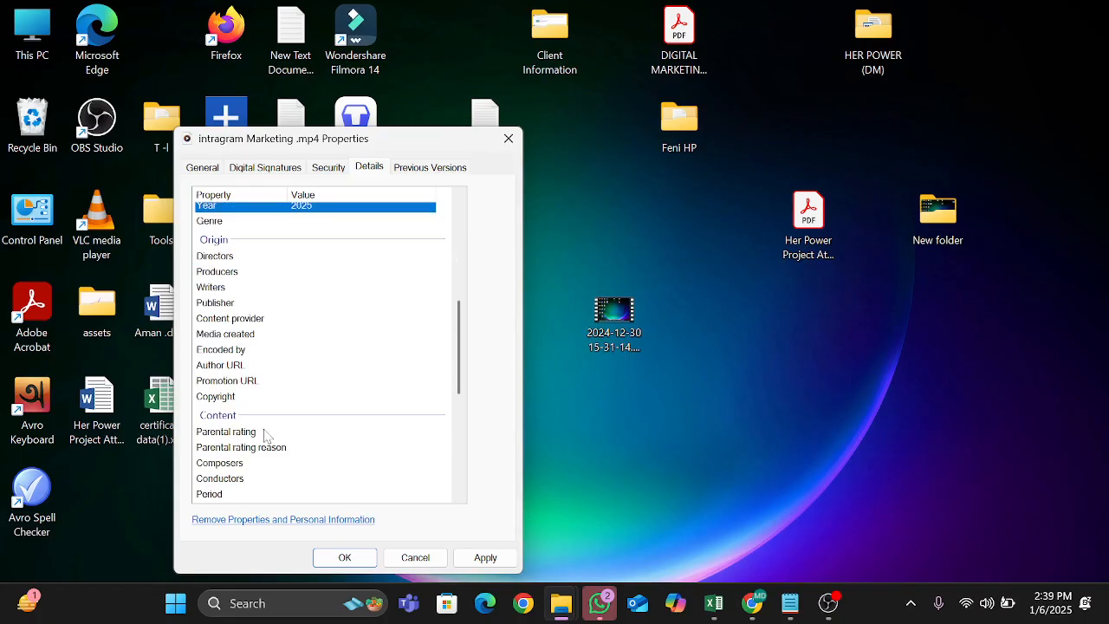
# Look through the video file's Origin, Content and File properties, and review its Tags and Comments values.
pyautogui.click(245, 368)
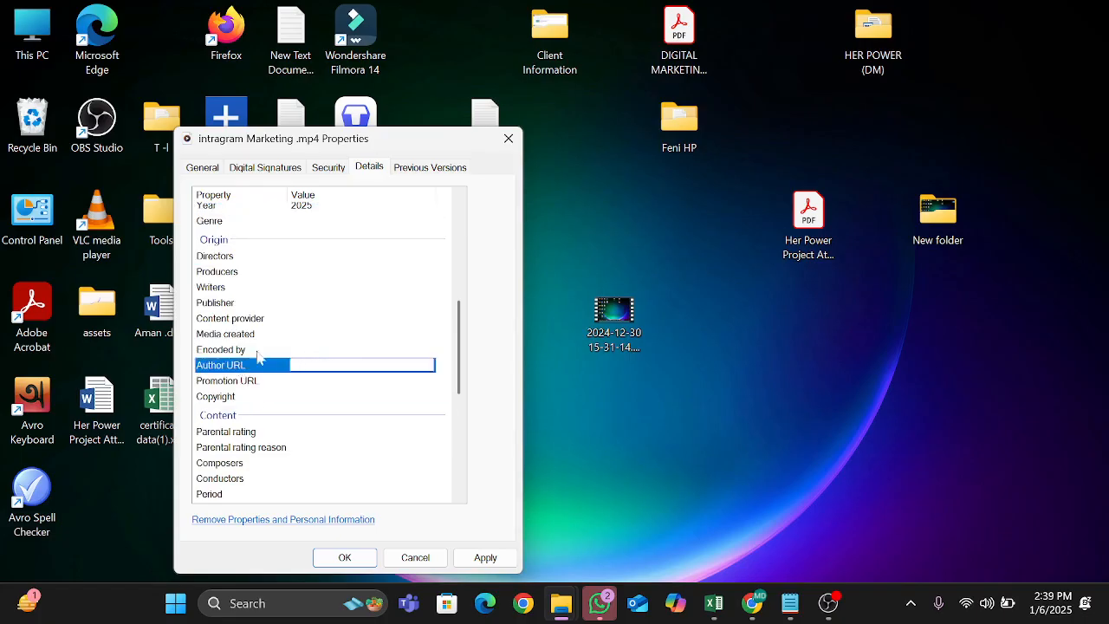
pyautogui.click(254, 433)
pyautogui.scroll(-3, 255, 438)
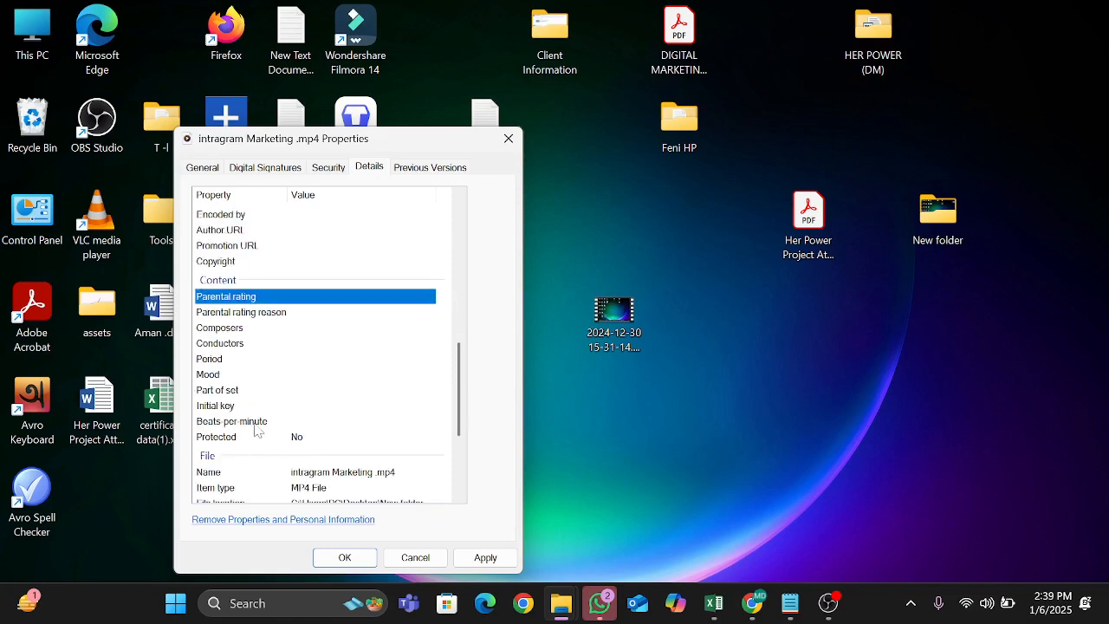
pyautogui.scroll(-2, 255, 437)
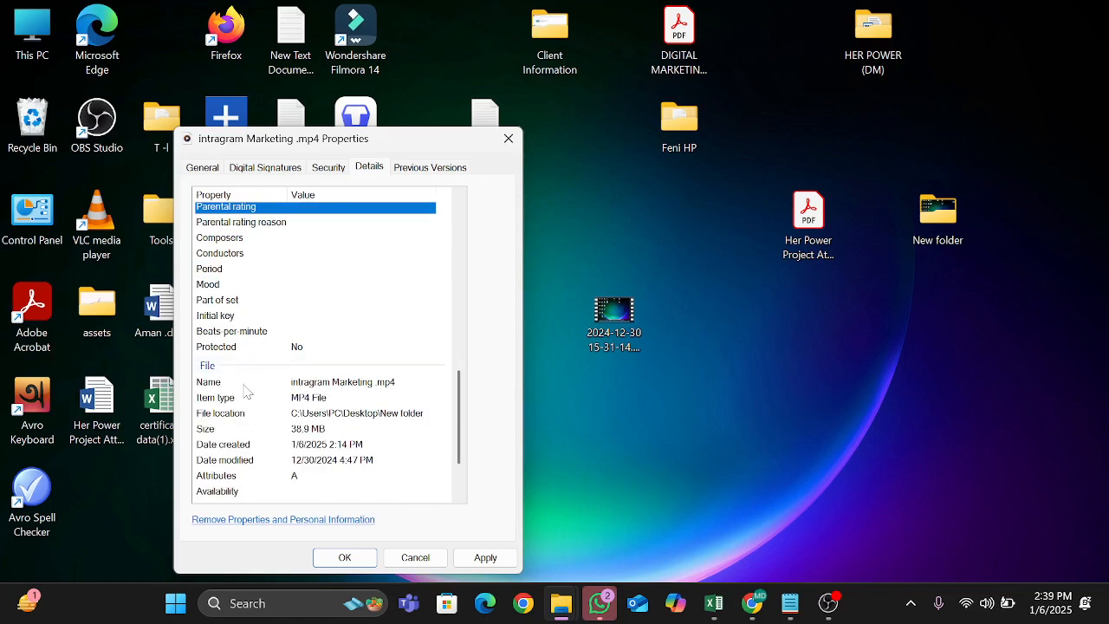
pyautogui.scroll(-2, 246, 385)
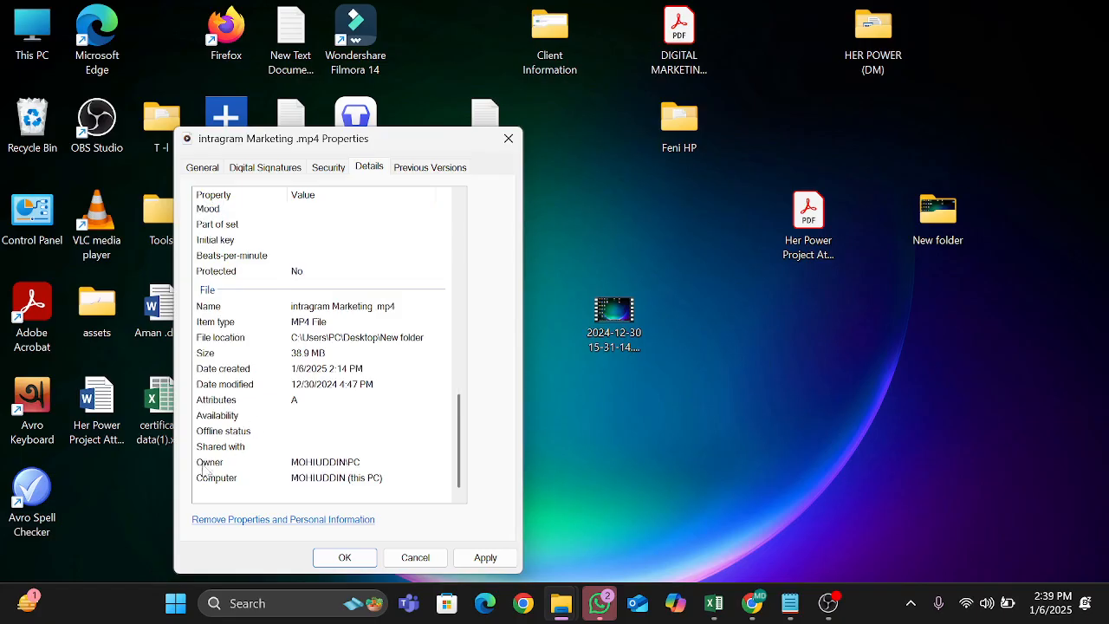
pyautogui.scroll(10, 279, 428)
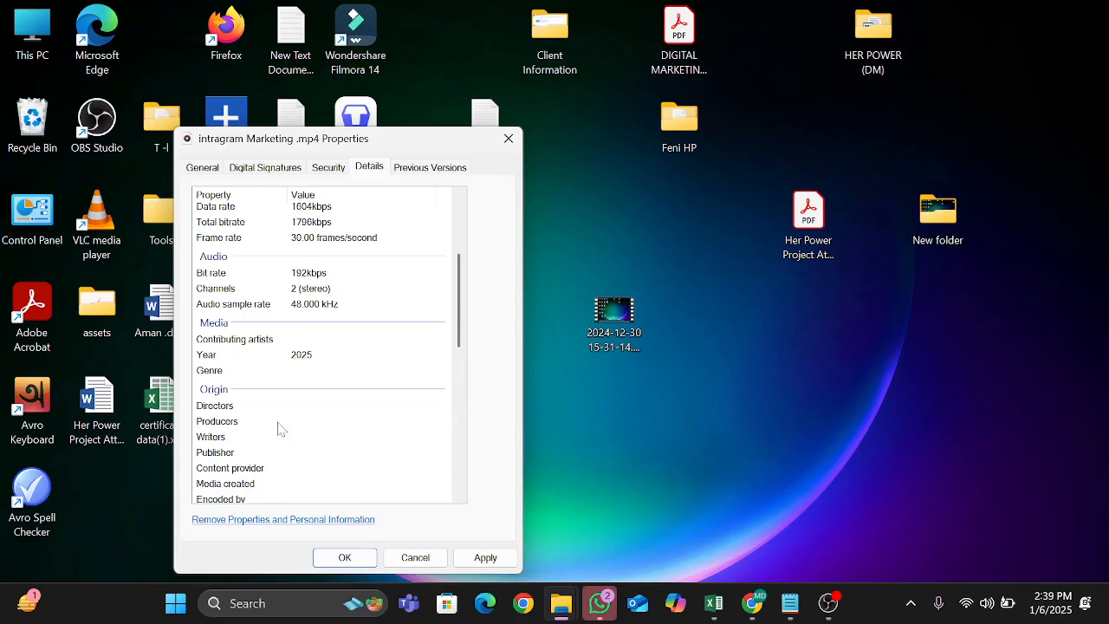
pyautogui.scroll(4, 279, 428)
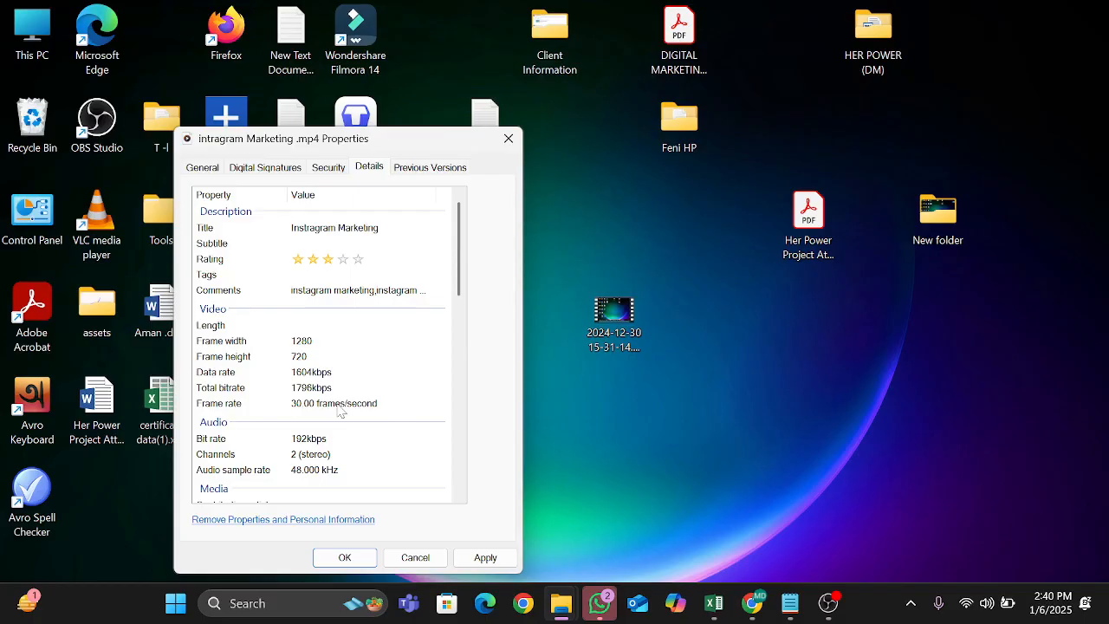
pyautogui.click(338, 275)
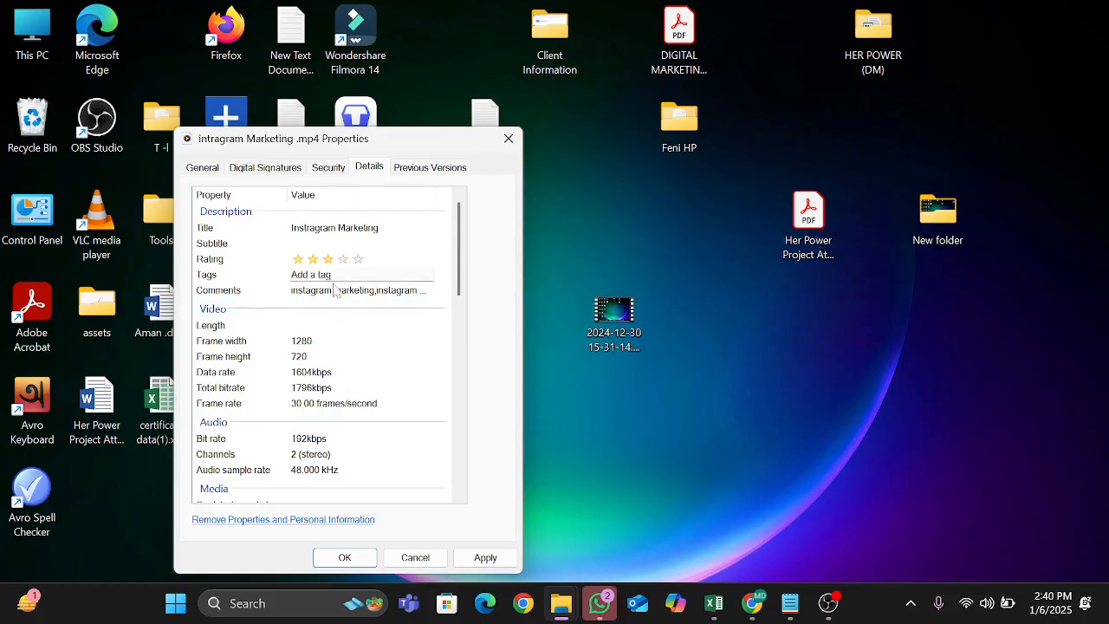
pyautogui.click(335, 291)
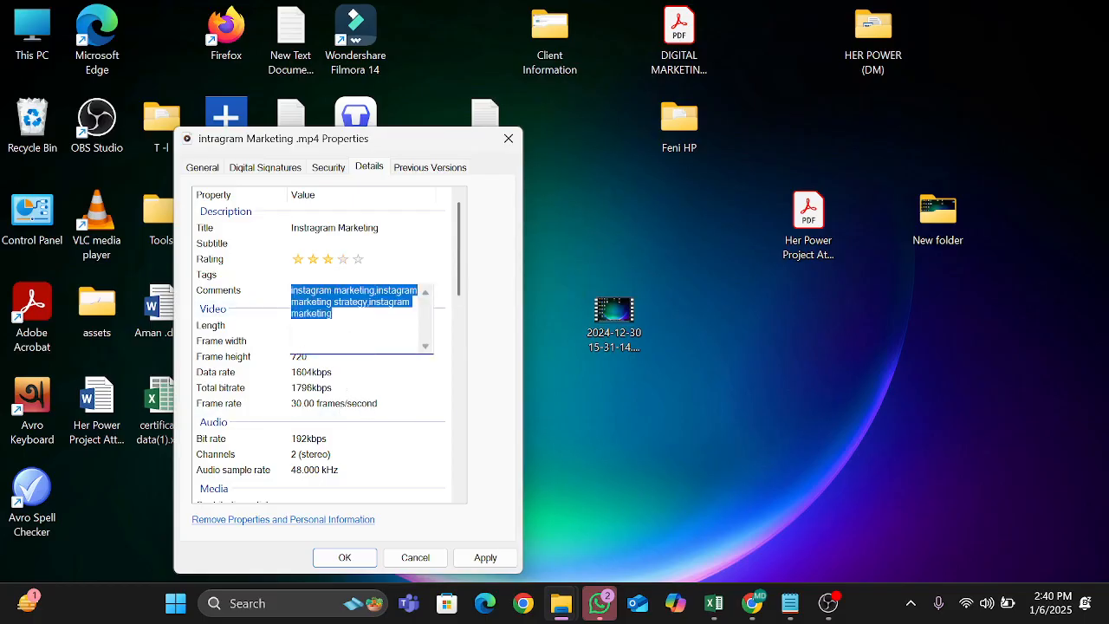
pyautogui.click(336, 314)
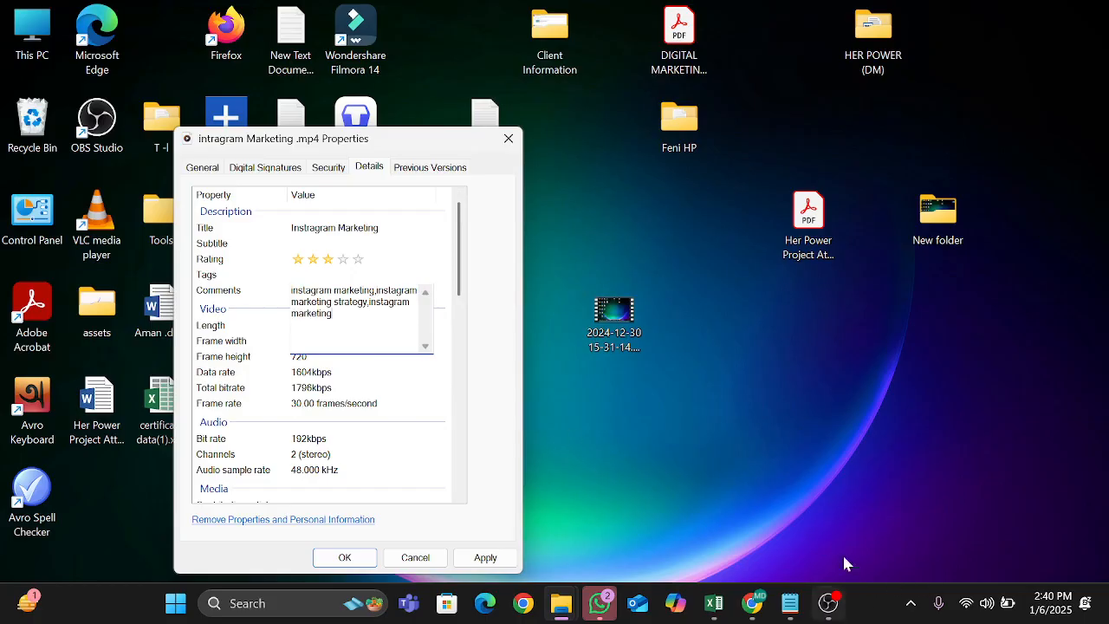
pyautogui.click(830, 603)
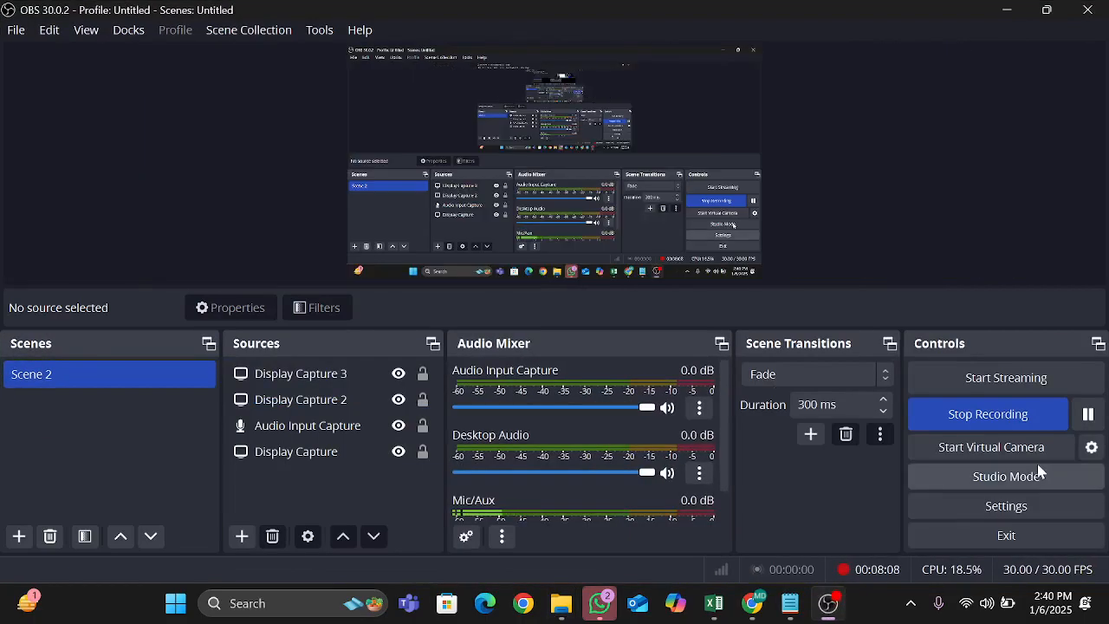
pyautogui.click(1089, 413)
pyautogui.click(1088, 413)
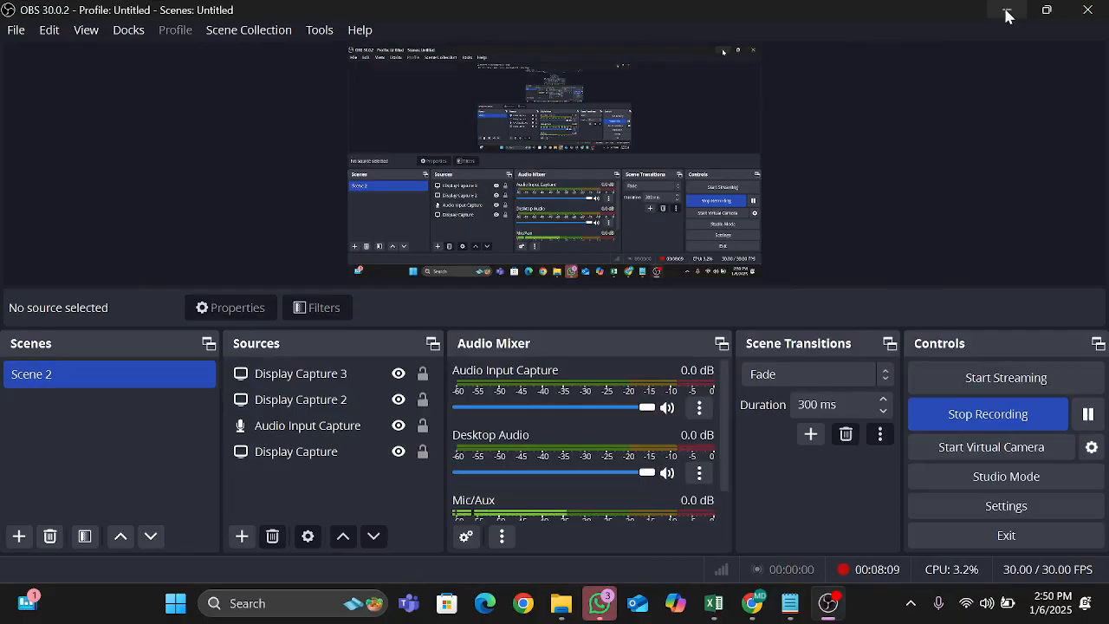
pyautogui.click(1007, 12)
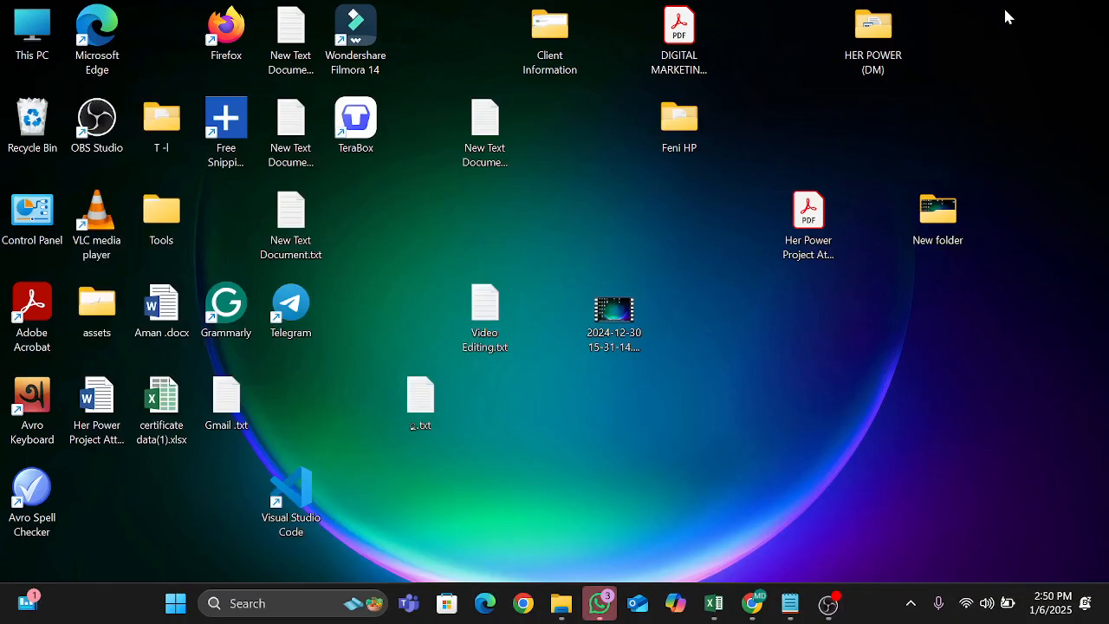
# Switch to Chrome and start a new video upload for the channel from the YouTube page.
pyautogui.click(752, 603)
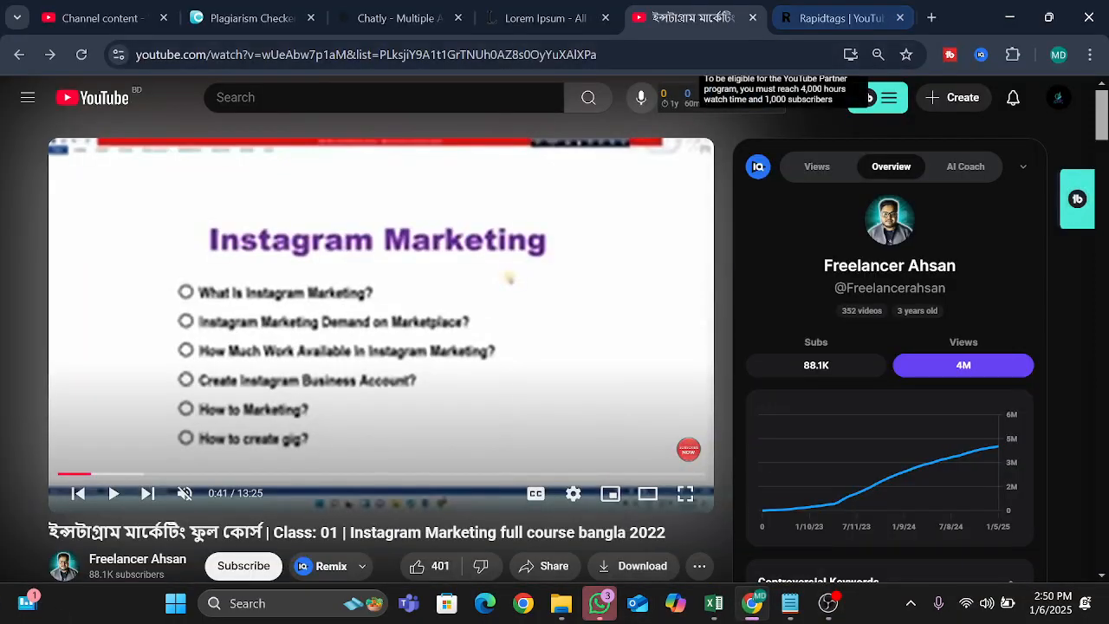
pyautogui.click(1059, 99)
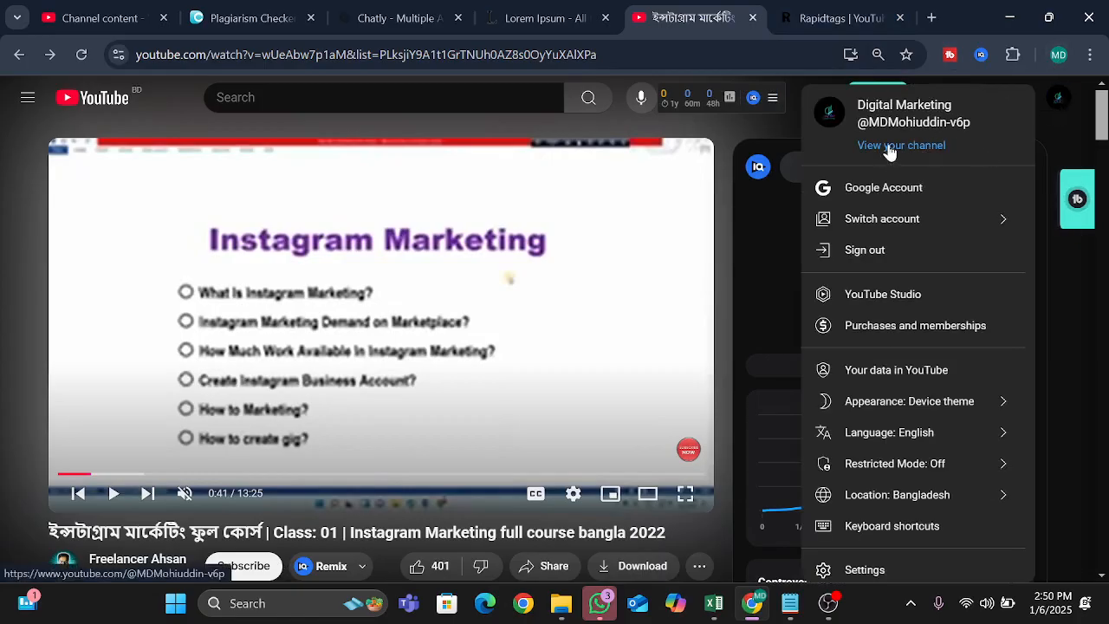
pyautogui.click(765, 124)
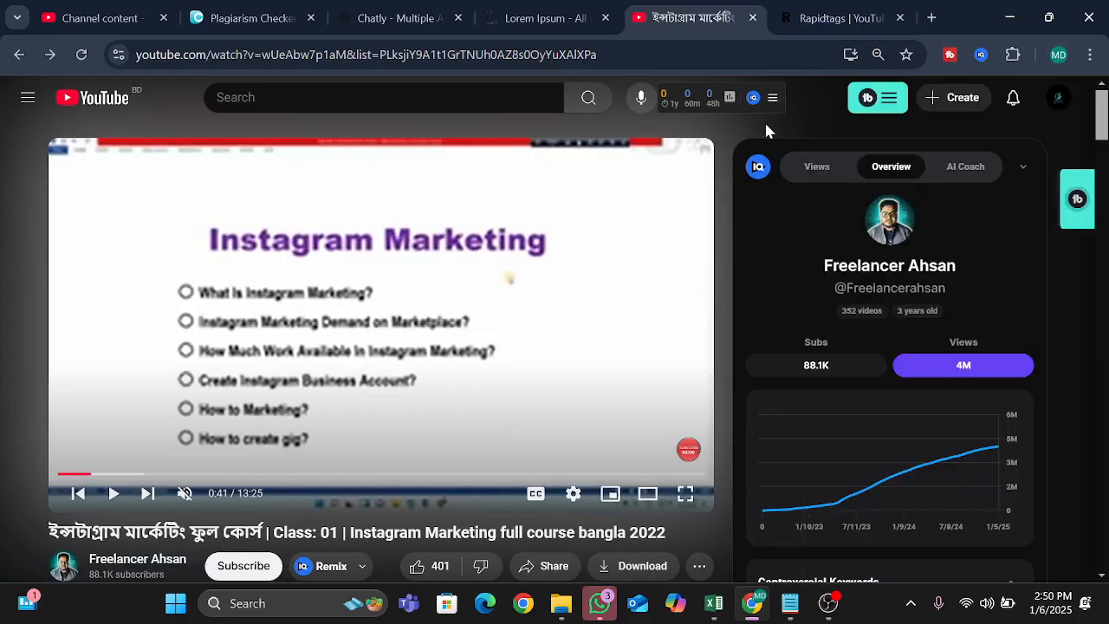
pyautogui.click(969, 100)
pyautogui.click(995, 135)
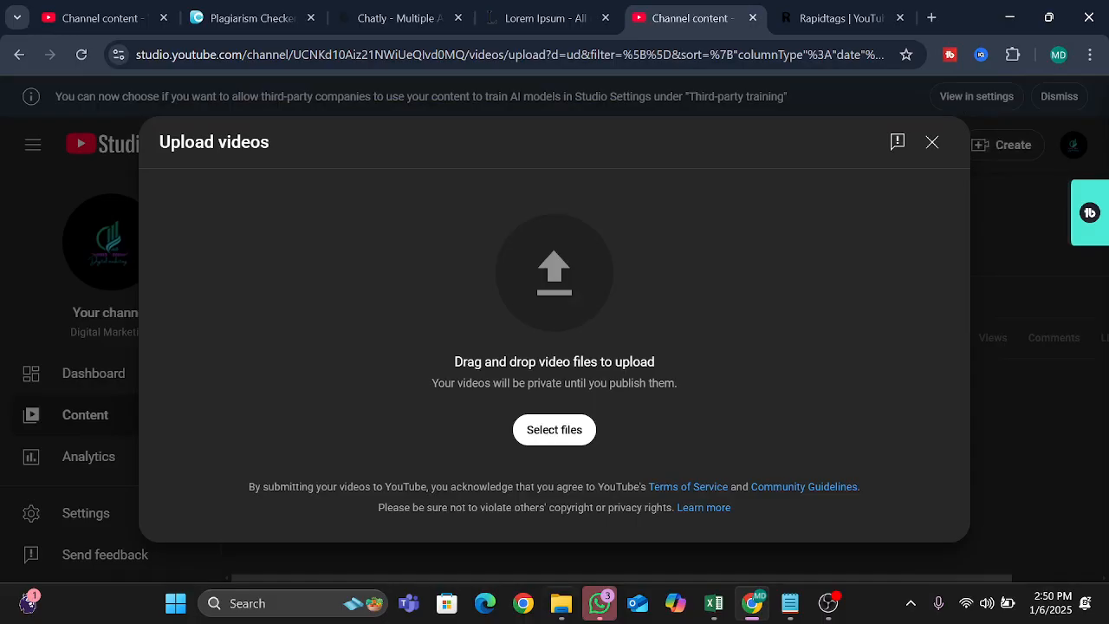
# Upload the file "intragram Marketing .mp4" from New folder on the Desktop.
pyautogui.click(565, 433)
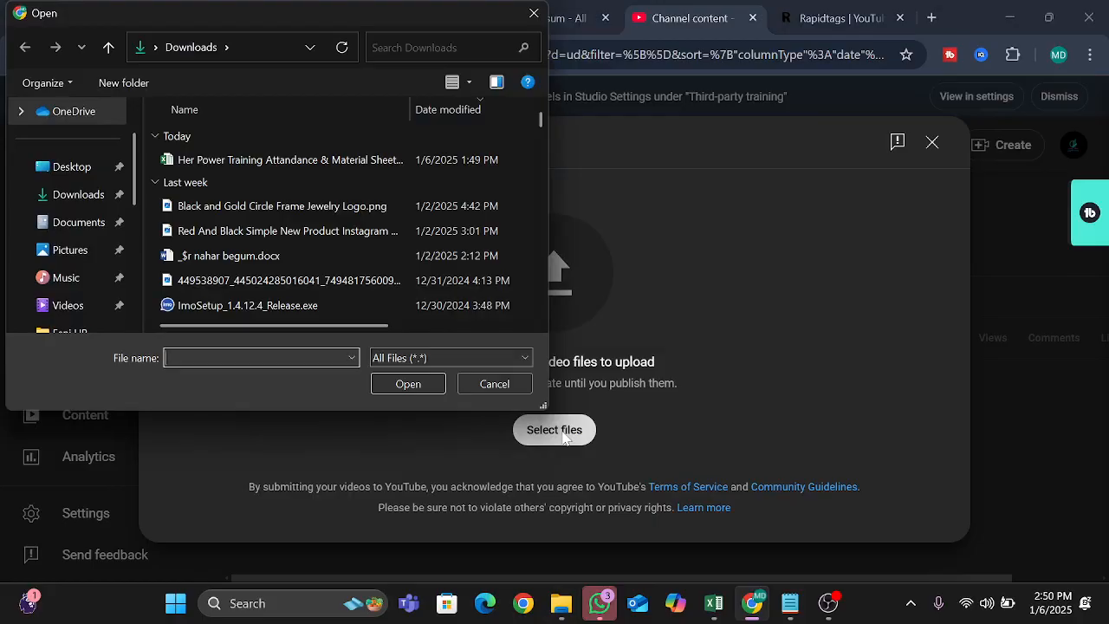
pyautogui.click(49, 174)
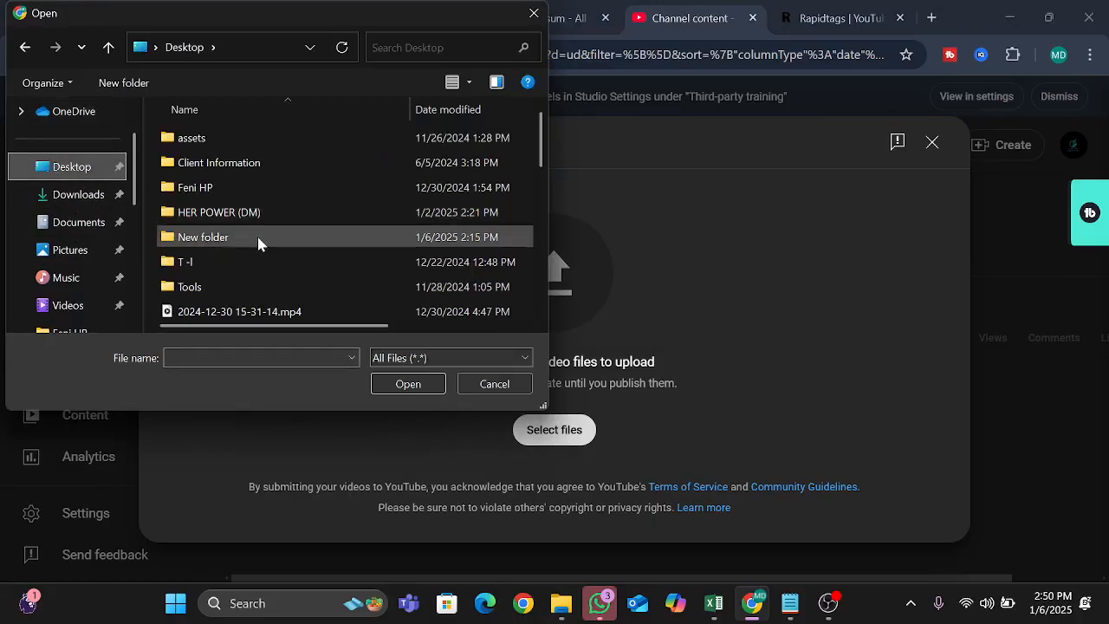
pyautogui.scroll(-3, 260, 243)
pyautogui.scroll(-5, 243, 297)
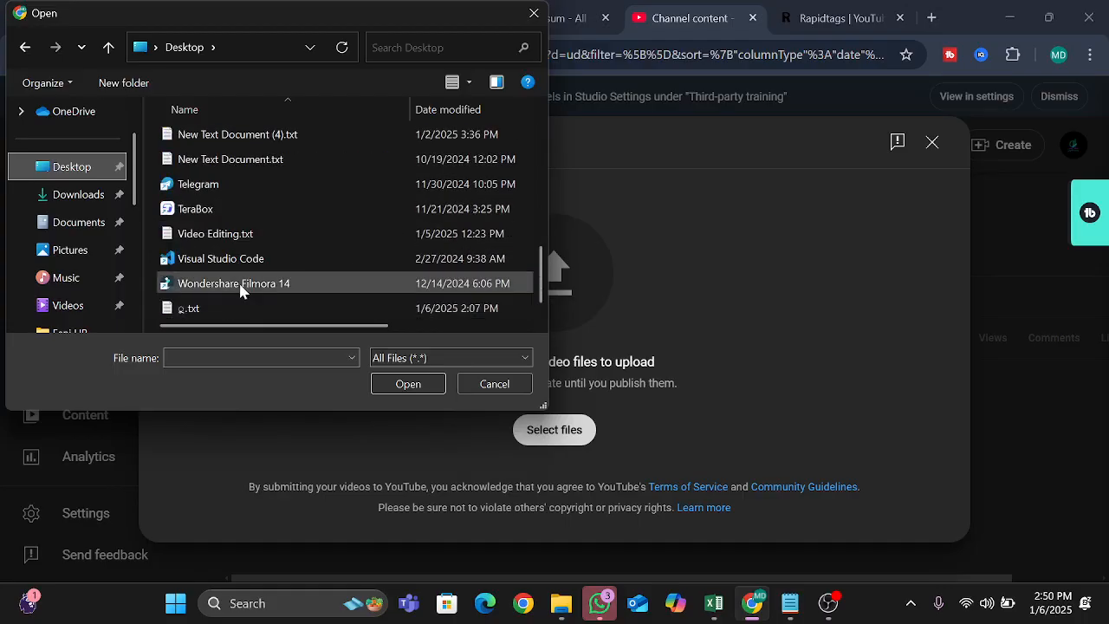
pyautogui.scroll(3, 241, 288)
pyautogui.scroll(2, 242, 288)
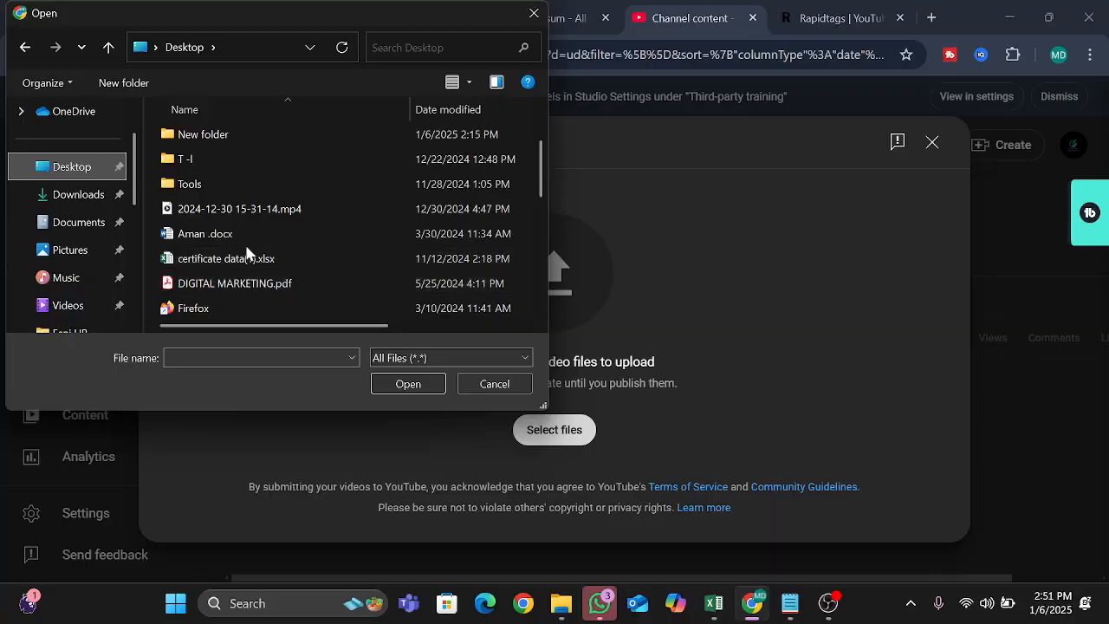
pyautogui.scroll(2, 244, 247)
pyautogui.scroll(-2, 243, 254)
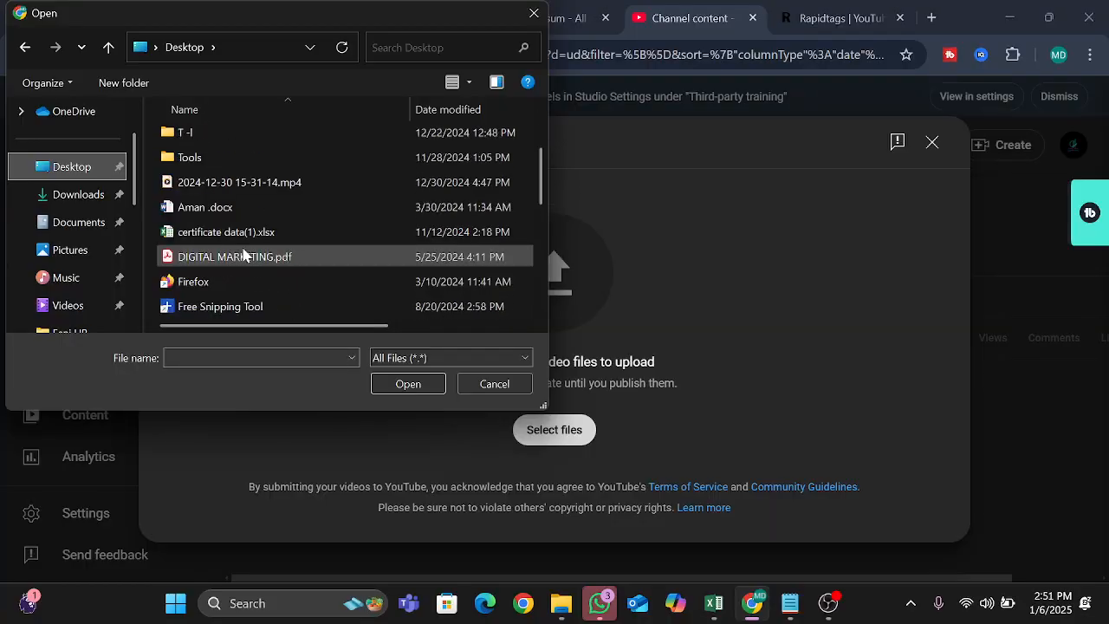
pyautogui.scroll(2, 243, 252)
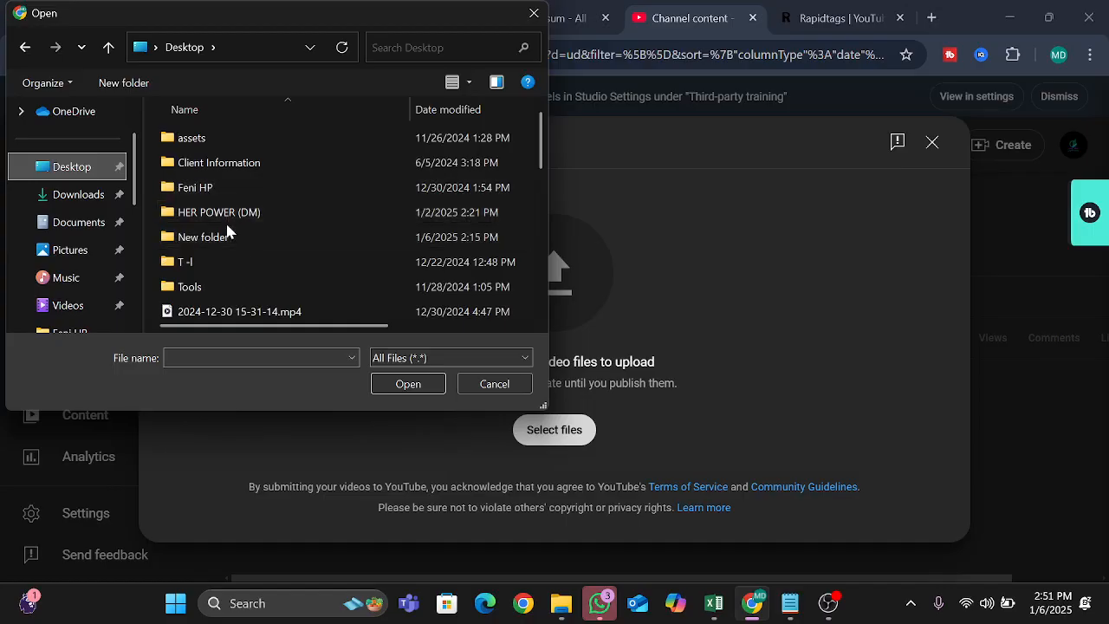
pyautogui.click(226, 237)
pyautogui.doubleClick(225, 237)
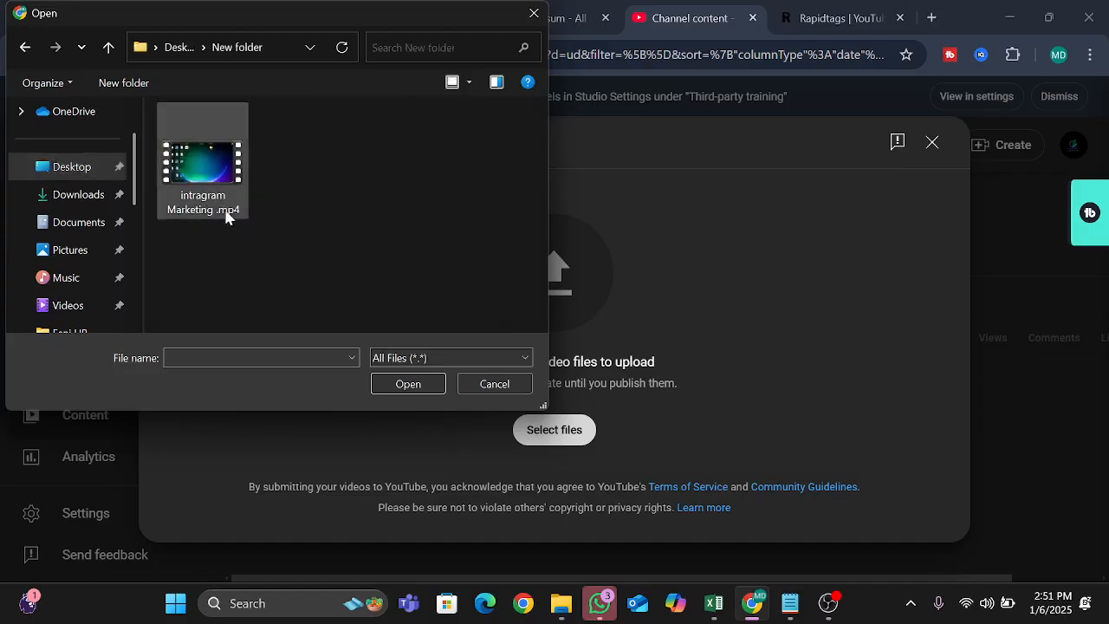
pyautogui.click(212, 201)
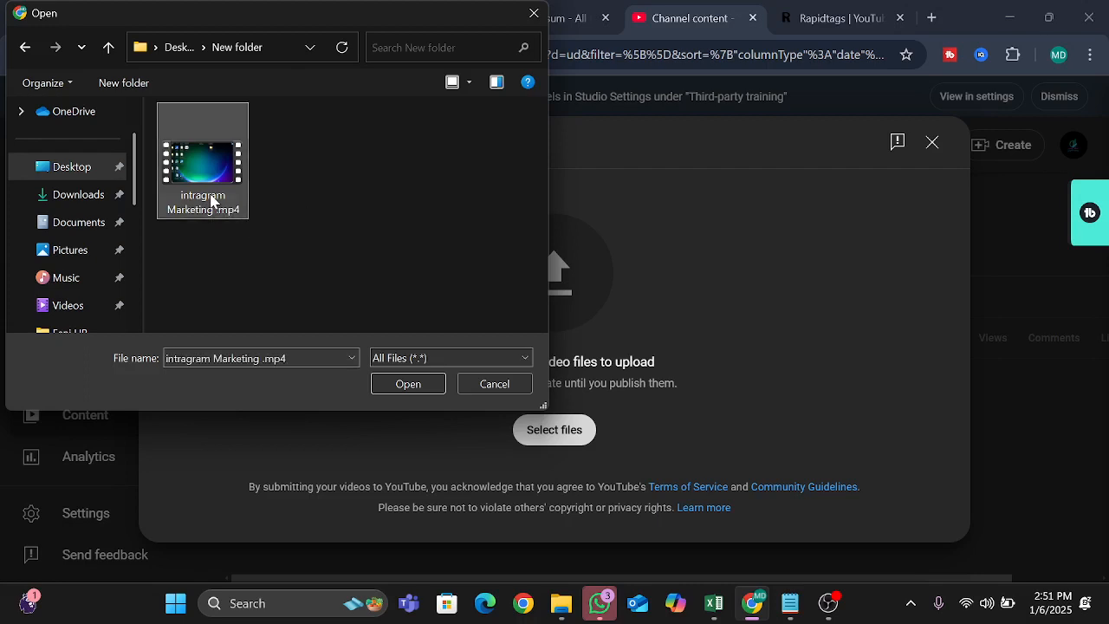
pyautogui.click(415, 387)
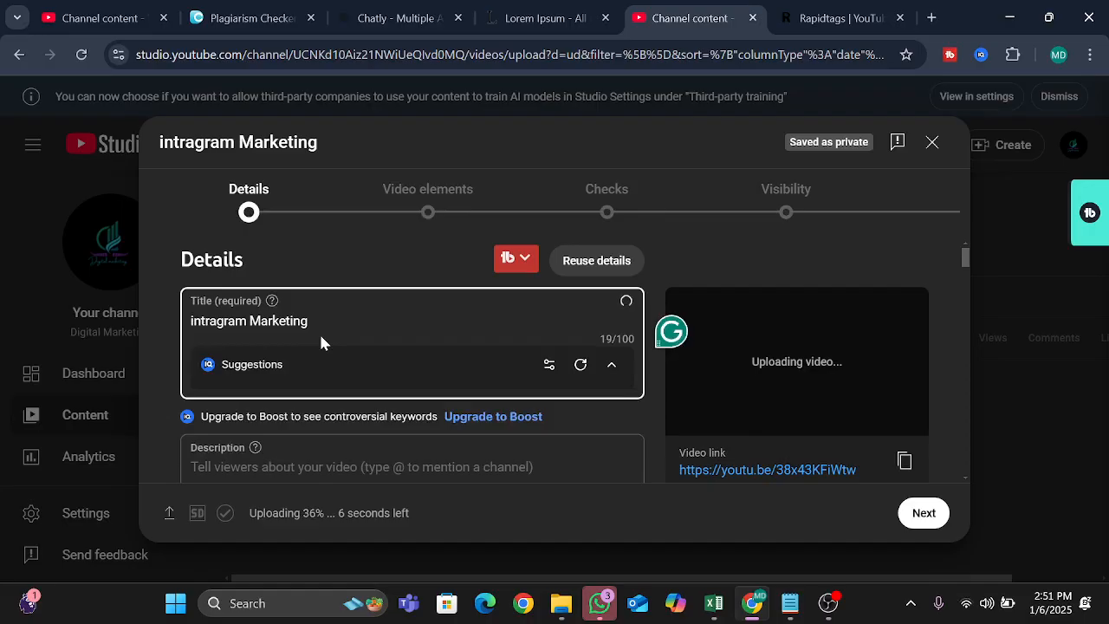
pyautogui.scroll(-1, 436, 351)
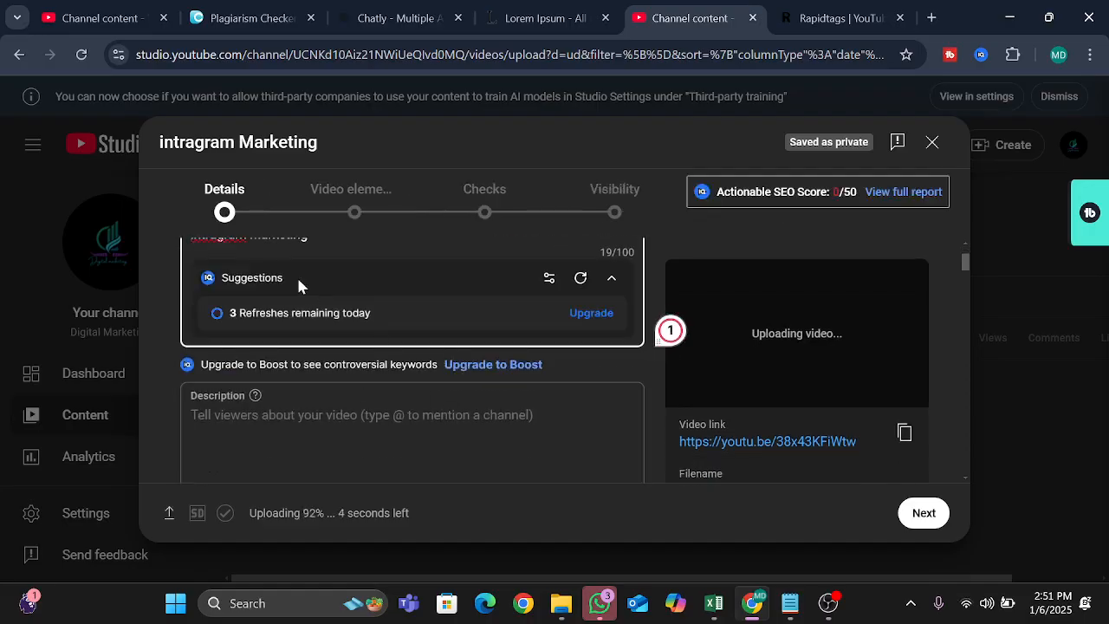
pyautogui.scroll(1, 326, 356)
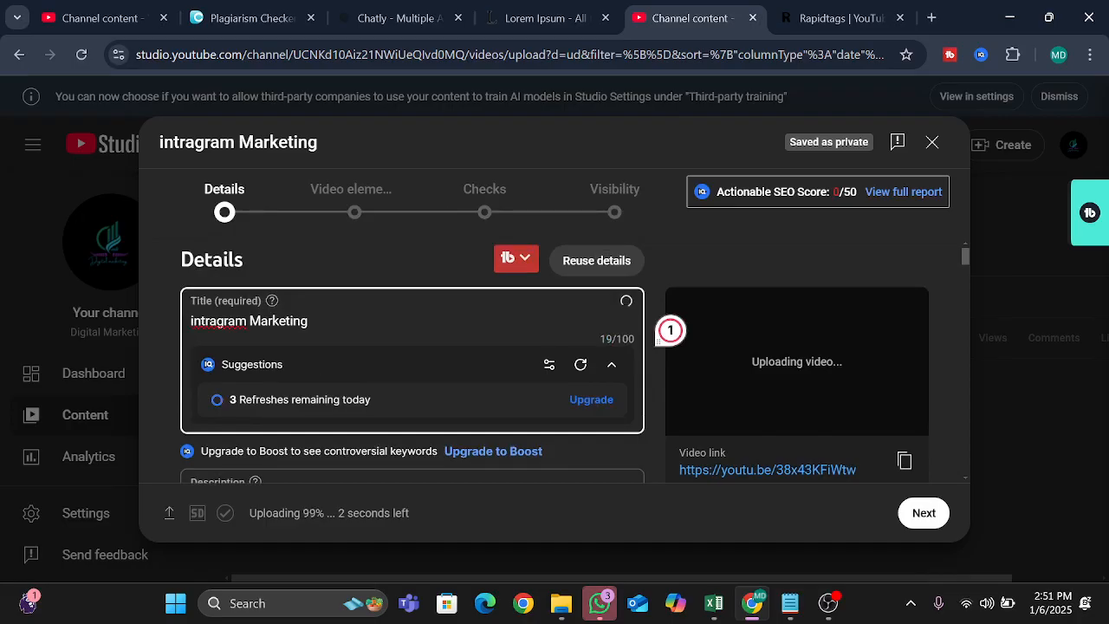
pyautogui.doubleClick(212, 324)
pyautogui.rightClick(212, 328)
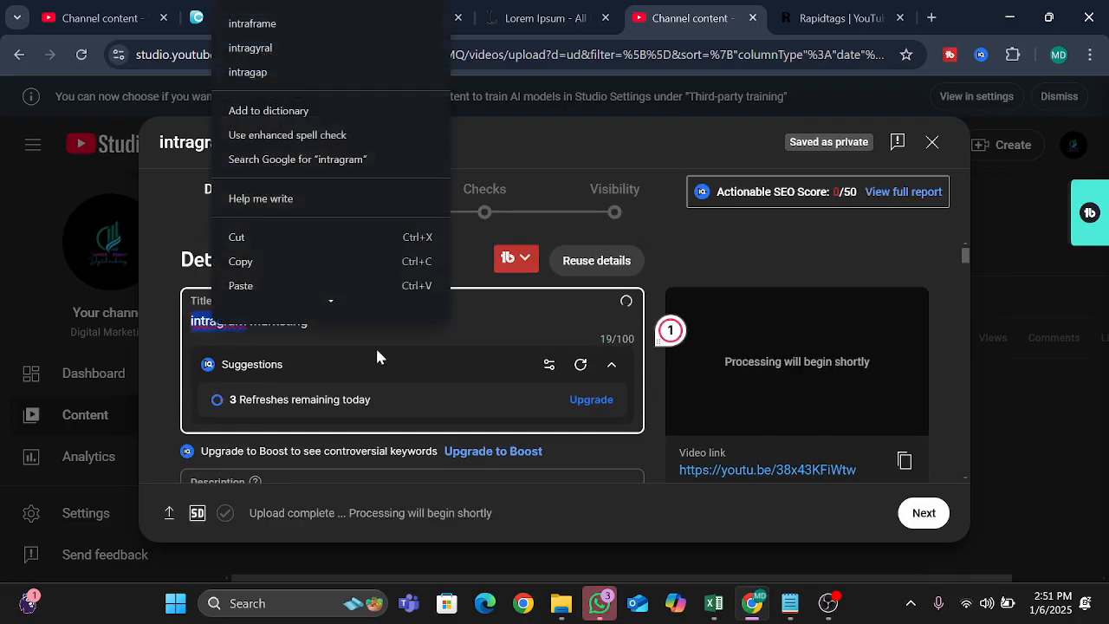
pyautogui.click(375, 343)
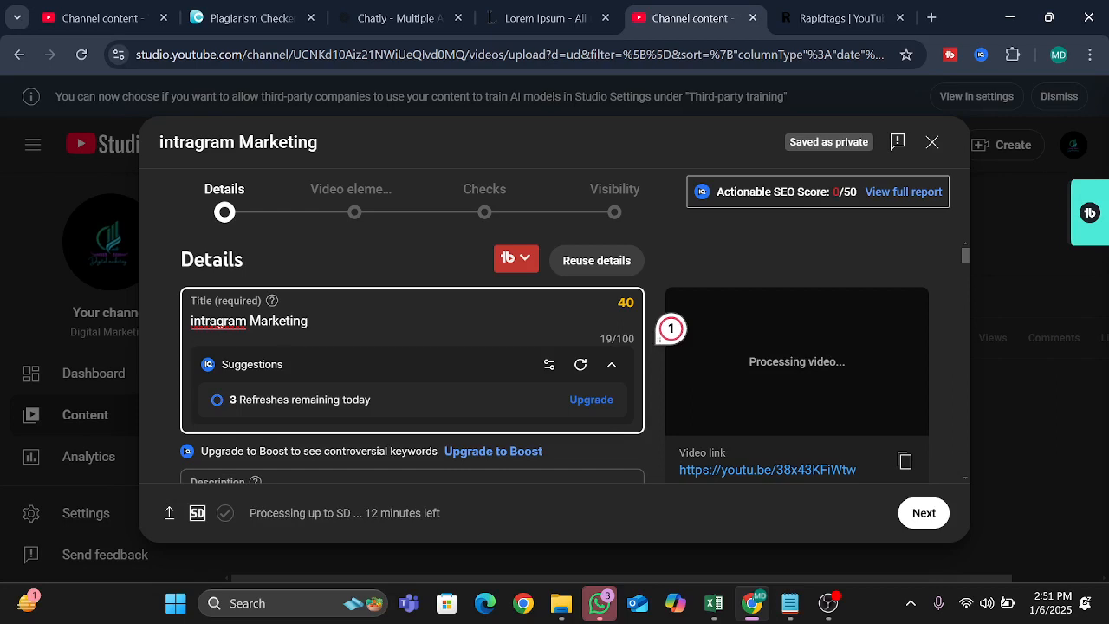
# Copy the video title, search Google for "intragram Marketing" in a new tab, and review the related searches.
pyautogui.moveTo(201, 342); pyautogui.dragTo(190, 327)
pyautogui.hotkey('ctrl', 'c')
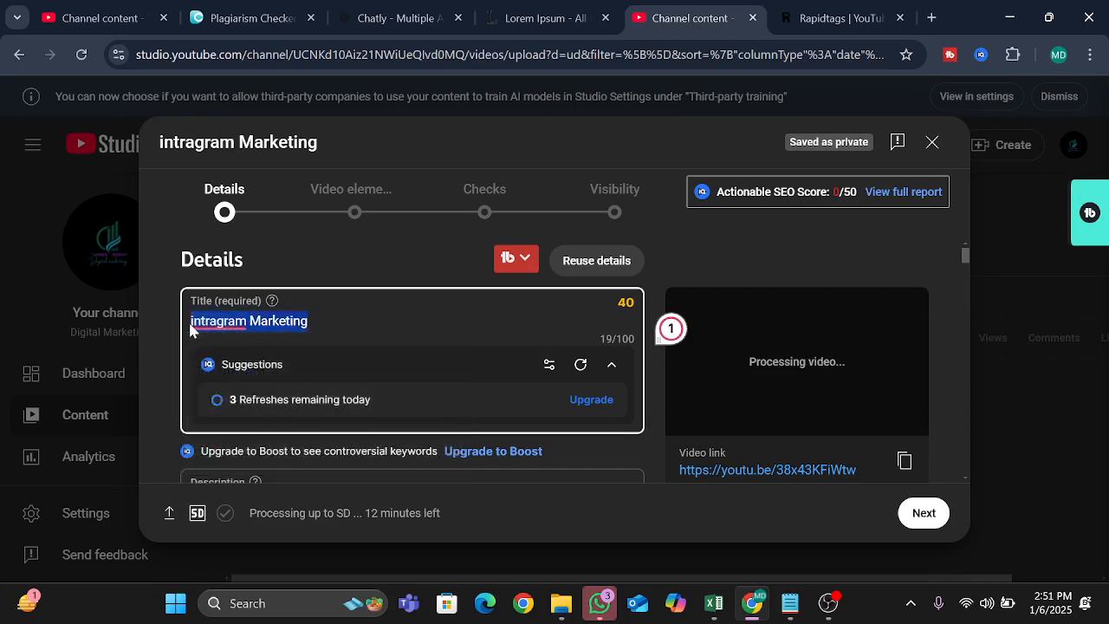
pyautogui.click(931, 18)
pyautogui.click(296, 54)
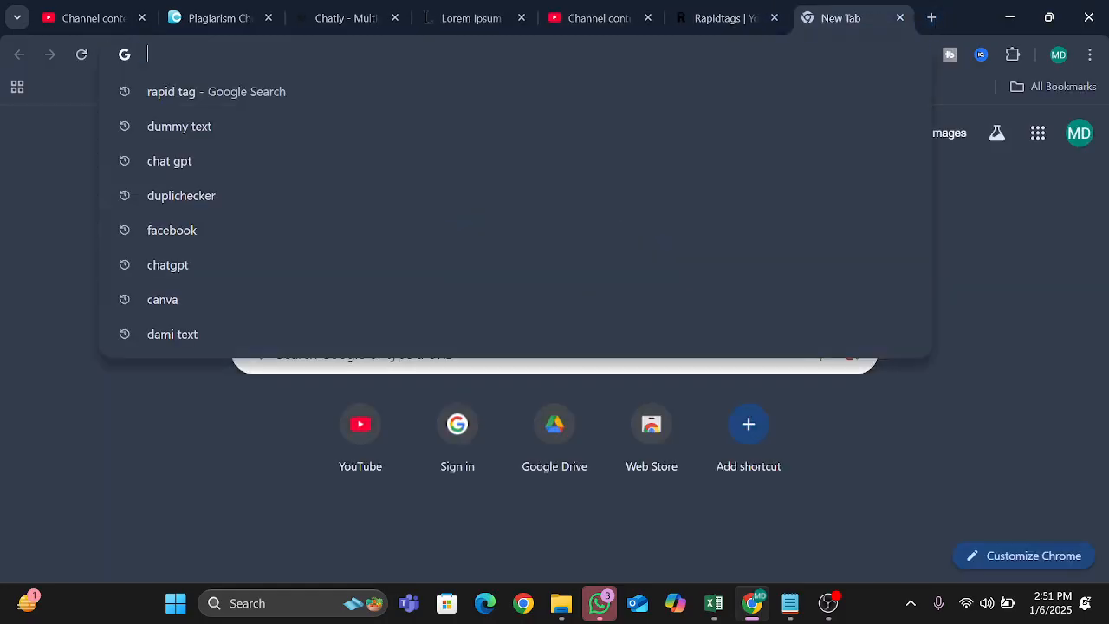
pyautogui.hotkey('ctrl', 'v')
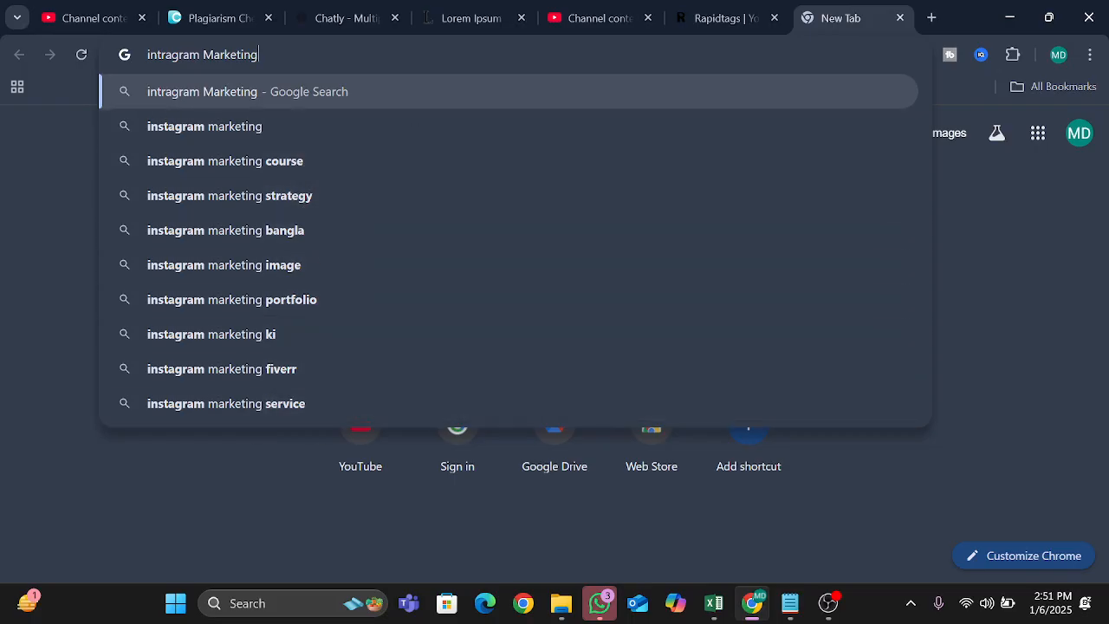
pyautogui.press('Return')
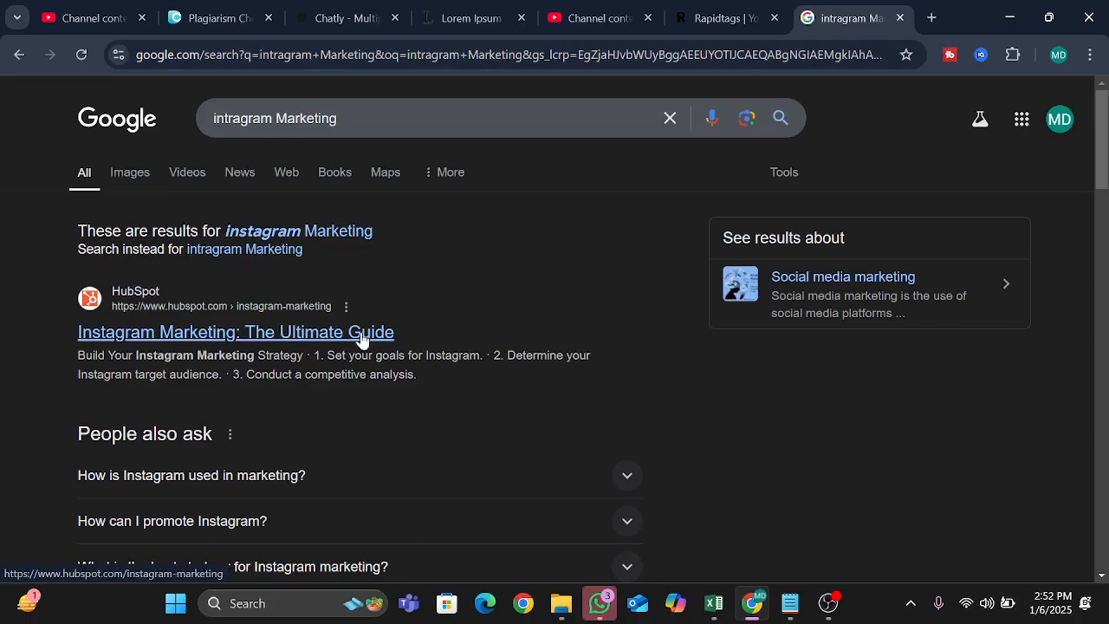
pyautogui.scroll(-15, 362, 338)
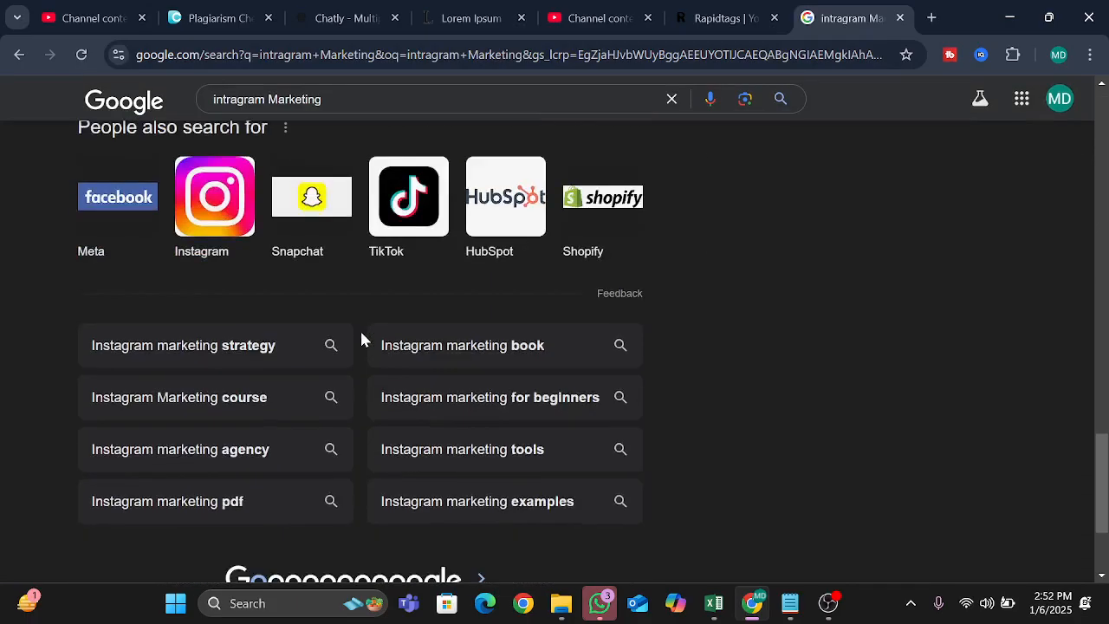
pyautogui.scroll(-2, 363, 337)
pyautogui.scroll(3, 364, 337)
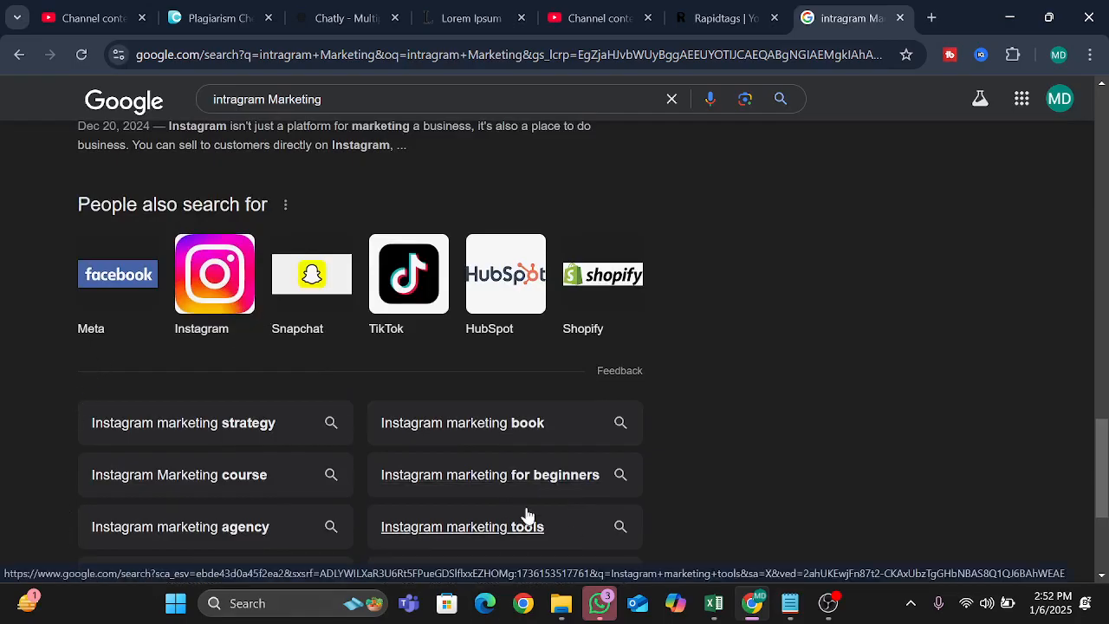
pyautogui.scroll(-2, 329, 396)
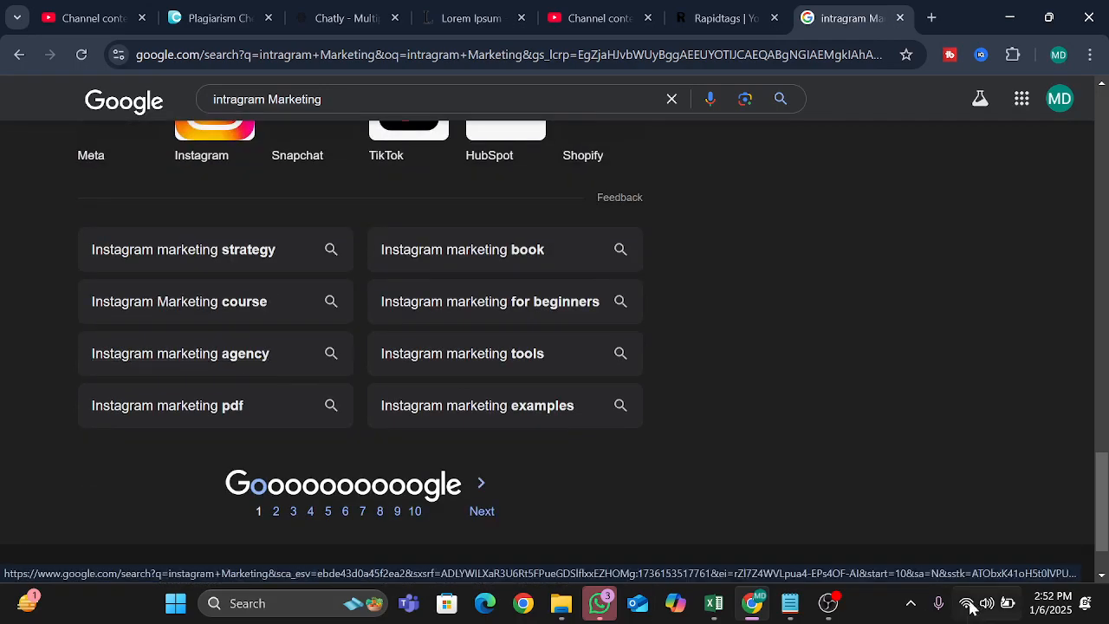
# Review the YouTube SEO checklist in the Notepad notes, then return to the Google results.
pyautogui.click(789, 605)
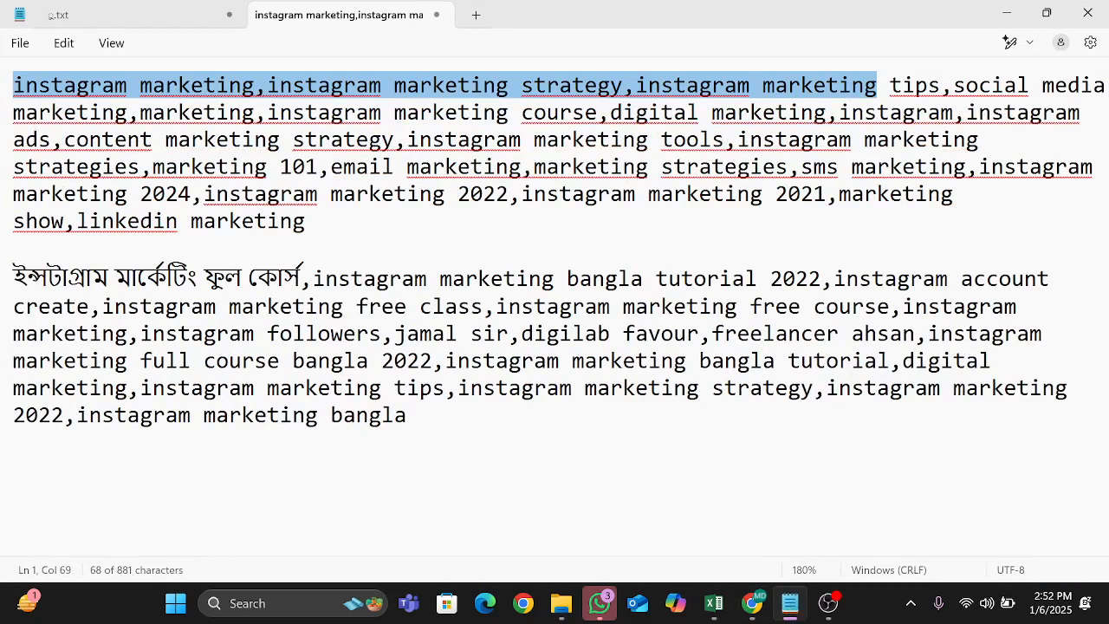
pyautogui.click(52, 15)
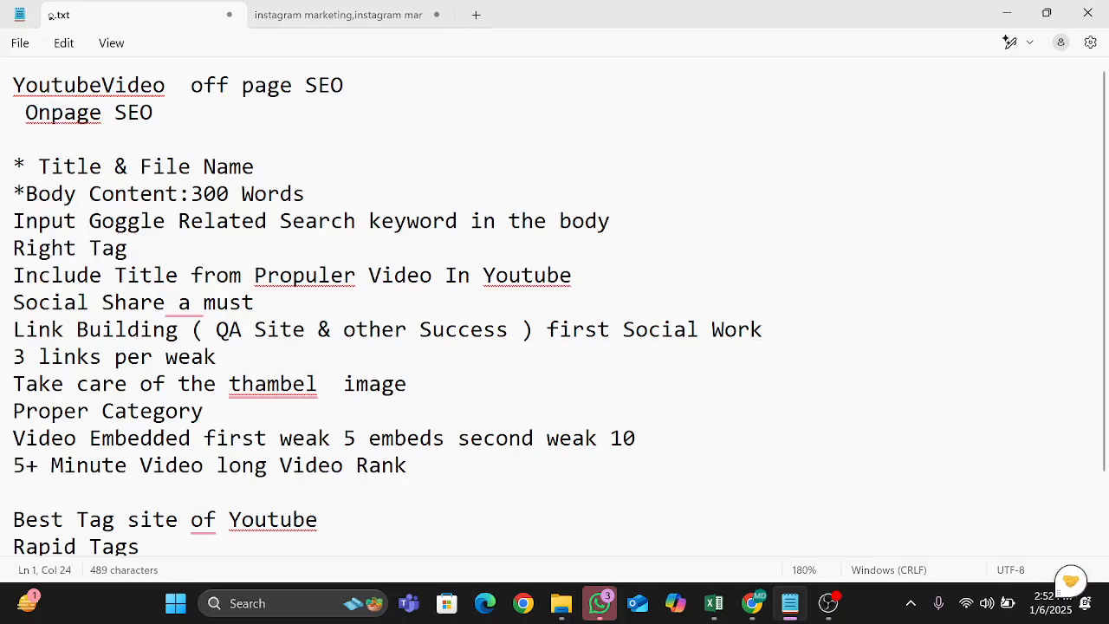
pyautogui.click(1007, 15)
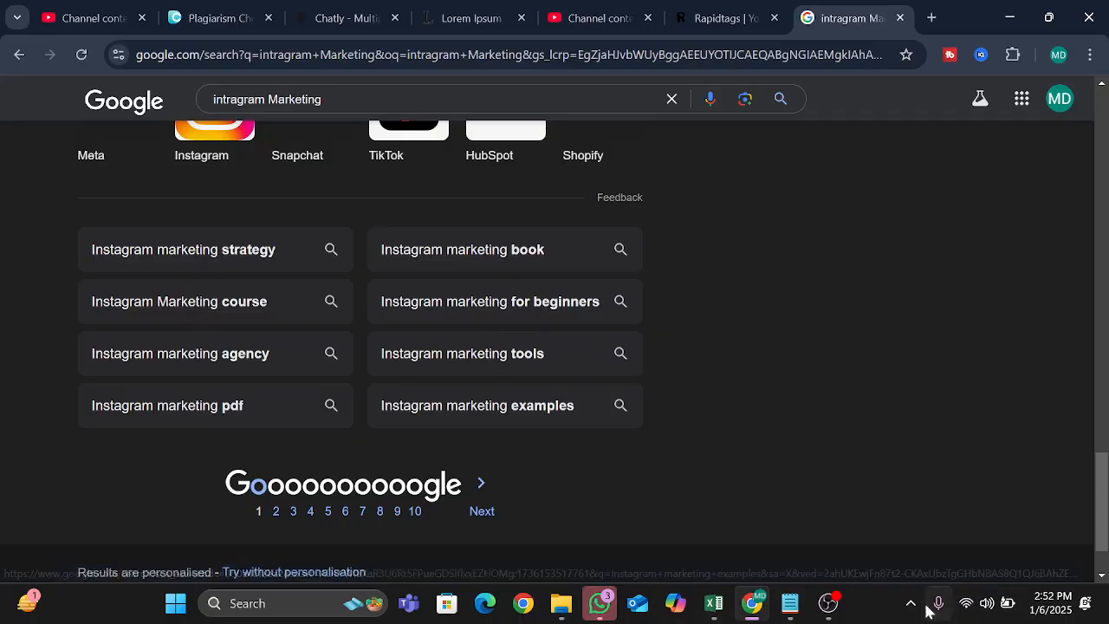
pyautogui.click(828, 605)
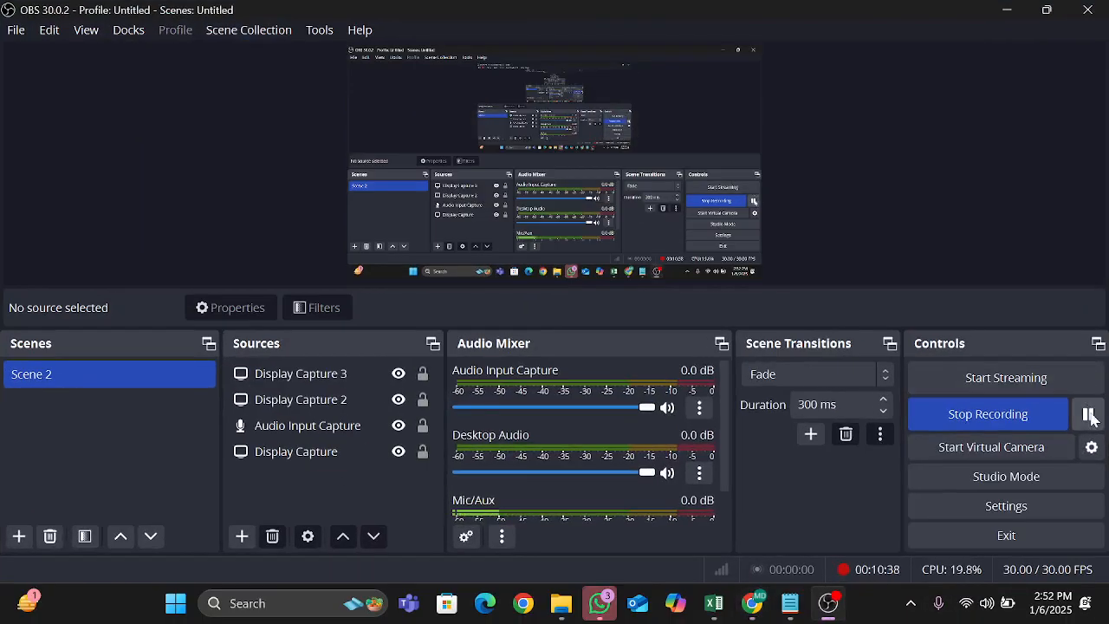
pyautogui.click(1088, 415)
pyautogui.click(1088, 415)
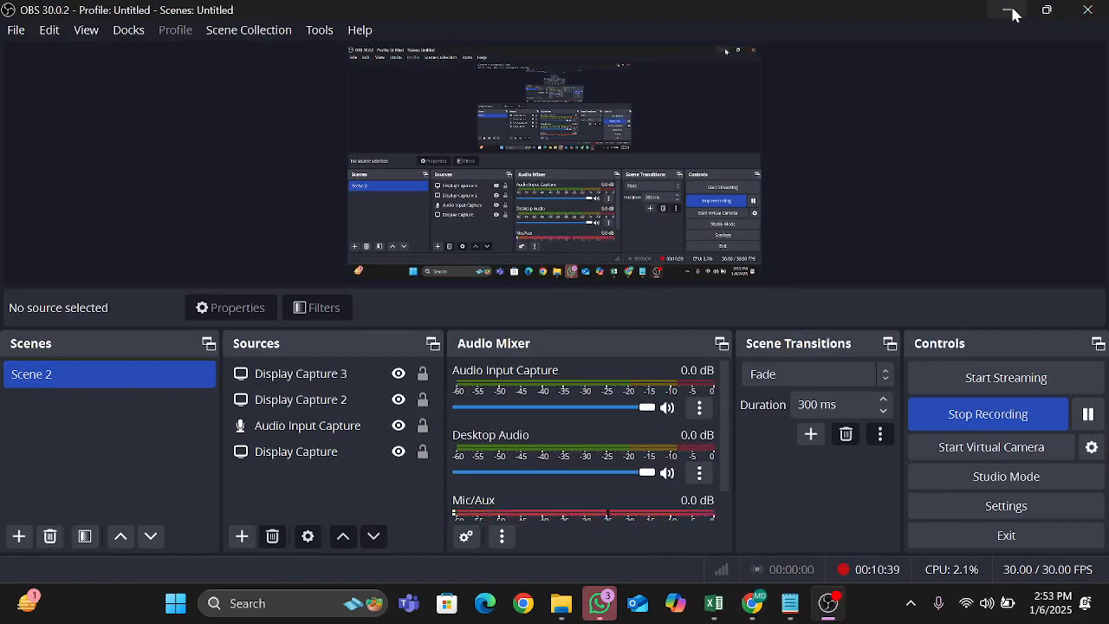
pyautogui.click(1008, 10)
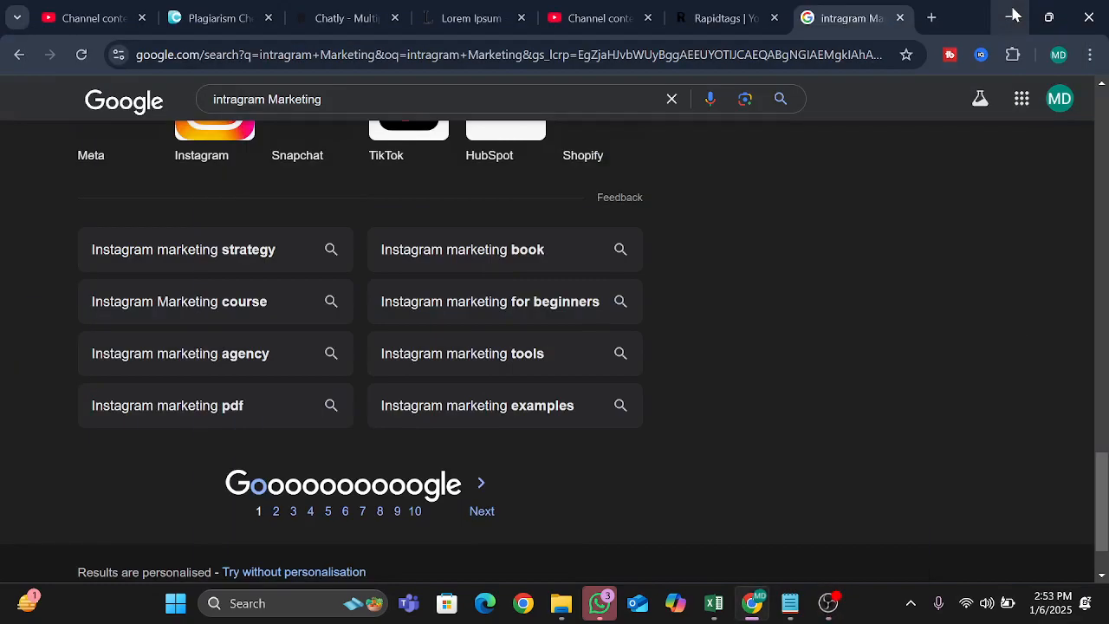
# Copy the question "How is Instagram used in marketing?" from People also ask in the Google results.
pyautogui.scroll(5, 595, 273)
pyautogui.scroll(12, 594, 272)
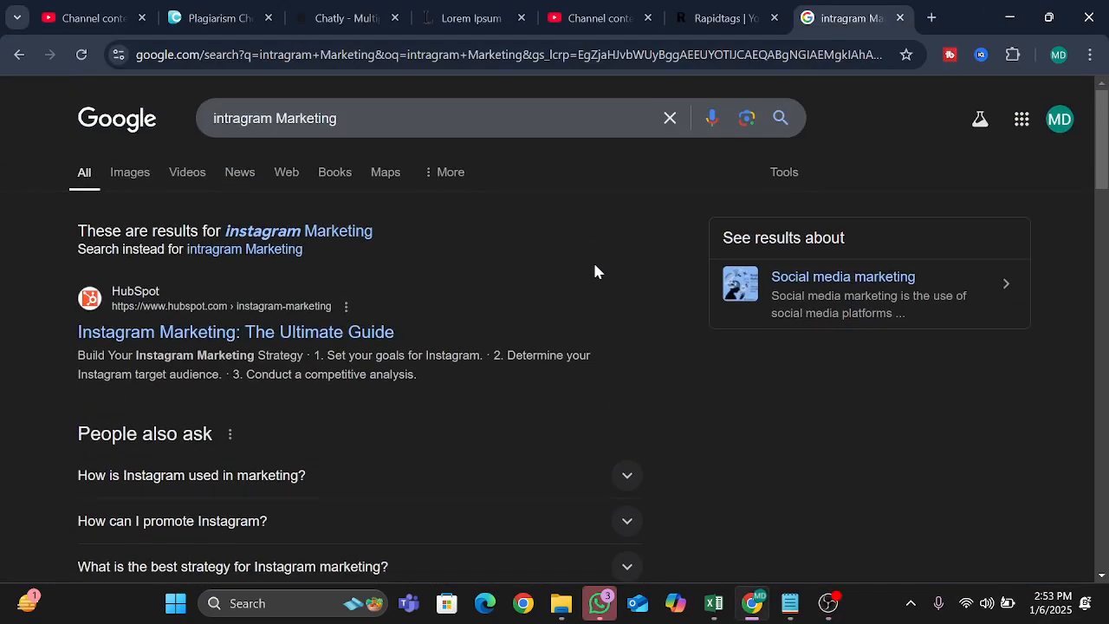
pyautogui.scroll(-2, 594, 272)
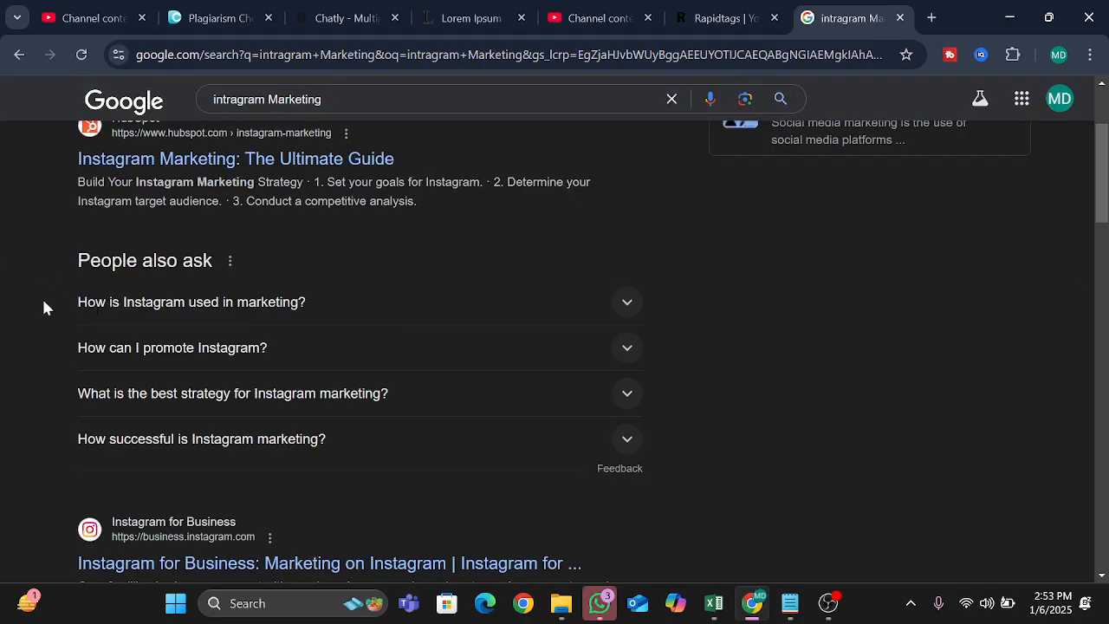
pyautogui.moveTo(59, 304); pyautogui.dragTo(208, 303)
pyautogui.rightClick(212, 310)
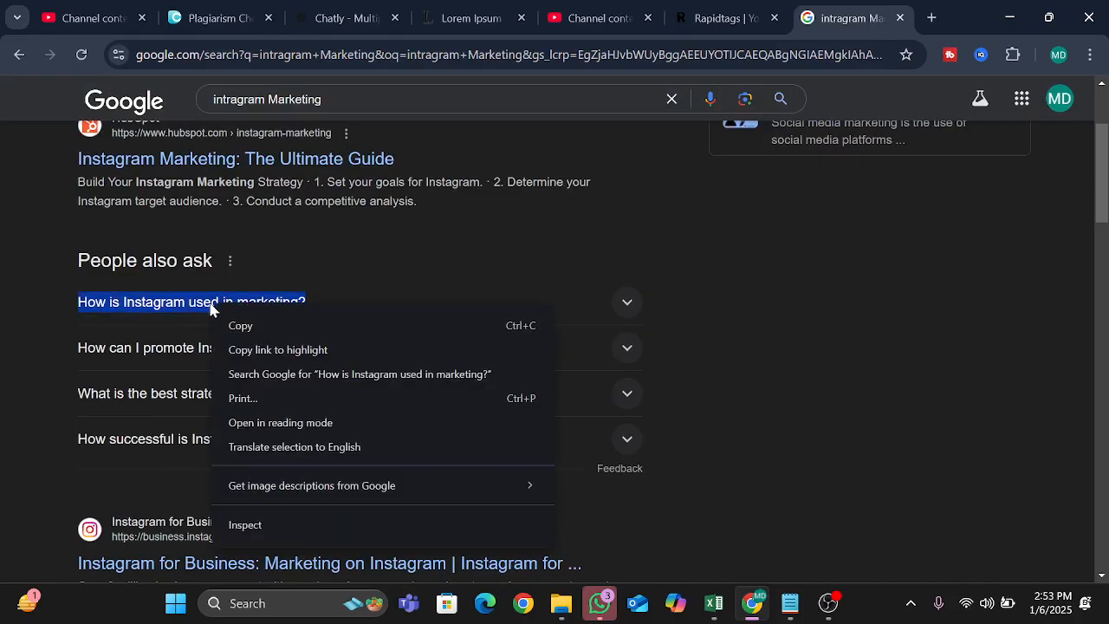
pyautogui.click(248, 327)
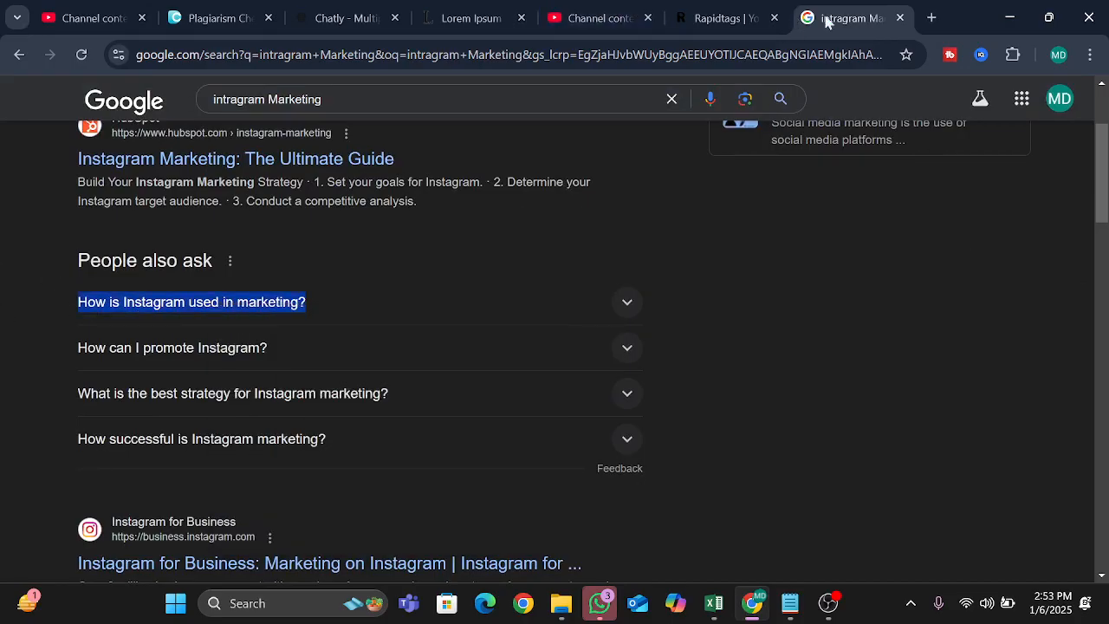
# Append the copied question "How is Instagram used in marketing?" to the uploaded video's title in YouTube Studio and check the title suggestions.
pyautogui.click(601, 19)
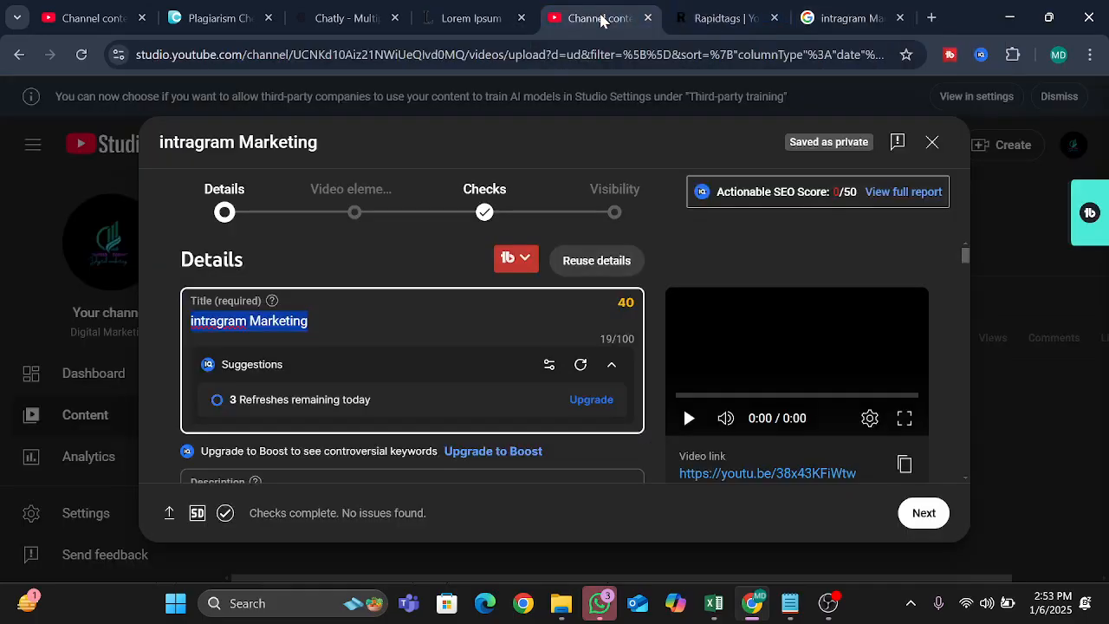
pyautogui.click(332, 323)
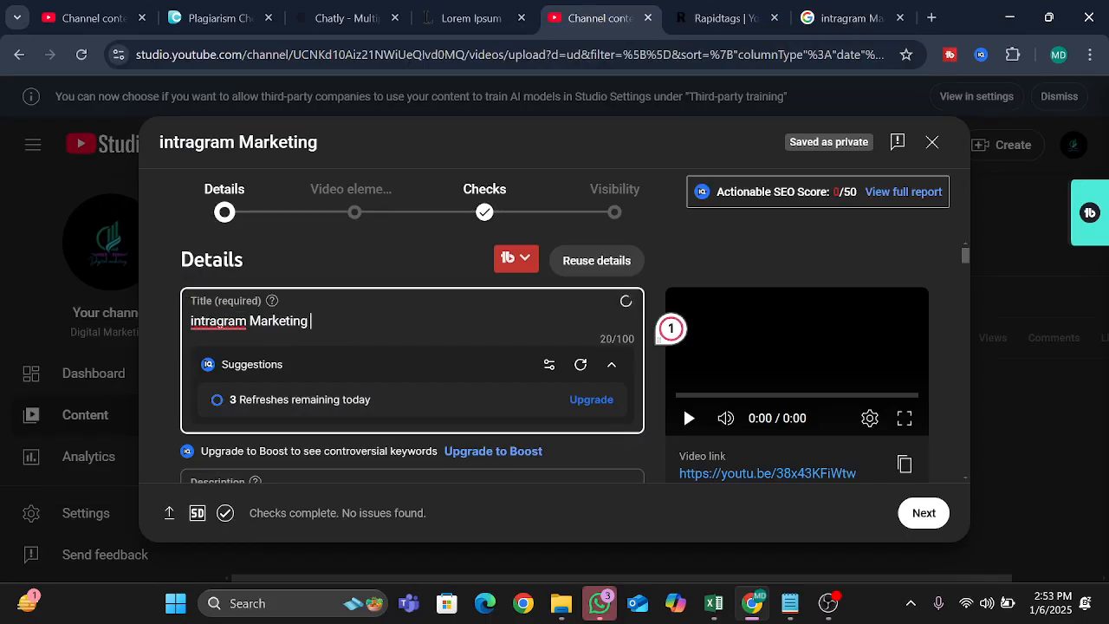
pyautogui.hotkey('ctrl', 'v')
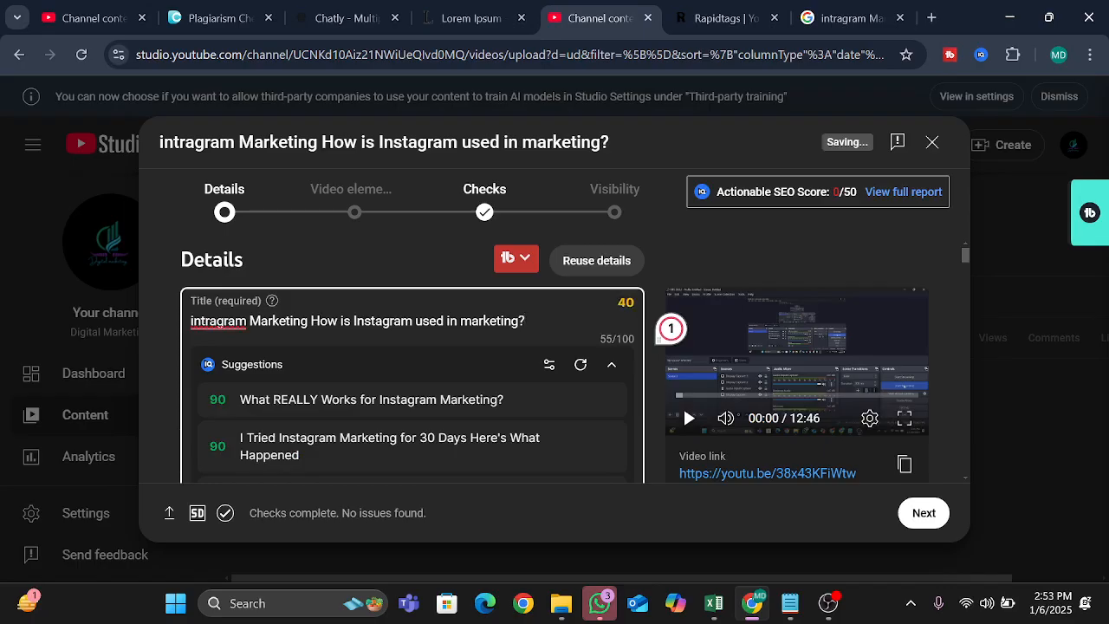
pyautogui.scroll(-2, 479, 351)
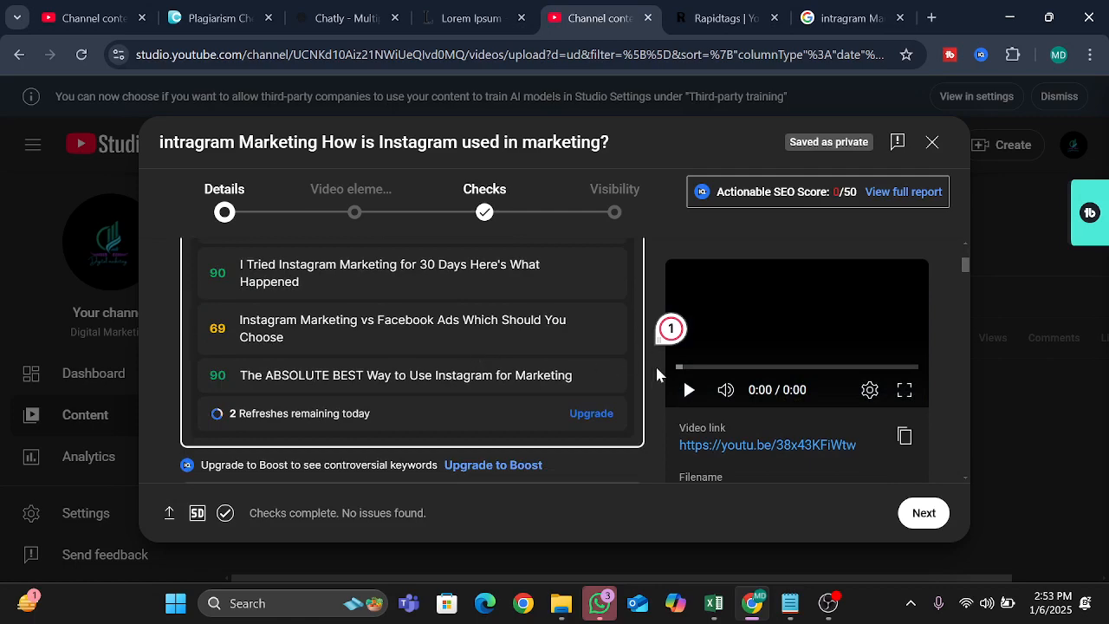
pyautogui.scroll(2, 525, 383)
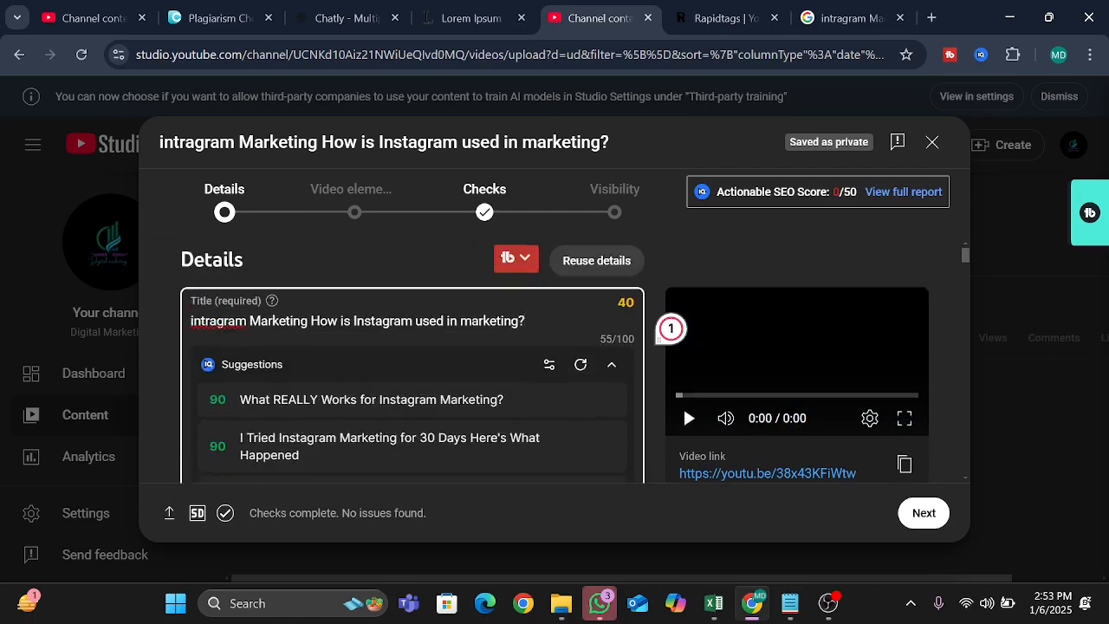
pyautogui.click(310, 320)
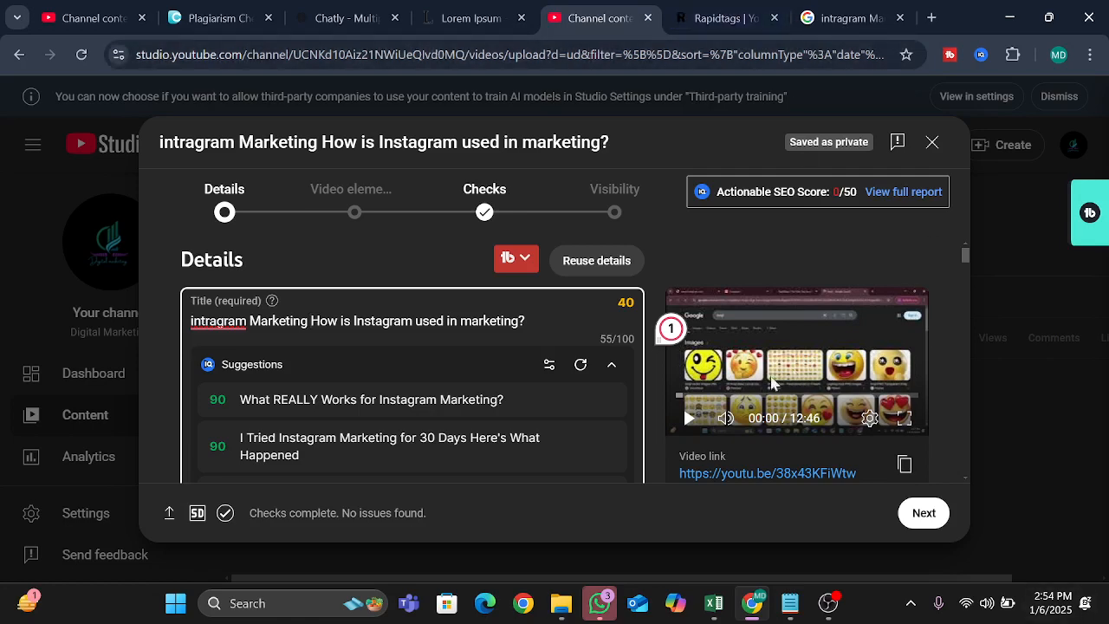
# Look through the empty Description field and the Thumbnail options in the video's upload details.
pyautogui.scroll(-3, 773, 384)
pyautogui.scroll(2, 384, 425)
pyautogui.scroll(-3, 384, 426)
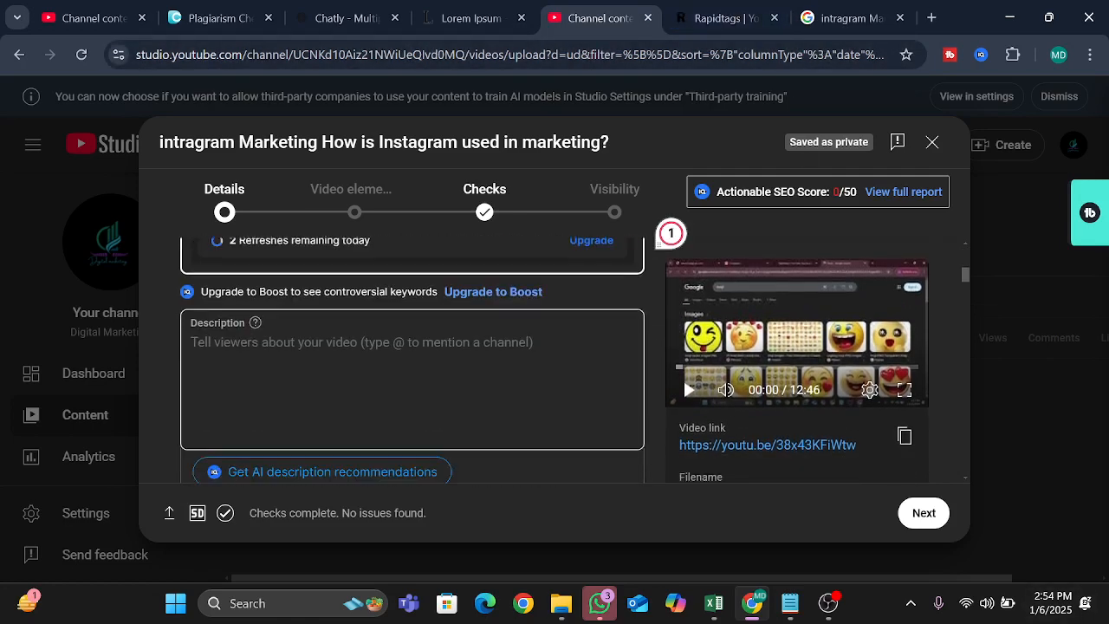
pyautogui.click(383, 386)
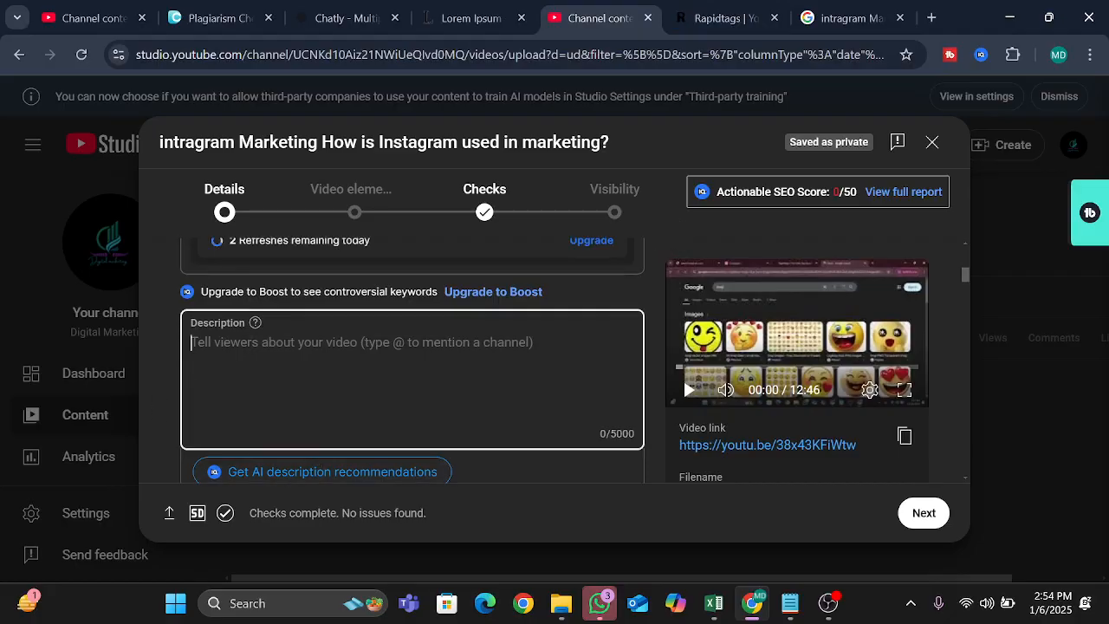
pyautogui.scroll(-2, 412, 360)
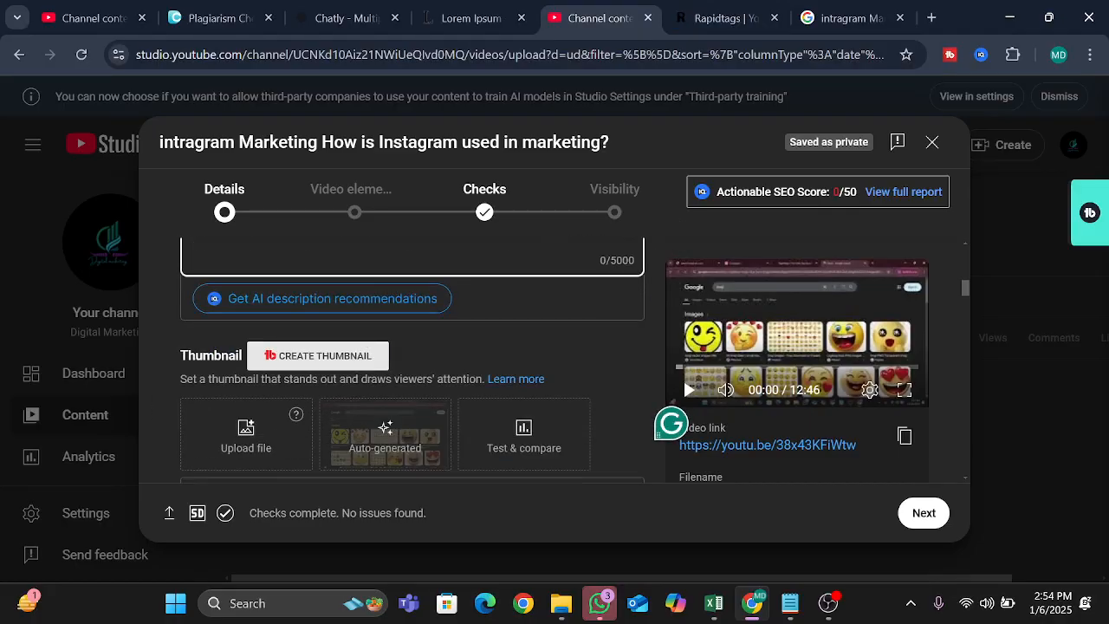
pyautogui.scroll(2, 412, 361)
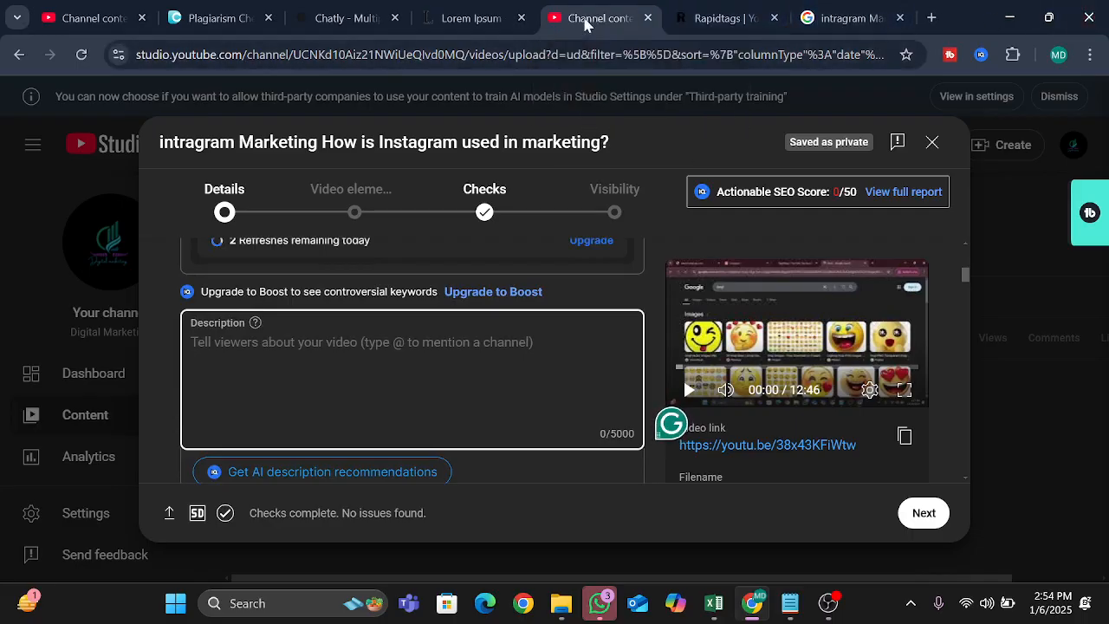
# Open YouTube in a new tab and open the video "Instagram Marketing Full Course Bangla 2023 | Class-1".
pyautogui.click(79, 17)
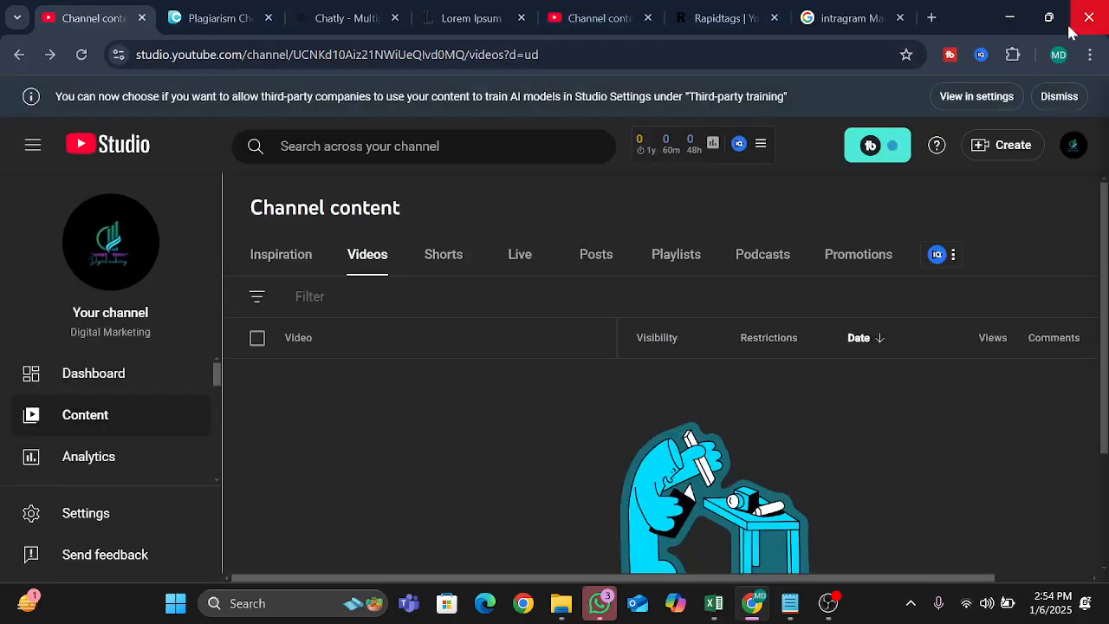
pyautogui.click(932, 17)
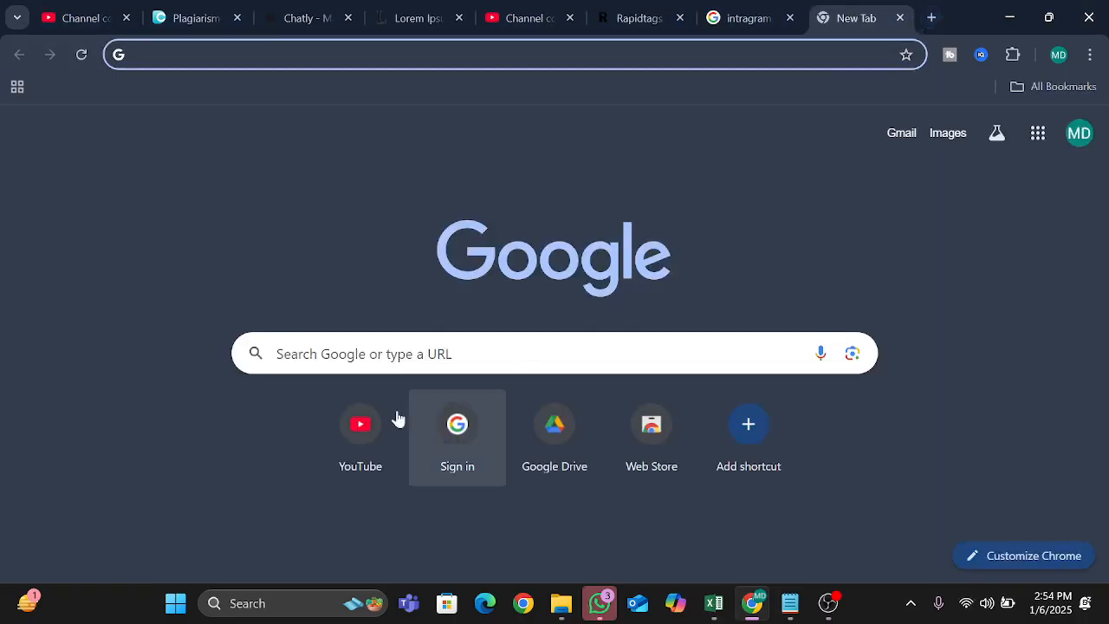
pyautogui.click(362, 429)
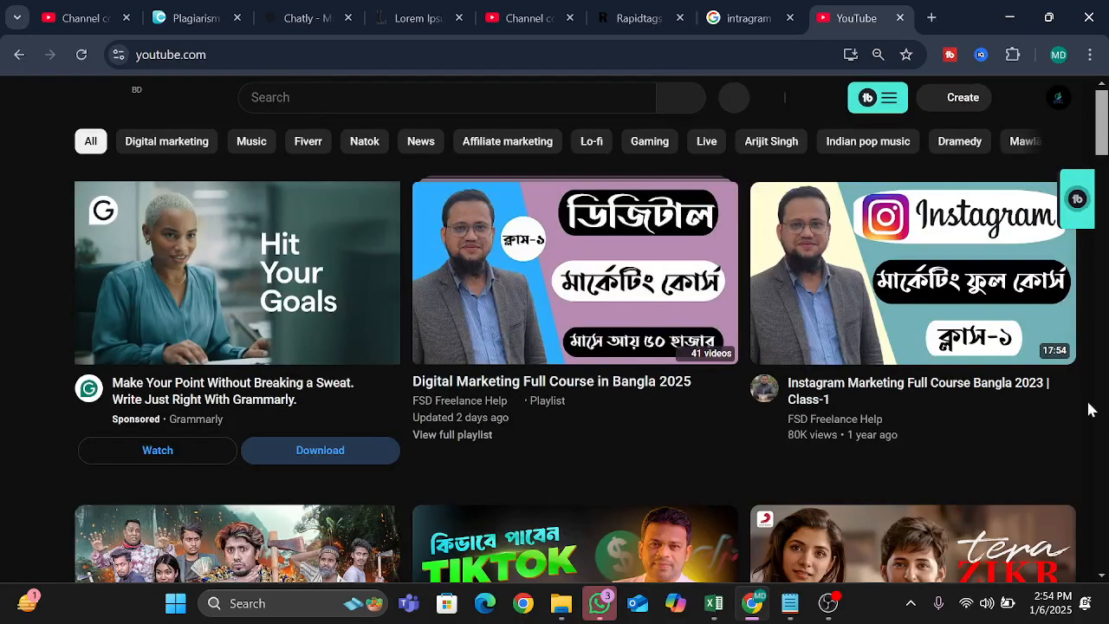
pyautogui.click(901, 349)
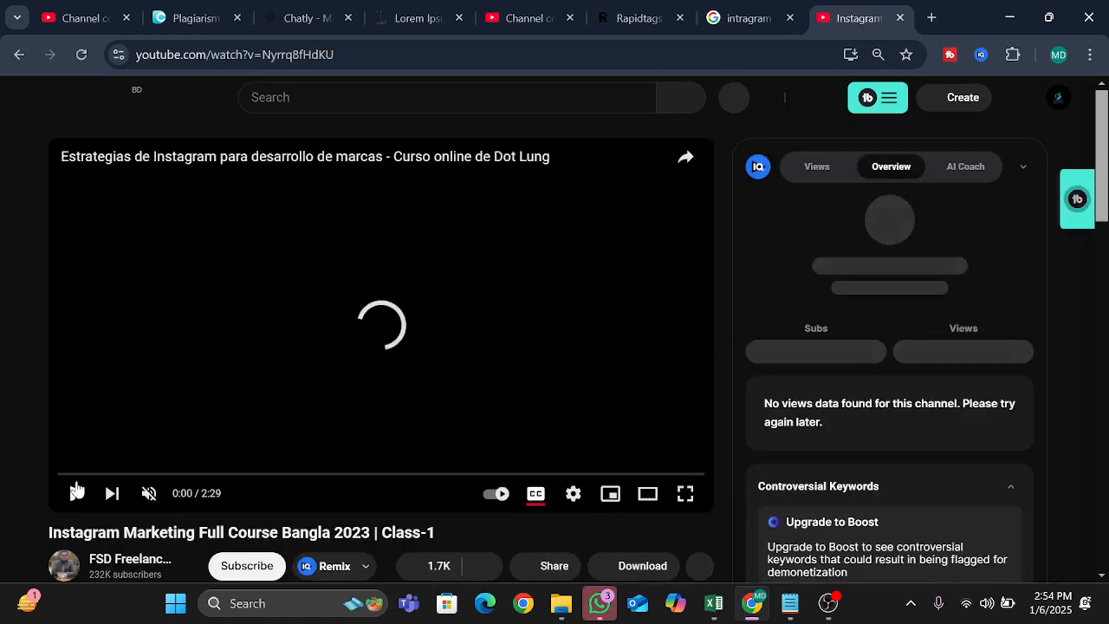
# Expand the competing video's description and examine its text, links and tag information.
pyautogui.scroll(-1, 381, 448)
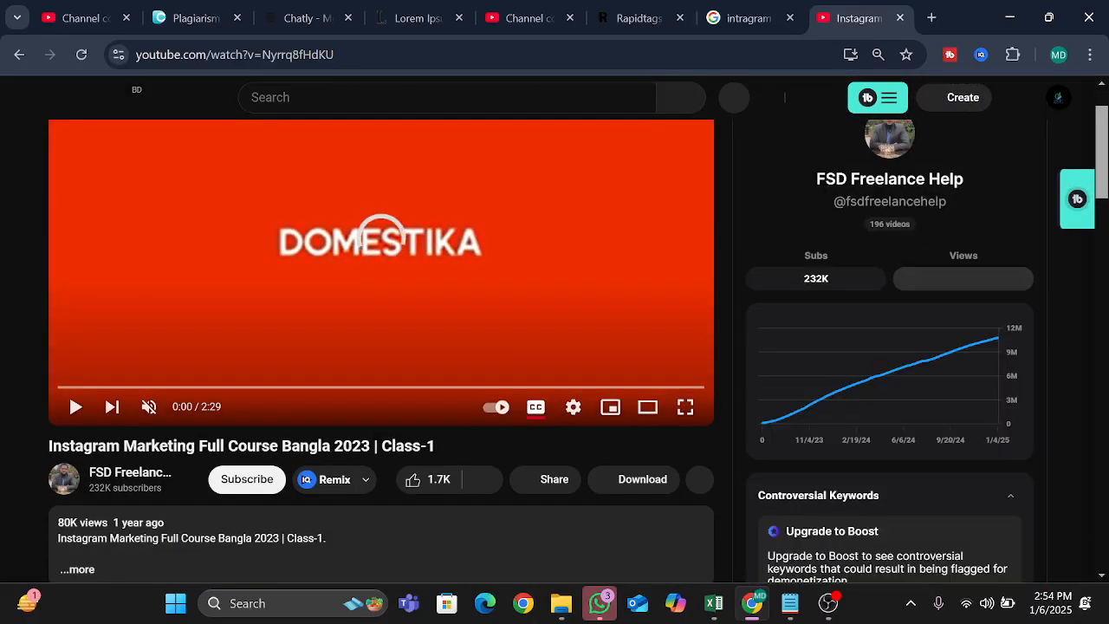
pyautogui.scroll(-2, 218, 436)
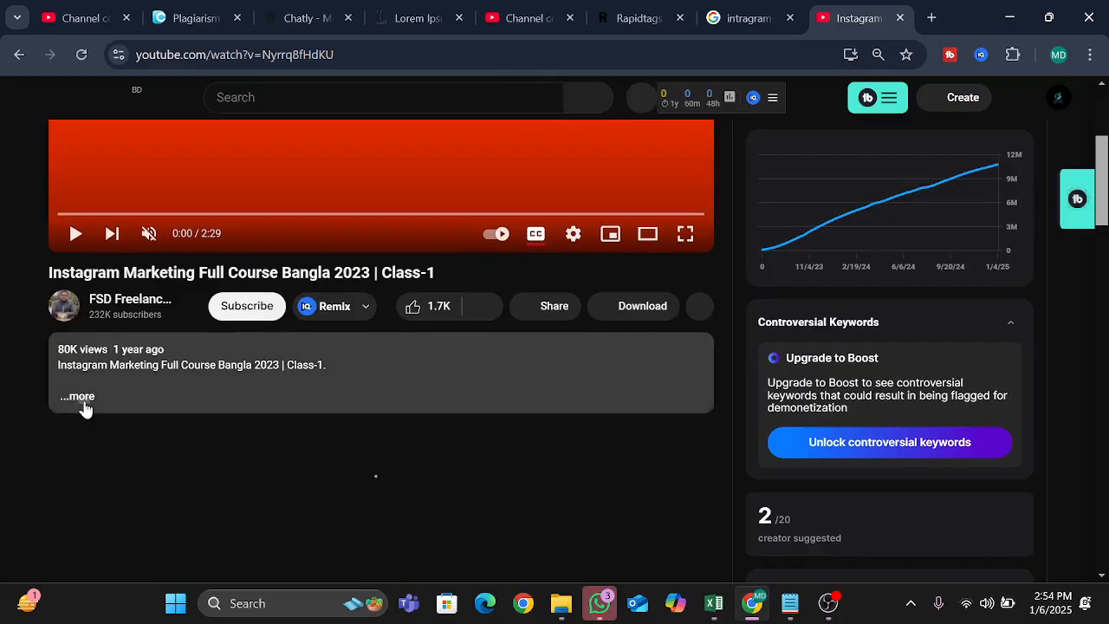
pyautogui.click(83, 404)
pyautogui.scroll(-3, 272, 423)
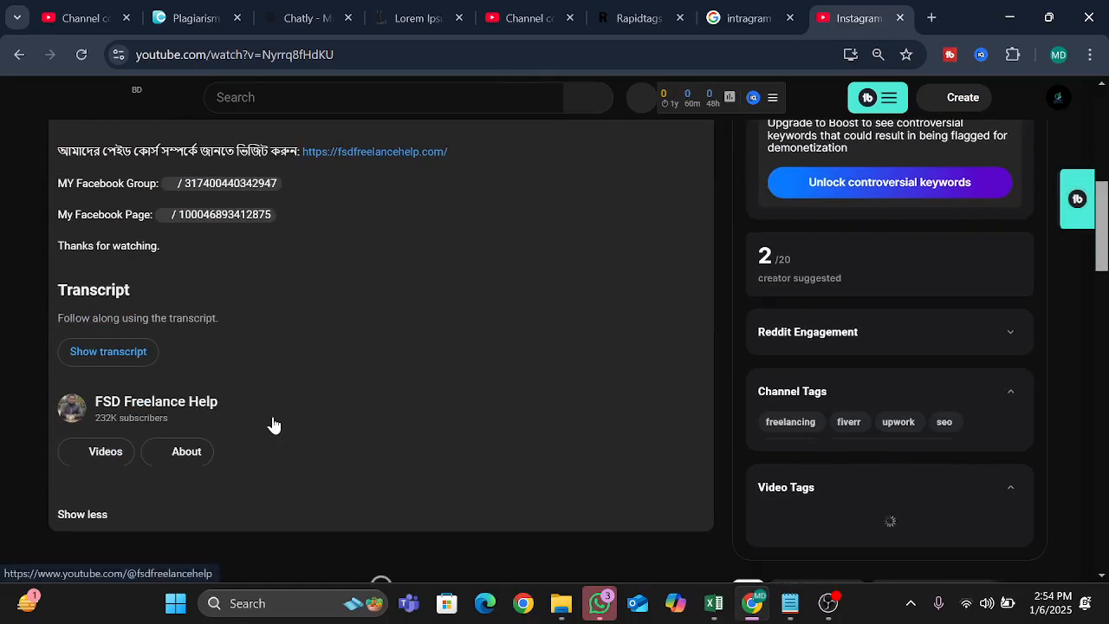
pyautogui.scroll(2, 272, 424)
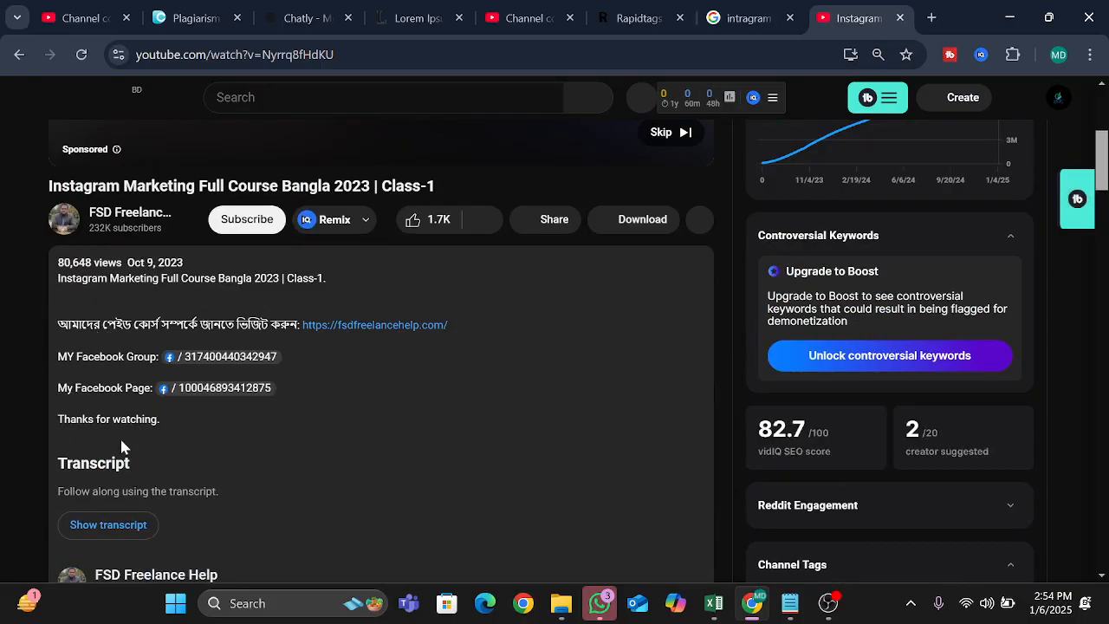
pyautogui.scroll(-2, 173, 401)
pyautogui.scroll(6, 174, 401)
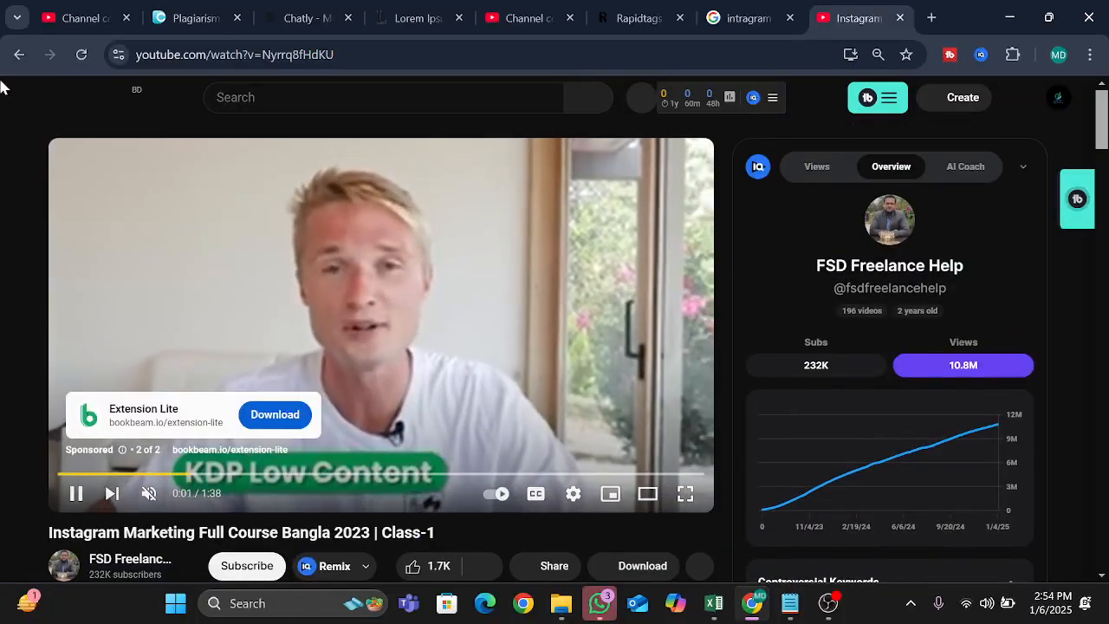
# Return to the YouTube home page, search for "intragram marketing" and review the ranking videos and related searches.
pyautogui.click(21, 57)
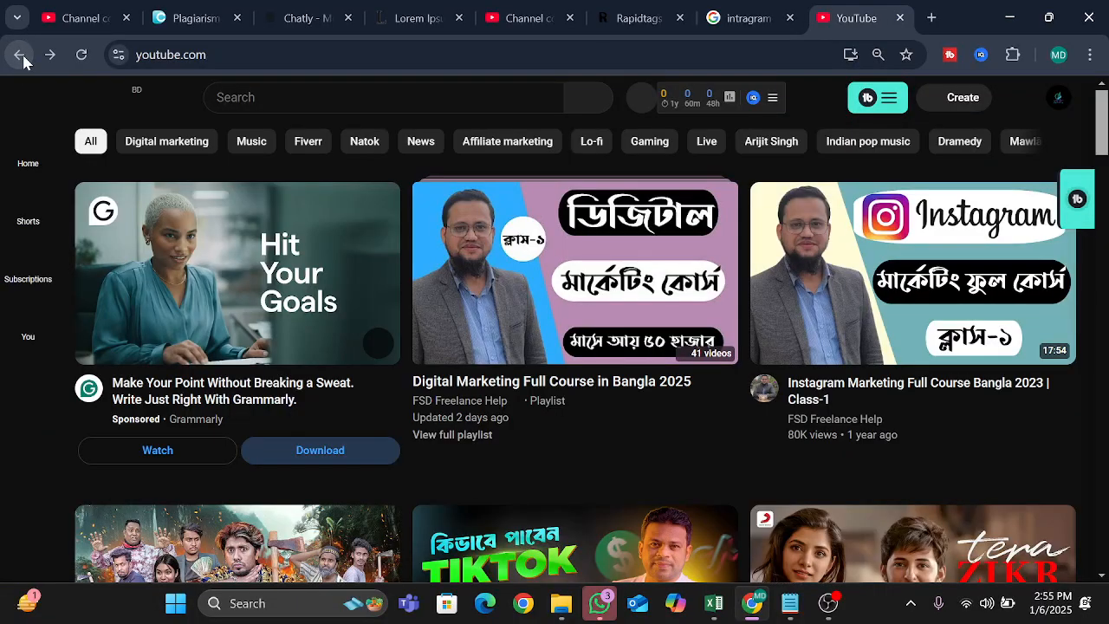
pyautogui.scroll(-3, 554, 351)
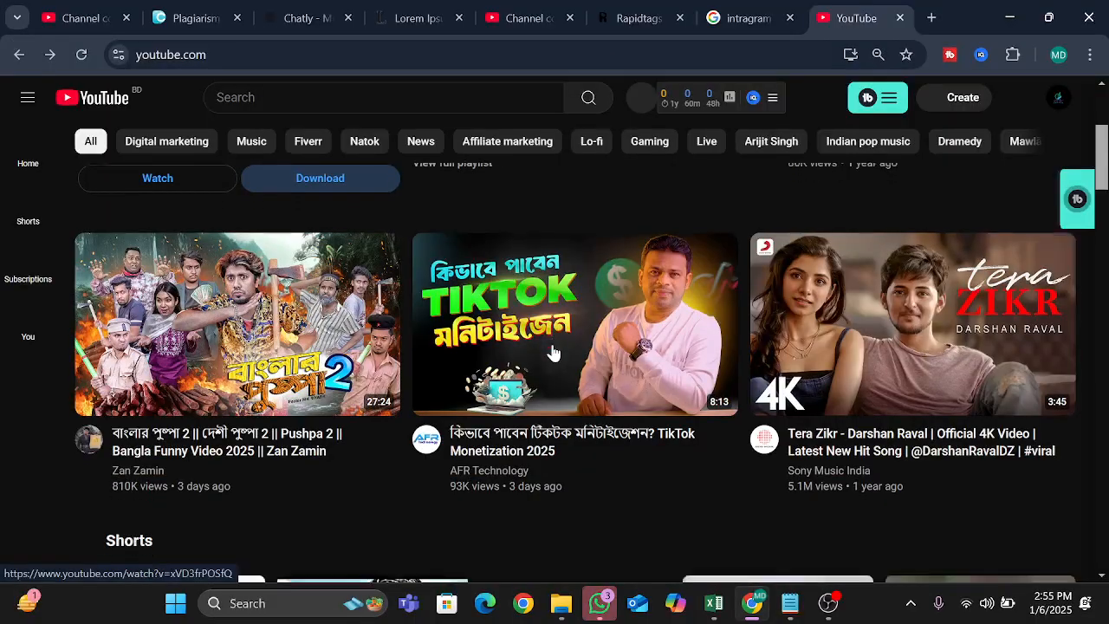
pyautogui.scroll(3, 554, 352)
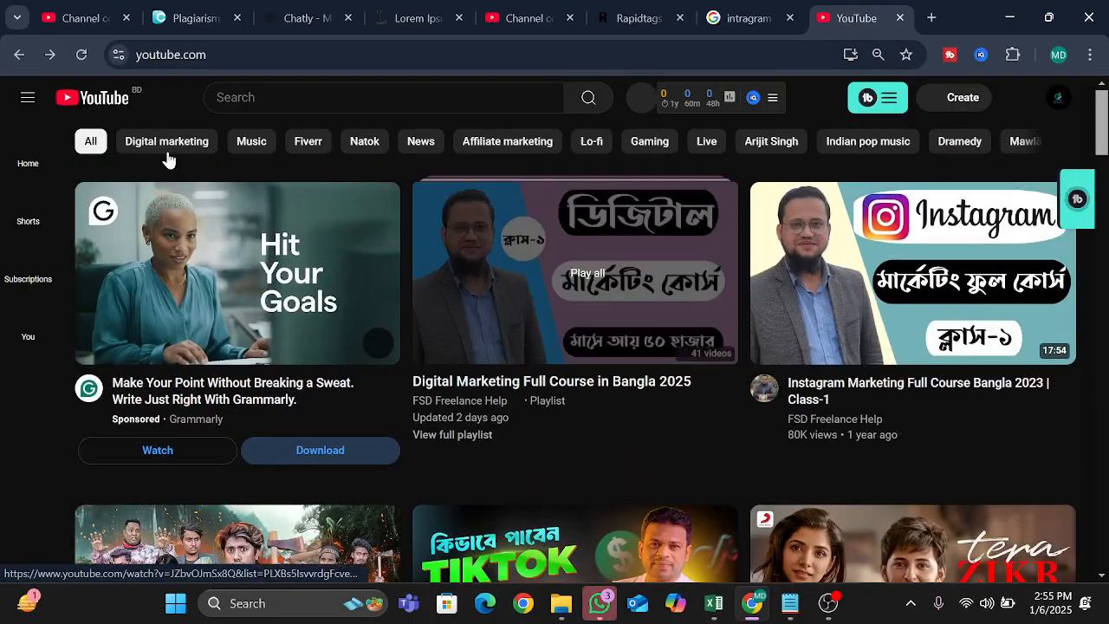
pyautogui.click(260, 97)
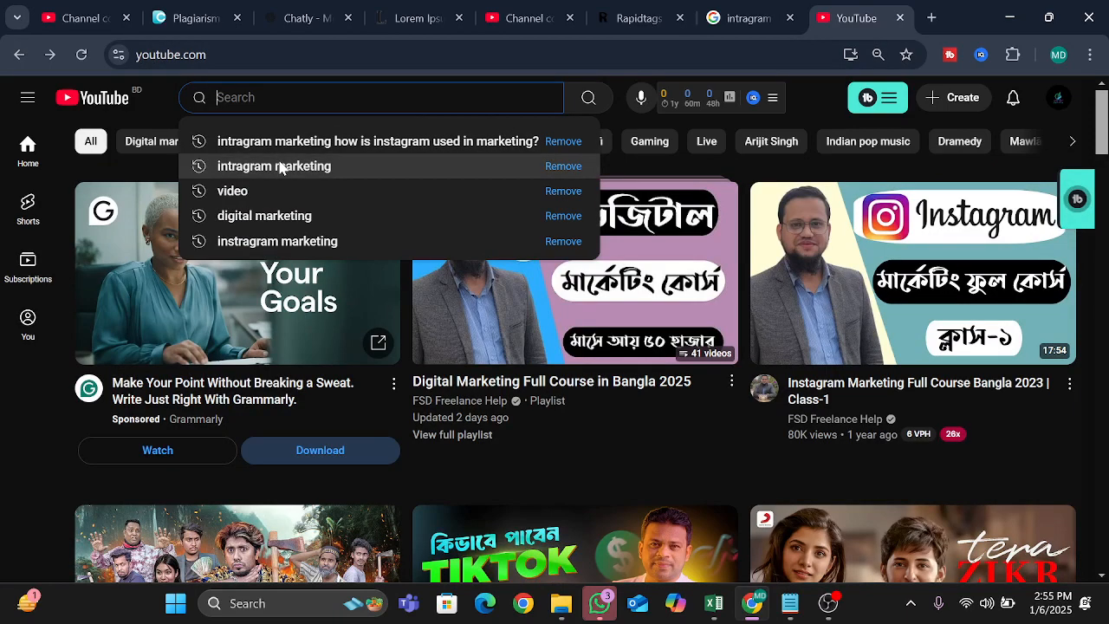
pyautogui.click(280, 165)
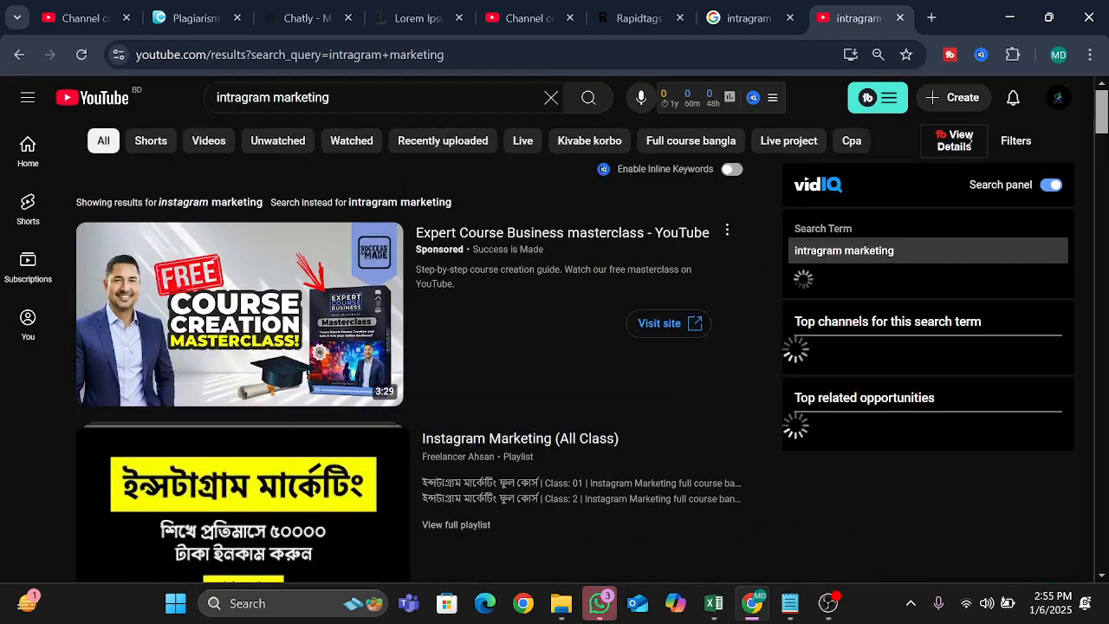
pyautogui.scroll(-2, 407, 367)
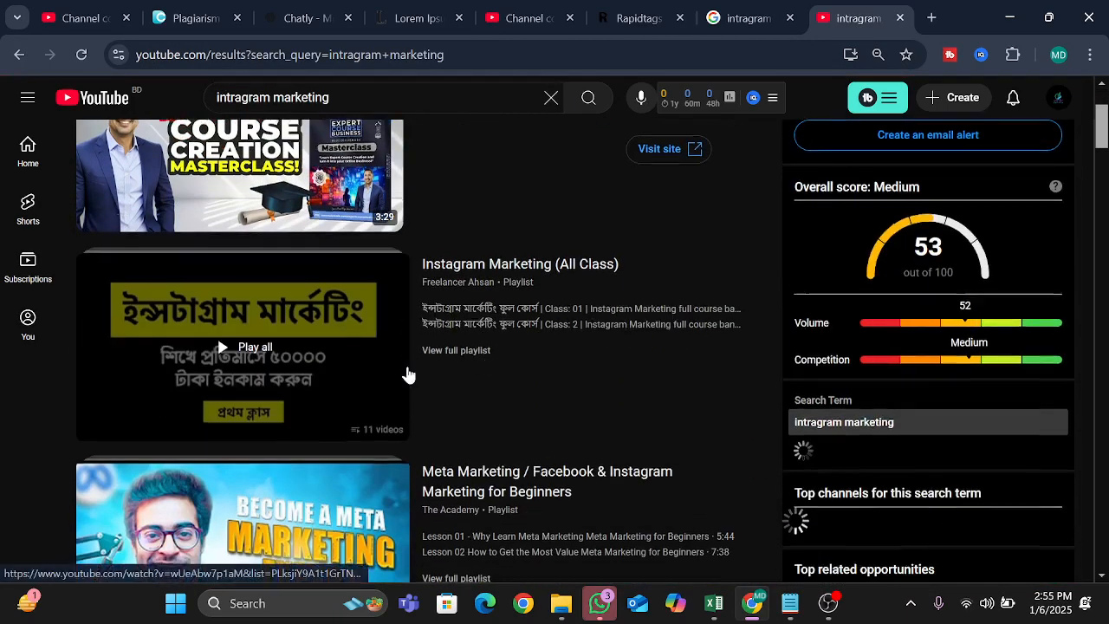
pyautogui.scroll(-6, 407, 373)
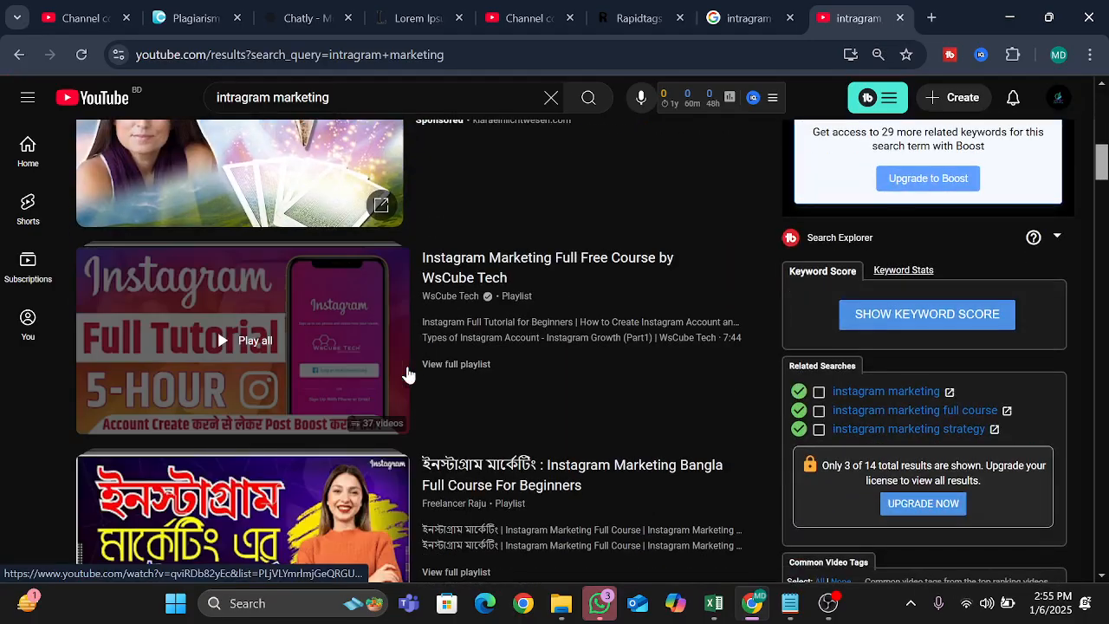
# Open the "Instagram Marketing Bangla Full Course For Beginners" playlist from the search results and examine its first video's tags and SEO statistics.
pyautogui.scroll(-4, 407, 374)
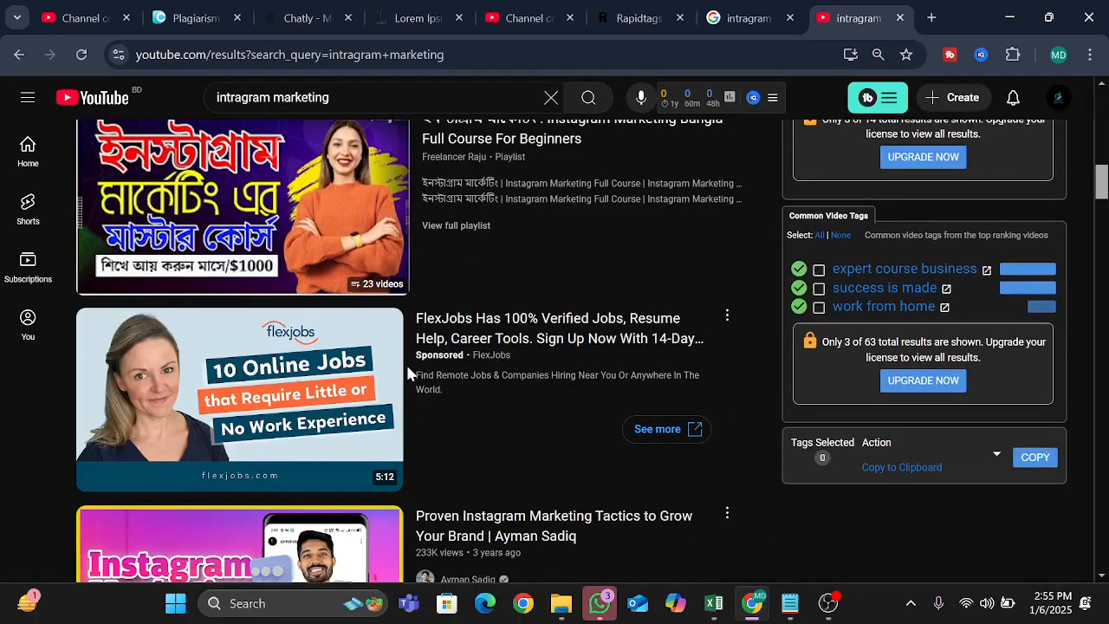
pyautogui.click(299, 252)
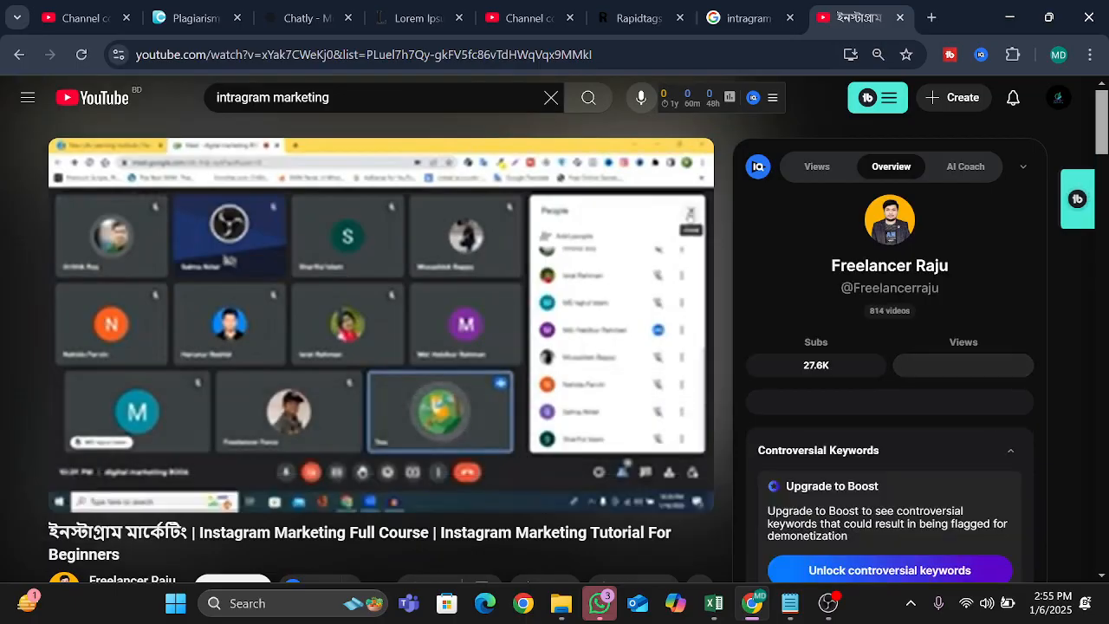
pyautogui.scroll(-5, 932, 421)
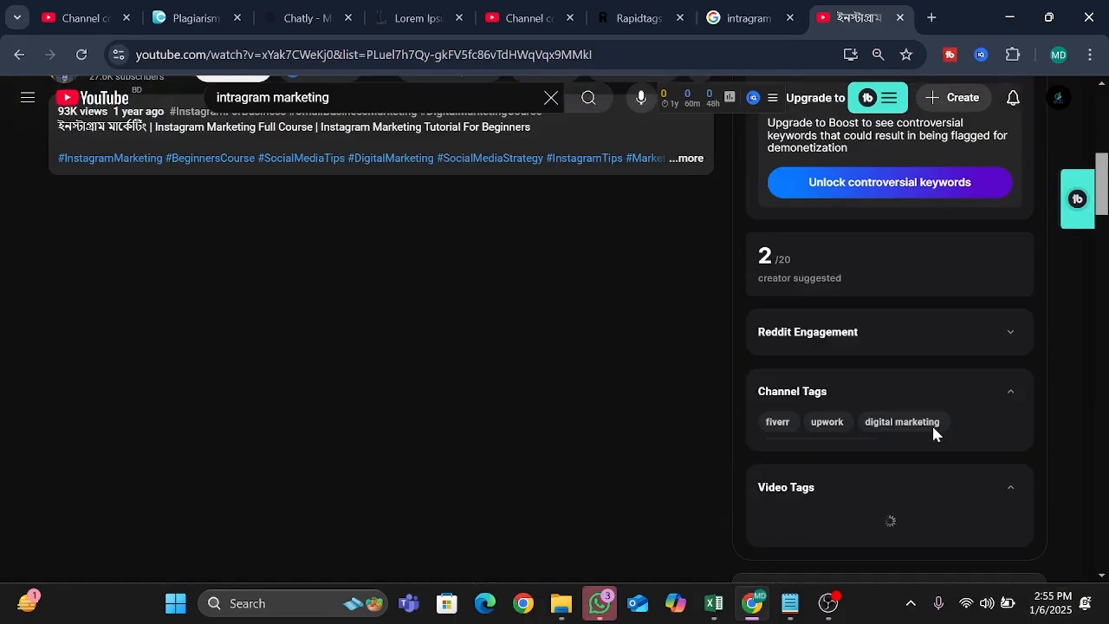
pyautogui.scroll(-10, 931, 429)
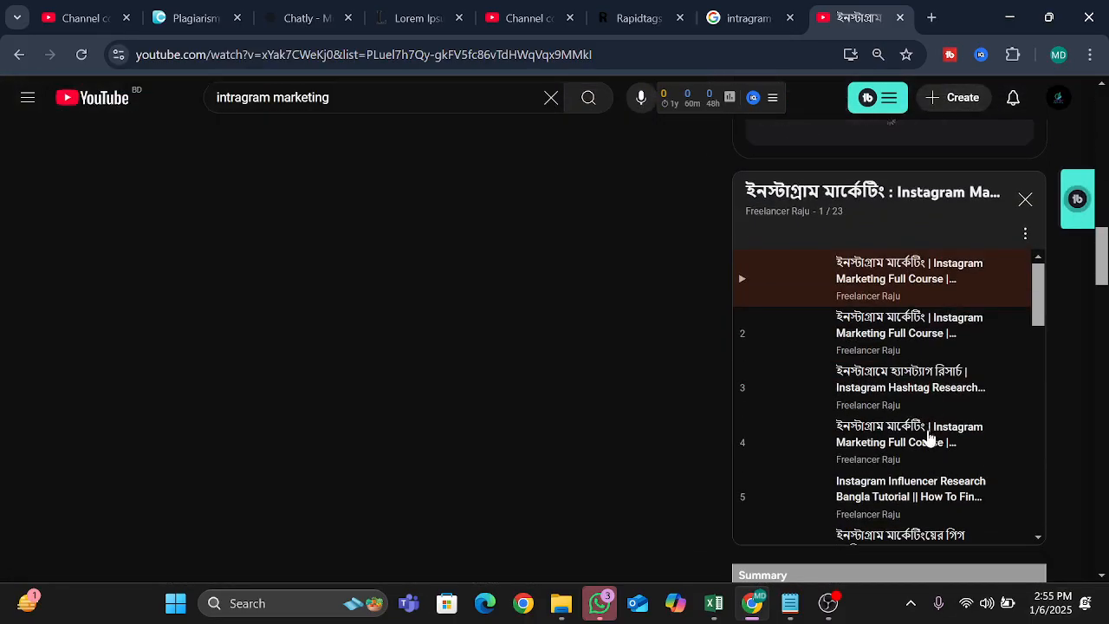
pyautogui.scroll(-4, 928, 439)
pyautogui.scroll(-5, 1085, 433)
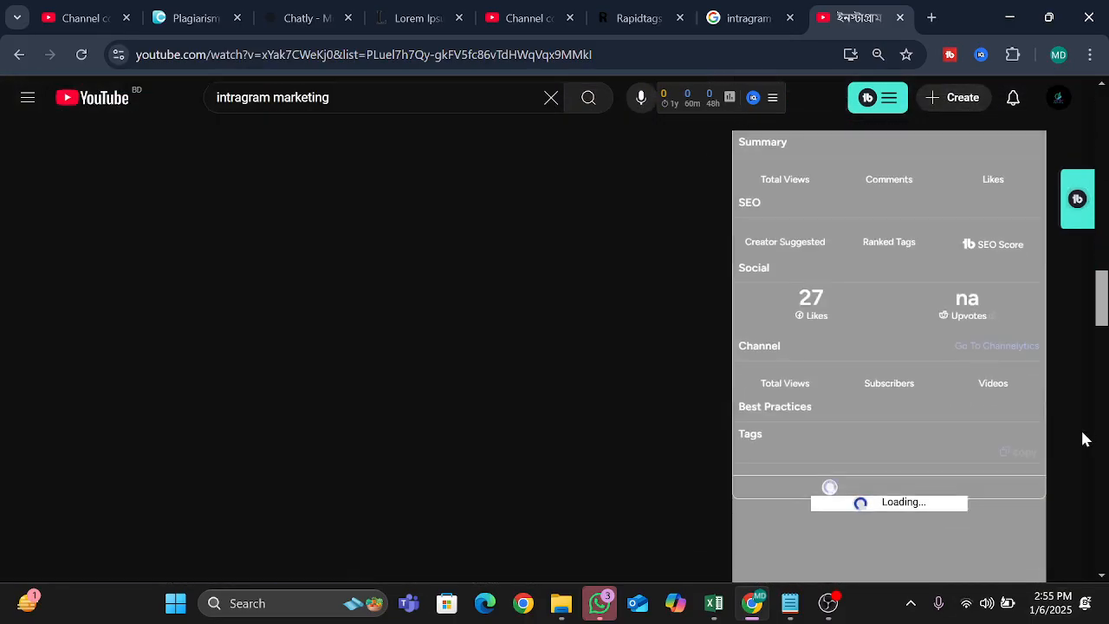
pyautogui.scroll(4, 1085, 439)
pyautogui.scroll(-4, 1085, 434)
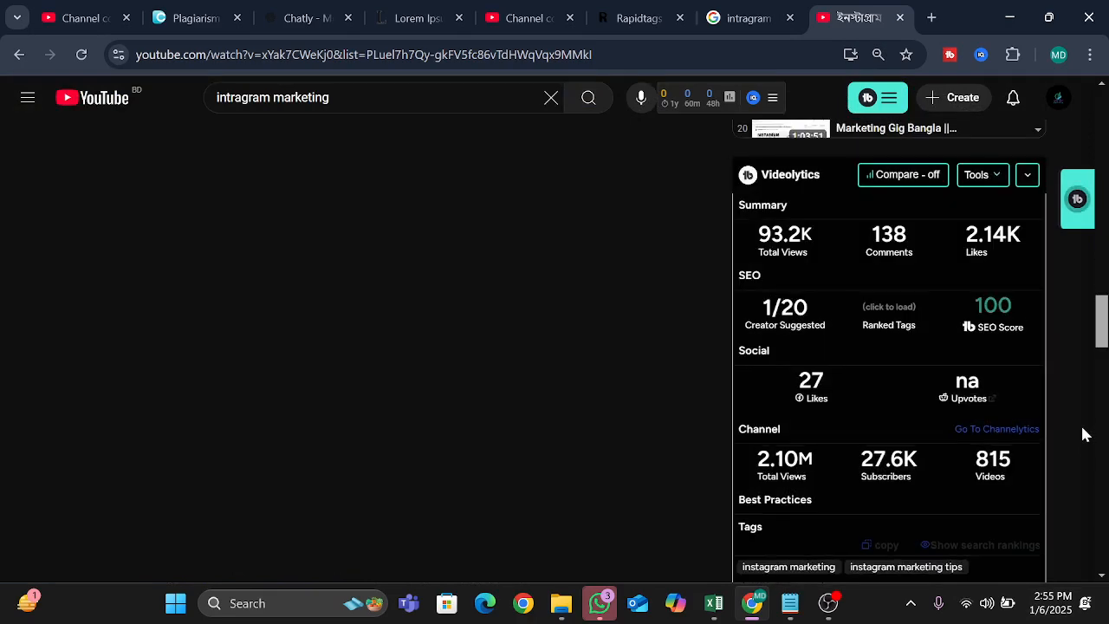
pyautogui.scroll(5, 719, 372)
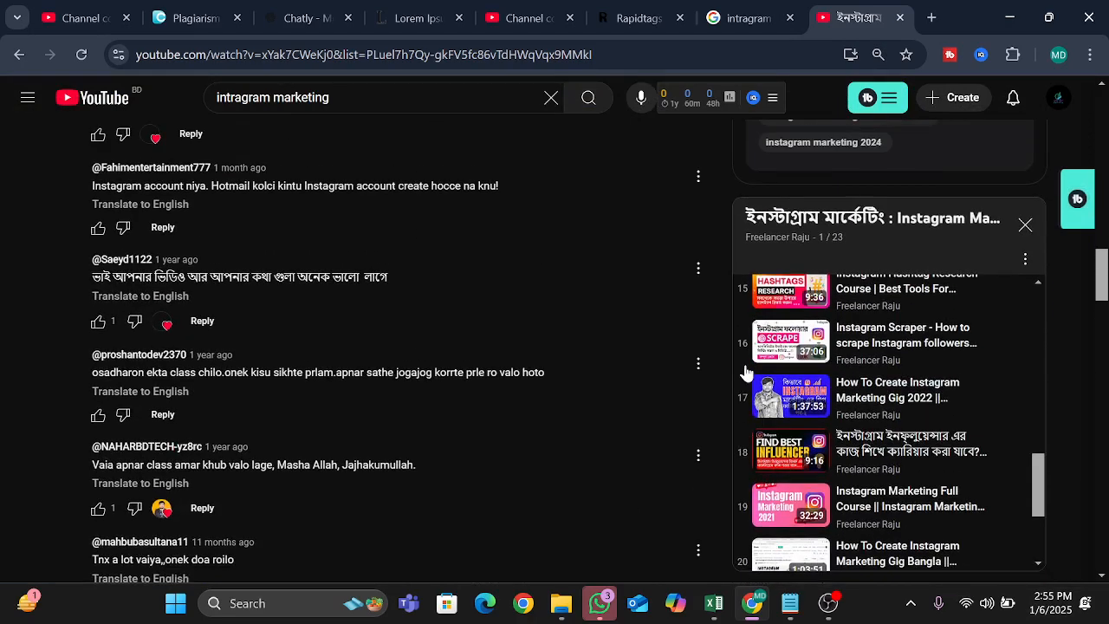
pyautogui.scroll(10, 329, 376)
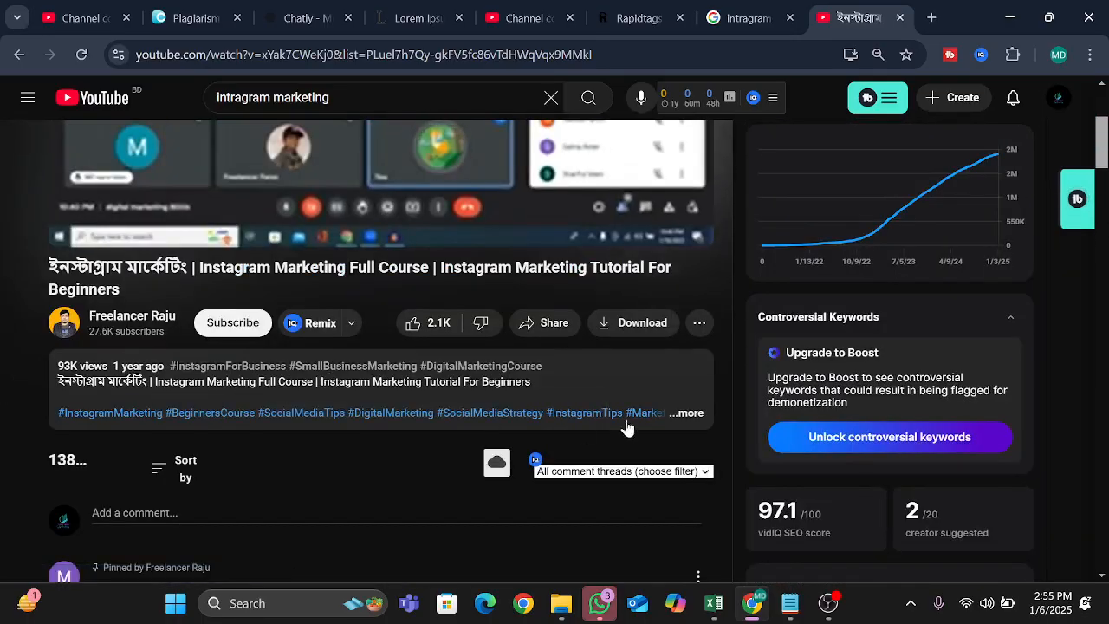
# Copy the competing video's expanded description, from its title line through the live-support paragraph, into a new Notepad tab.
pyautogui.scroll(-2, 689, 416)
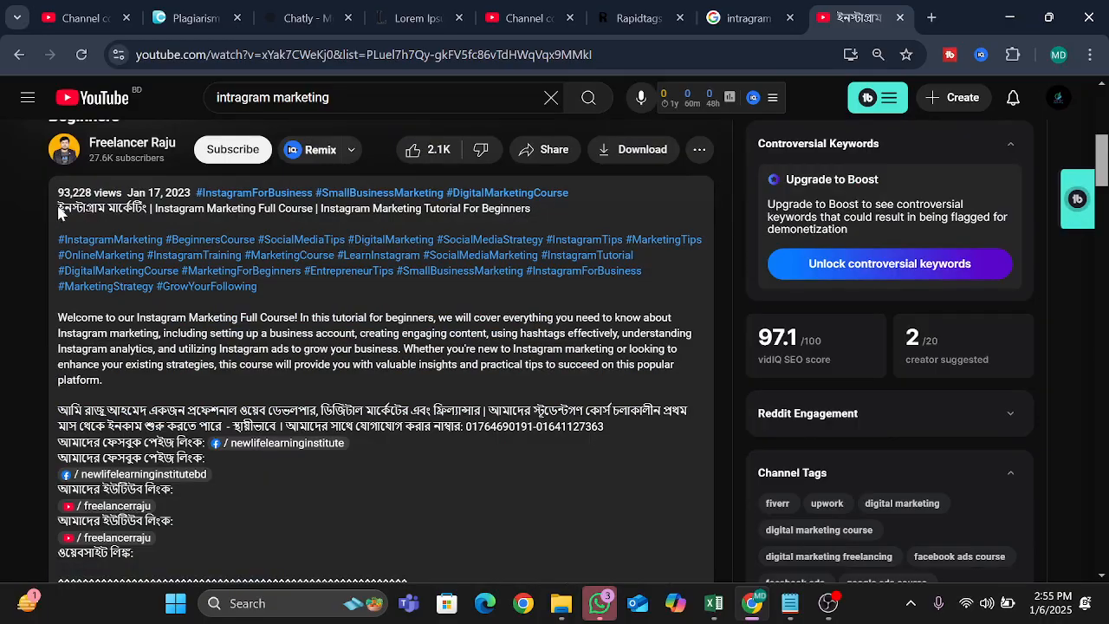
pyautogui.moveTo(57, 203); pyautogui.dragTo(572, 536)
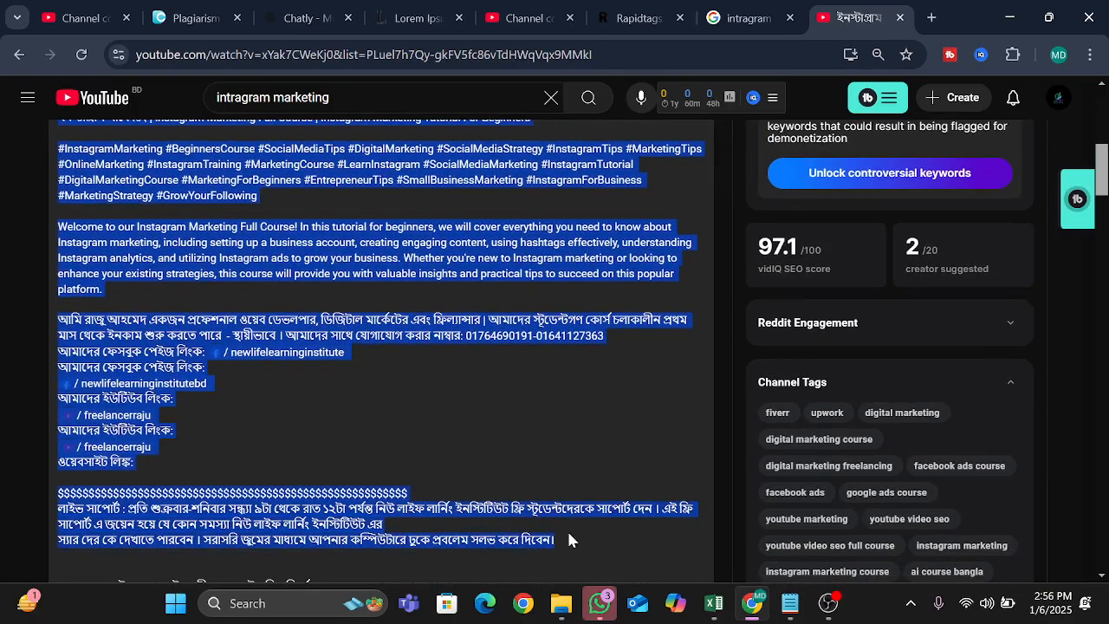
pyautogui.click(789, 604)
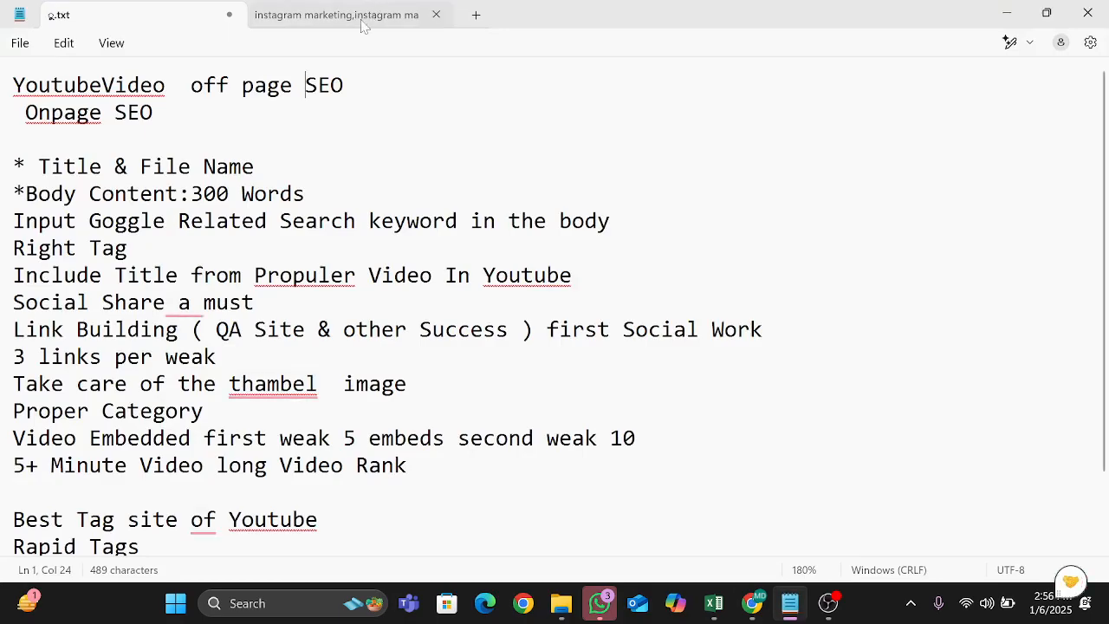
pyautogui.scroll(-1, 344, 422)
pyautogui.scroll(-1, 344, 422)
pyautogui.scroll(2, 344, 422)
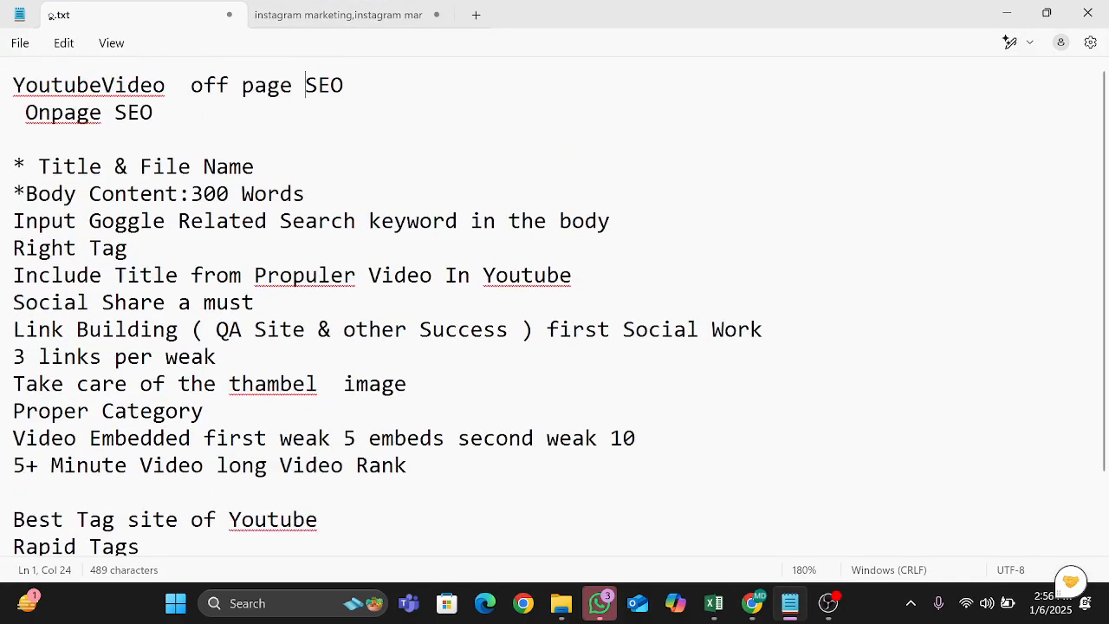
pyautogui.click(353, 19)
pyautogui.click(475, 14)
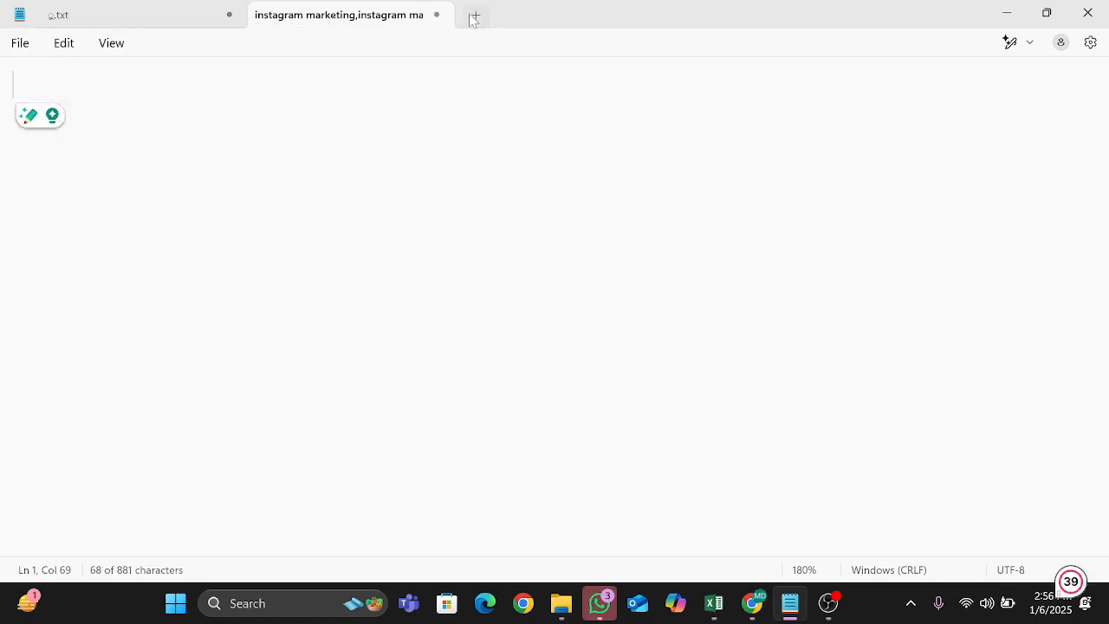
pyautogui.hotkey('ctrl', 'v')
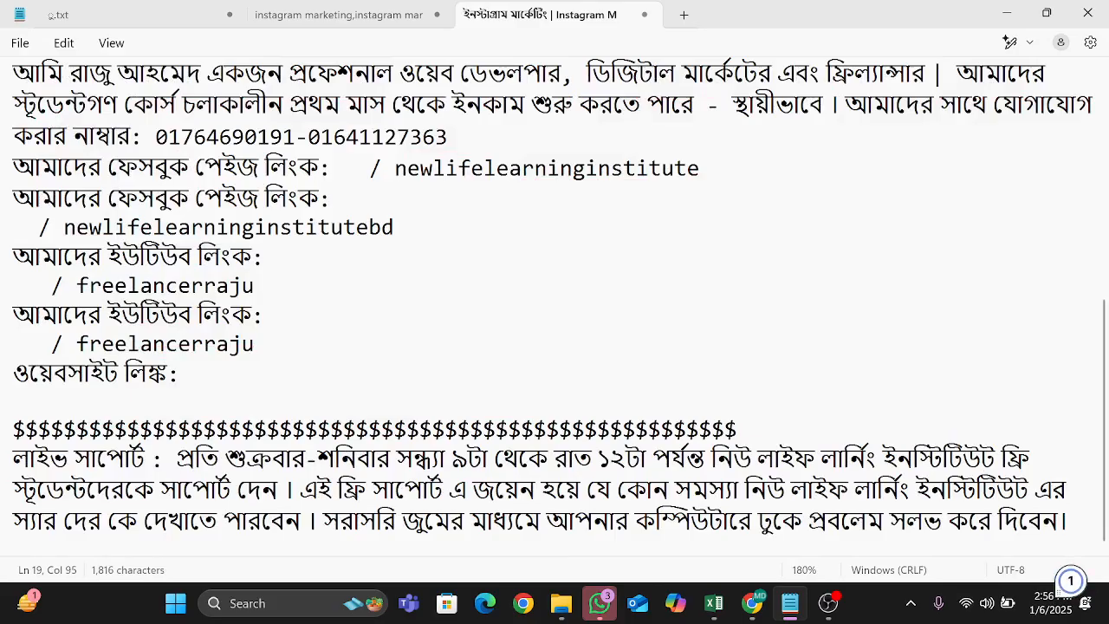
pyautogui.click(826, 611)
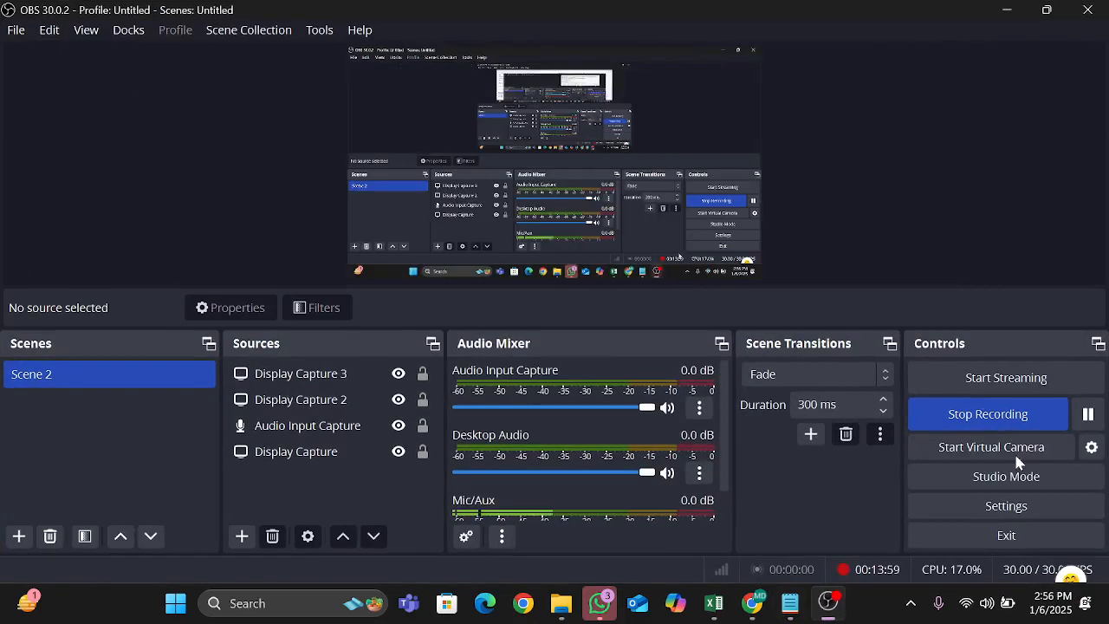
pyautogui.click(1089, 413)
pyautogui.click(1091, 412)
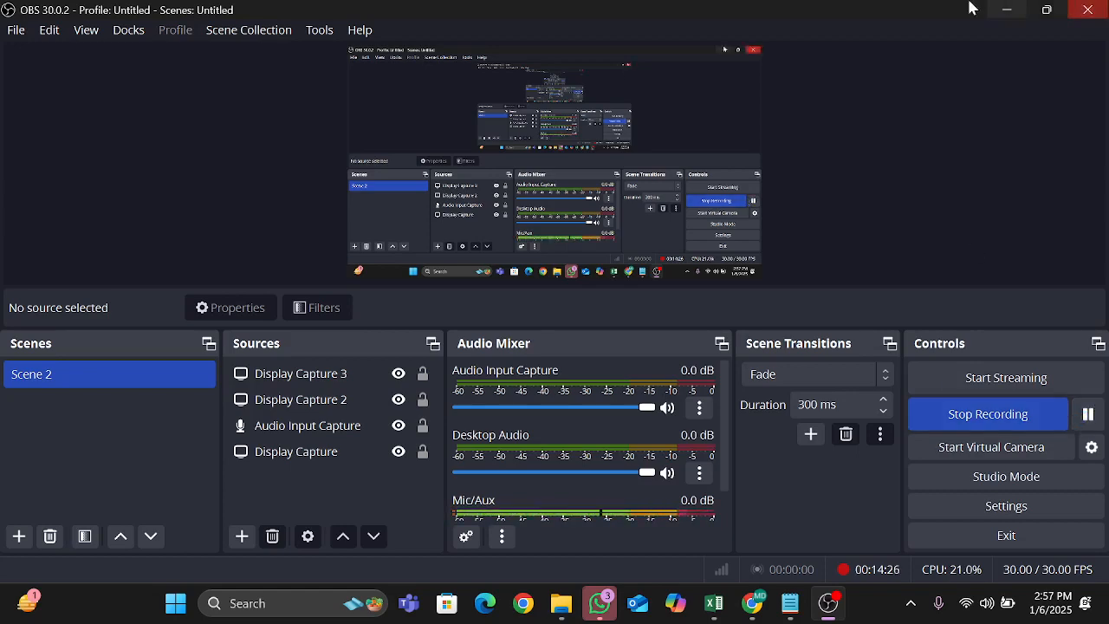
pyautogui.click(1005, 10)
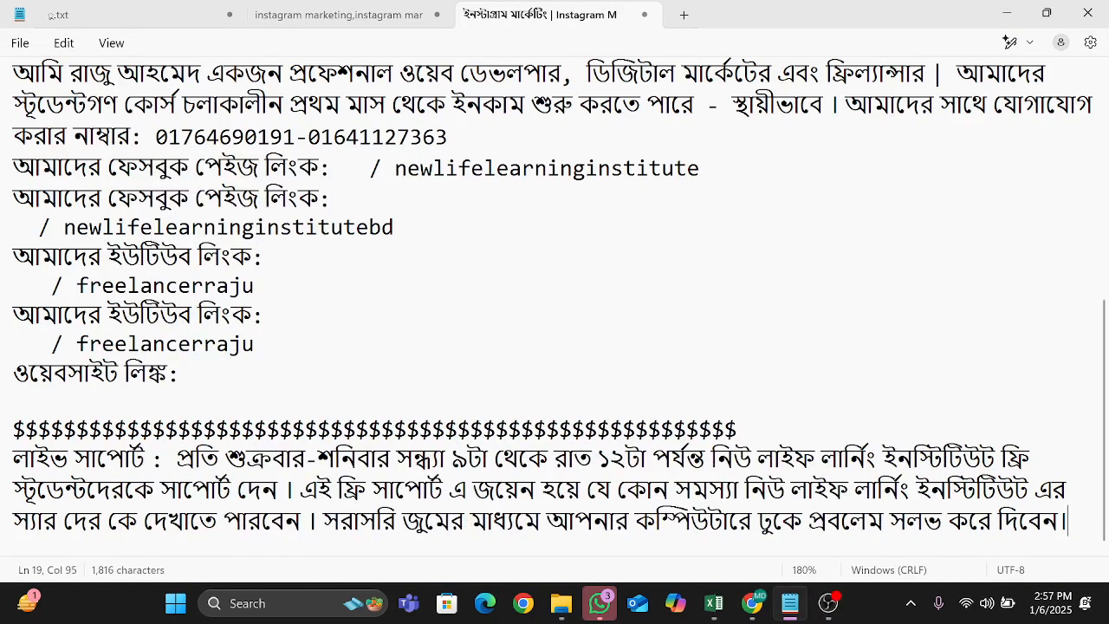
# Delete the creator's name and web developer introduction from the start of the Bangla paragraph in the pasted description.
pyautogui.scroll(4, 390, 260)
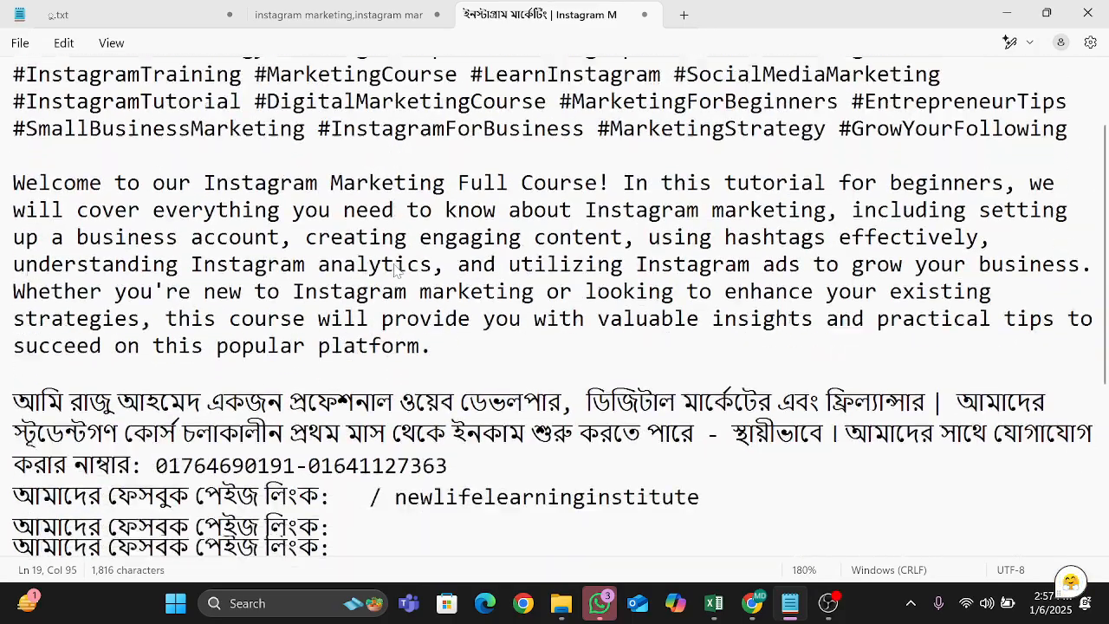
pyautogui.scroll(-2, 396, 266)
pyautogui.click(15, 300)
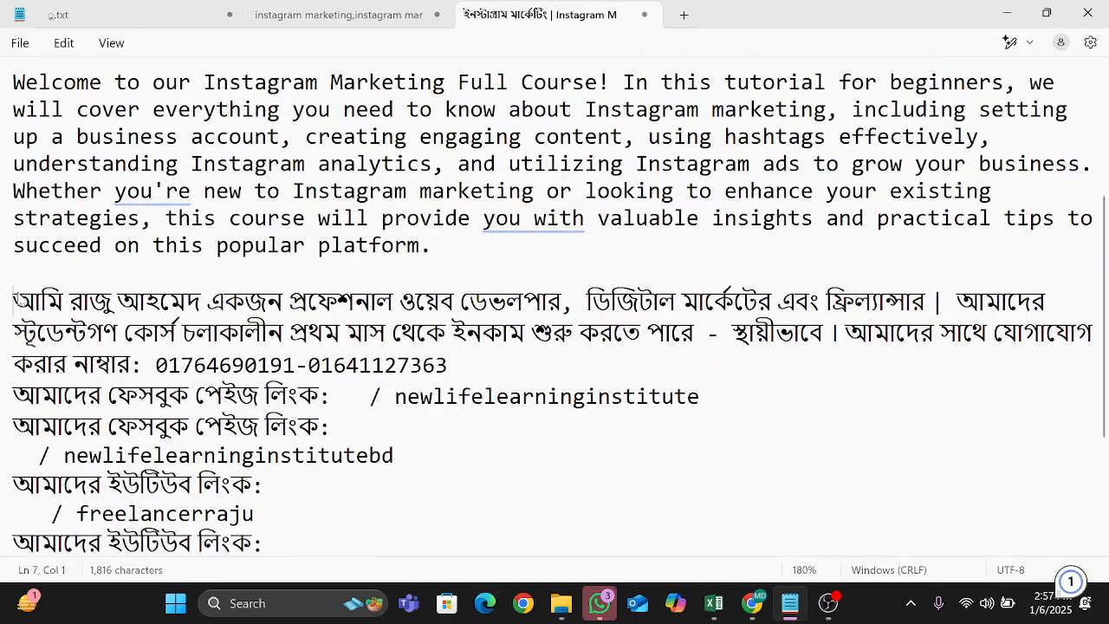
pyautogui.moveTo(15, 300); pyautogui.dragTo(565, 312)
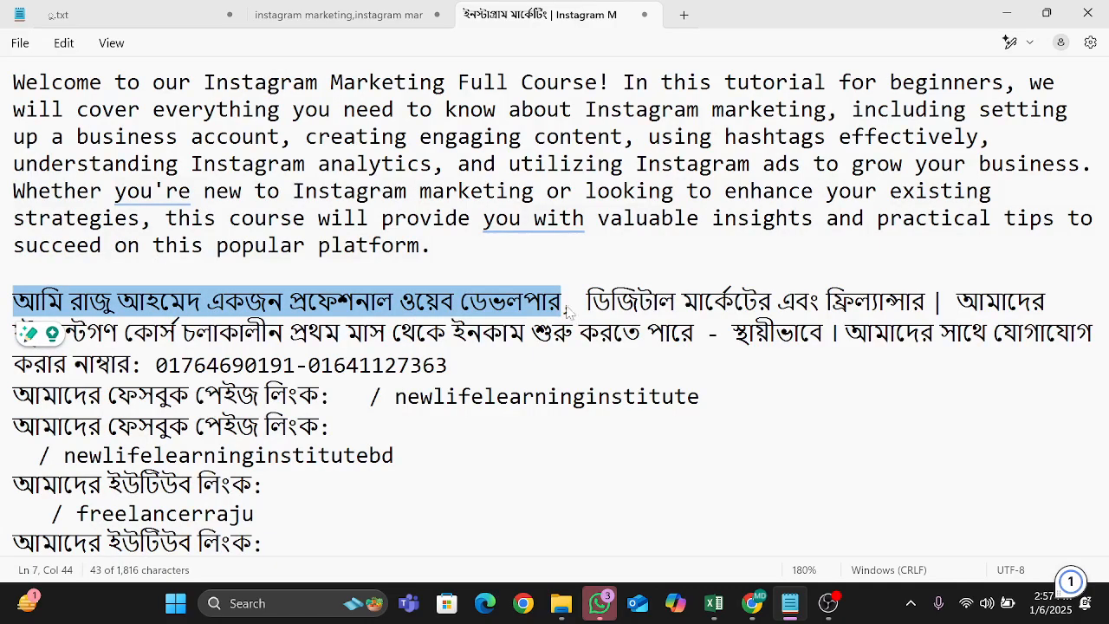
pyautogui.press('Delete')
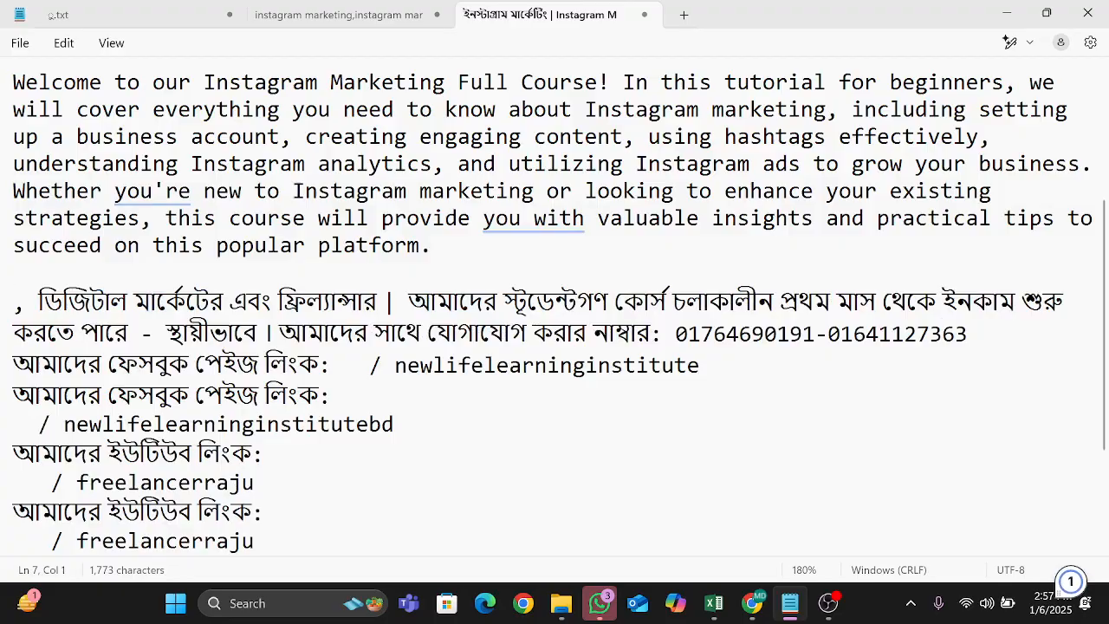
# Replace the contact phone numbers at the end of the Bangla paragraph with the uploader's own phone number.
pyautogui.scroll(1, 733, 339)
pyautogui.scroll(1, 732, 338)
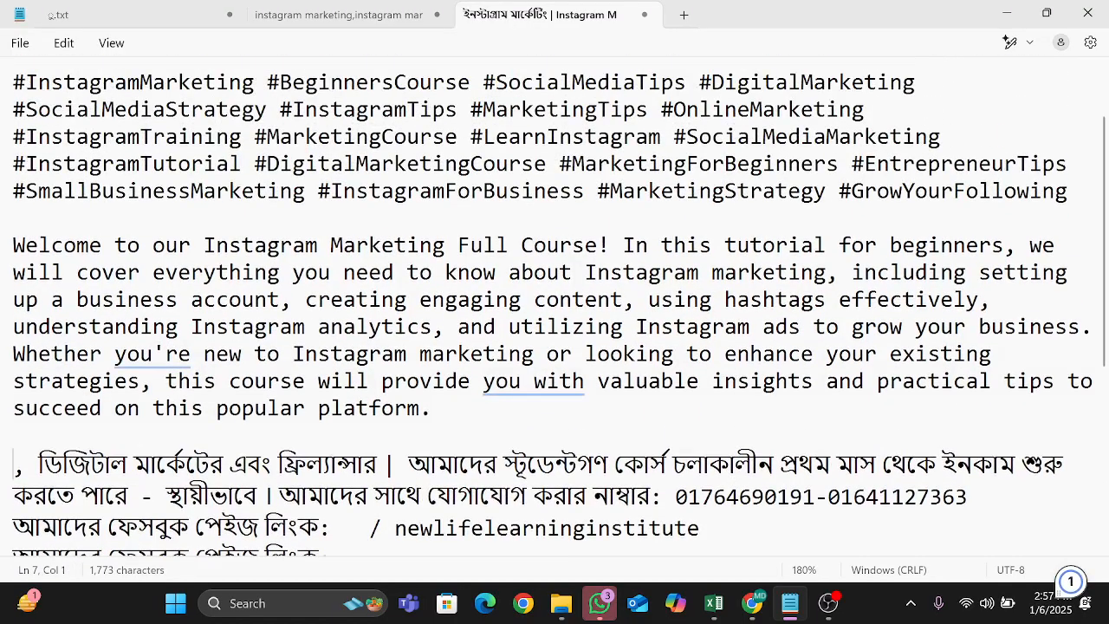
pyautogui.moveTo(675, 497); pyautogui.dragTo(1021, 499)
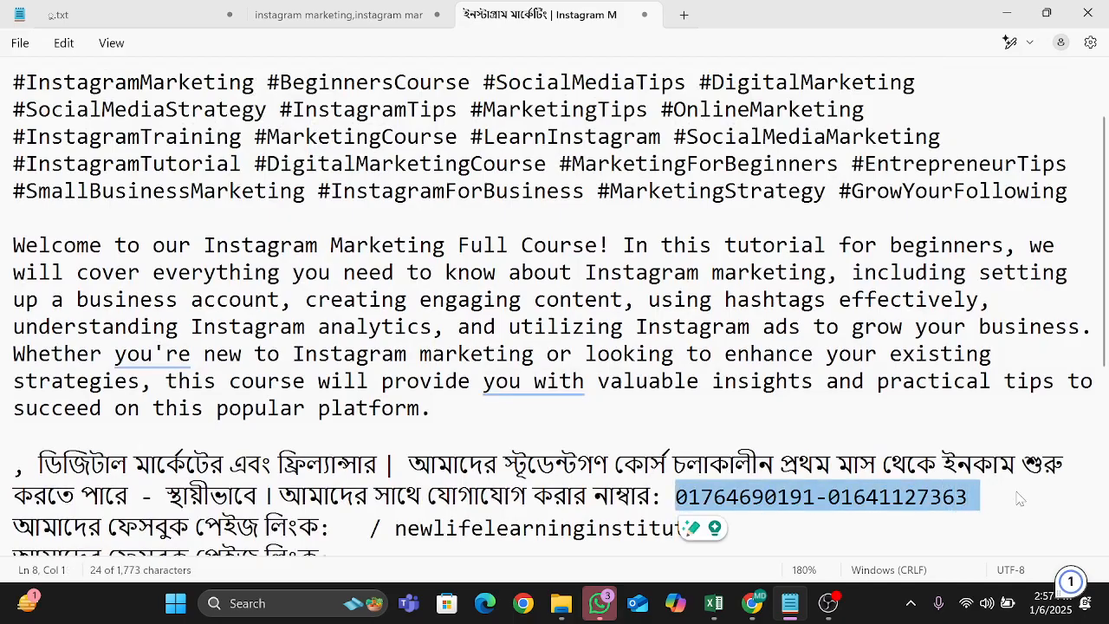
pyautogui.press('BackSpace')
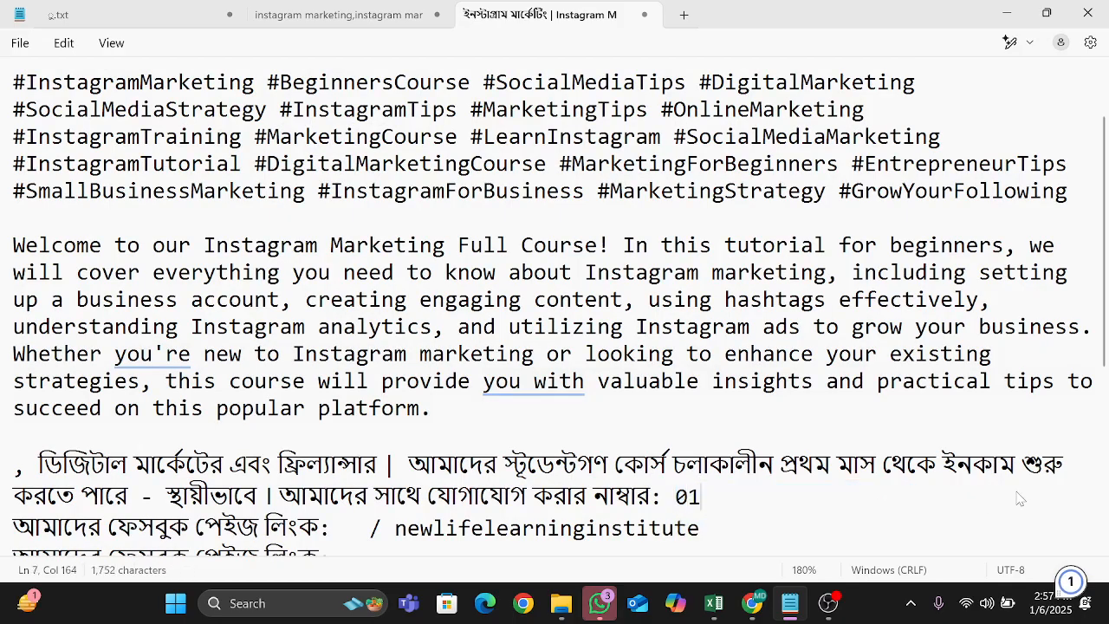
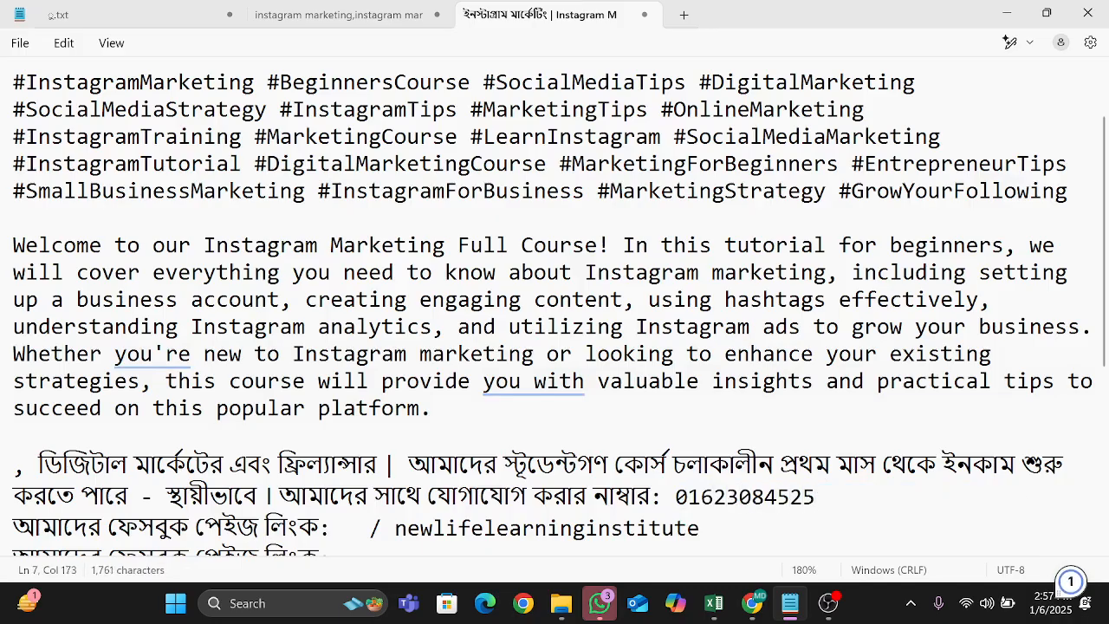
# Change the first Facebook page link's handle to "digitalmarketer".
pyautogui.scroll(-2, 555, 303)
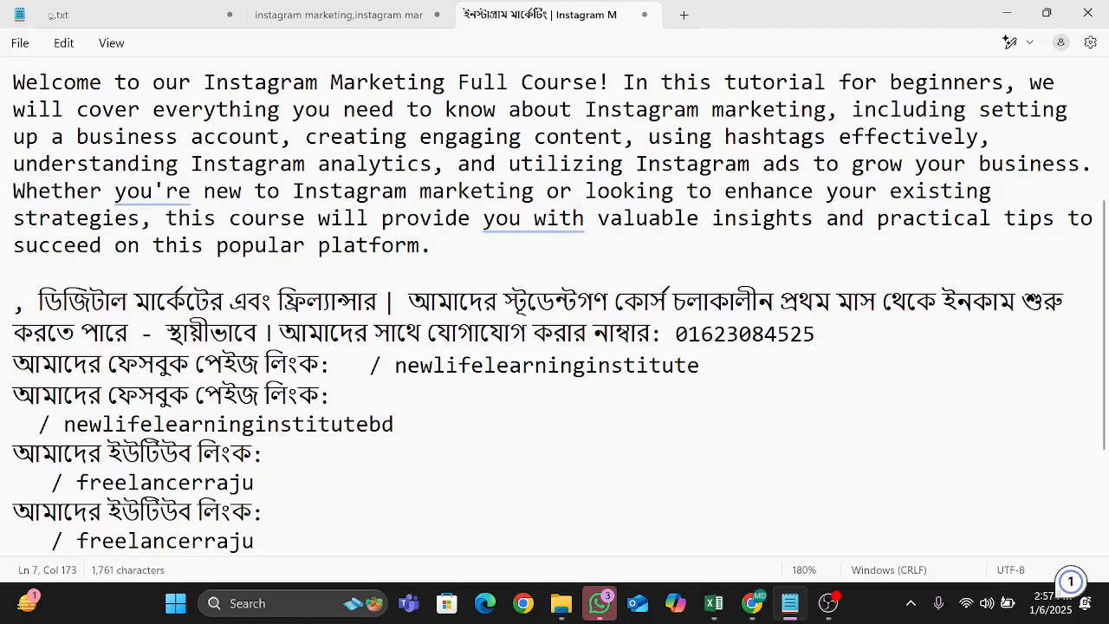
pyautogui.moveTo(703, 367); pyautogui.dragTo(398, 371)
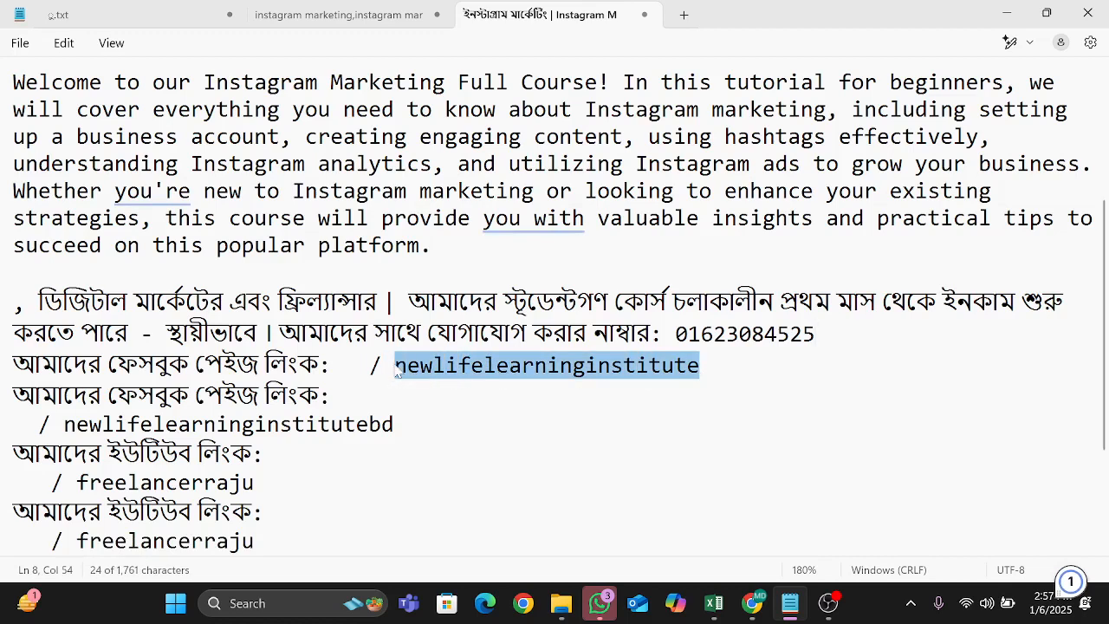
pyautogui.write('i')
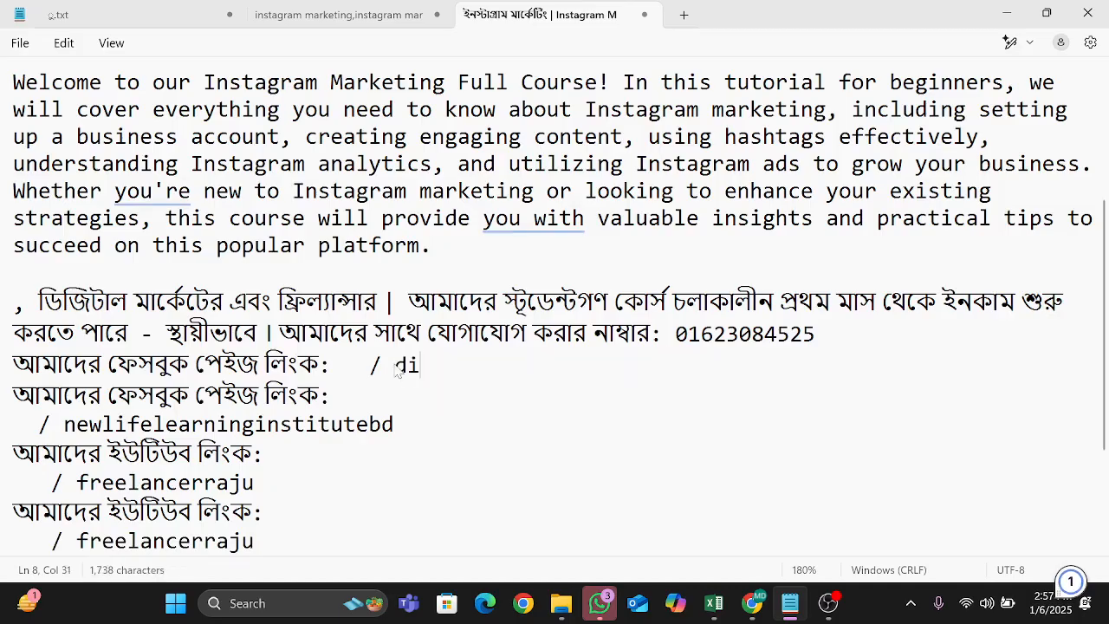
pyautogui.write('igita')
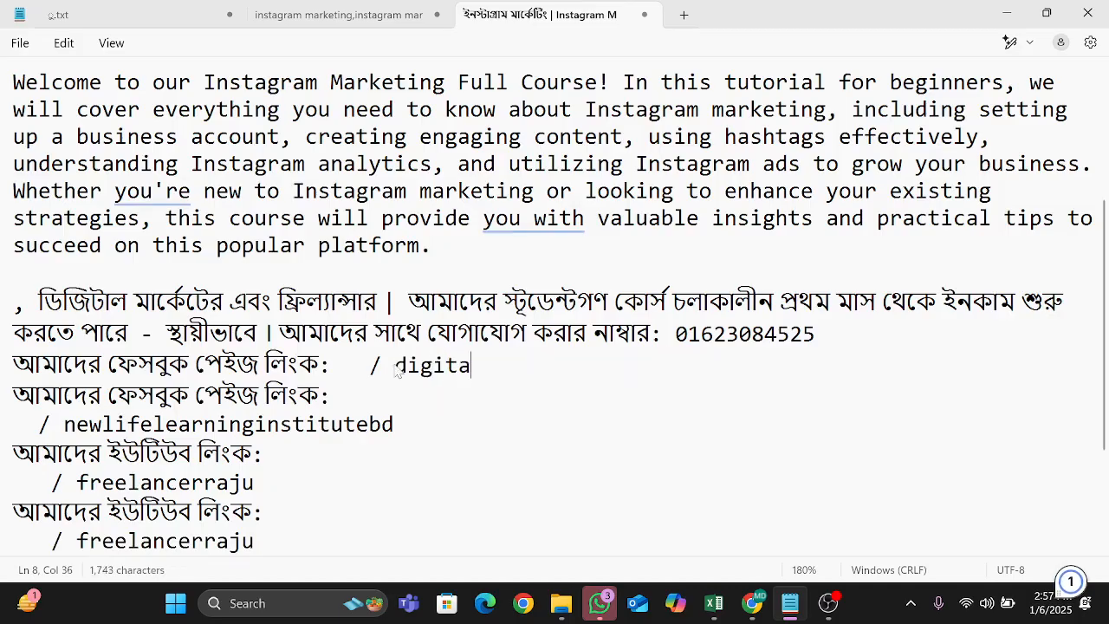
pyautogui.write('lmarketer')
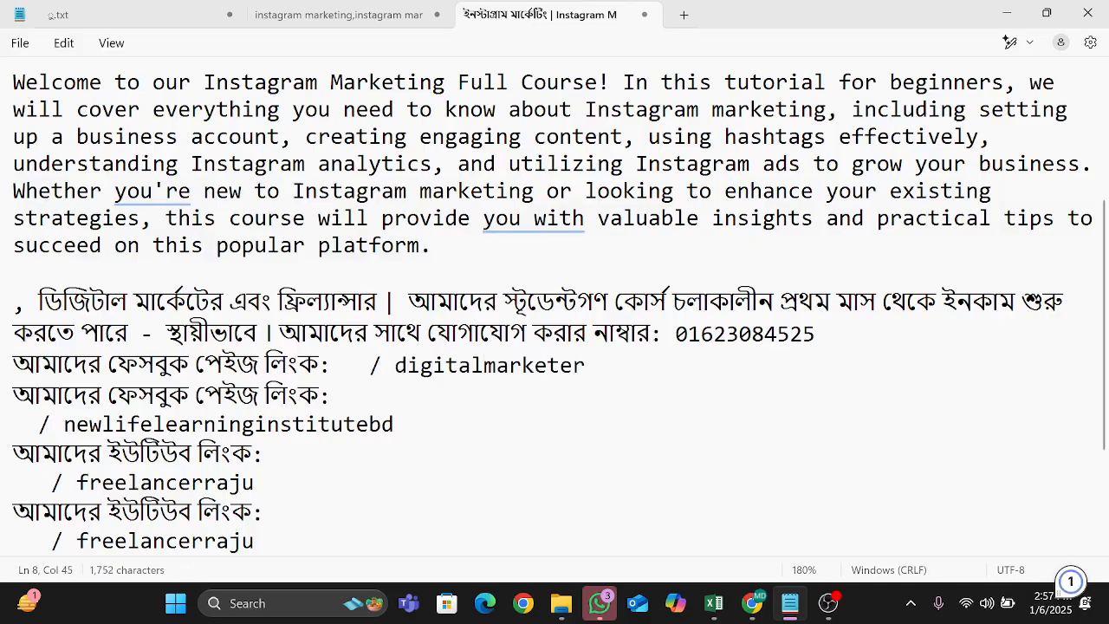
# Replace the creator's name in the first YouTube link's handle with the uploader's name, keeping the "freelancer" prefix.
pyautogui.scroll(-1, 560, 305)
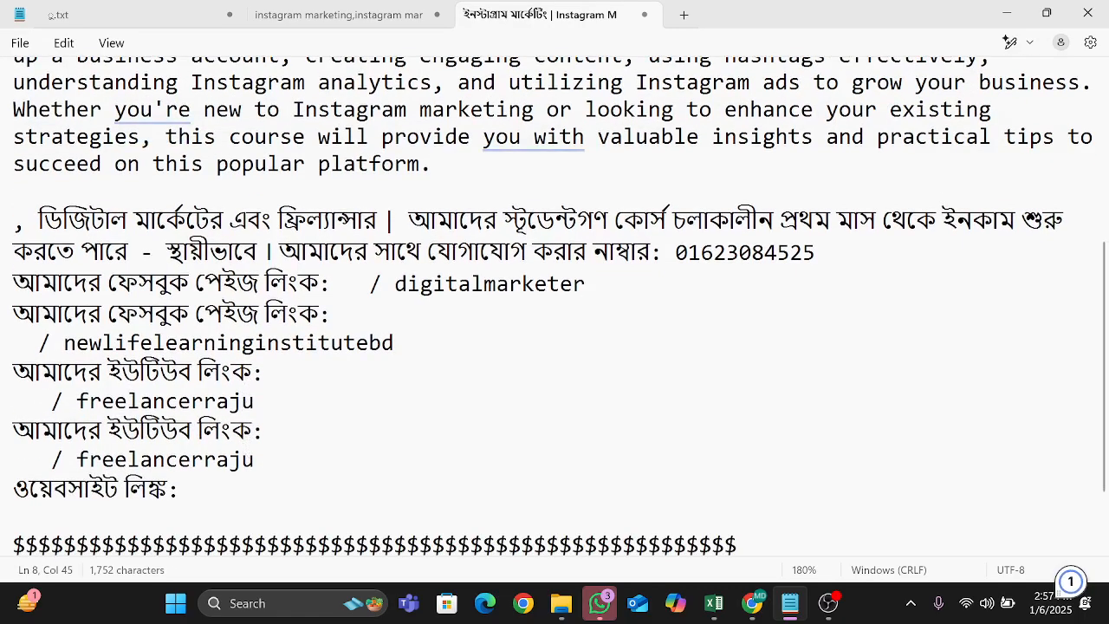
pyautogui.click(270, 410)
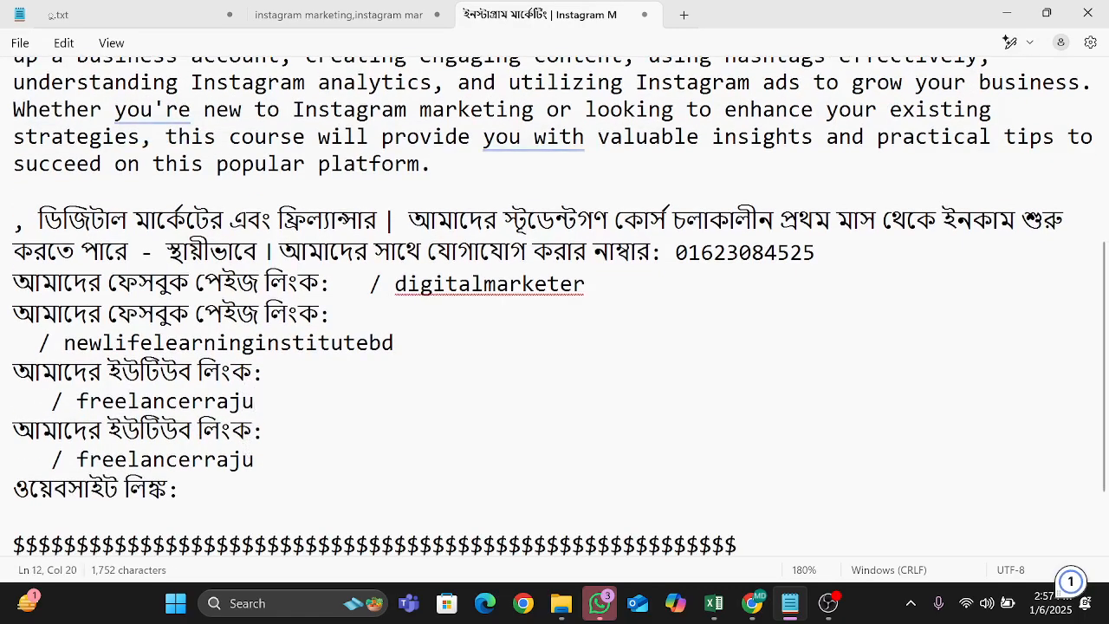
pyautogui.press('BackSpace')
pyautogui.press('BackSpace')
pyautogui.press('BackSpace')
pyautogui.press('BackSpace')
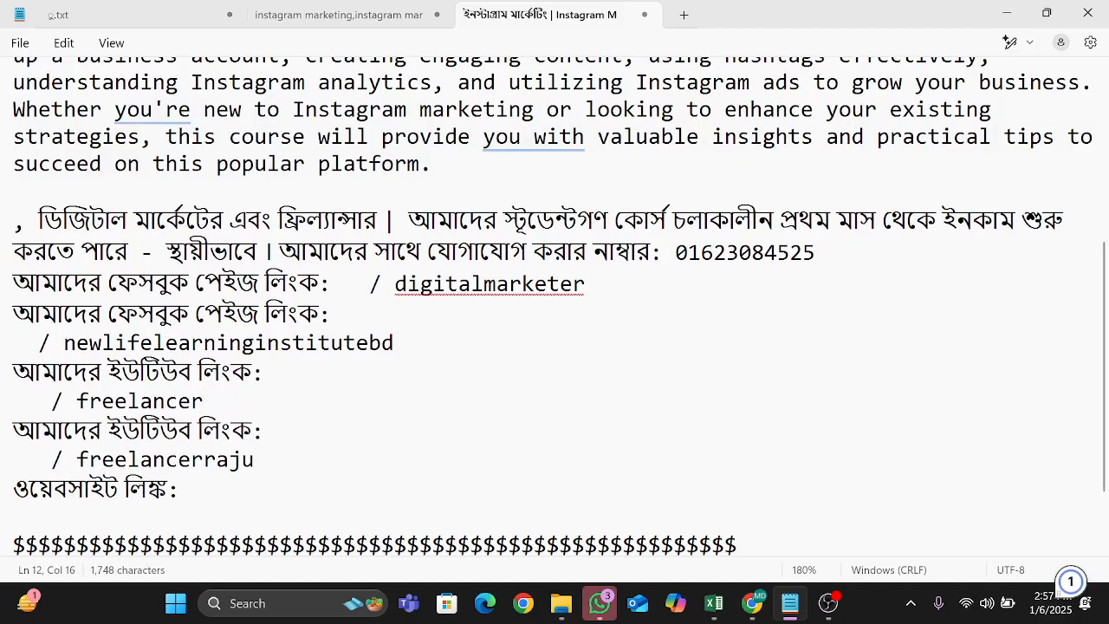
pyautogui.write('munia')
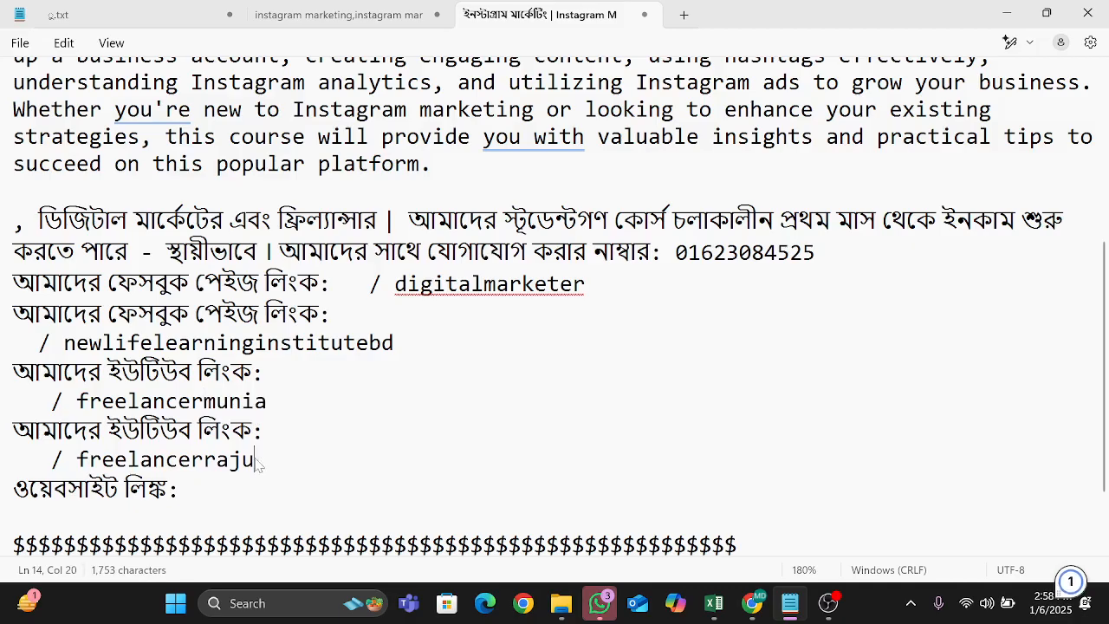
# Replace the creator's name in the second YouTube link's handle with the uploader's name, keeping the "freelancer" prefix.
pyautogui.moveTo(257, 461); pyautogui.dragTo(200, 466)
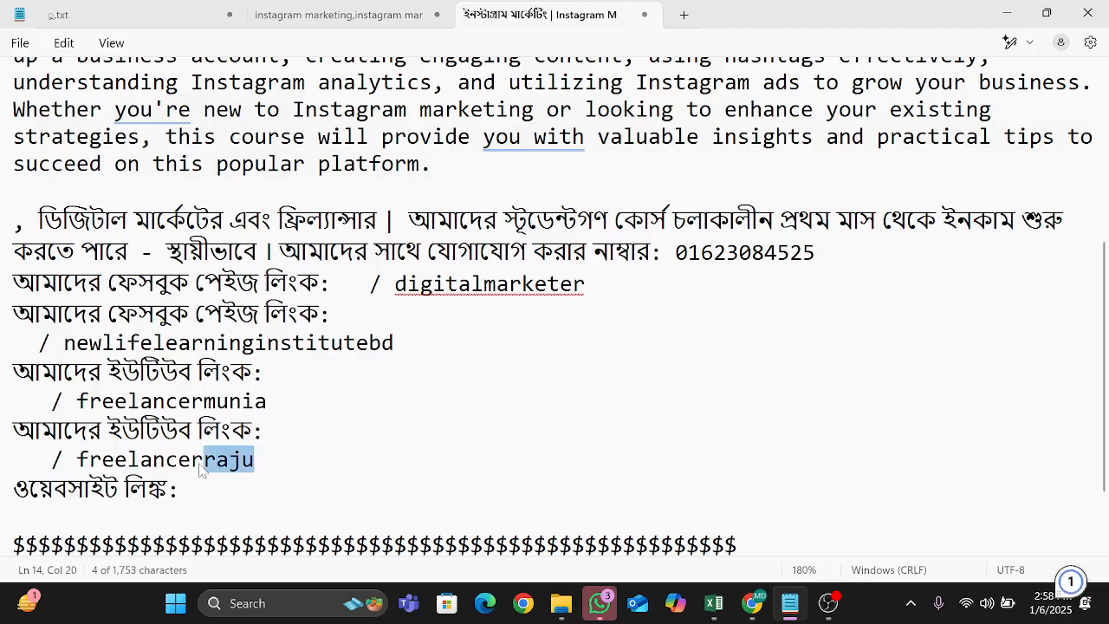
pyautogui.moveTo(254, 462); pyautogui.dragTo(209, 466)
pyautogui.write('munia')
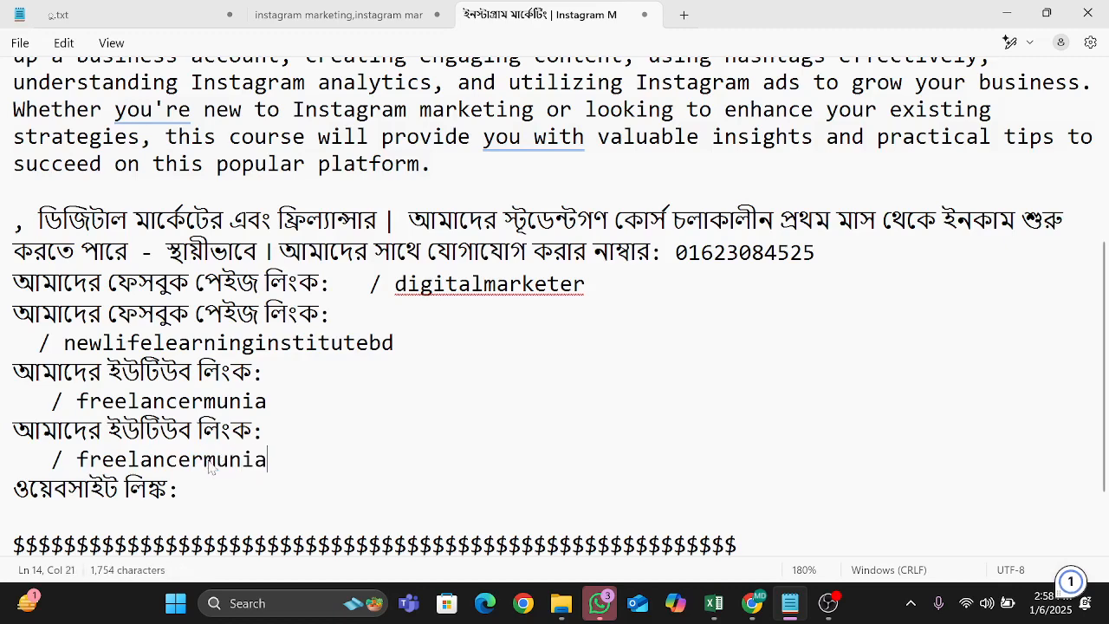
# Delete the dollar-sign divider and the Bangla live support paragraph at the end of the description.
pyautogui.scroll(-1, 155, 520)
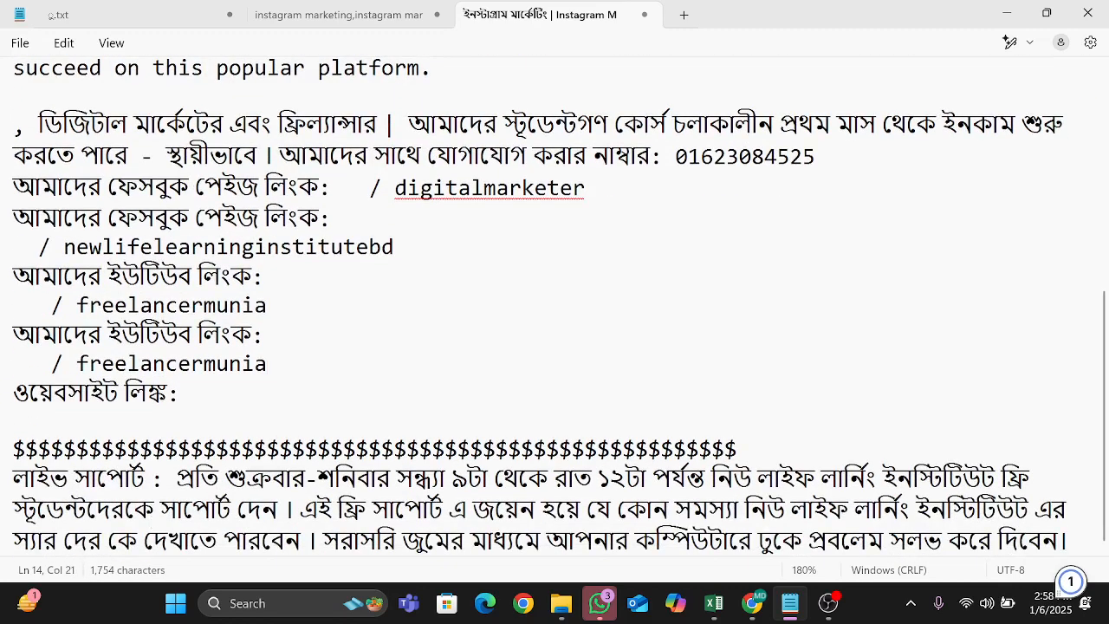
pyautogui.scroll(1, 555, 303)
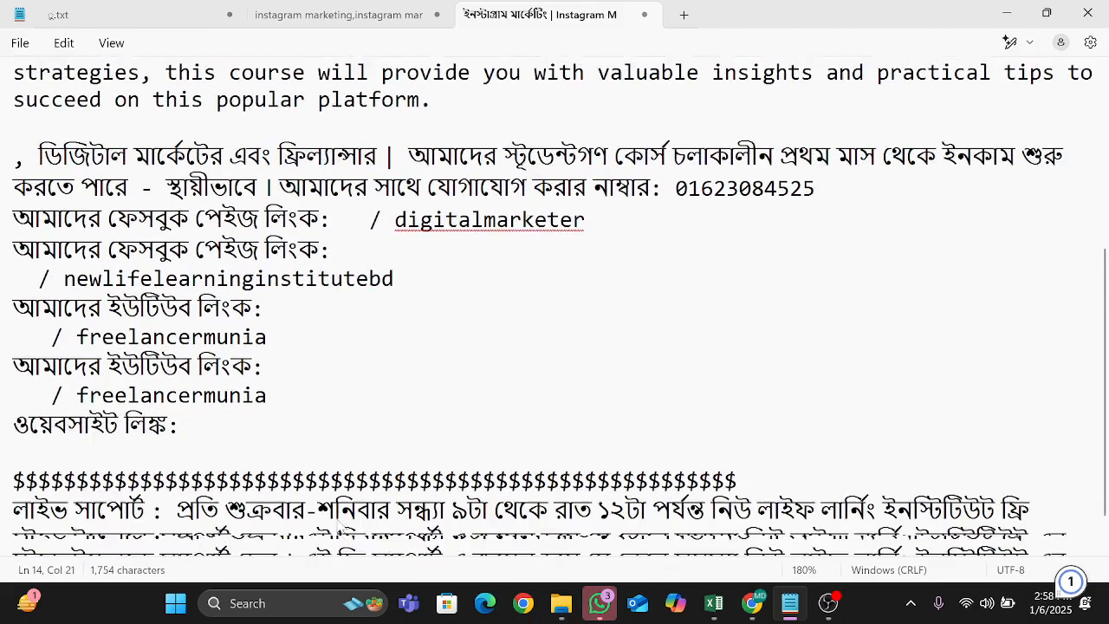
pyautogui.scroll(-1, 554, 303)
pyautogui.moveTo(1071, 543); pyautogui.dragTo(18, 455)
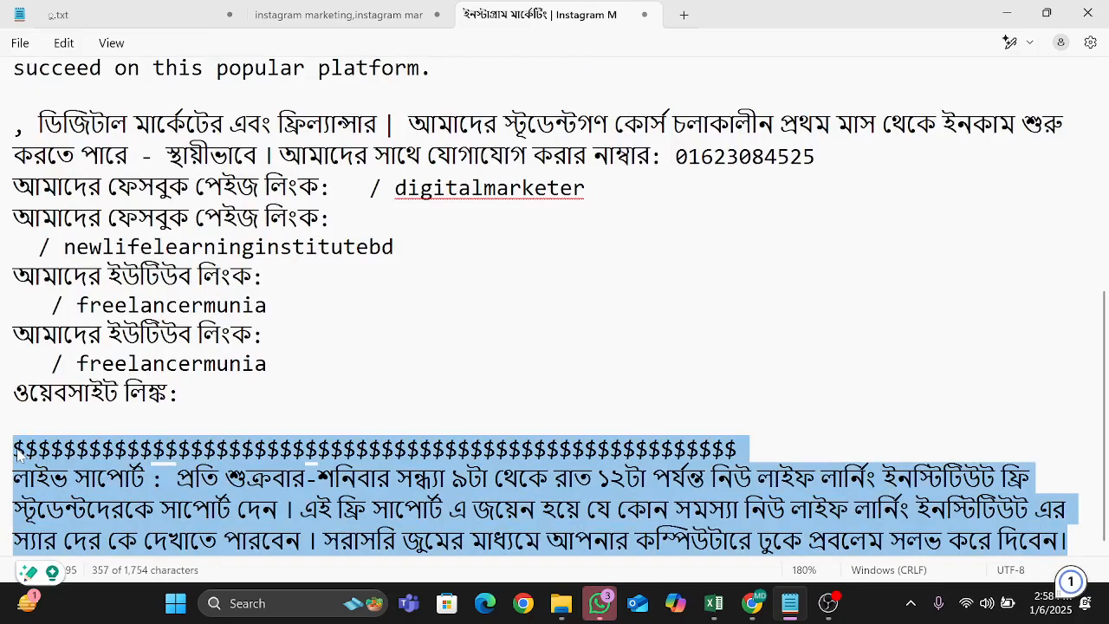
pyautogui.press('BackSpace')
pyautogui.click(181, 394)
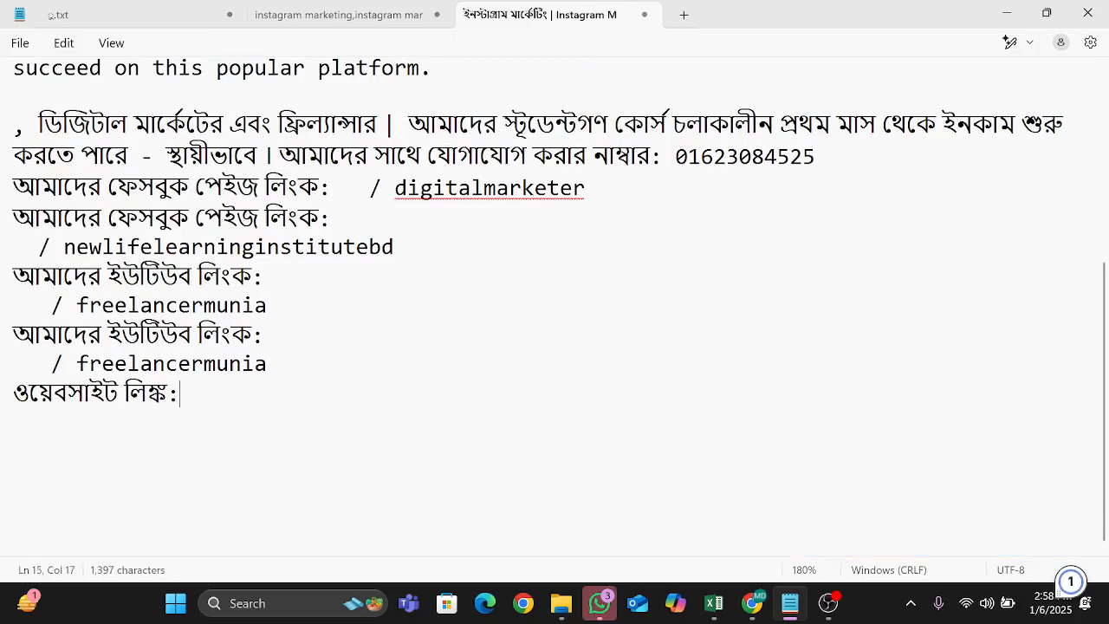
pyautogui.write('www2')
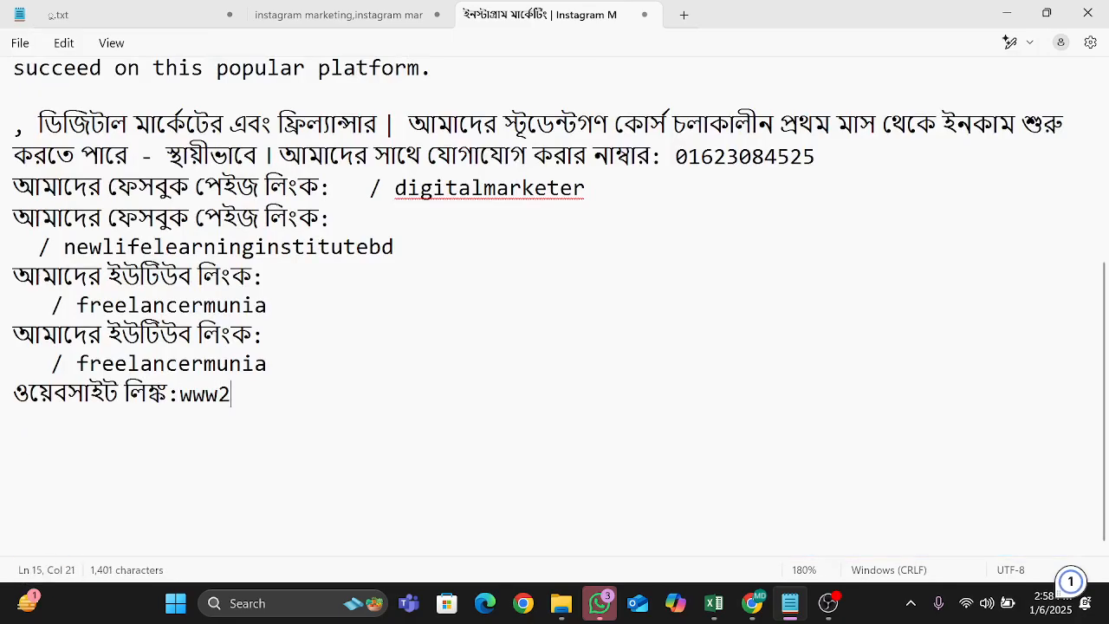
pyautogui.press('BackSpace')
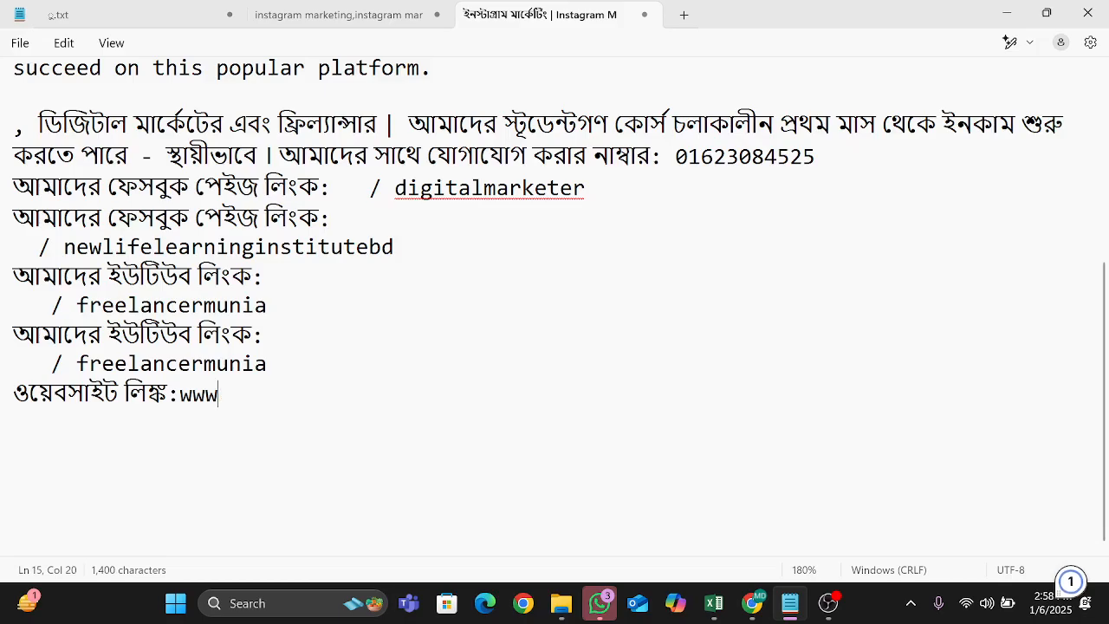
pyautogui.write('.panthi')
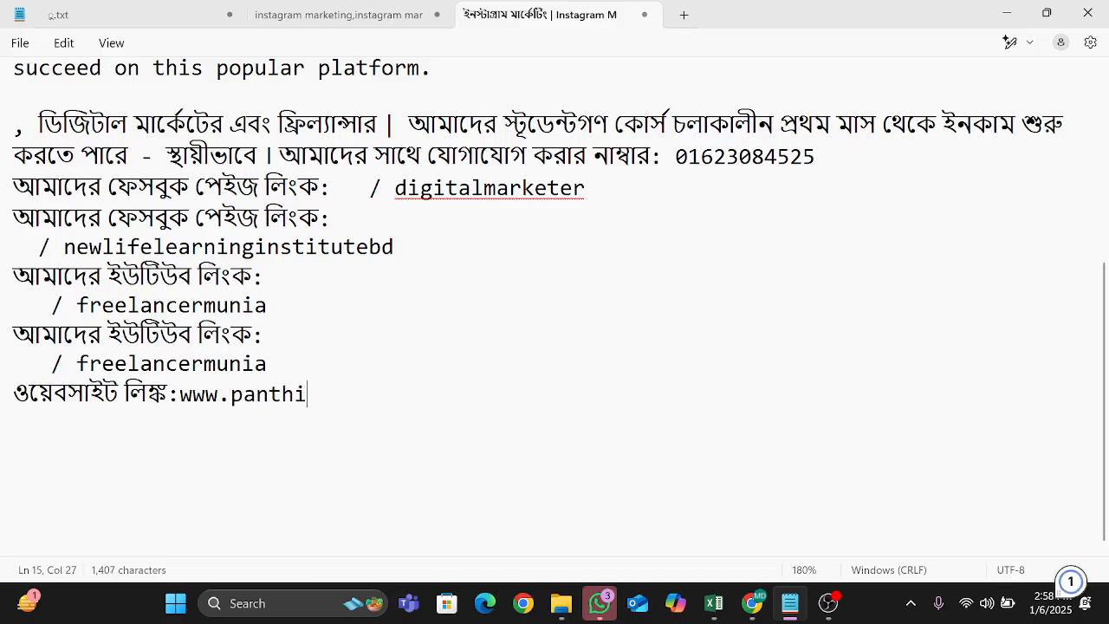
pyautogui.write('onsite')
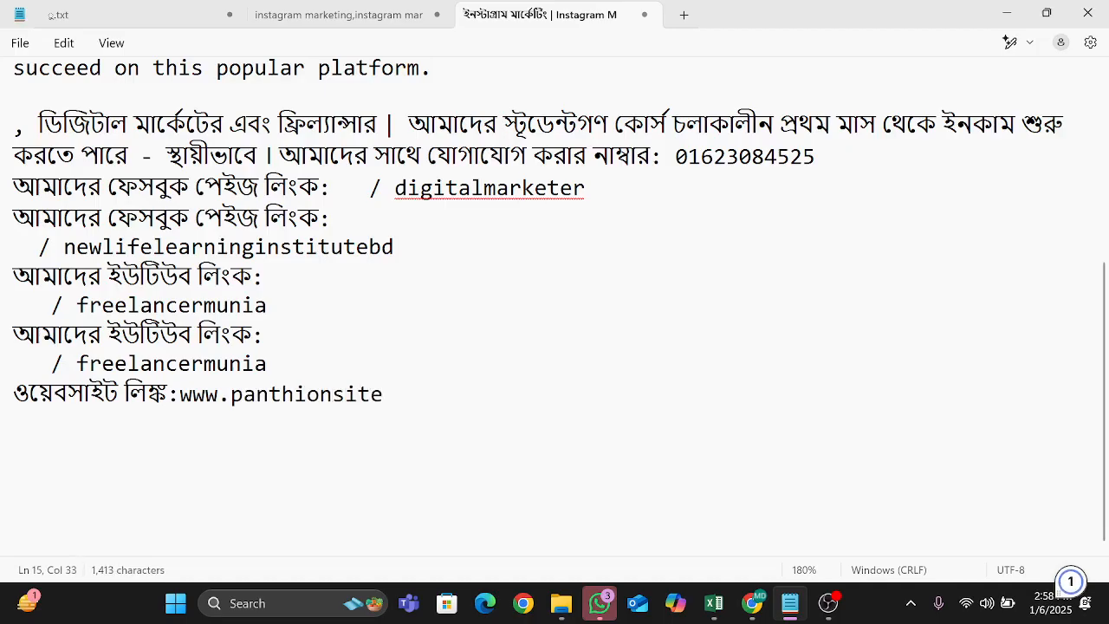
pyautogui.write('.com/')
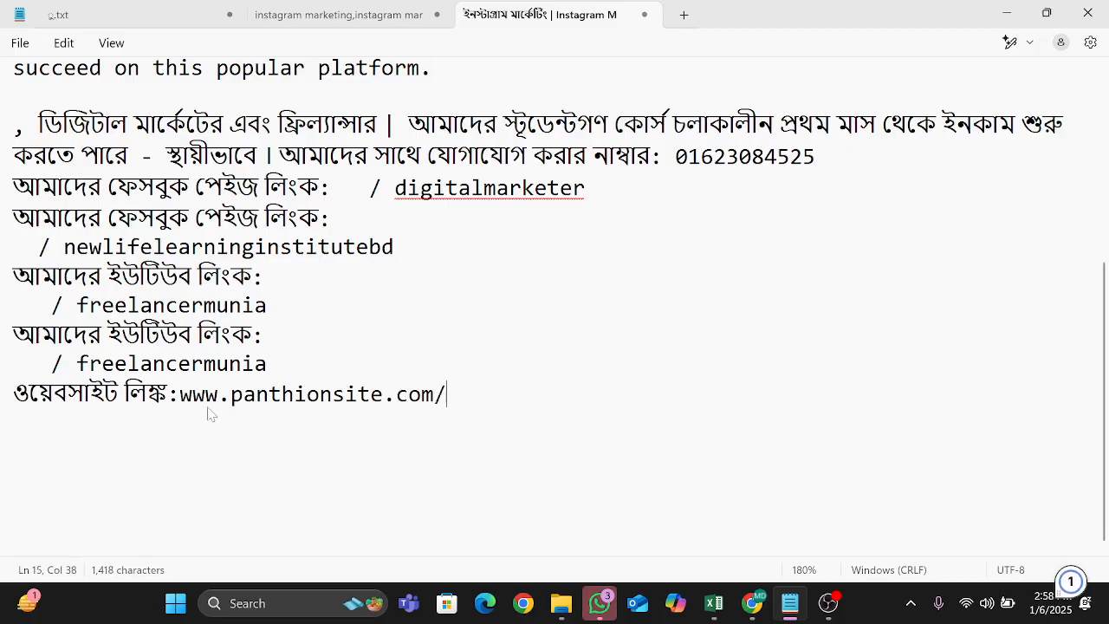
pyautogui.write('munia')
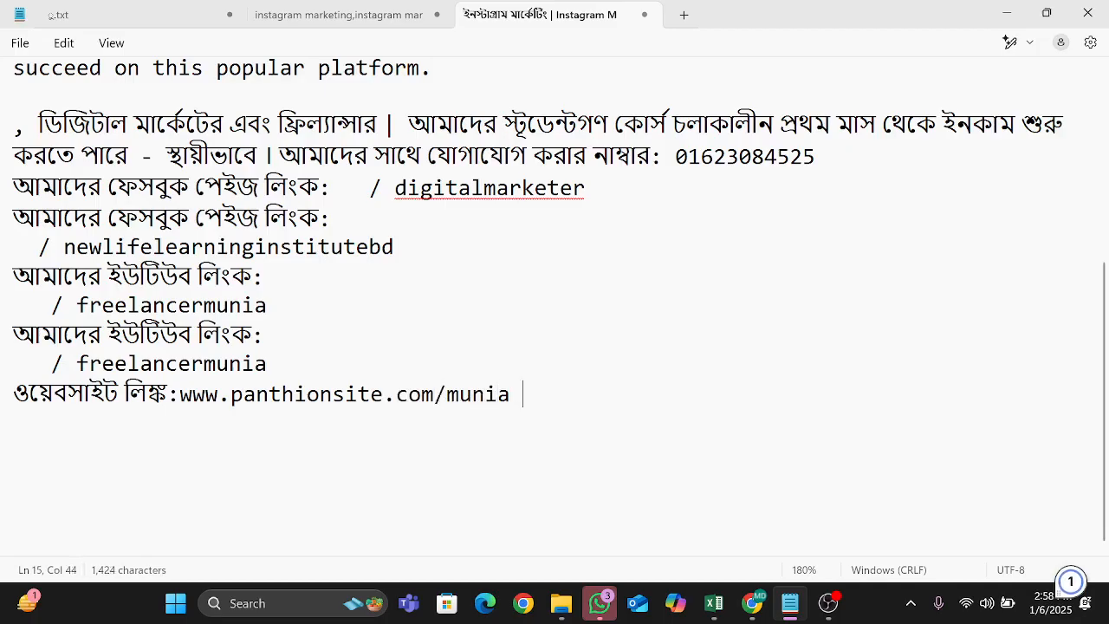
# Review the edited description and copy its entire text, from the title line through the website link.
pyautogui.scroll(4, 482, 260)
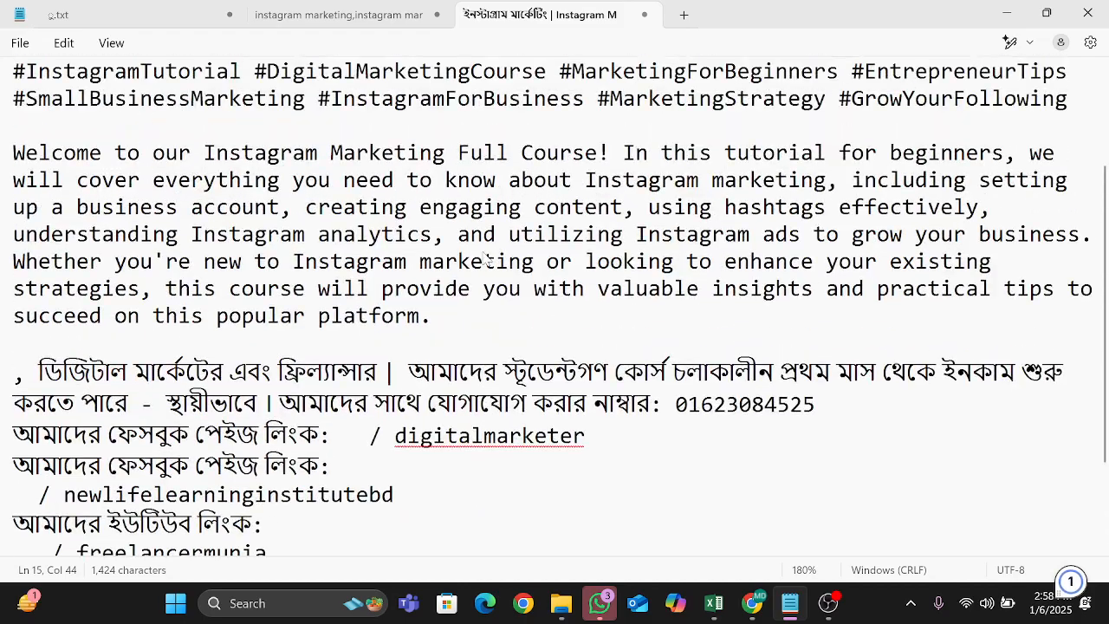
pyautogui.scroll(1, 482, 260)
pyautogui.scroll(-2, 482, 260)
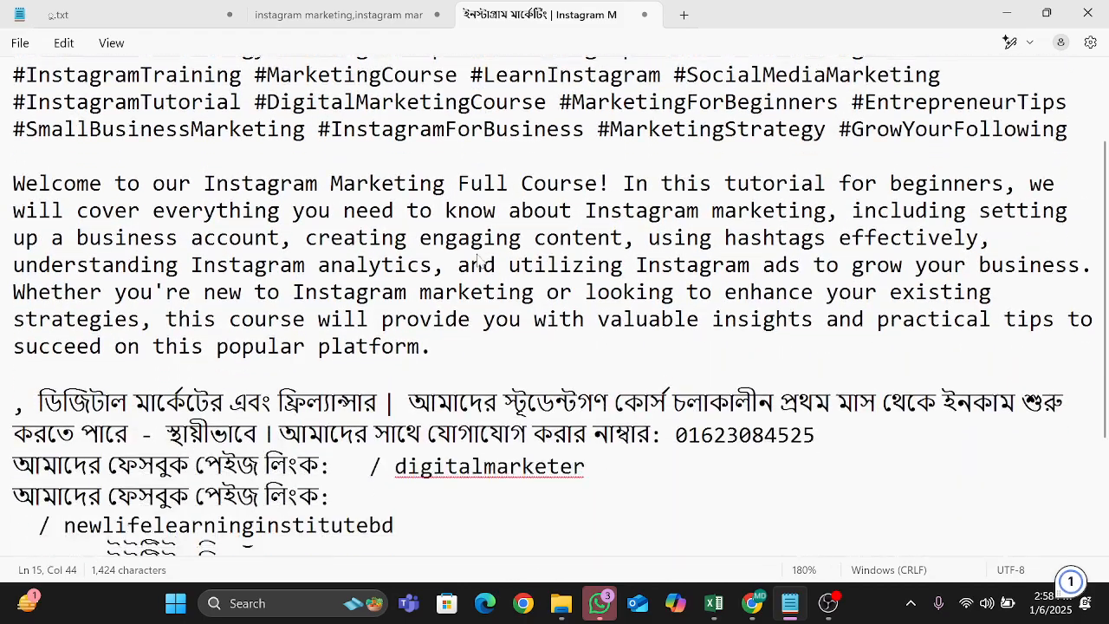
pyautogui.scroll(2, 482, 260)
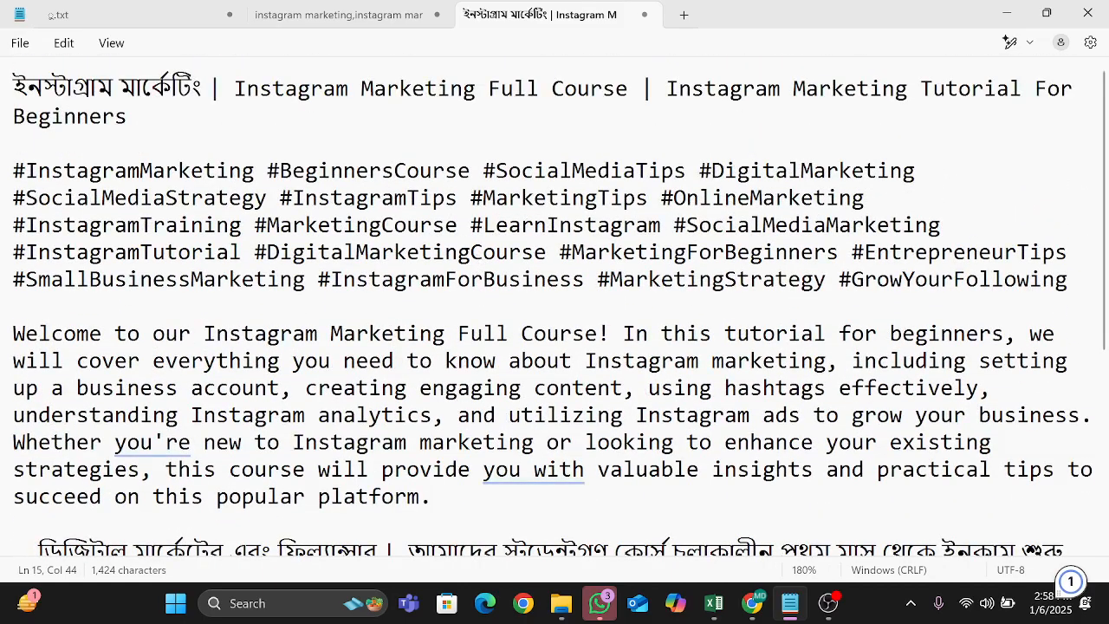
pyautogui.scroll(-1, 282, 288)
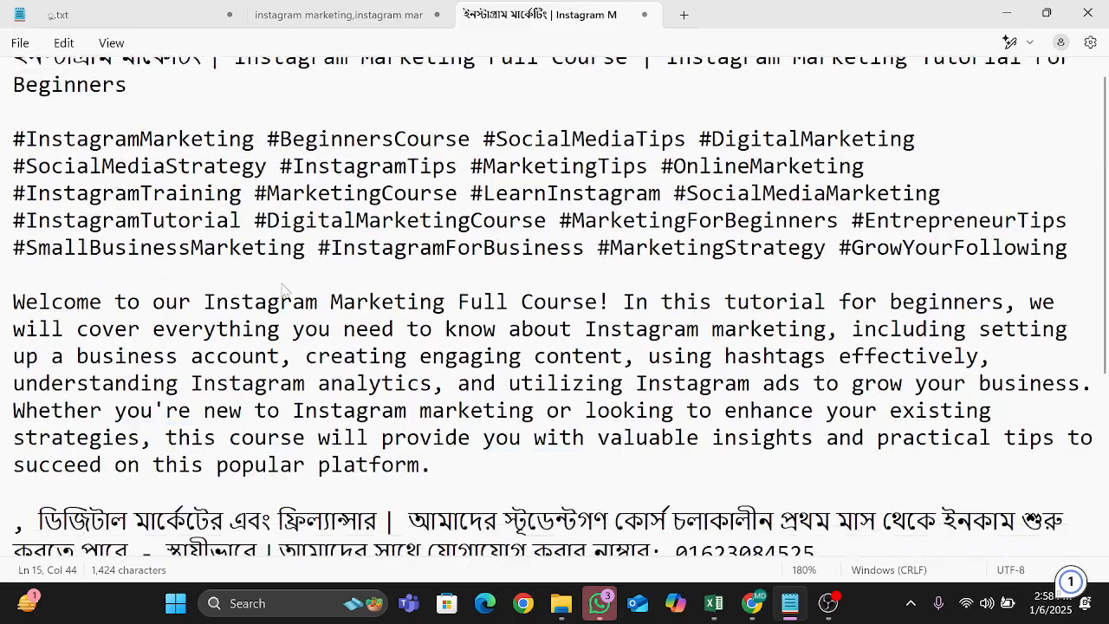
pyautogui.scroll(-3, 282, 288)
pyautogui.scroll(4, 281, 289)
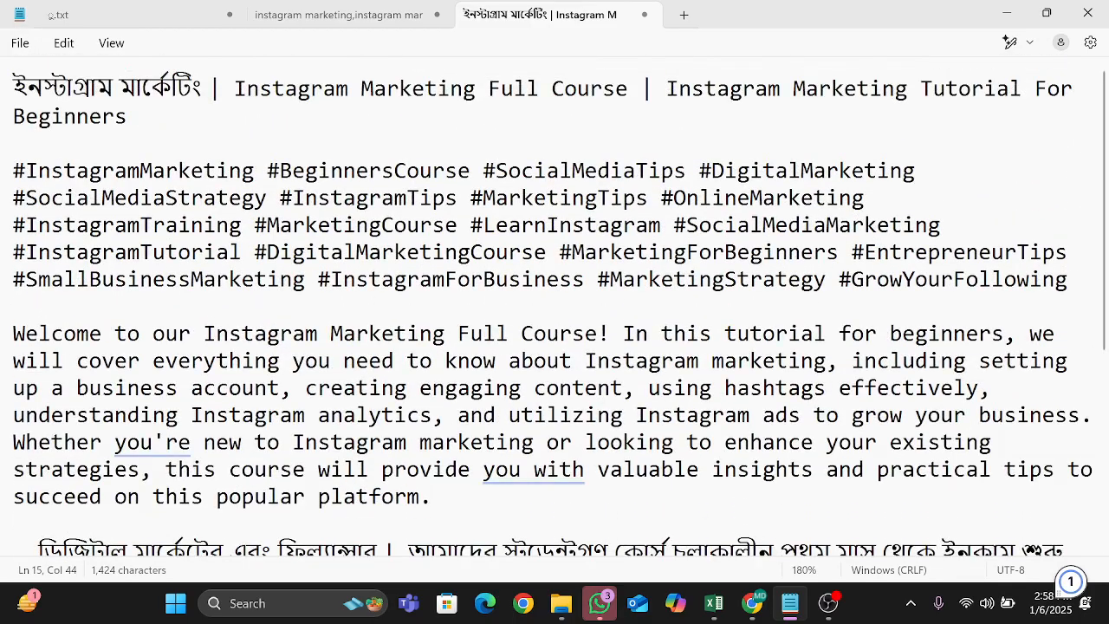
pyautogui.moveTo(13, 86); pyautogui.dragTo(477, 544)
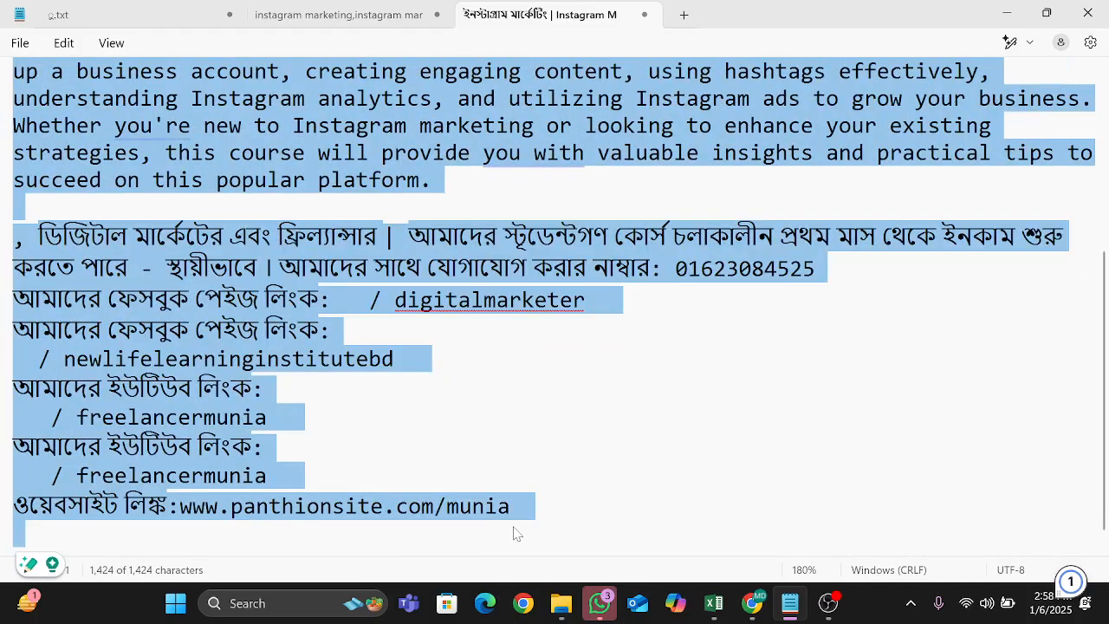
pyautogui.scroll(4, 515, 520)
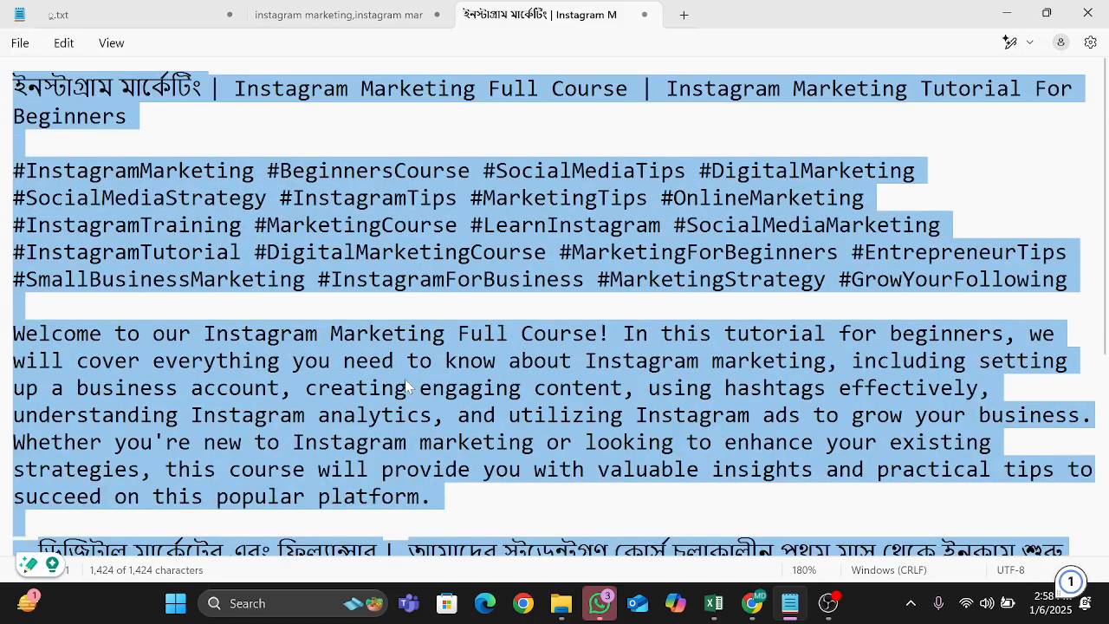
pyautogui.click(305, 145)
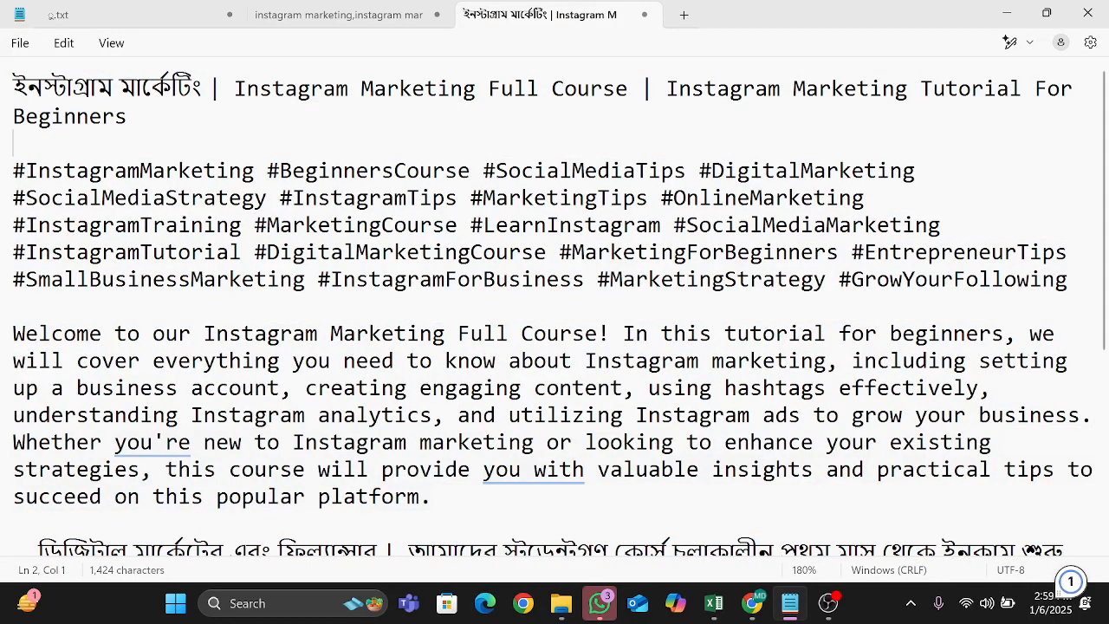
# Switch to the YouTube Studio upload in Chrome and paste the copied text into the video's empty description.
pyautogui.click(752, 603)
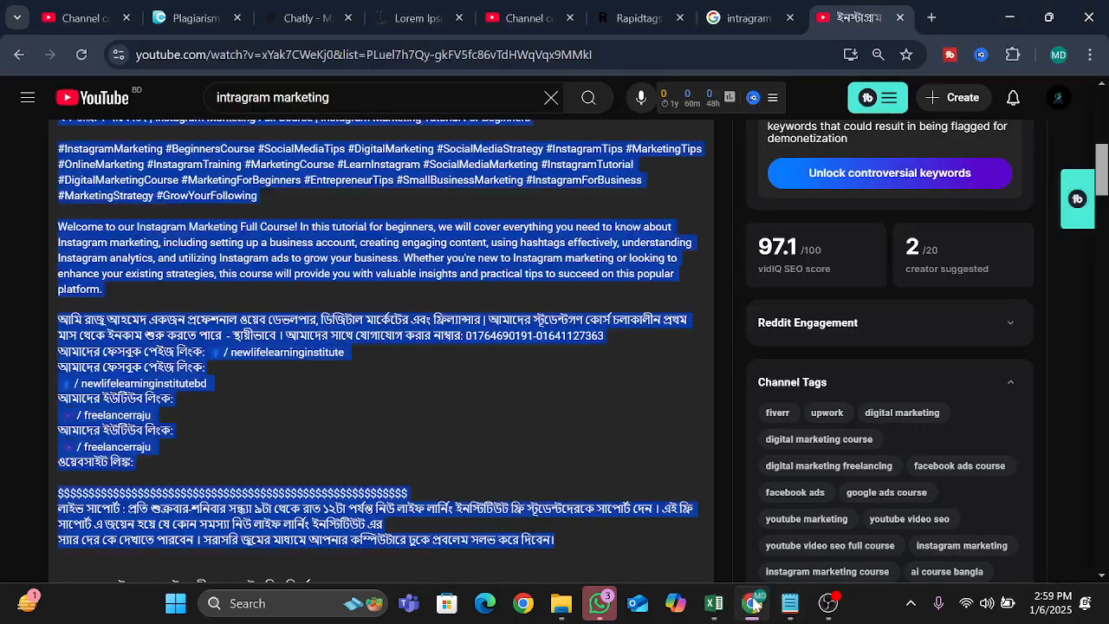
pyautogui.click(524, 19)
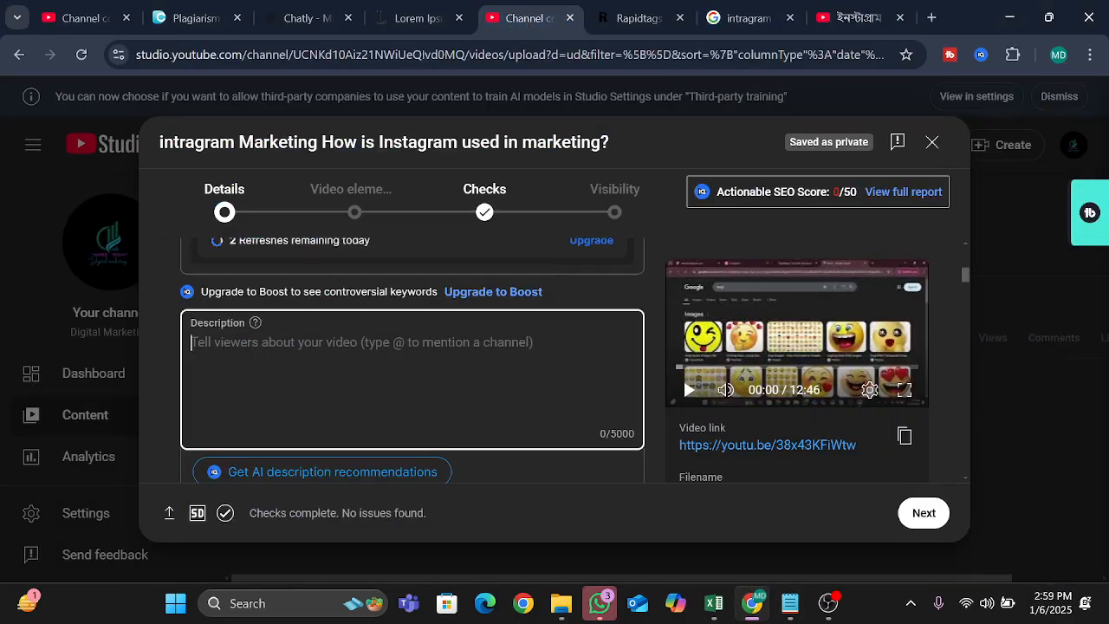
pyautogui.hotkey('ctrl', 'v')
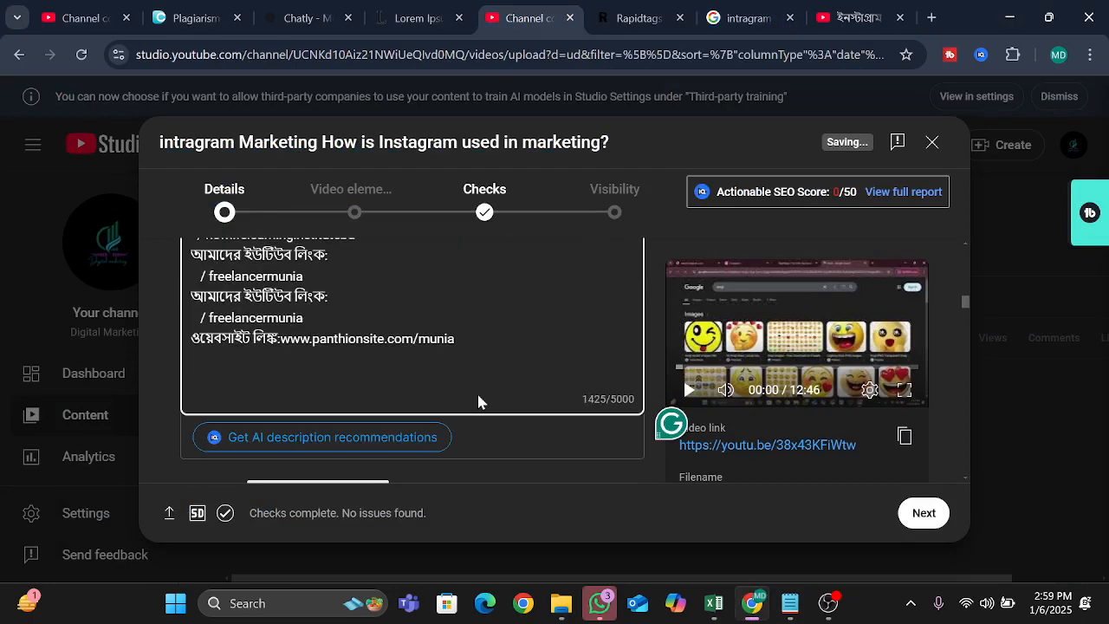
pyautogui.scroll(-2, 453, 379)
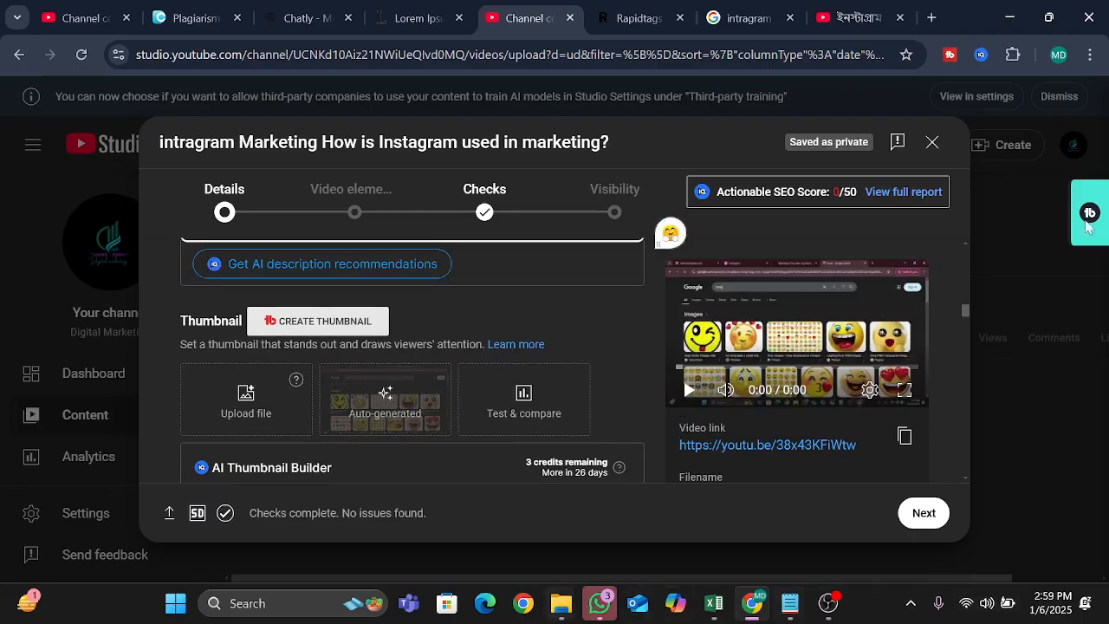
# Minimize the browser and Notepad, then open Canva in a new maximized Chrome window under the other profile.
pyautogui.click(1014, 18)
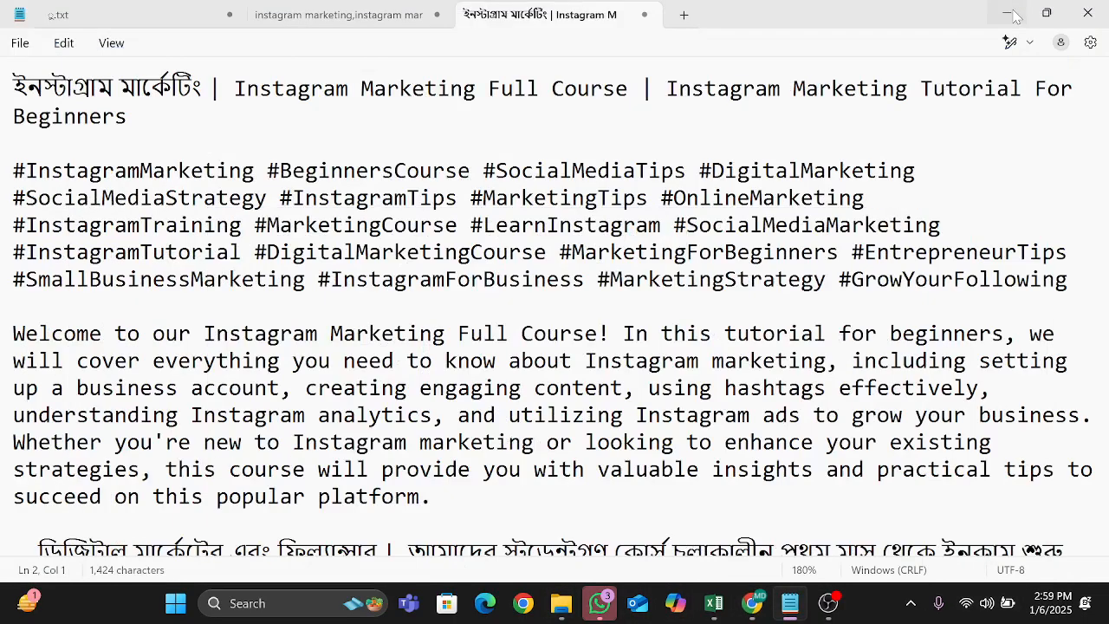
pyautogui.click(1015, 17)
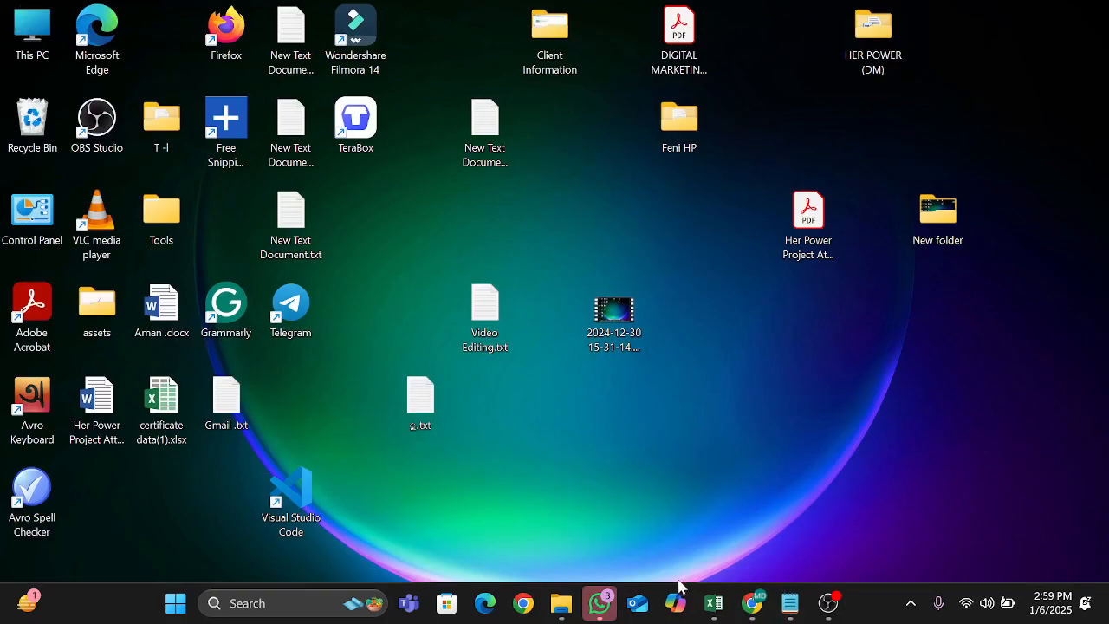
pyautogui.click(524, 604)
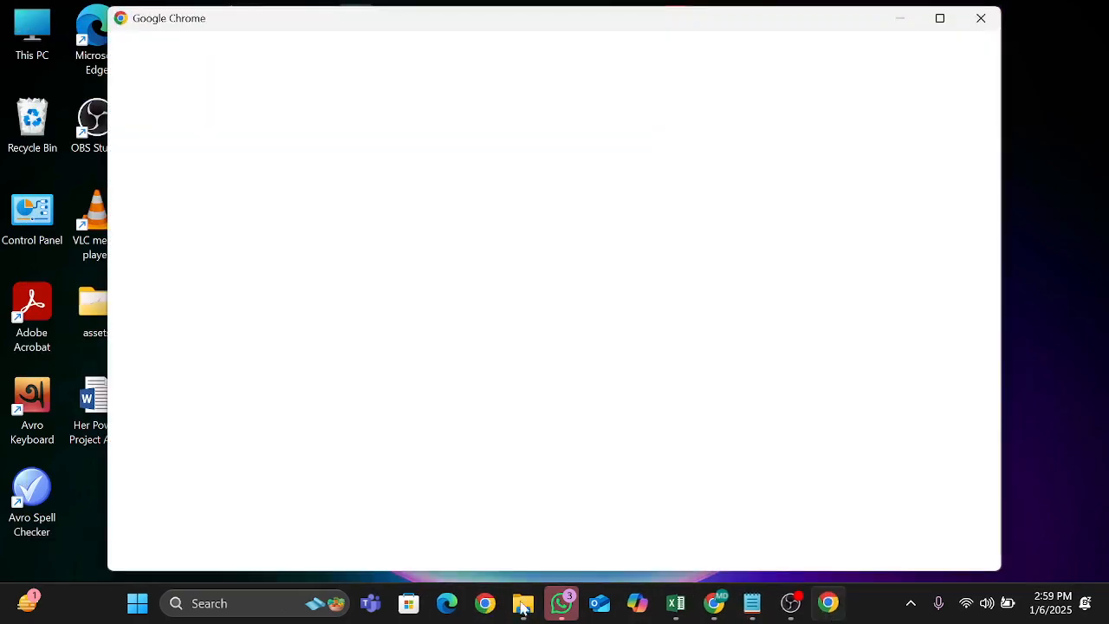
pyautogui.click(621, 386)
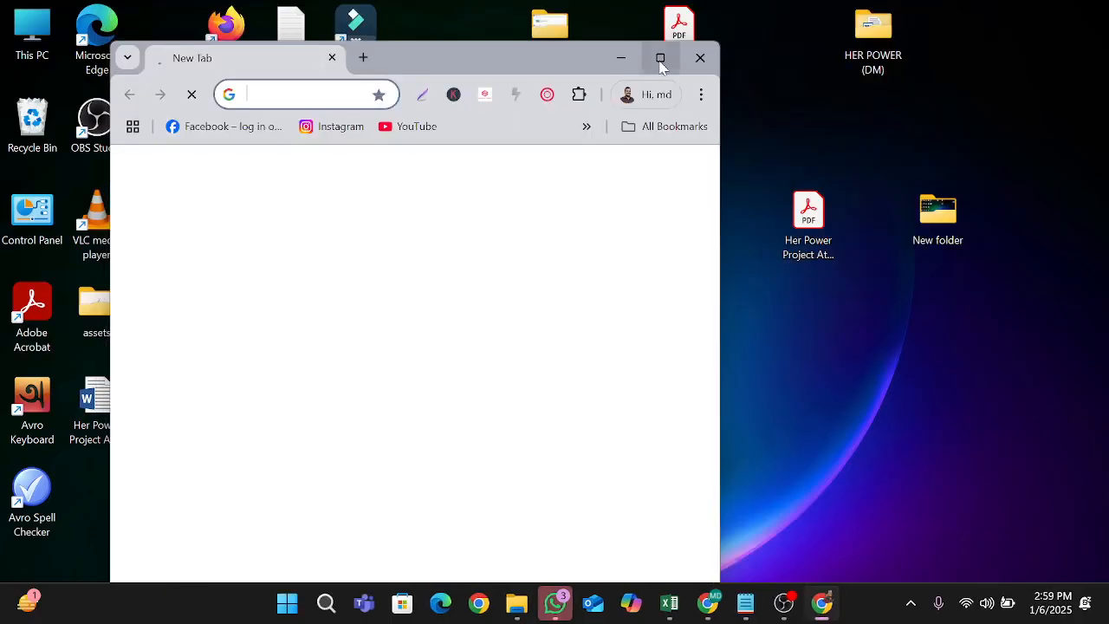
pyautogui.click(660, 61)
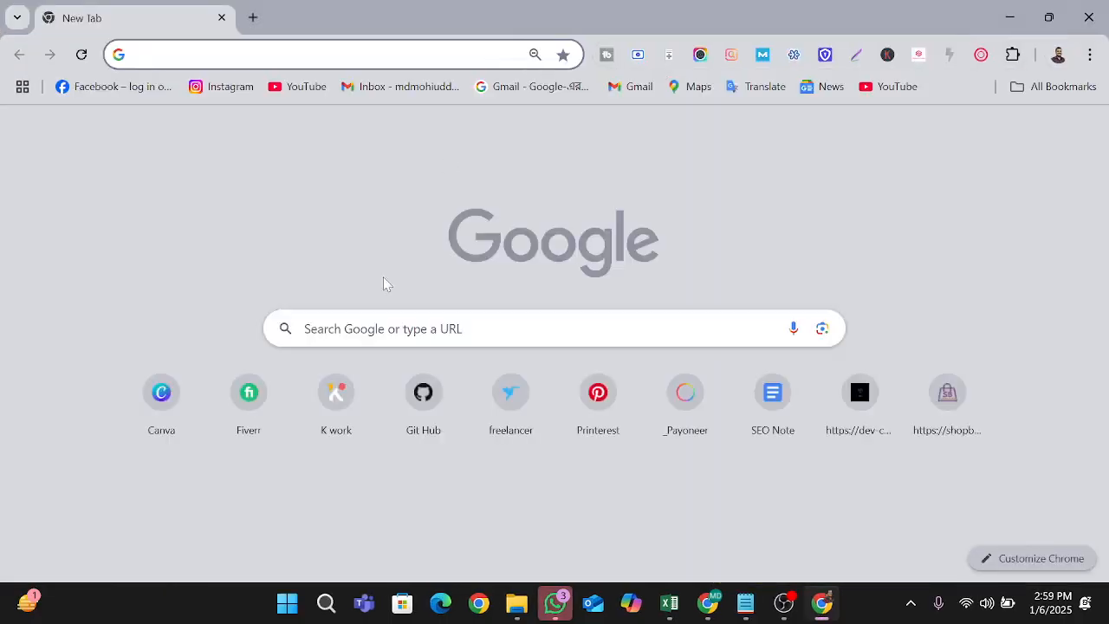
pyautogui.click(156, 414)
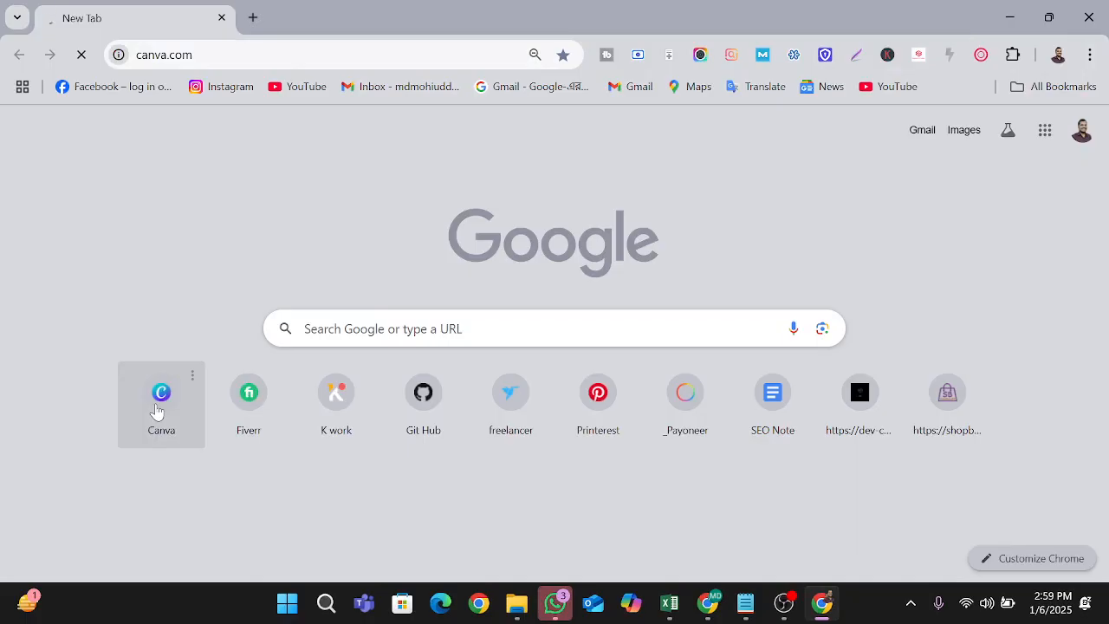
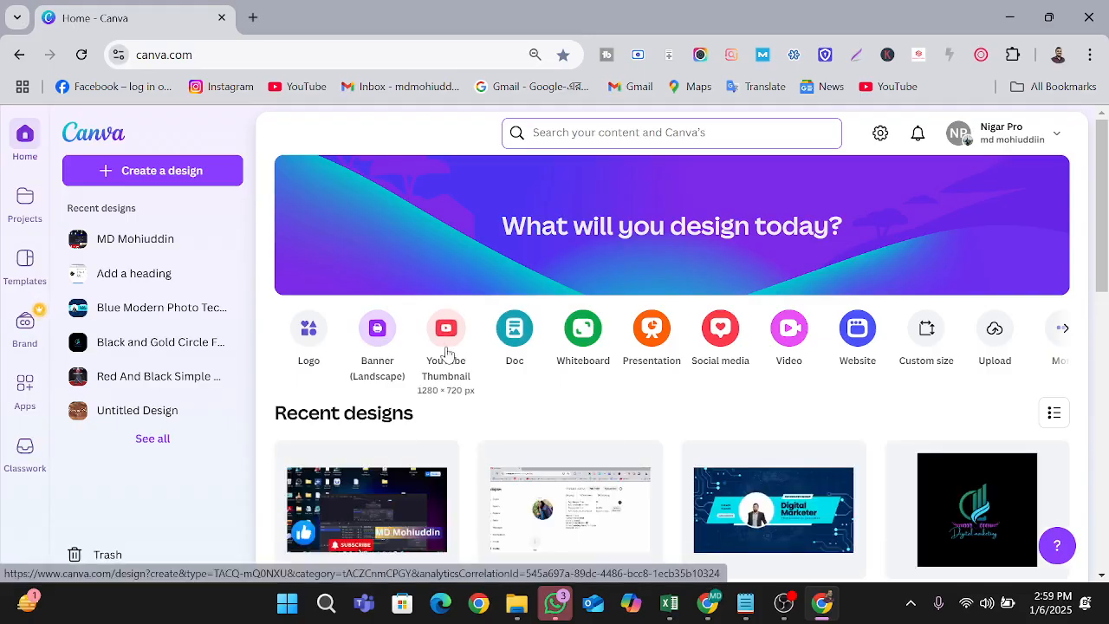
# Create a YouTube Thumbnail design and apply the orange "How to Generate More YouTube Viewers" template.
pyautogui.click(446, 346)
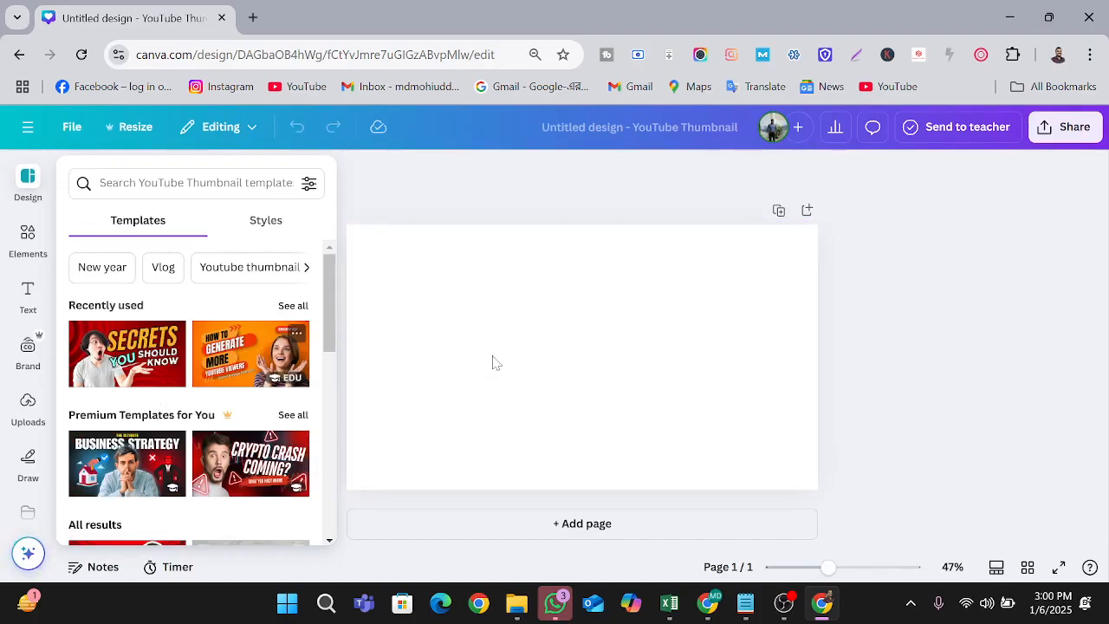
pyautogui.click(262, 355)
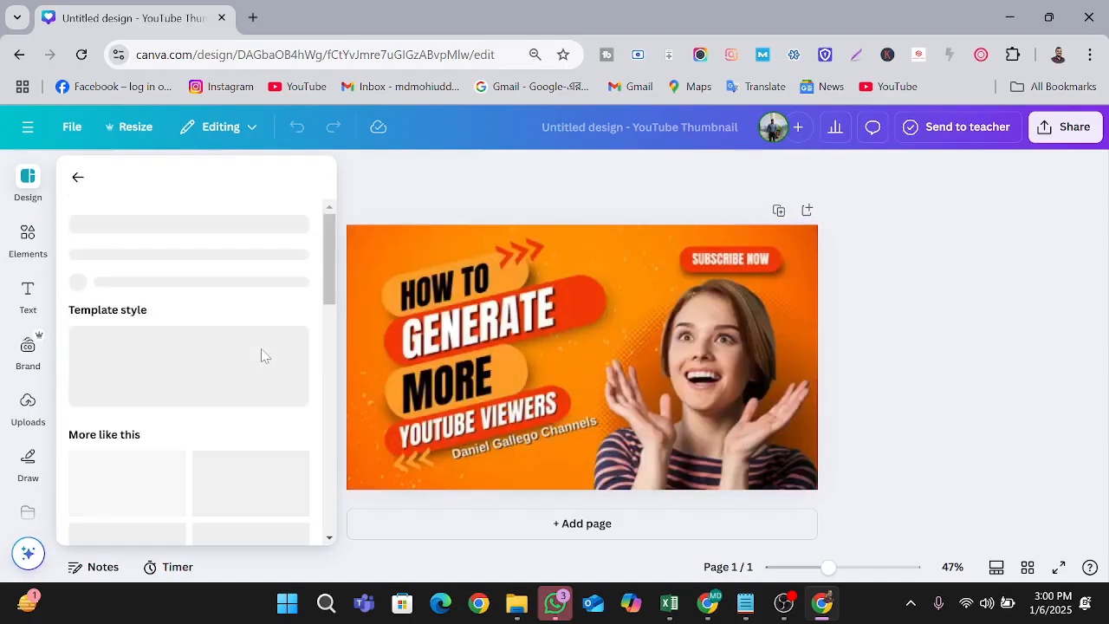
pyautogui.click(701, 364)
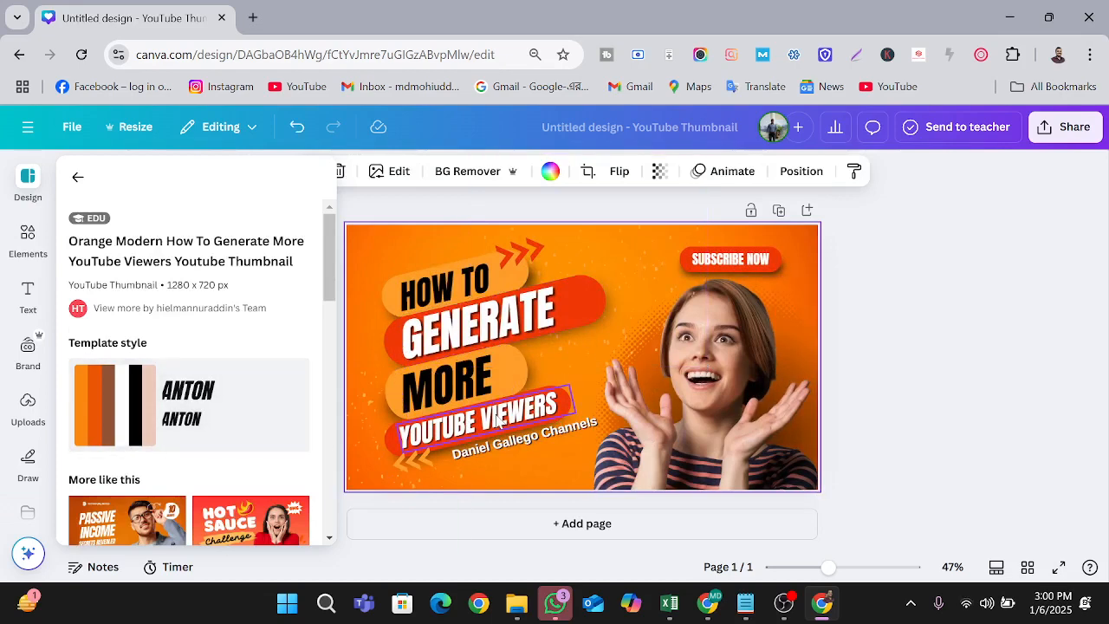
# Replace the channel name line below YOUTUBE VIEWERS with "Digital Marketer".
pyautogui.click(494, 446)
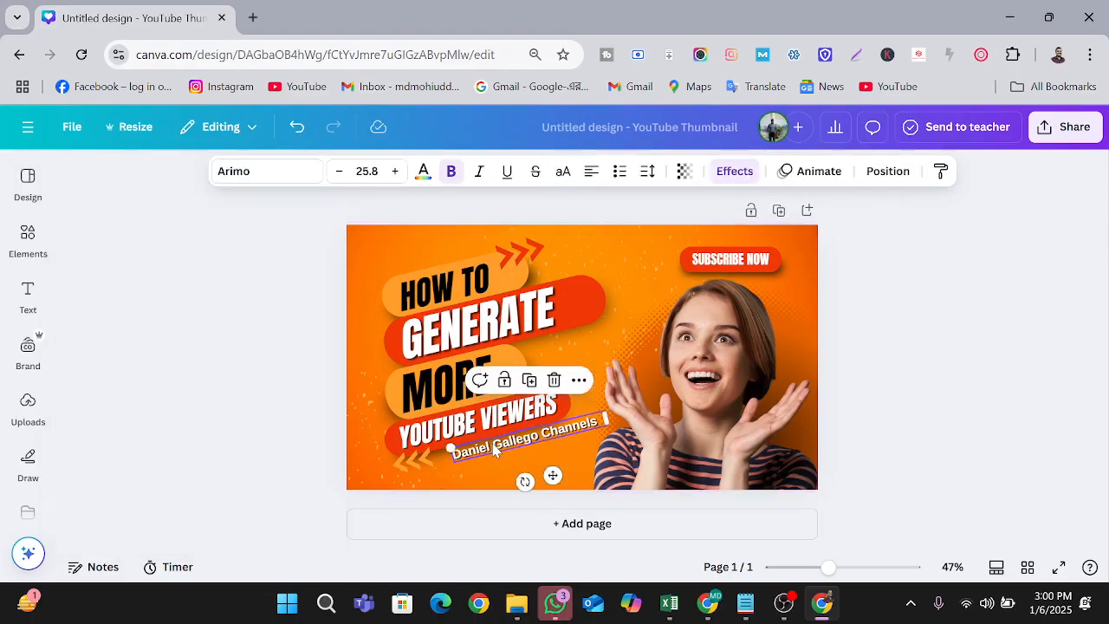
pyautogui.click(493, 446)
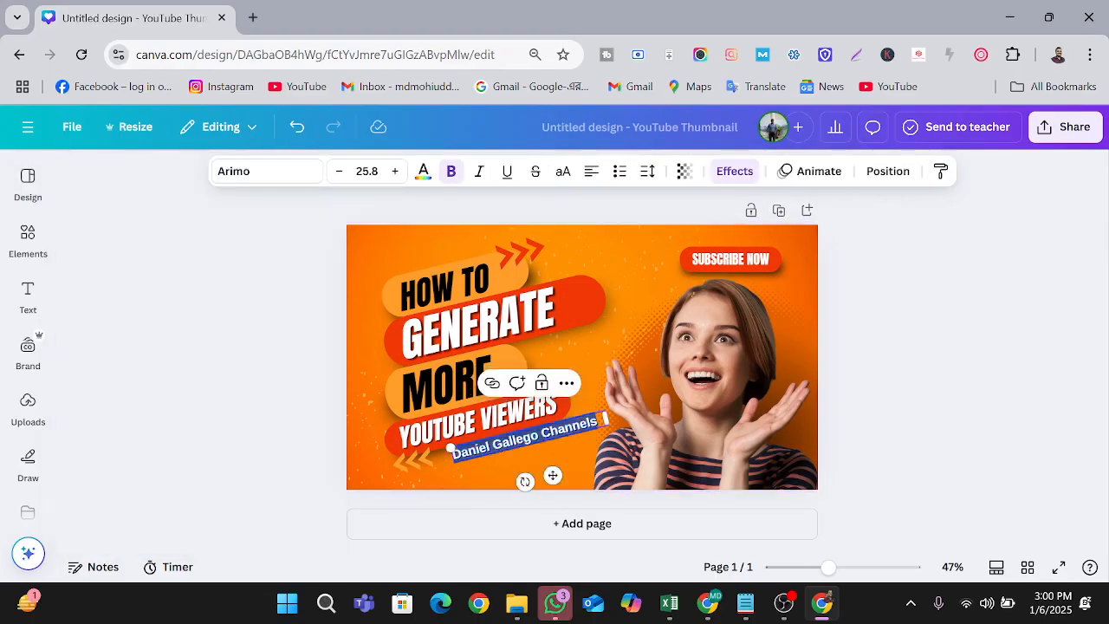
pyautogui.write('Digit')
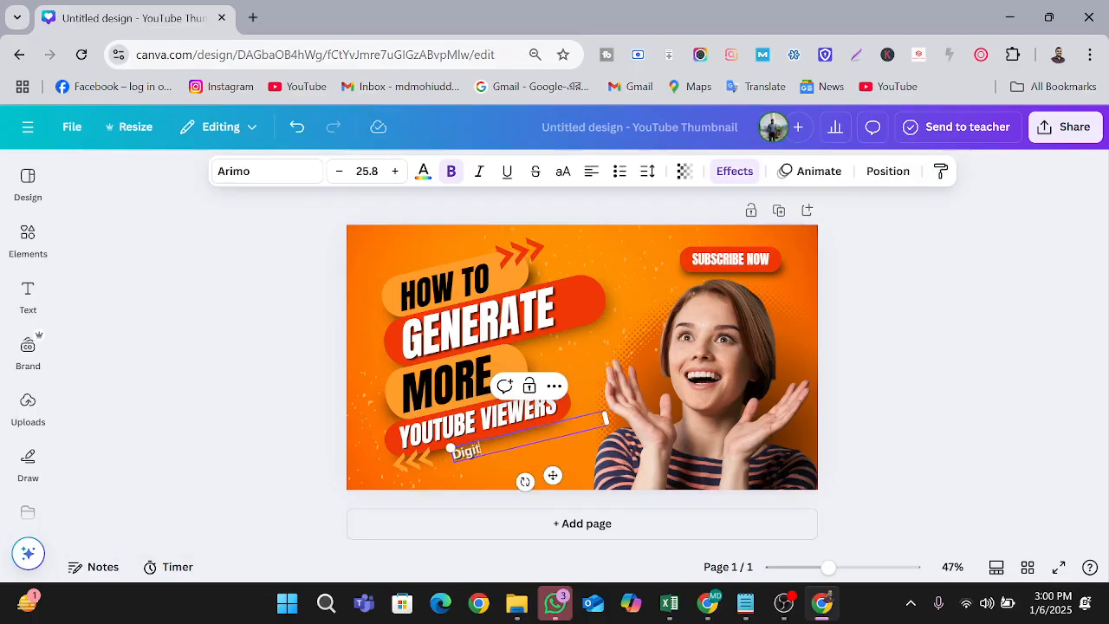
pyautogui.write('al Marketer')
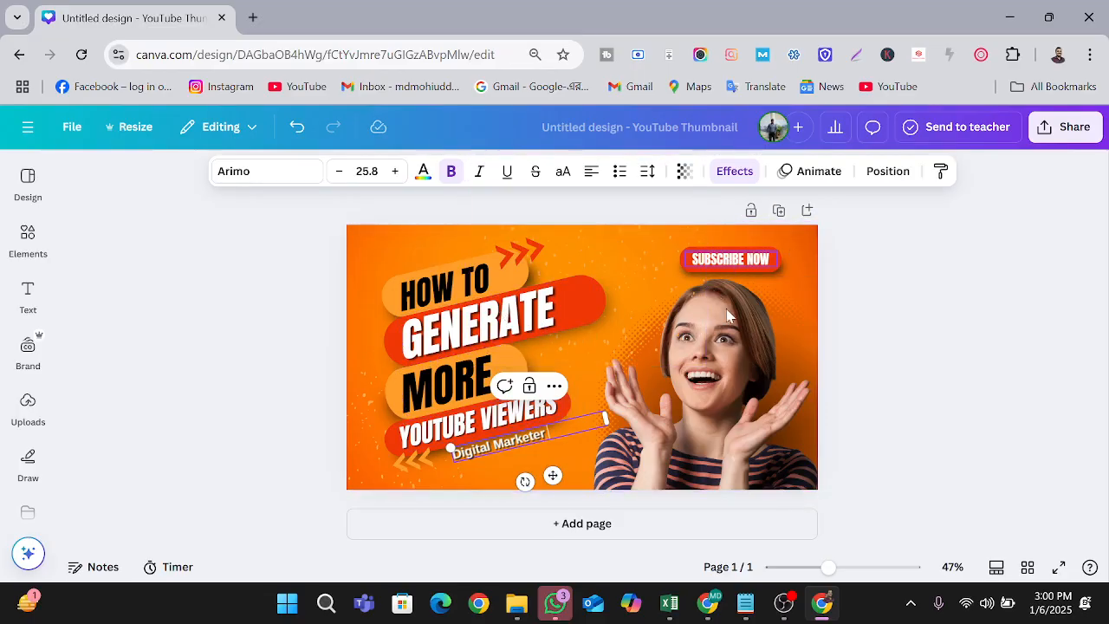
pyautogui.click(1056, 395)
# Browse the uploaded images, try the cut-out of the woman in the green scarf over the template's photo, and delete it again.
pyautogui.click(755, 404)
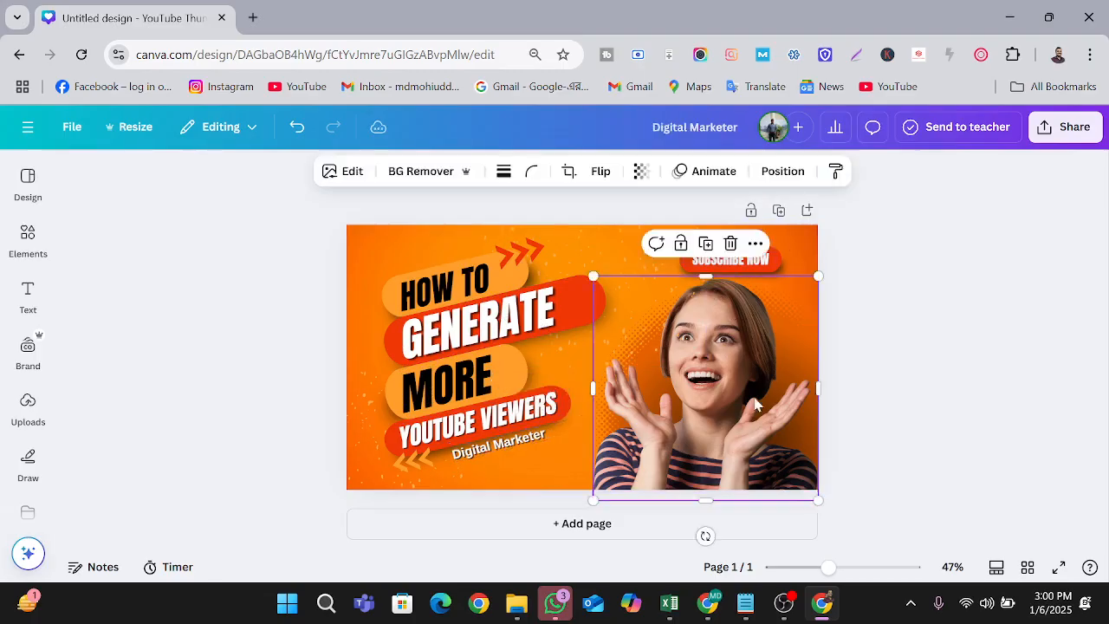
pyautogui.click(27, 415)
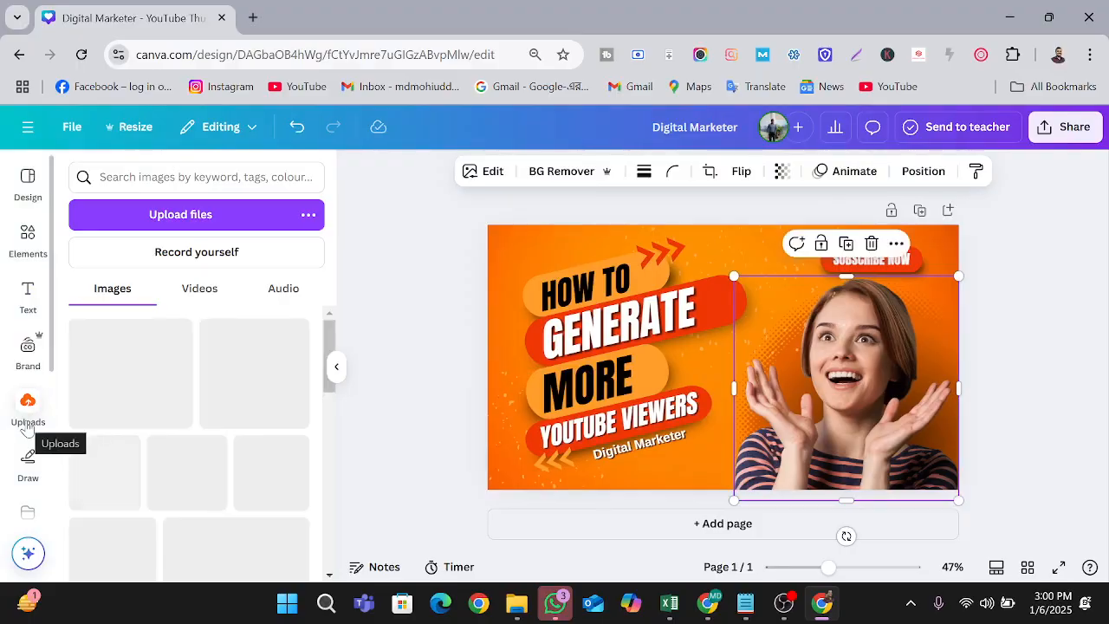
pyautogui.scroll(-3, 140, 437)
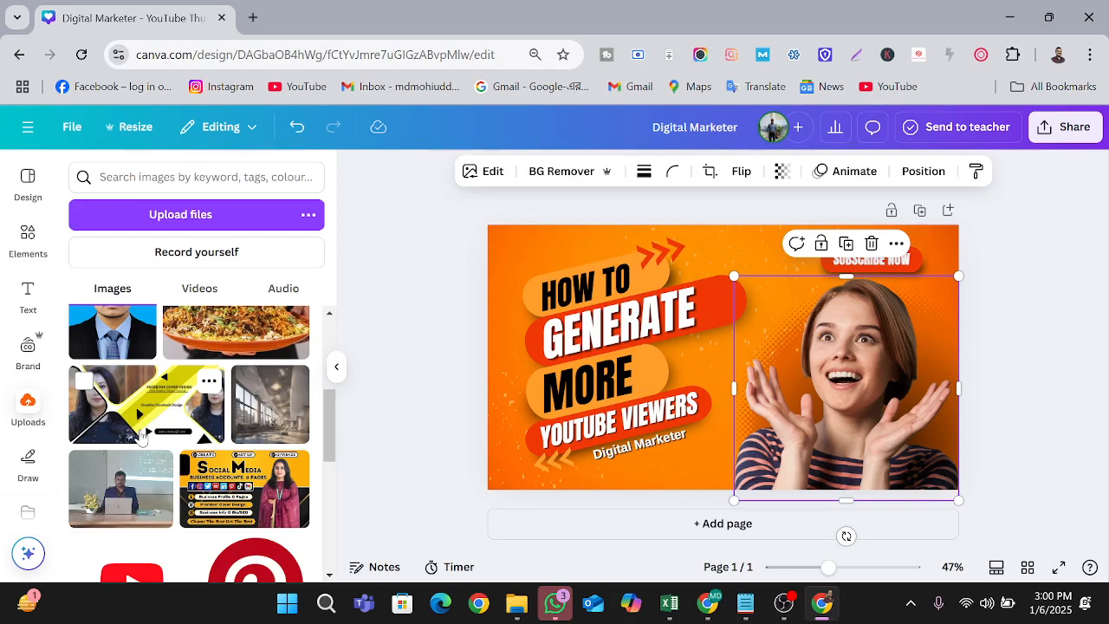
pyautogui.scroll(-3, 141, 437)
pyautogui.scroll(5, 140, 437)
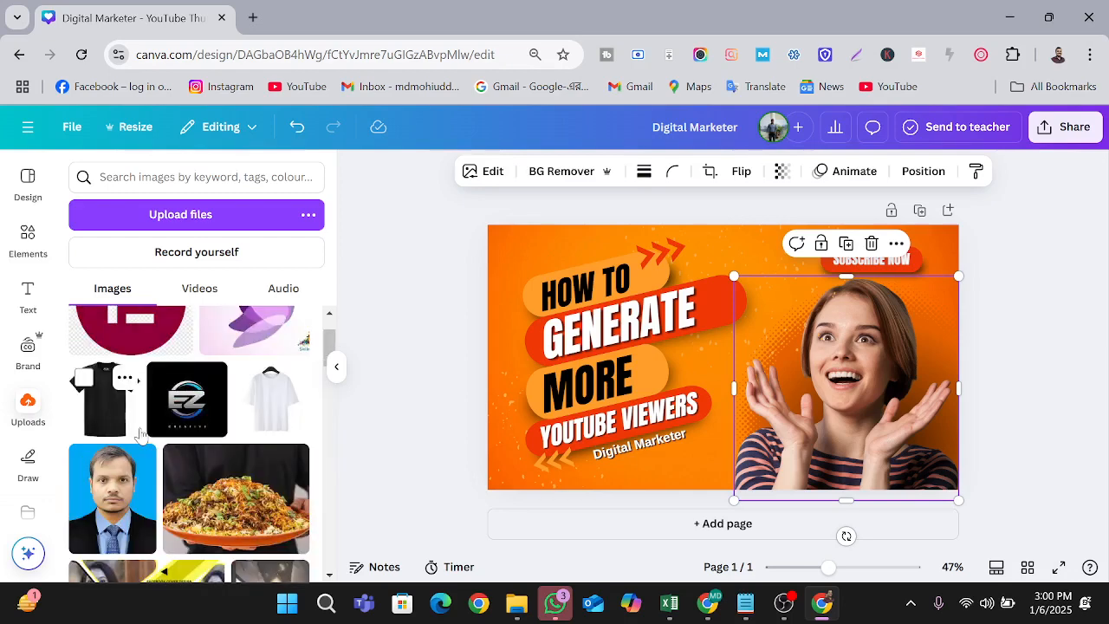
pyautogui.scroll(-3, 141, 433)
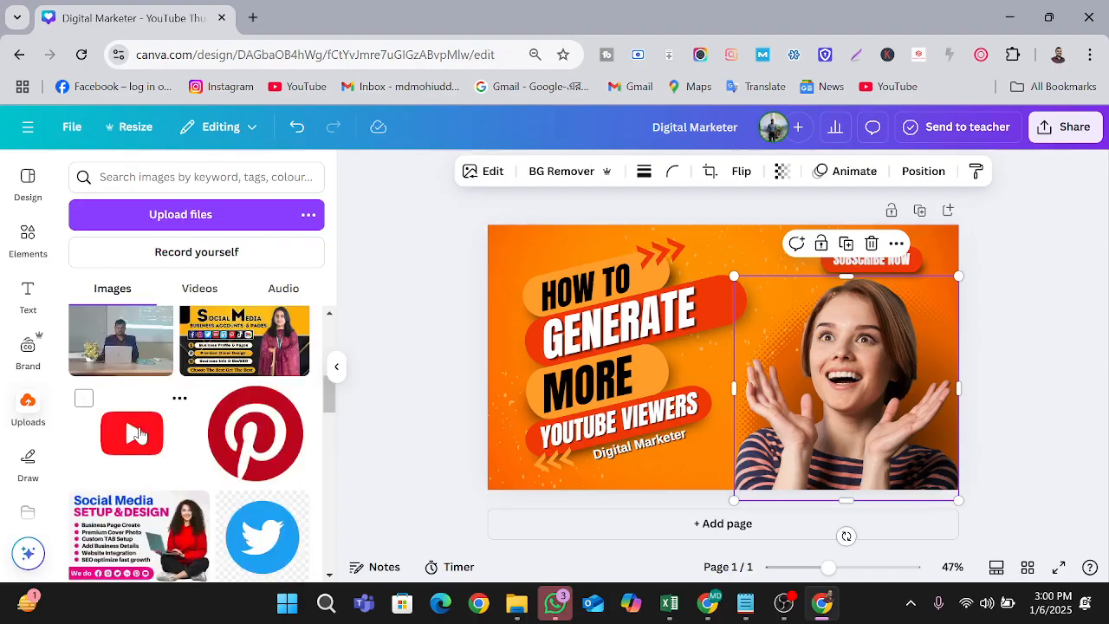
pyautogui.scroll(-3, 139, 433)
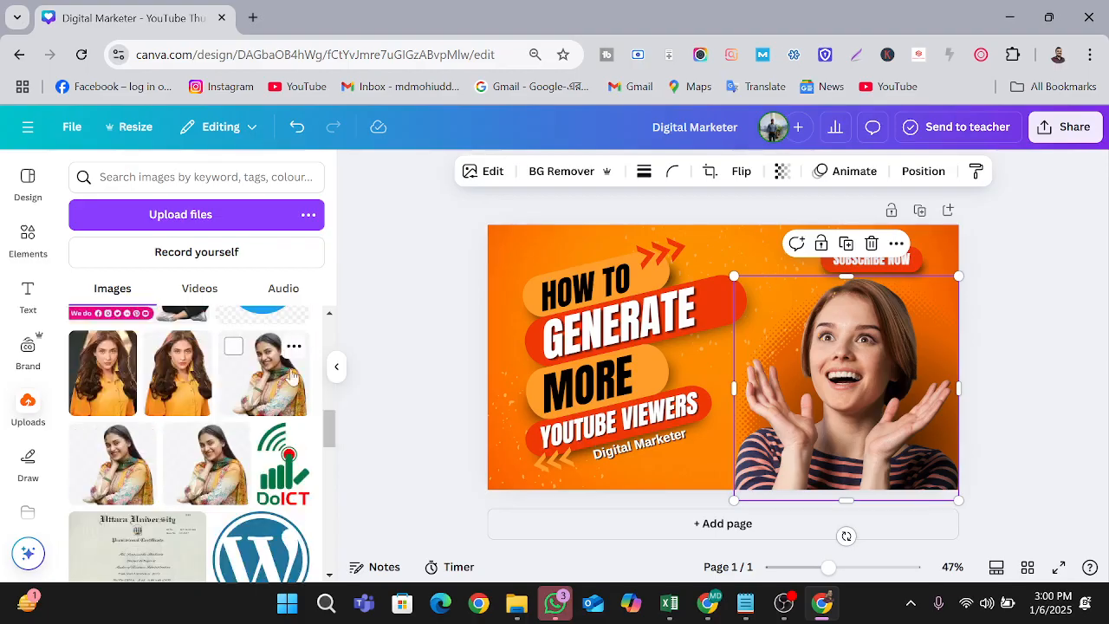
pyautogui.moveTo(293, 374); pyautogui.dragTo(905, 394)
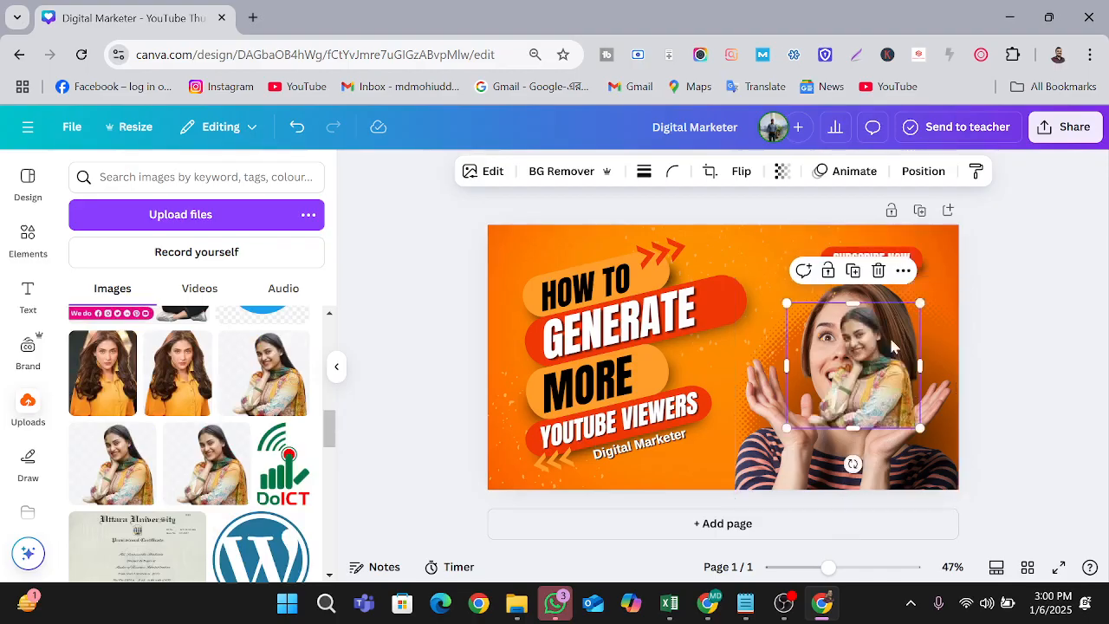
pyautogui.press('Delete')
# Delete the template's photo of the surprised woman in the striped shirt from the thumbnail.
pyautogui.click(825, 384)
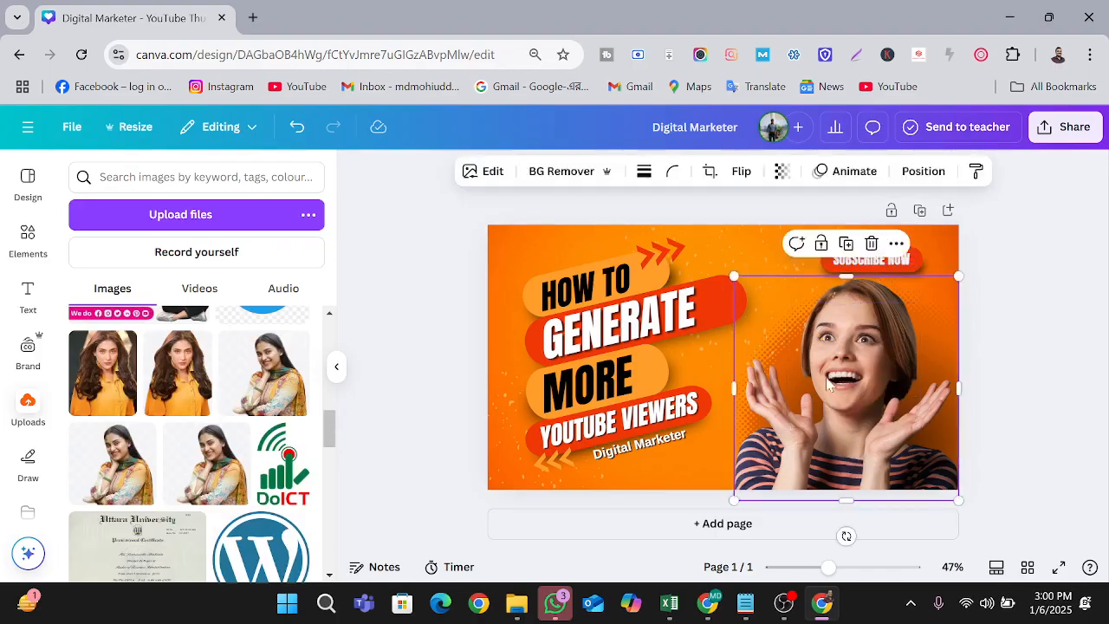
pyautogui.moveTo(177, 373); pyautogui.dragTo(315, 507)
pyautogui.click(860, 381)
pyautogui.click(872, 244)
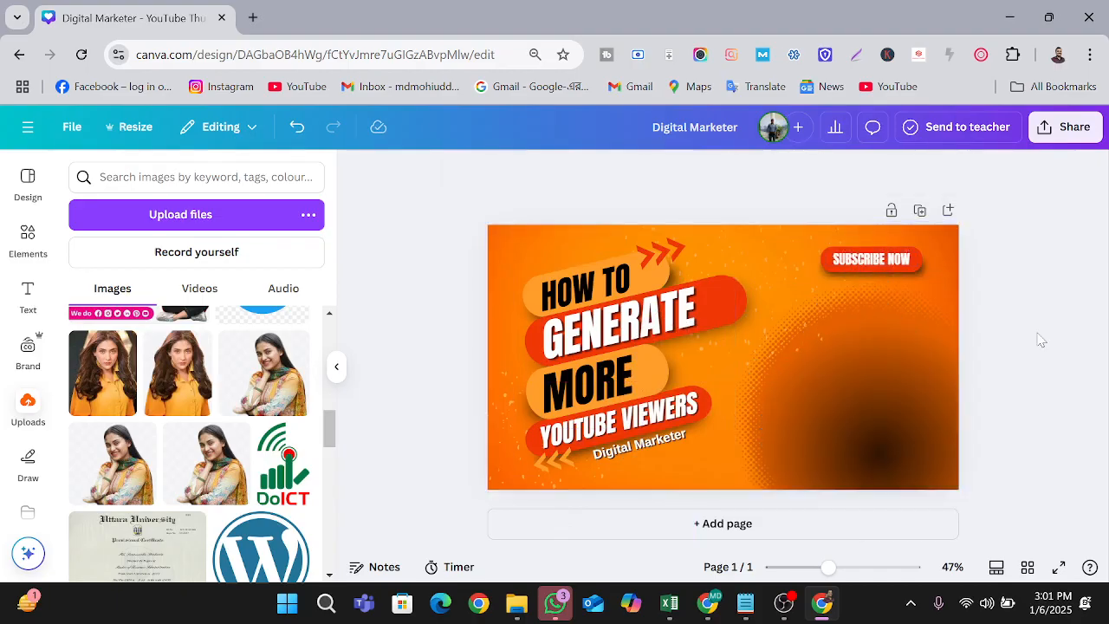
# Place the uploaded cut-out of the woman in the green scarf over the dark glow in the thumbnail's lower right.
pyautogui.click(885, 364)
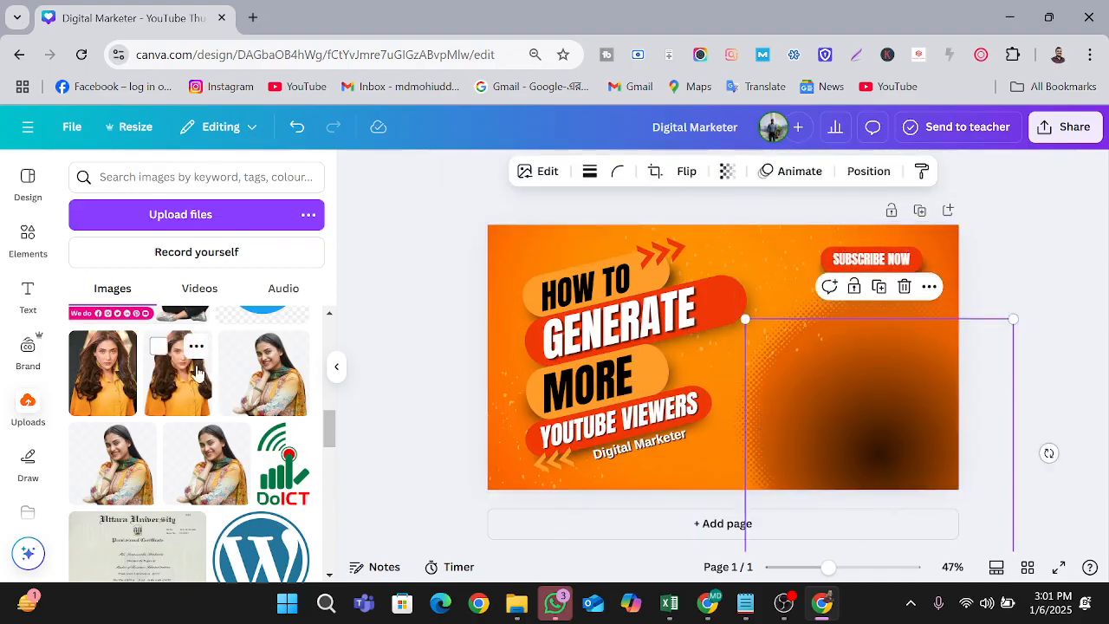
pyautogui.moveTo(262, 381); pyautogui.dragTo(846, 394)
pyautogui.click(995, 319)
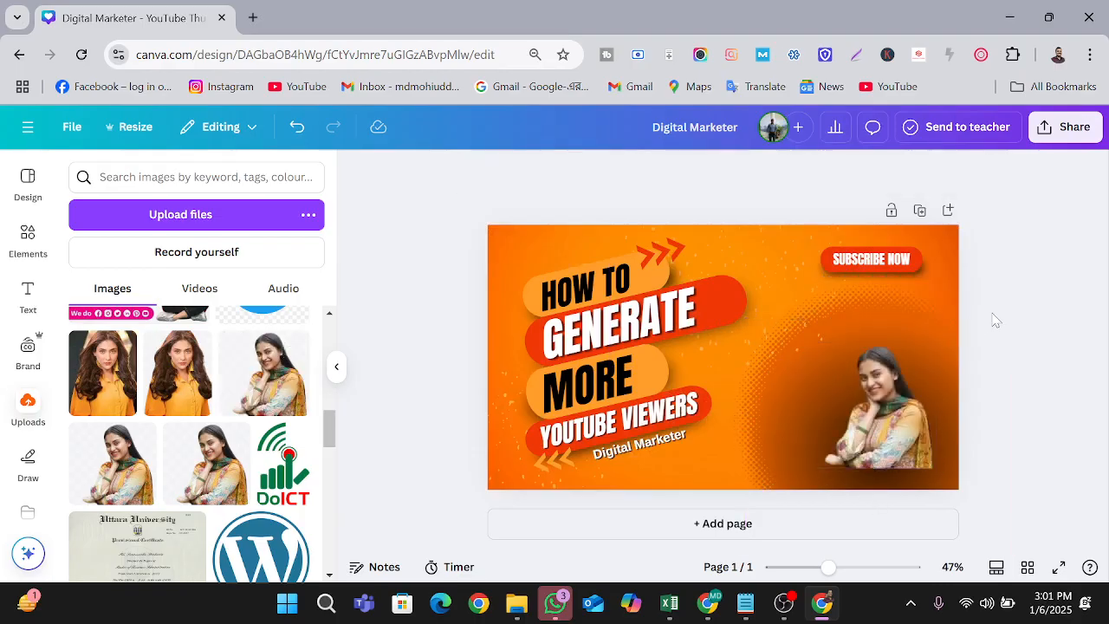
pyautogui.click(890, 385)
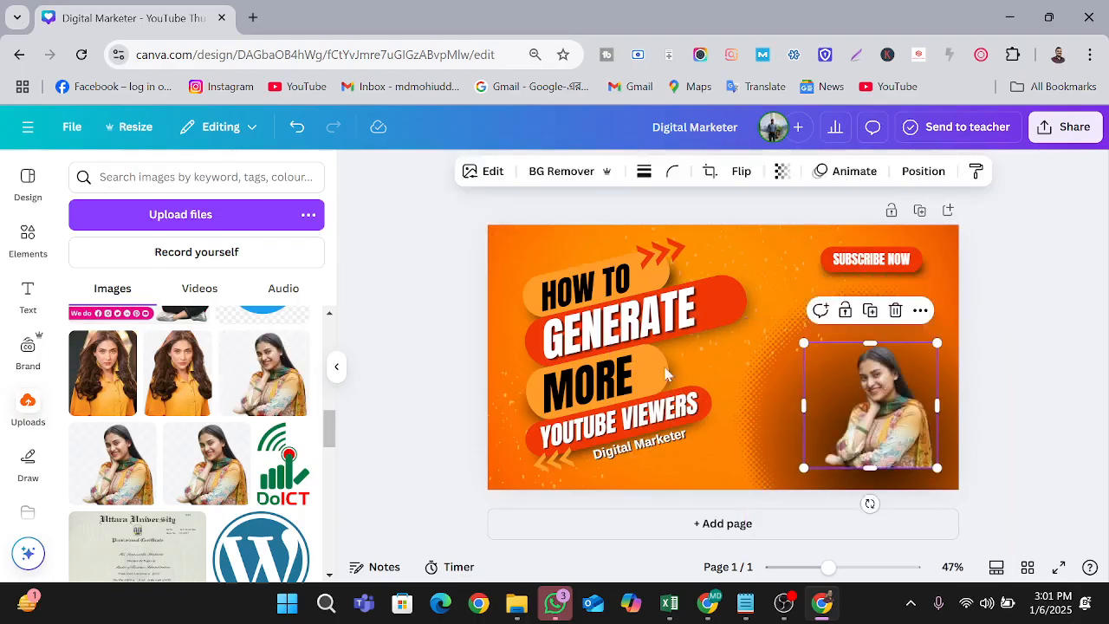
# Replace the headline word GENERATE with "INSTRAGRAM" and widen its text box to fit the word on one line.
pyautogui.click(581, 294)
pyautogui.click(594, 335)
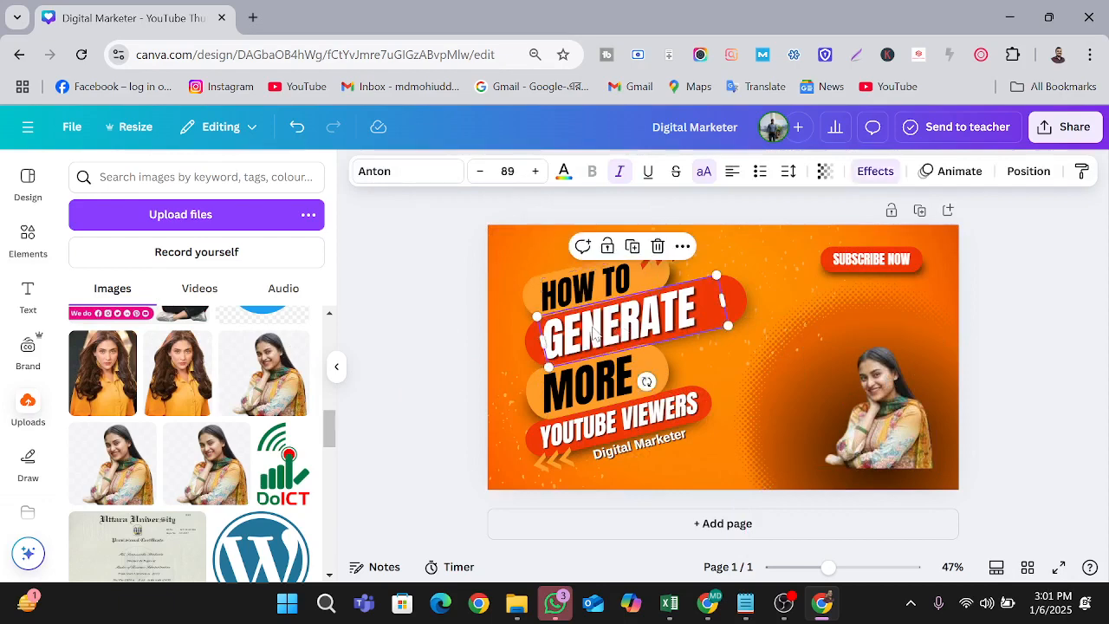
pyautogui.doubleClick(595, 334)
pyautogui.press('BackSpace')
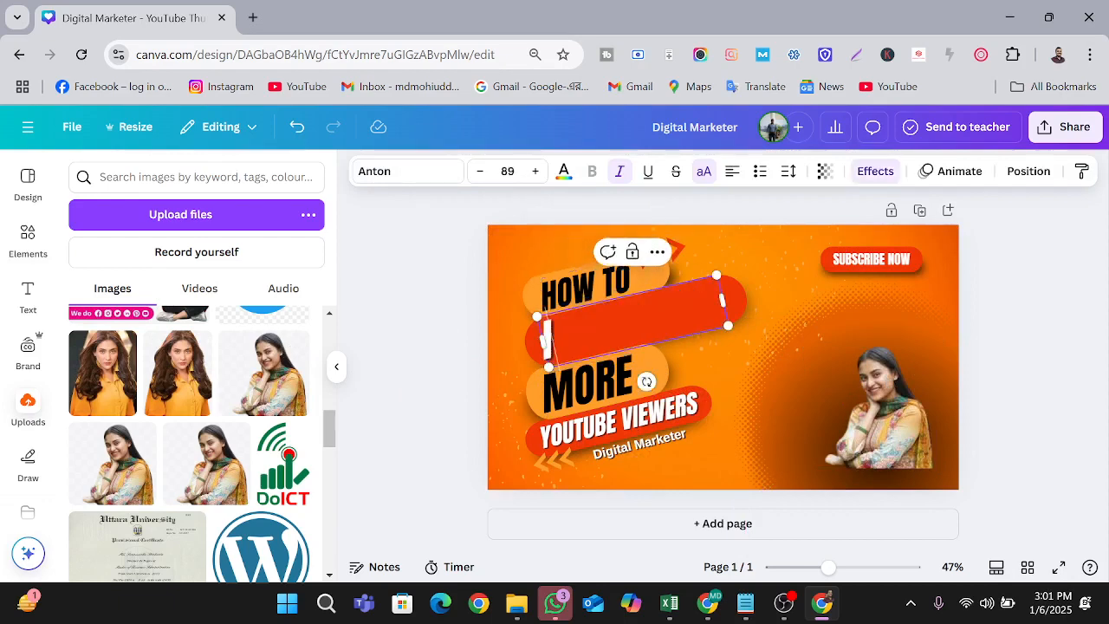
pyautogui.write('INSTR')
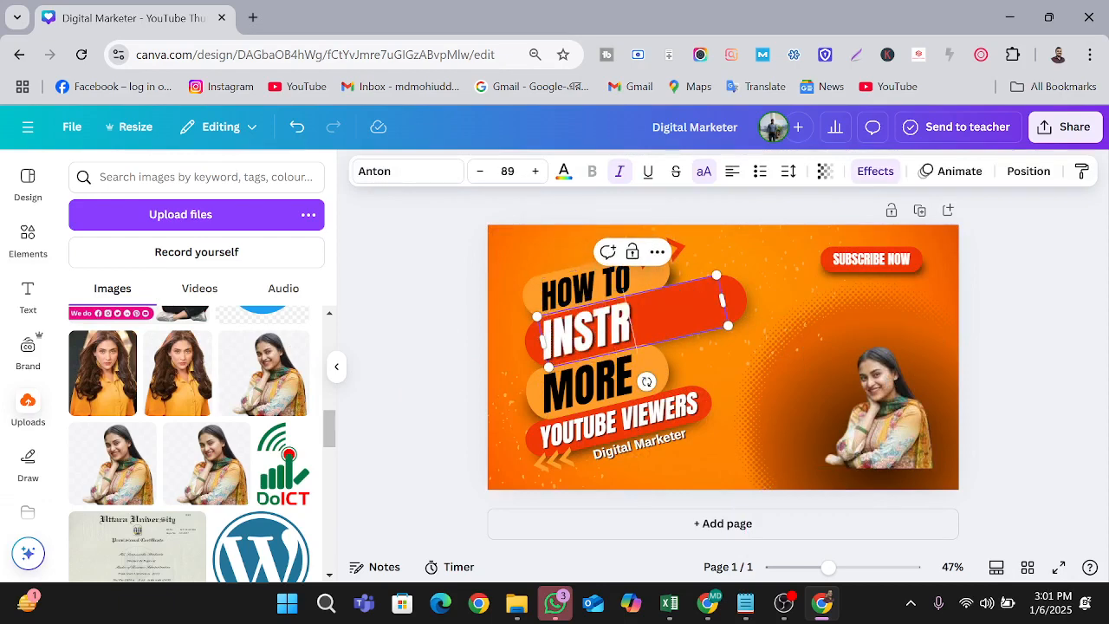
pyautogui.write('AGRAM')
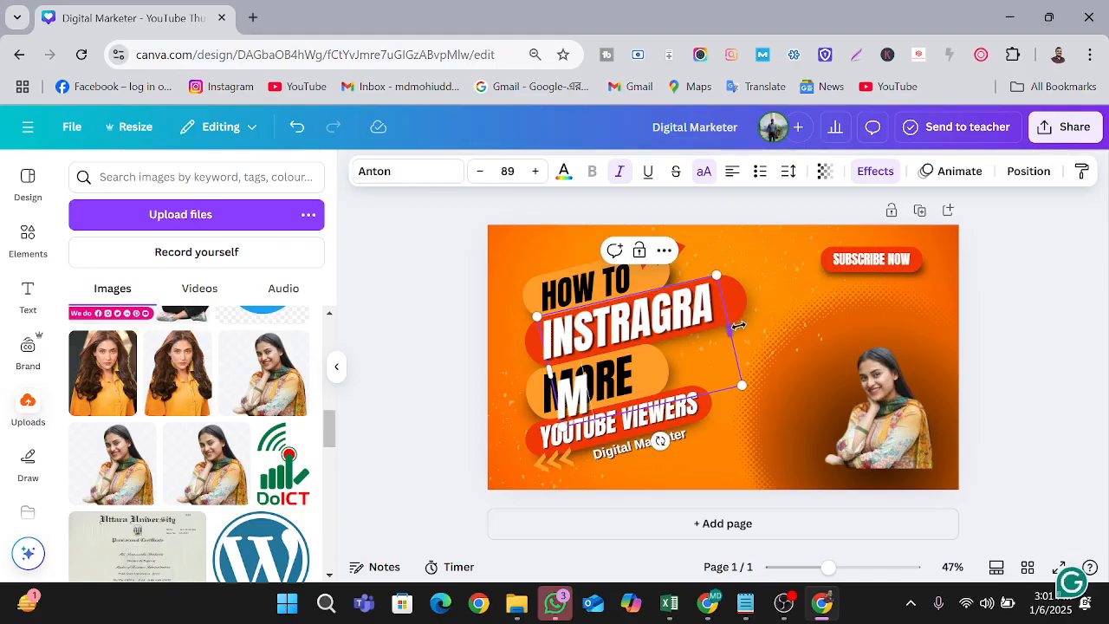
pyautogui.moveTo(733, 322); pyautogui.dragTo(770, 316)
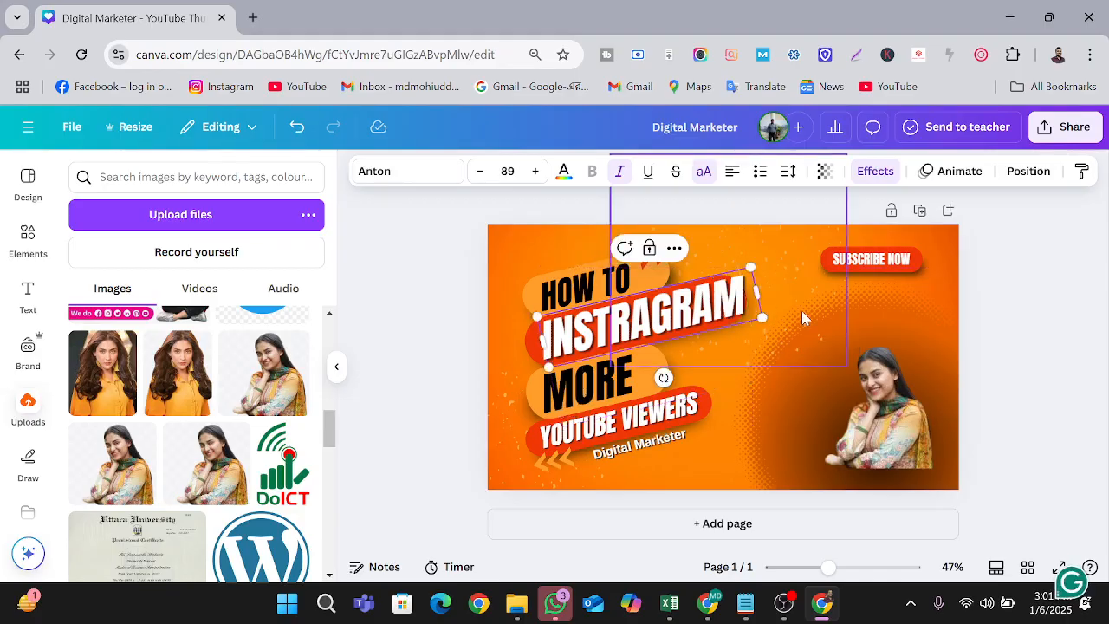
pyautogui.click(801, 310)
# Correct the spelling of the second headline word to "INSTAGRAM" by removing the extra R.
pyautogui.click(637, 325)
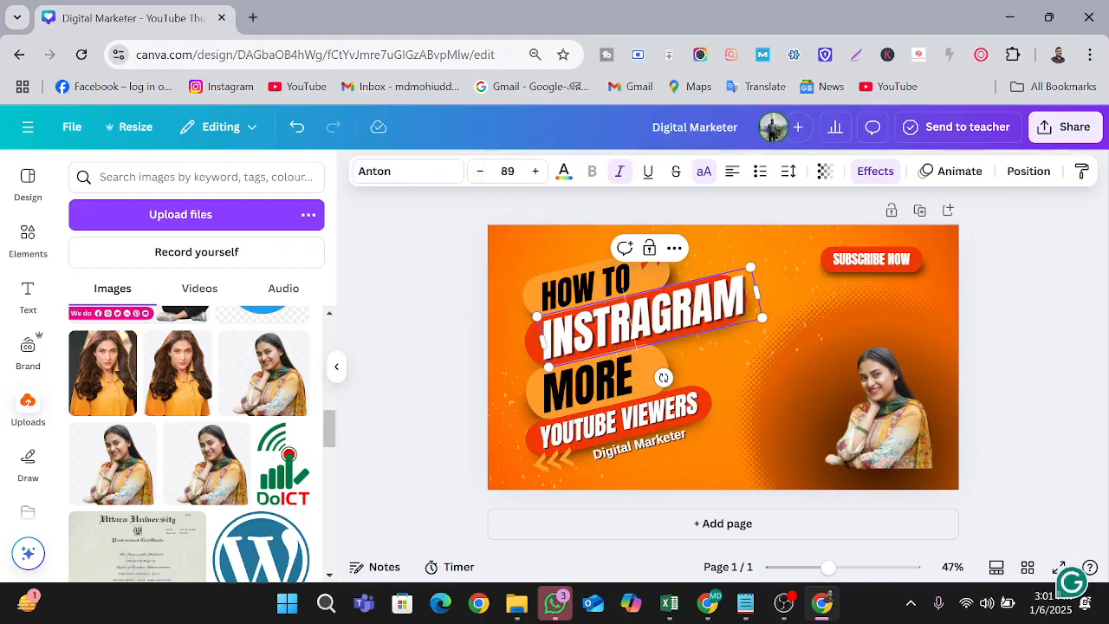
pyautogui.press('BackSpace')
pyautogui.click(775, 381)
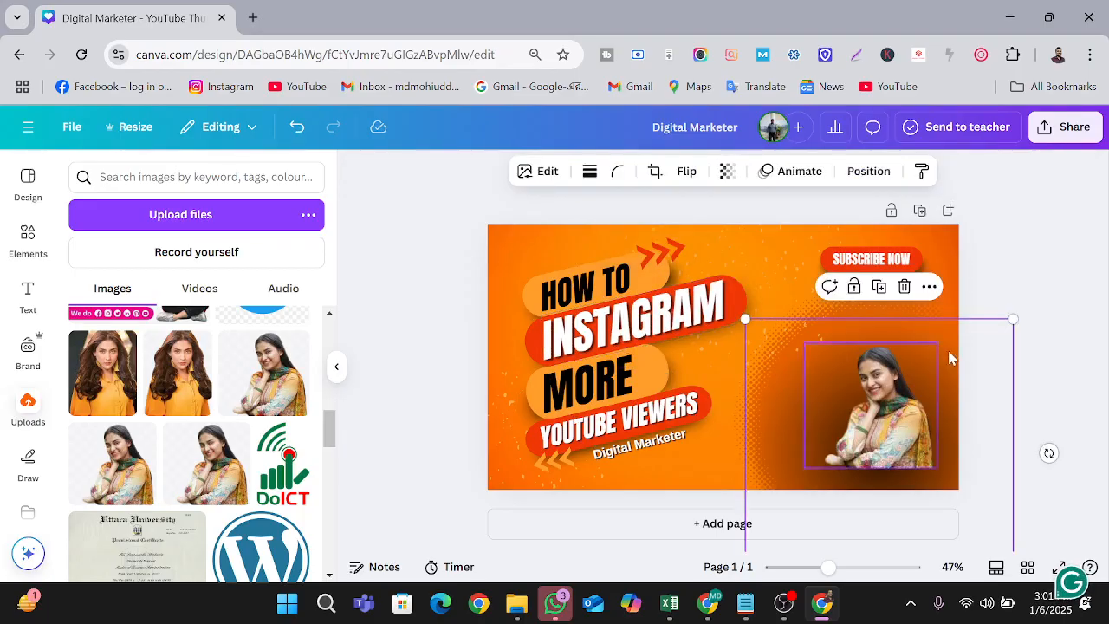
# Try to replace the headline word MORE below INSTAGRAM with new text.
pyautogui.click(602, 392)
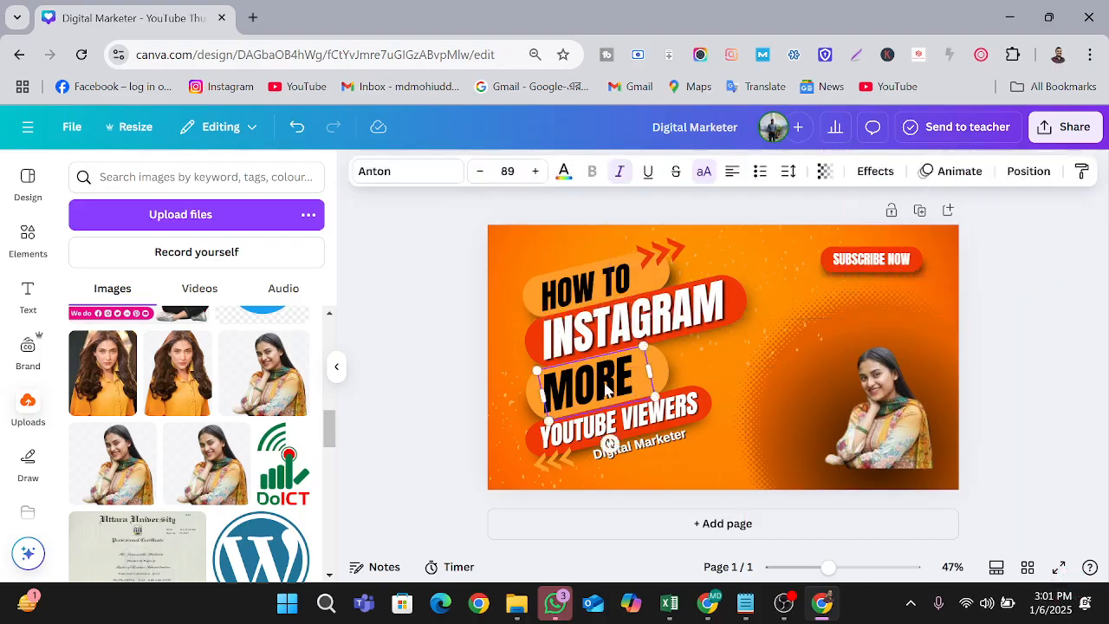
pyautogui.press('r')
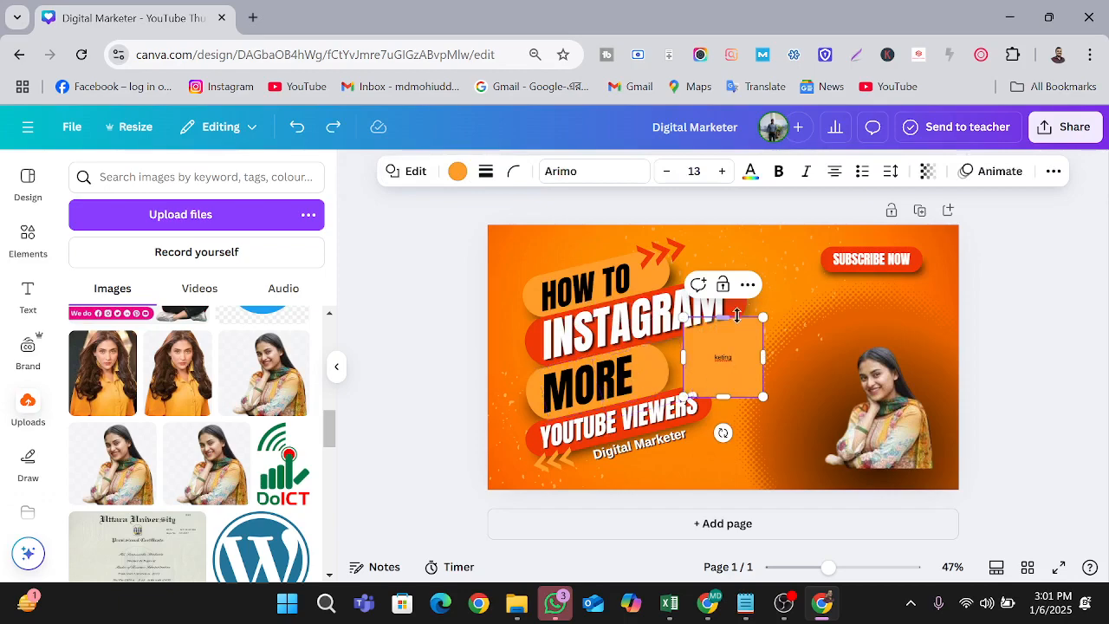
pyautogui.click(748, 286)
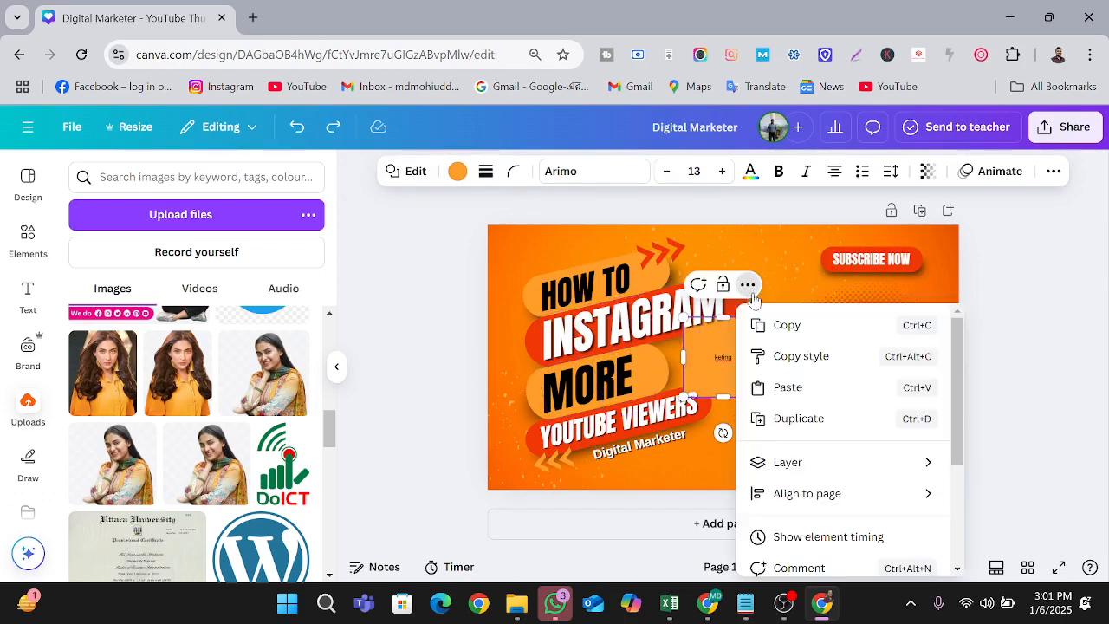
pyautogui.click(785, 249)
pyautogui.click(784, 604)
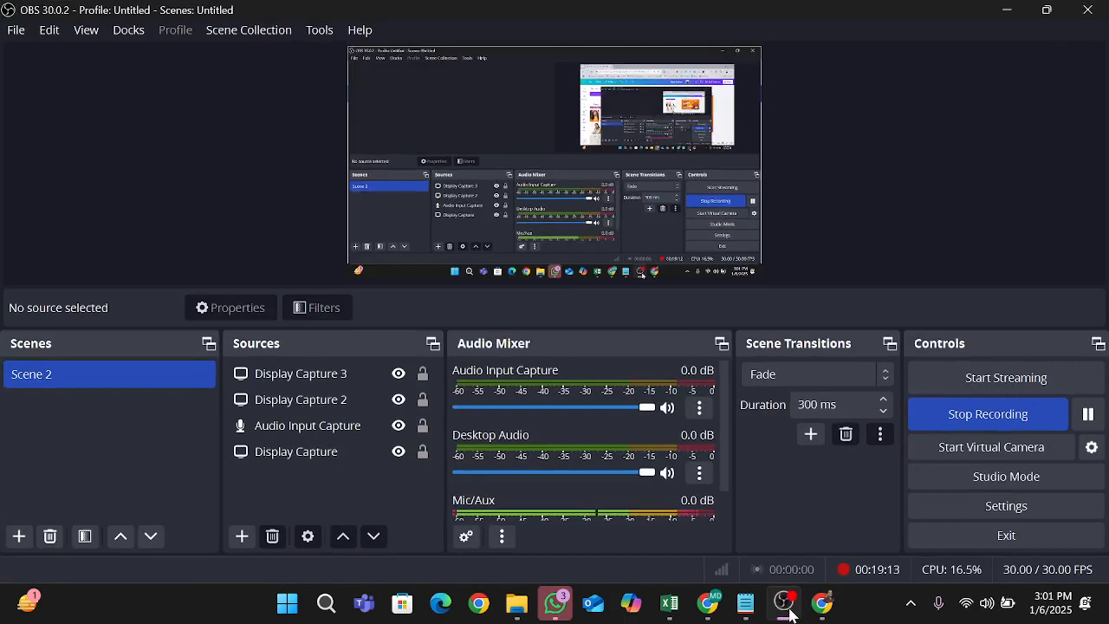
pyautogui.click(1089, 414)
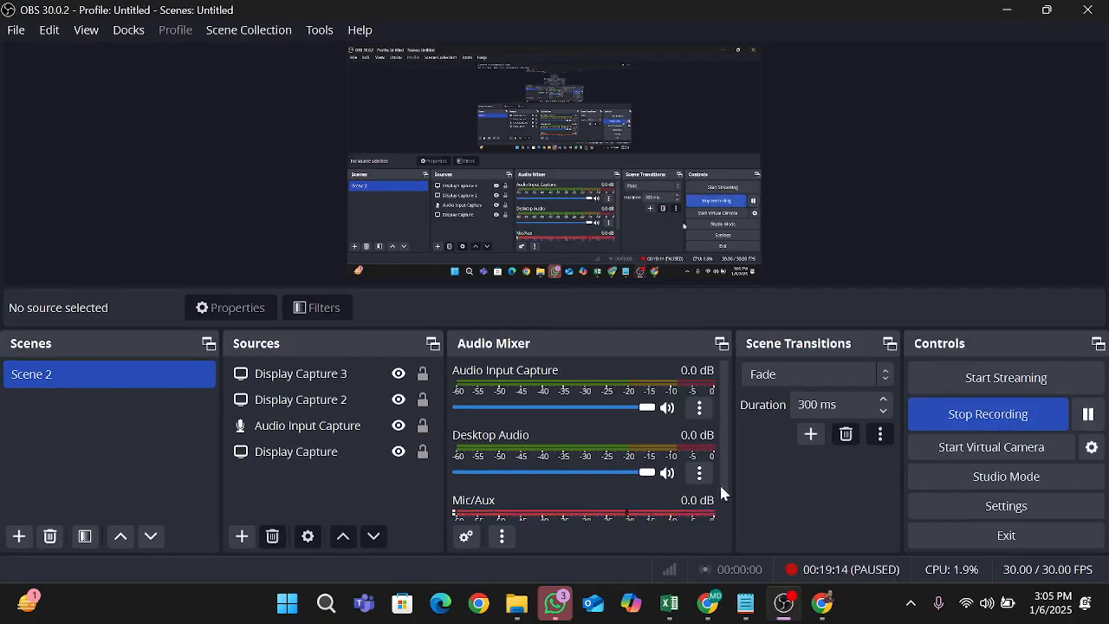
# Attempt to upload a custom thumbnail for the video draft and start the required phone verification.
pyautogui.click(1004, 11)
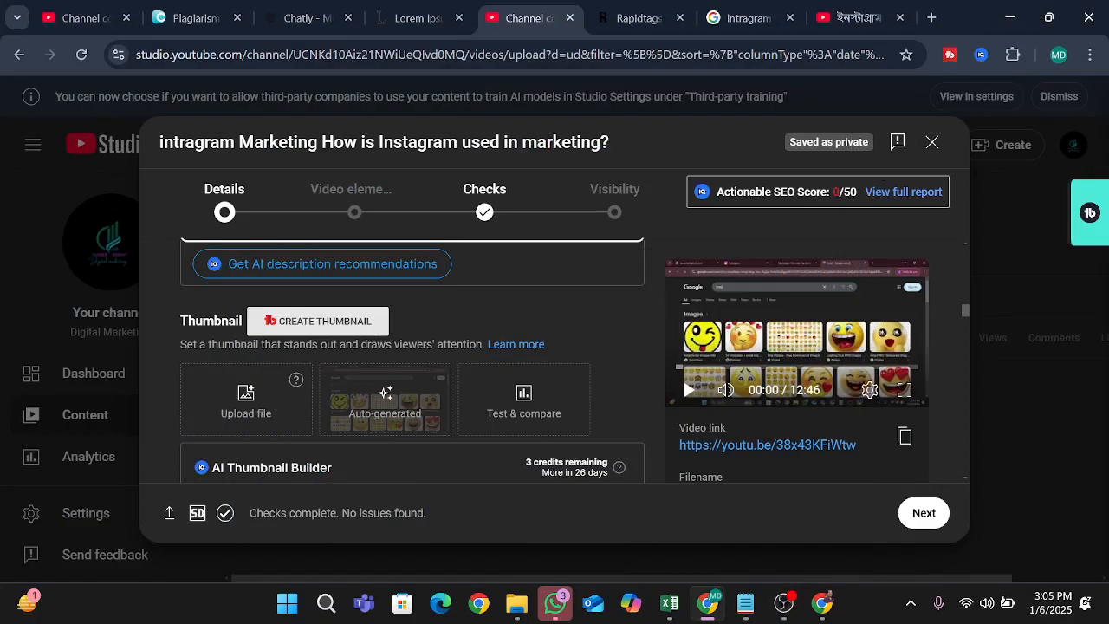
pyautogui.click(266, 401)
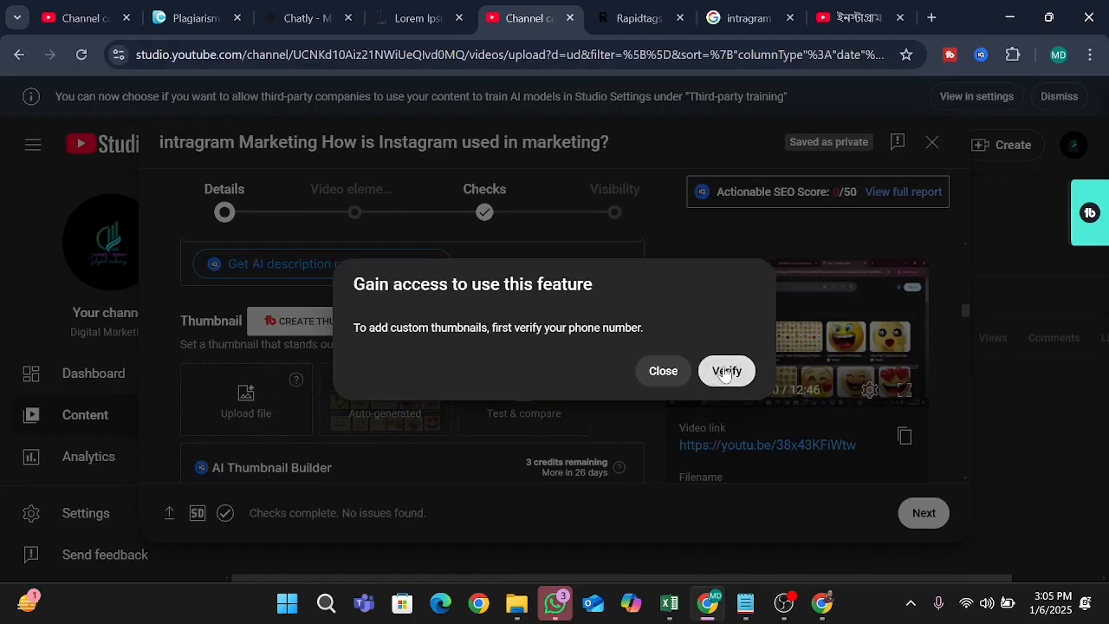
pyautogui.click(664, 373)
pyautogui.scroll(-1, 395, 375)
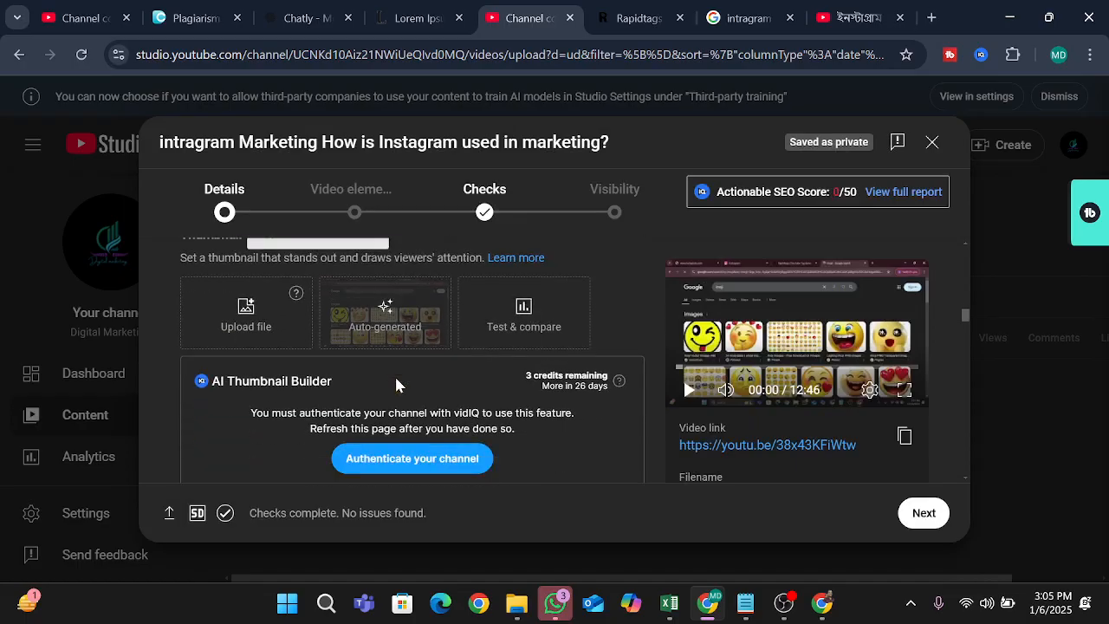
pyautogui.click(239, 329)
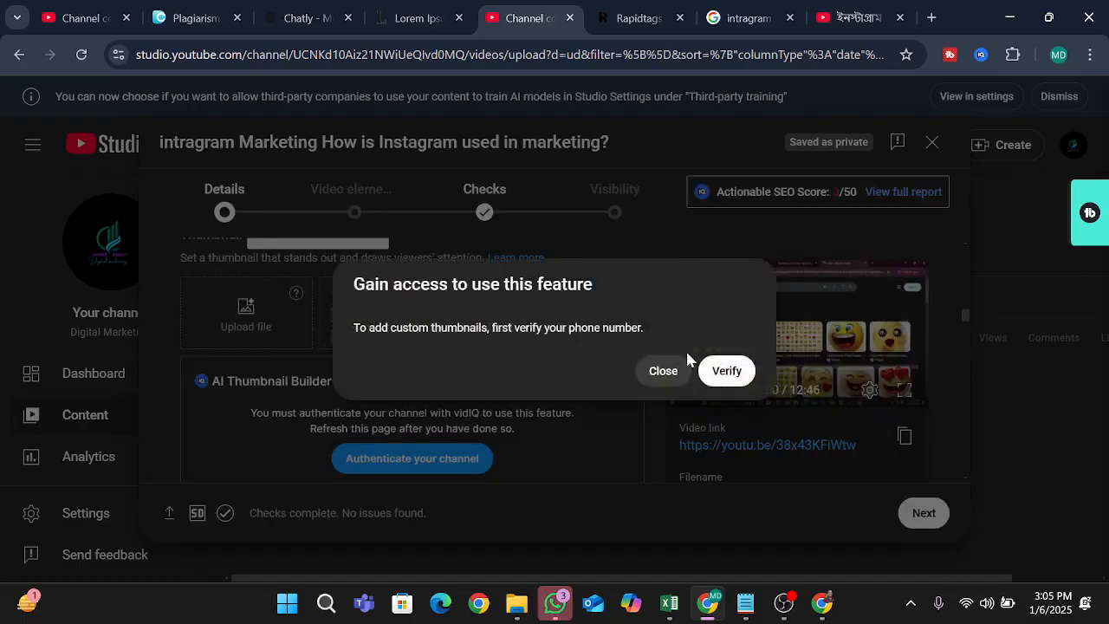
pyautogui.click(726, 370)
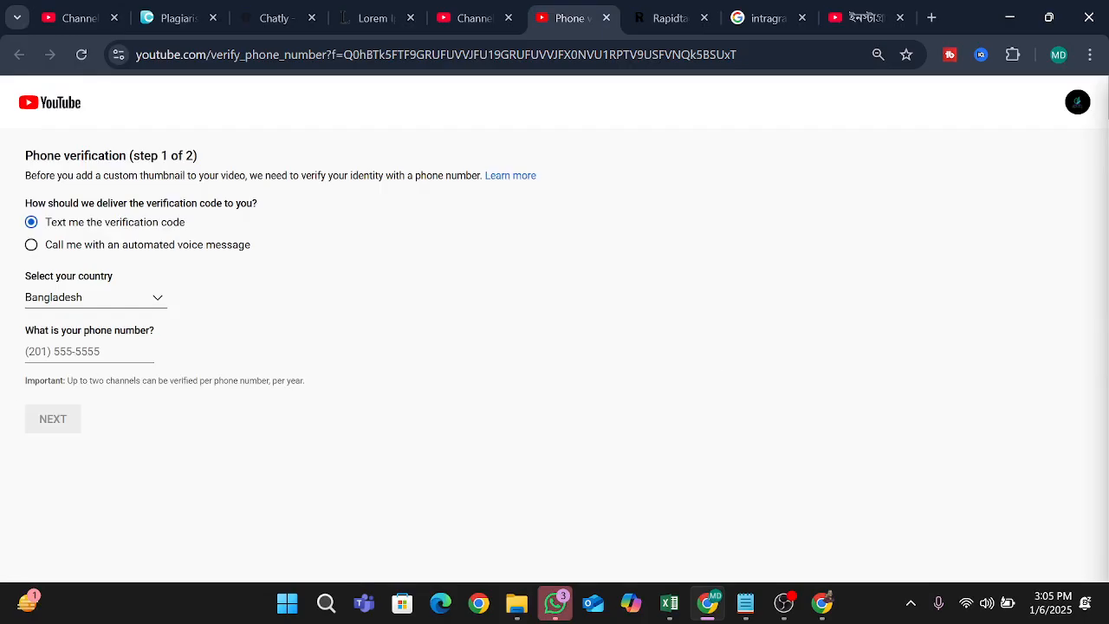
# Enter the phone number for Bangladesh and request the verification code by text message.
pyautogui.click(50, 351)
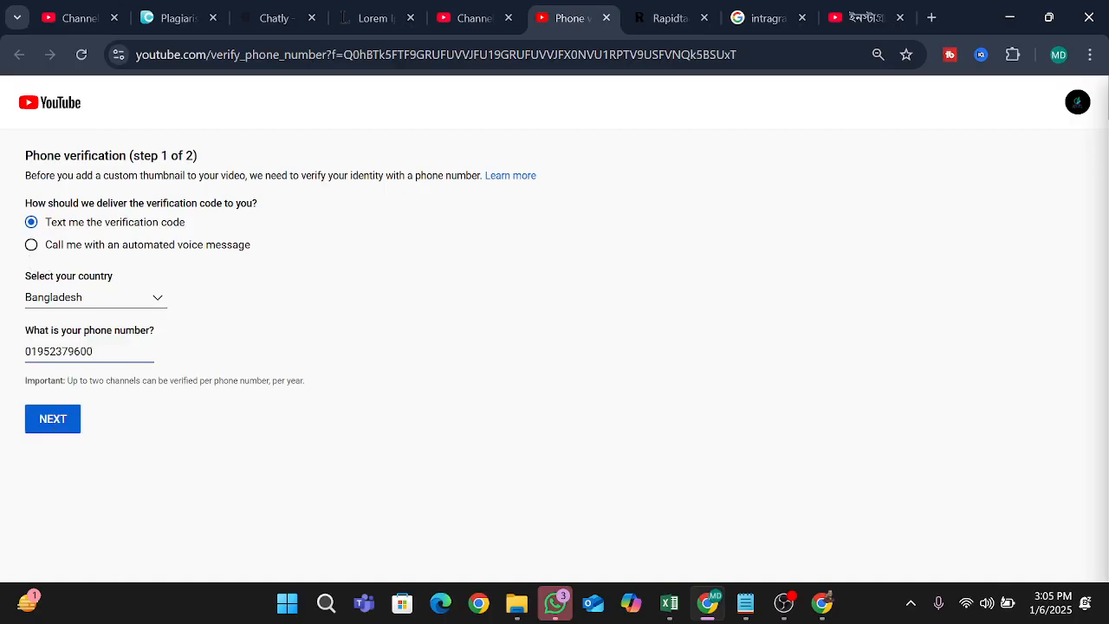
pyautogui.click(43, 427)
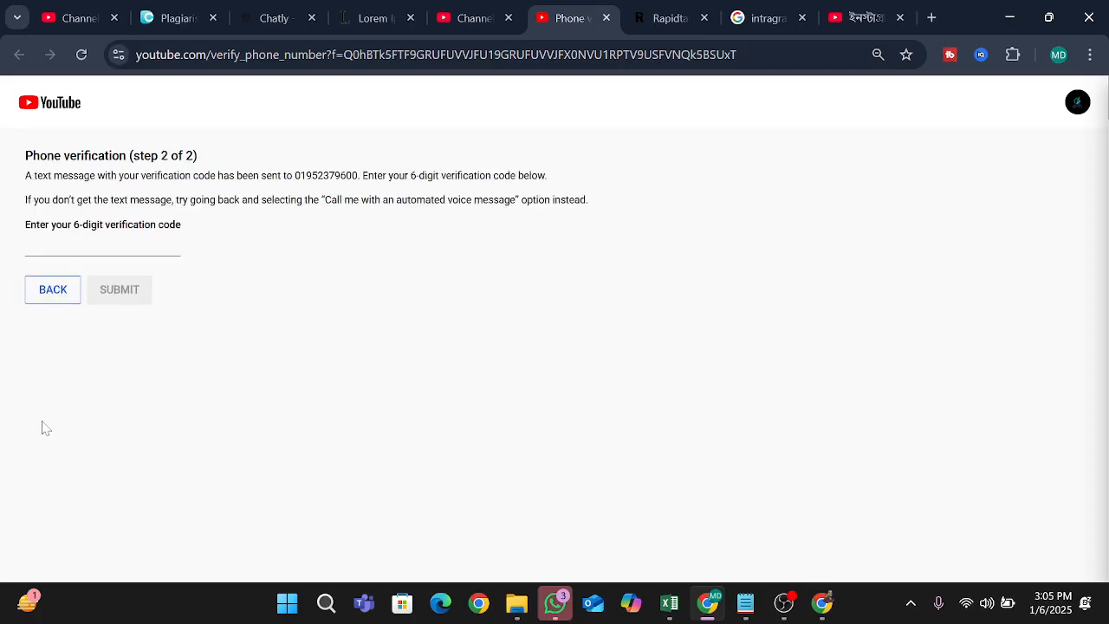
# Enter the 6-digit verification code received by text message and submit it.
pyautogui.click(80, 246)
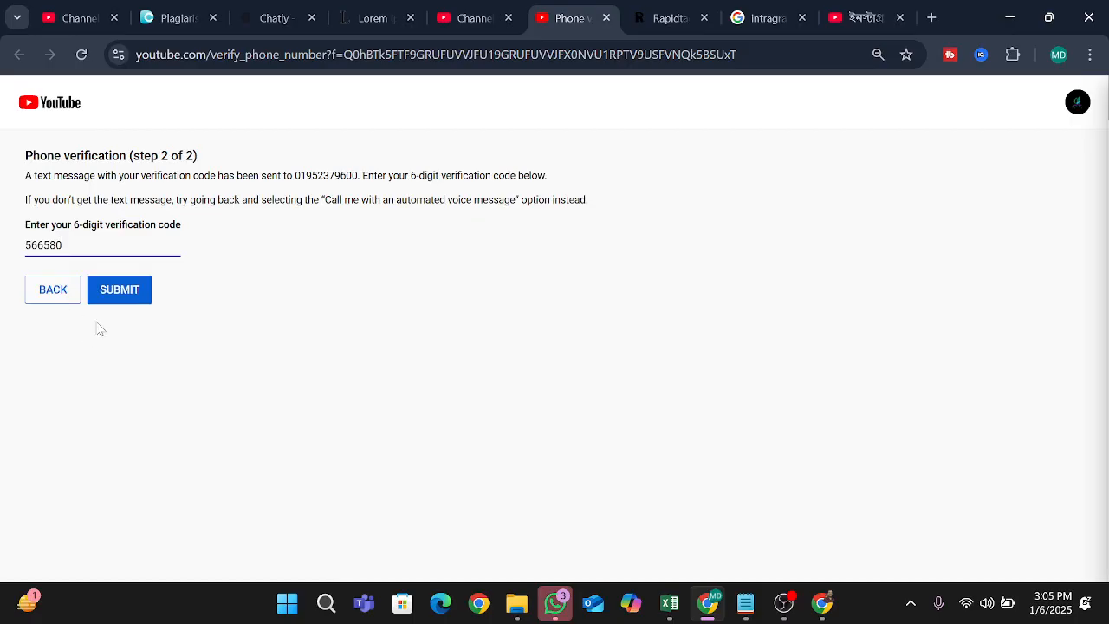
pyautogui.click(113, 296)
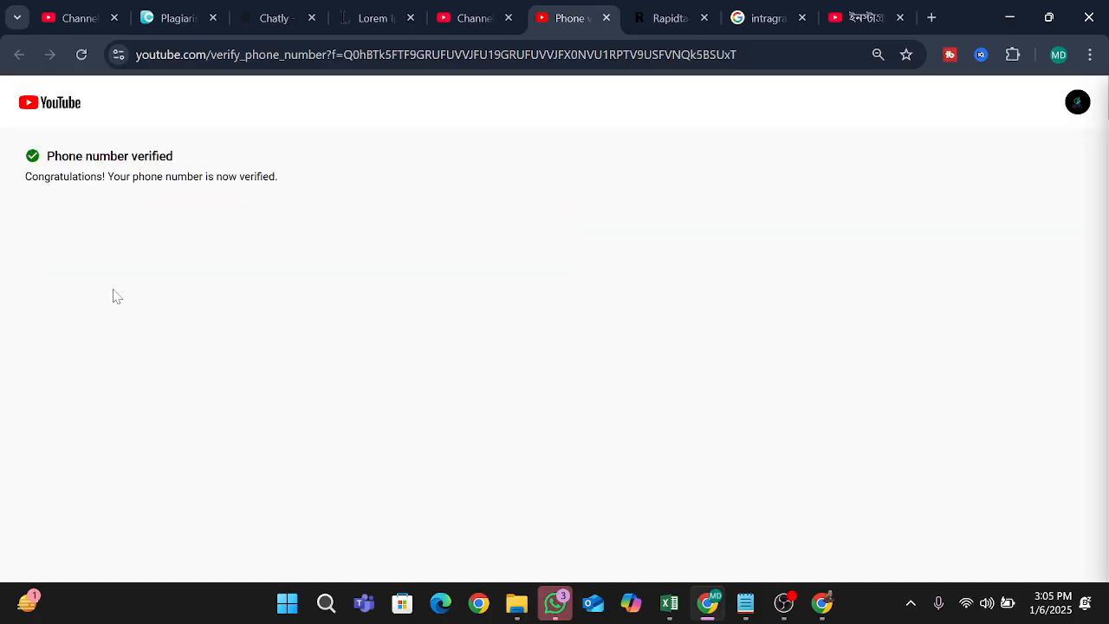
# Return to the Instagram marketing video draft and try again to upload a custom thumbnail file.
pyautogui.click(849, 19)
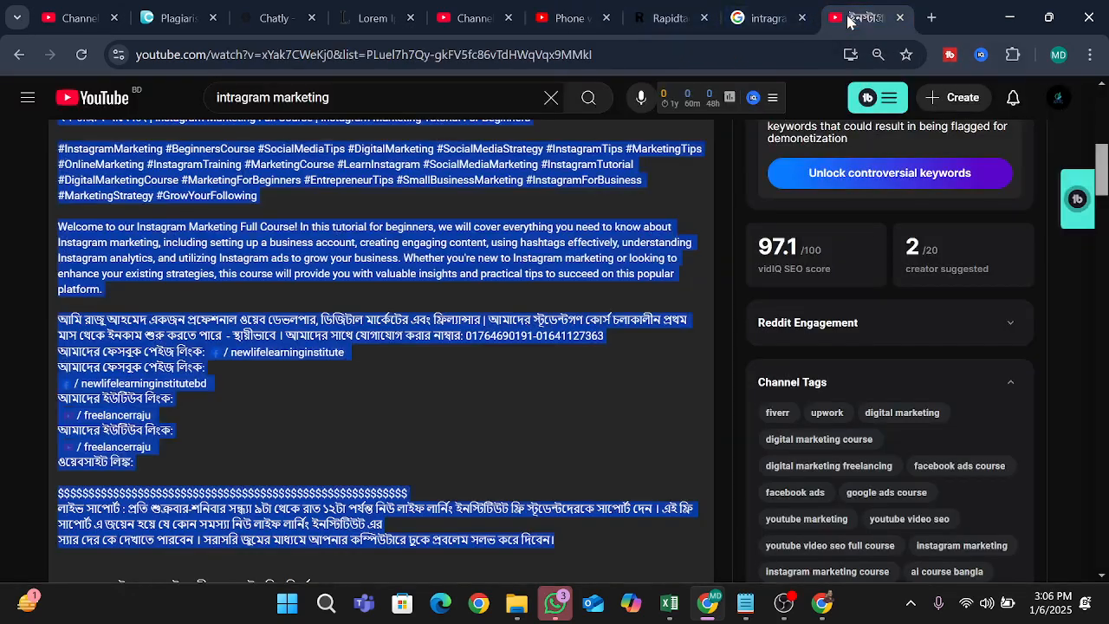
pyautogui.click(472, 19)
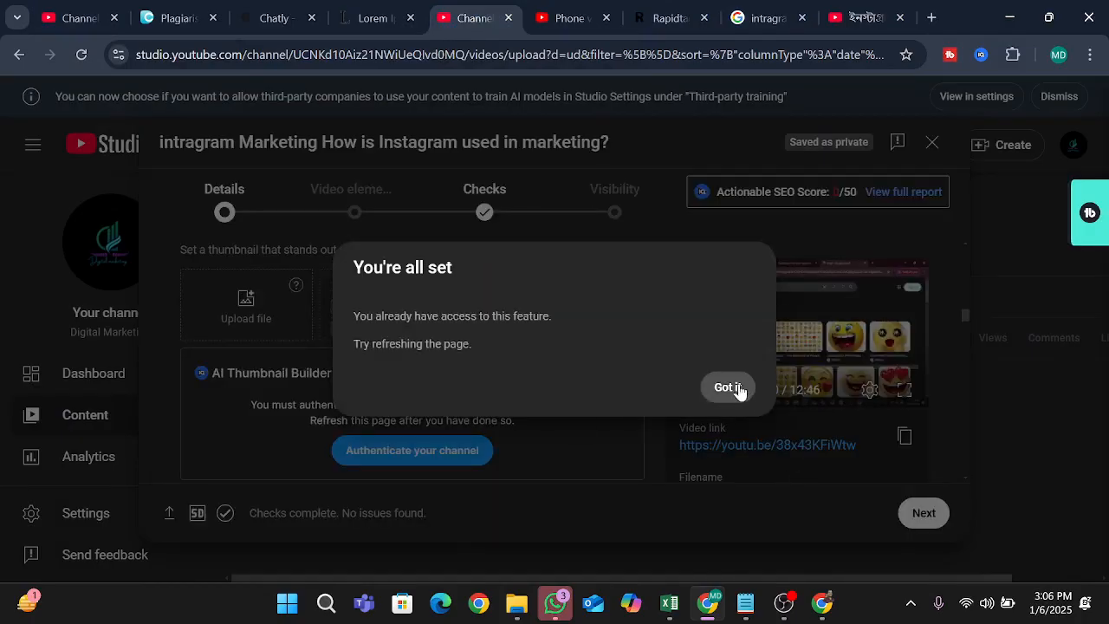
pyautogui.click(732, 390)
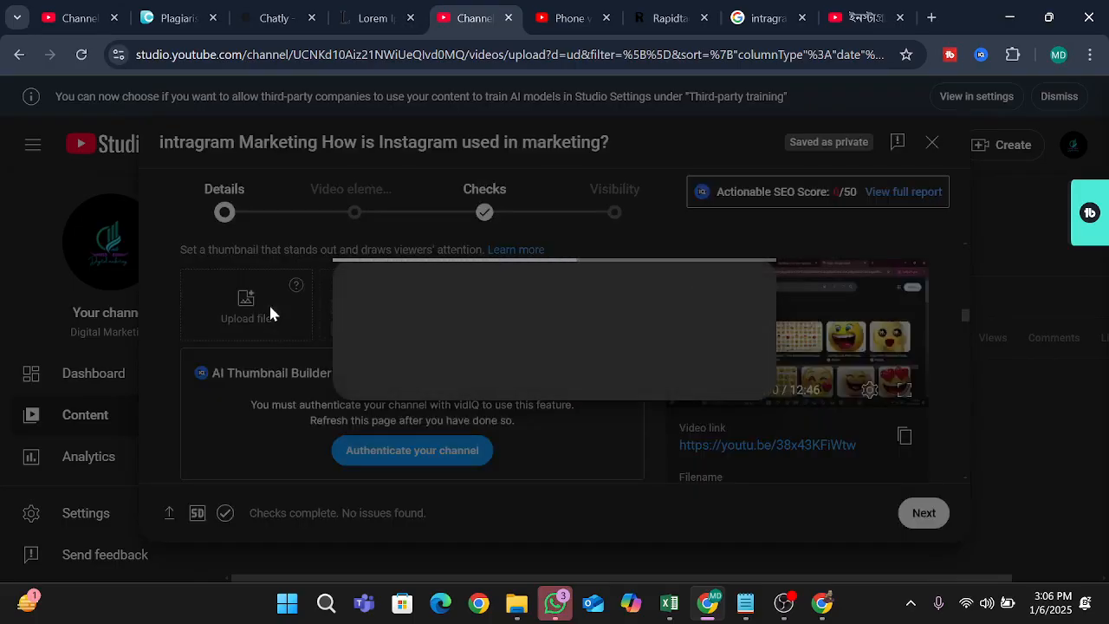
pyautogui.click(733, 387)
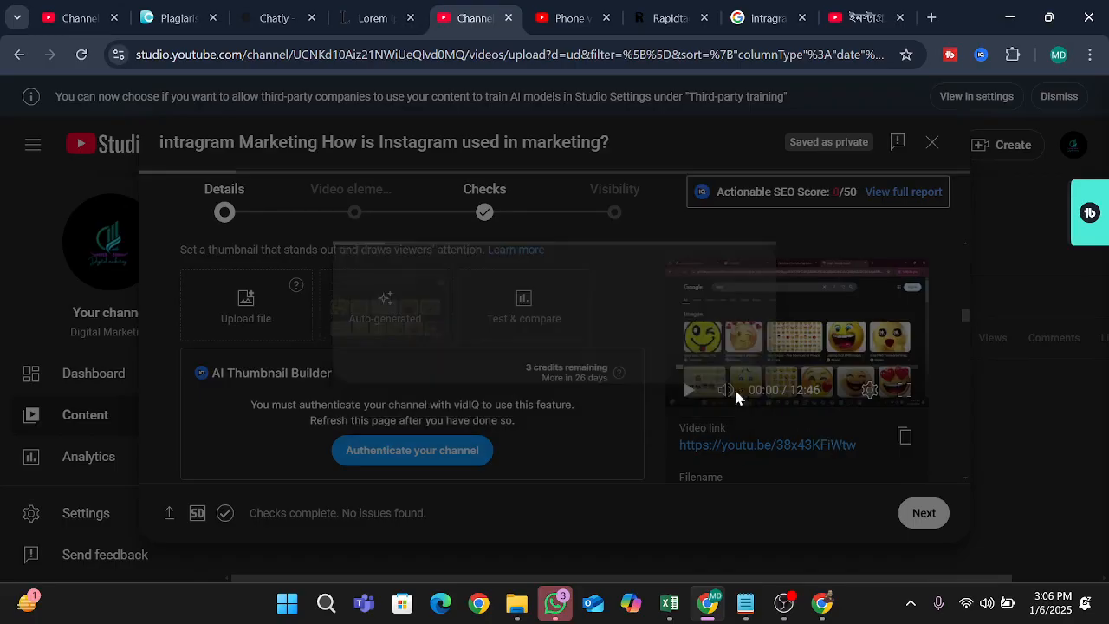
pyautogui.scroll(-3, 347, 298)
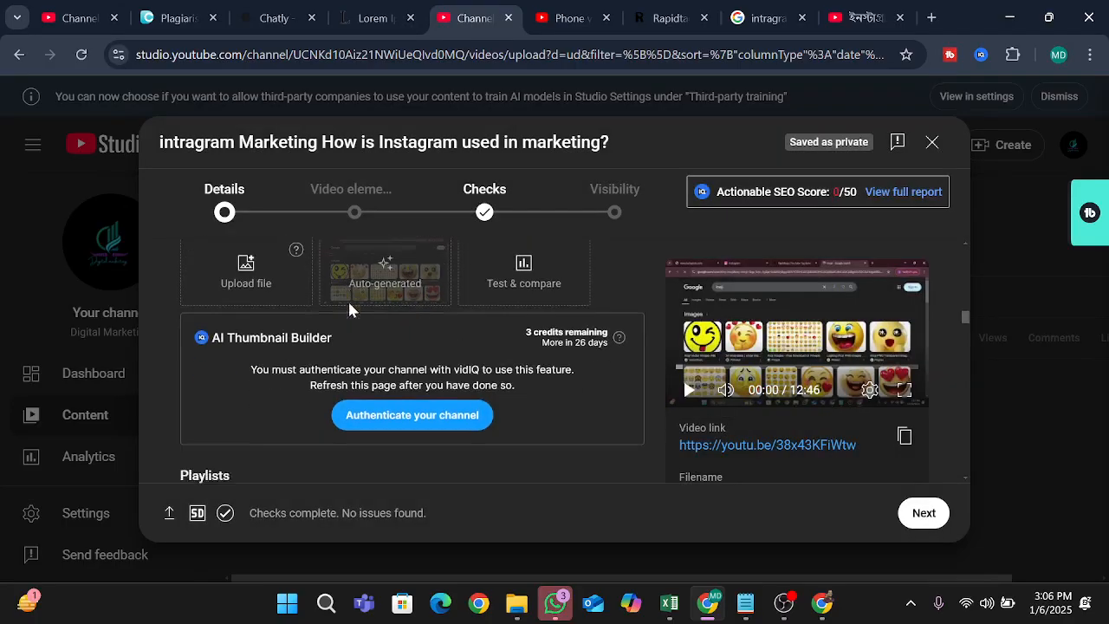
pyautogui.scroll(2, 347, 298)
pyautogui.scroll(1, 349, 309)
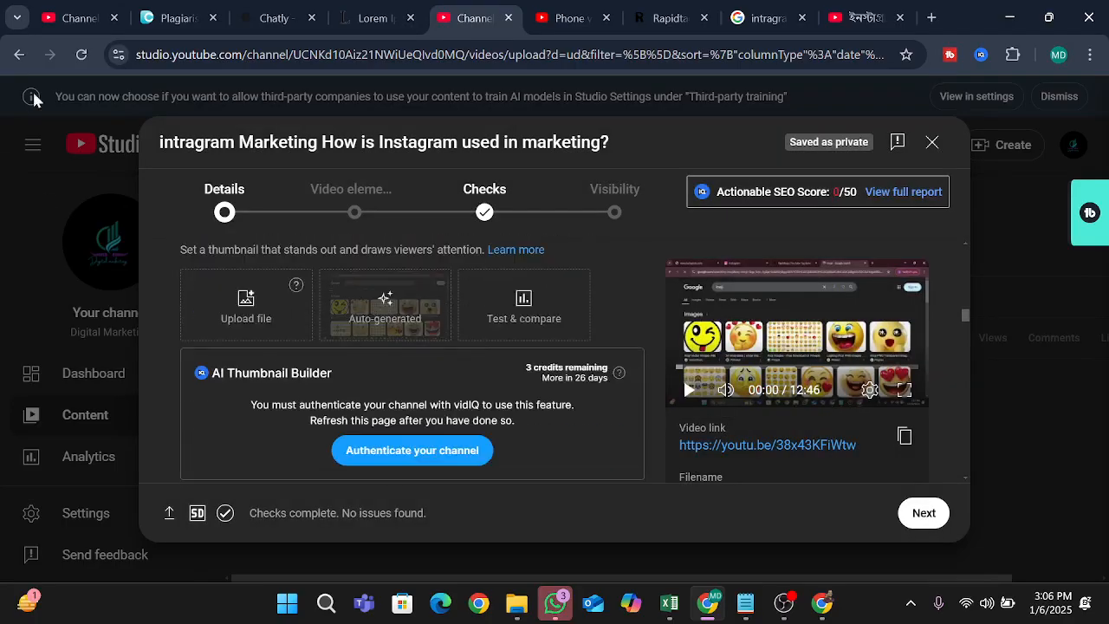
# Reload the channel content page and reopen the Instagram marketing video draft for editing.
pyautogui.click(81, 55)
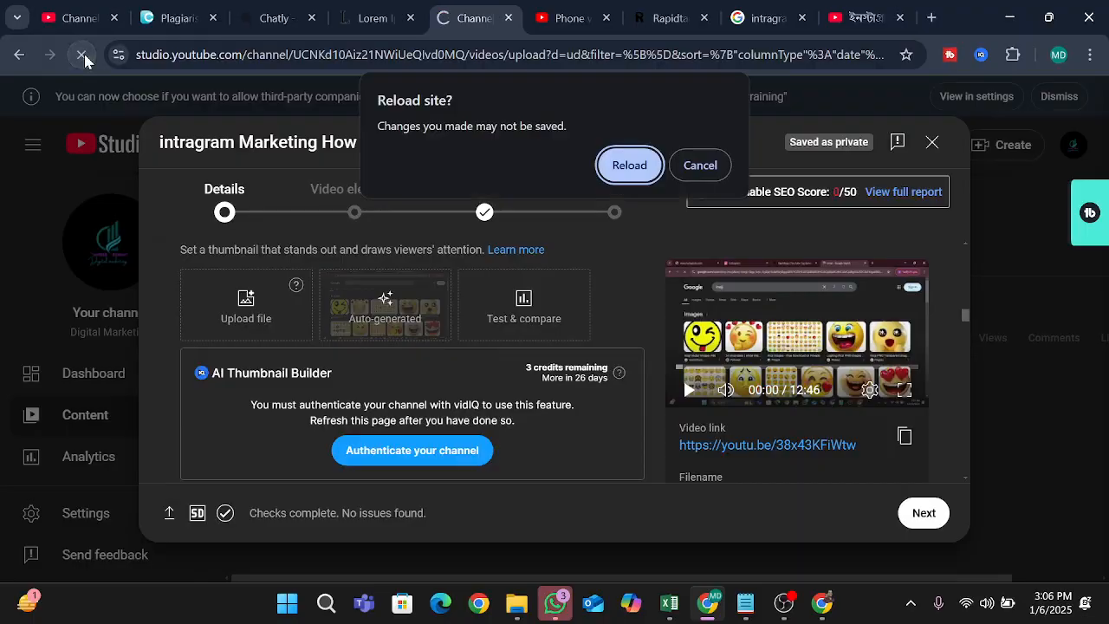
pyautogui.click(620, 165)
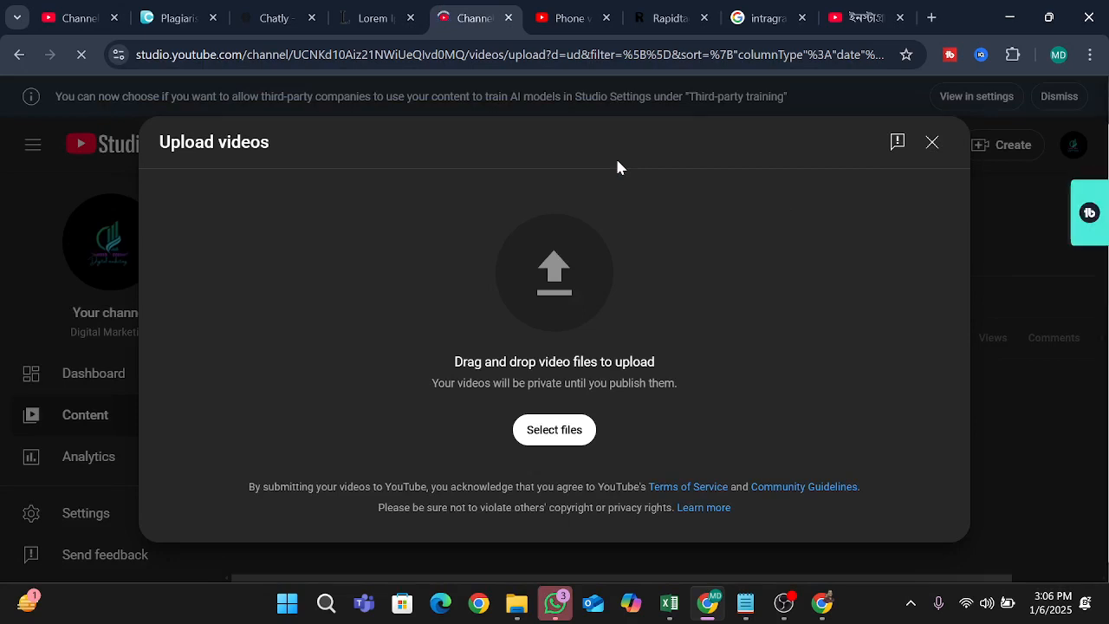
pyautogui.click(931, 144)
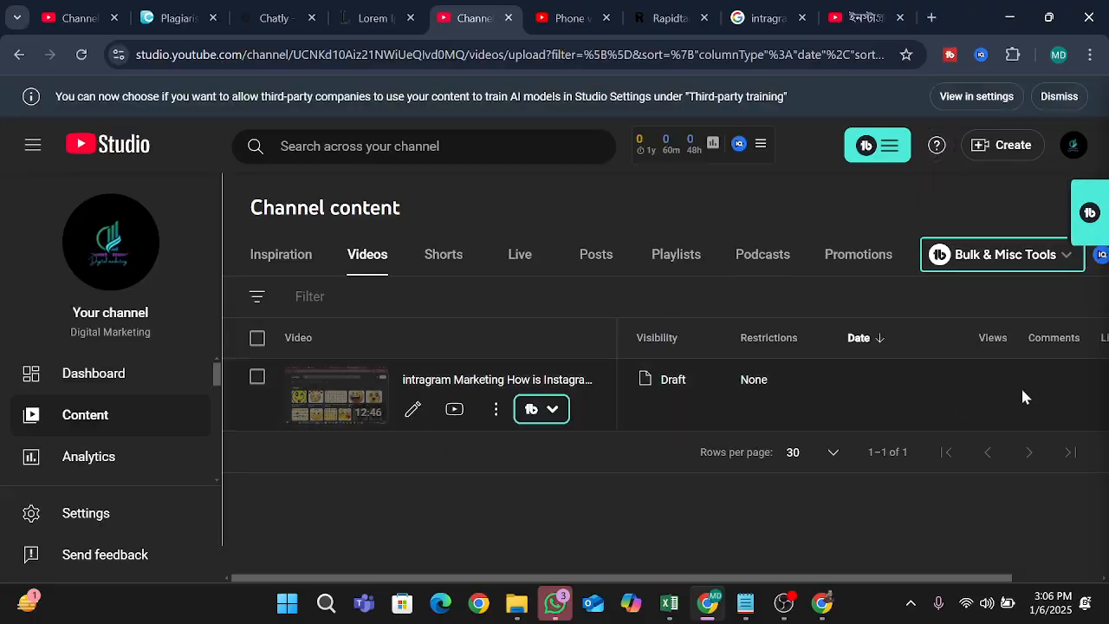
pyautogui.click(415, 412)
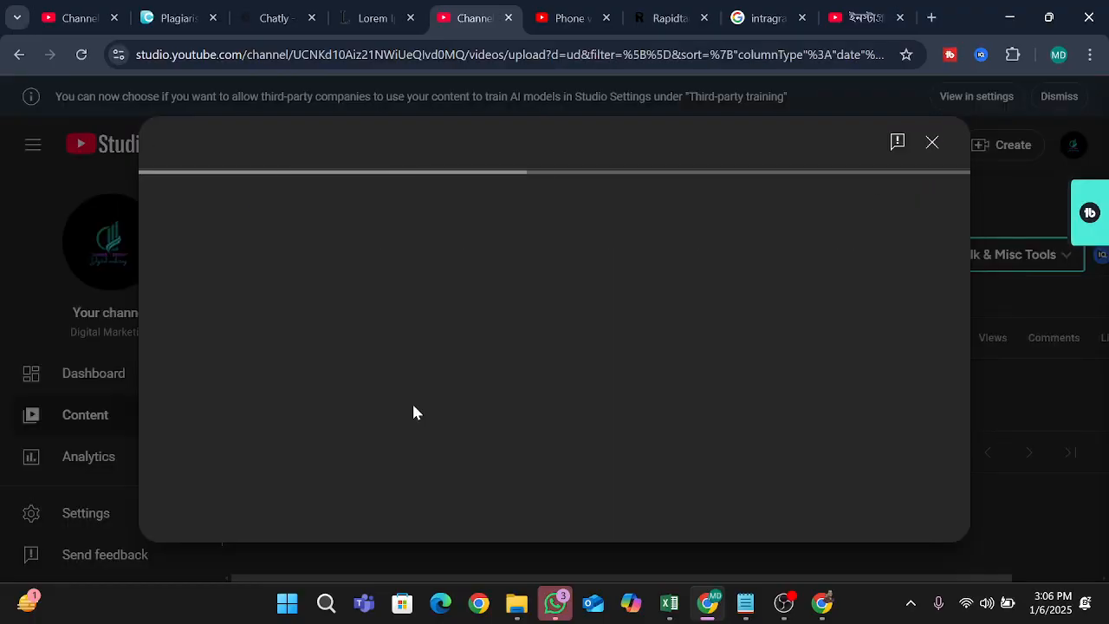
# Upload Digital Marketer.jpg from the Downloads folder as the video's custom thumbnail.
pyautogui.scroll(-5, 414, 412)
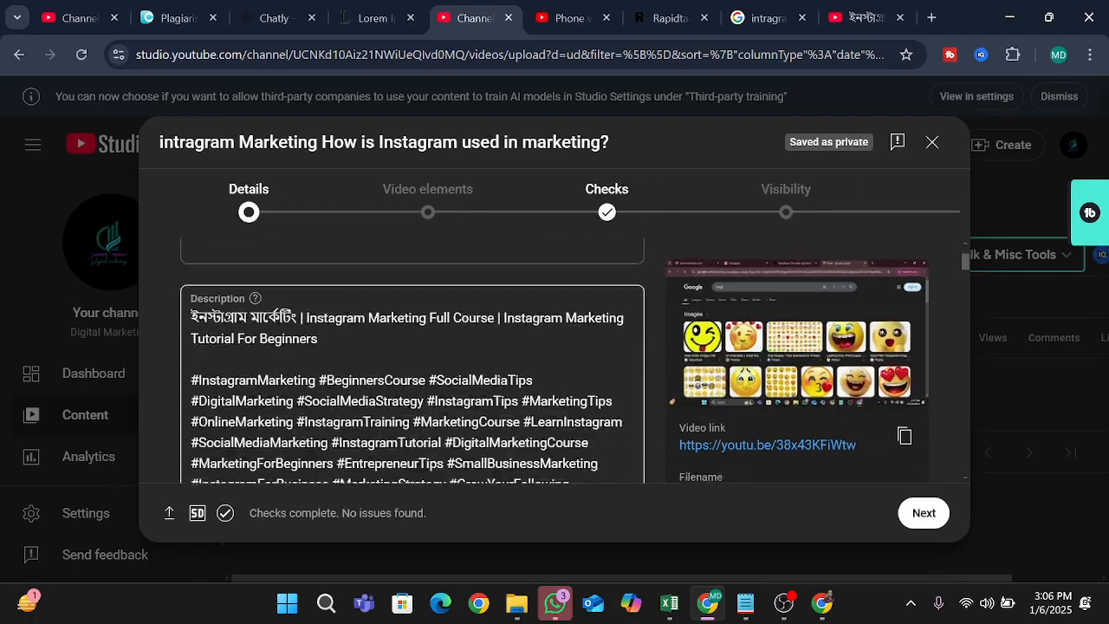
pyautogui.scroll(-3, 428, 379)
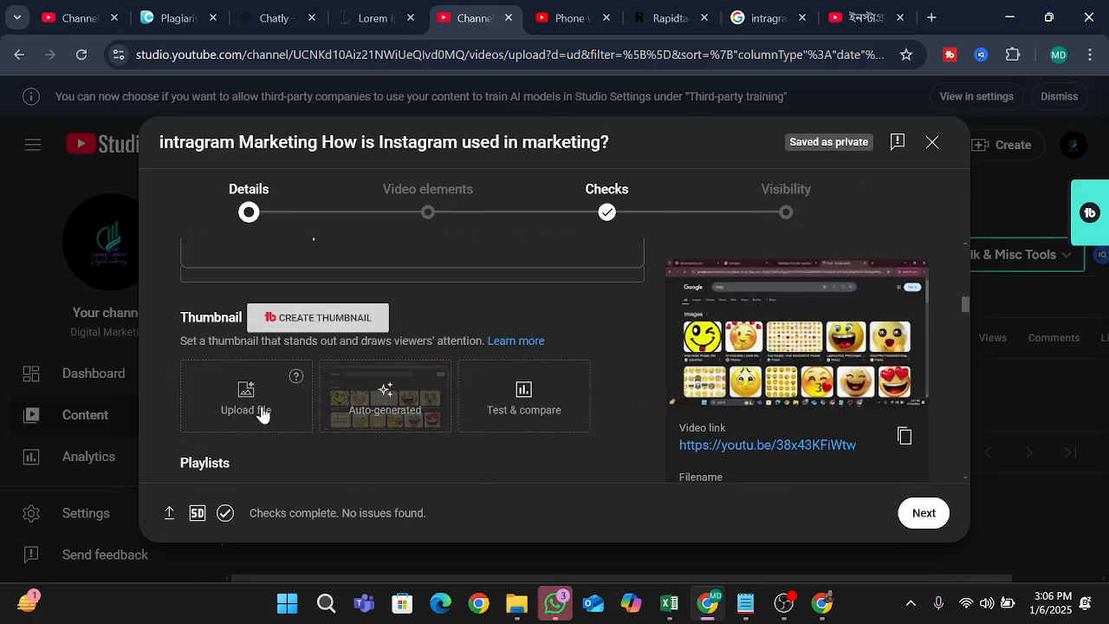
pyautogui.scroll(1, 263, 408)
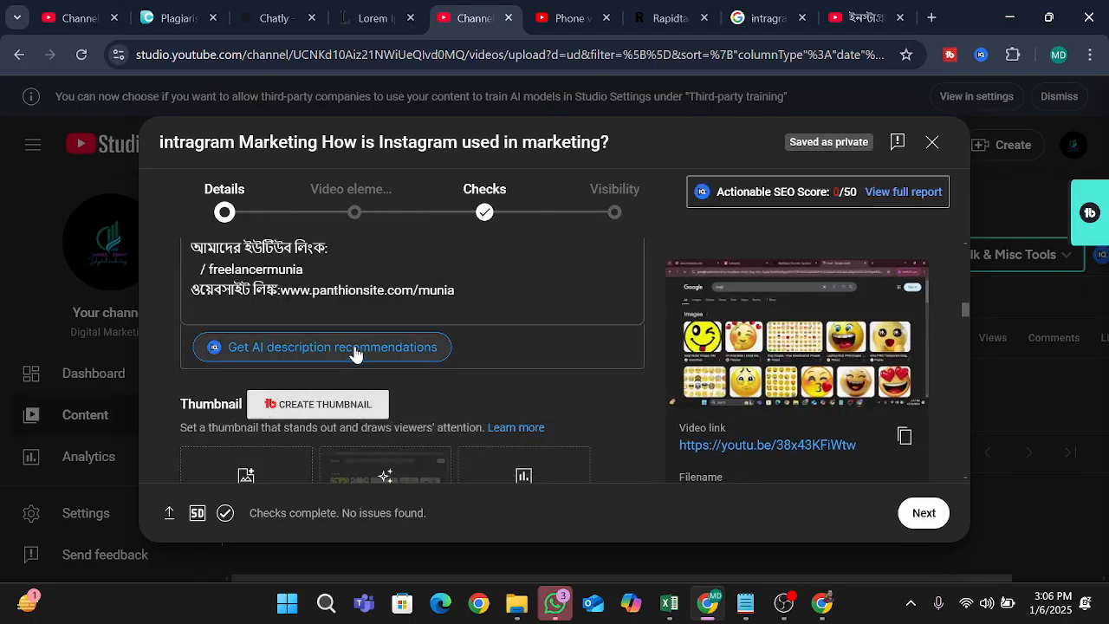
pyautogui.scroll(-3, 355, 350)
pyautogui.scroll(1, 253, 322)
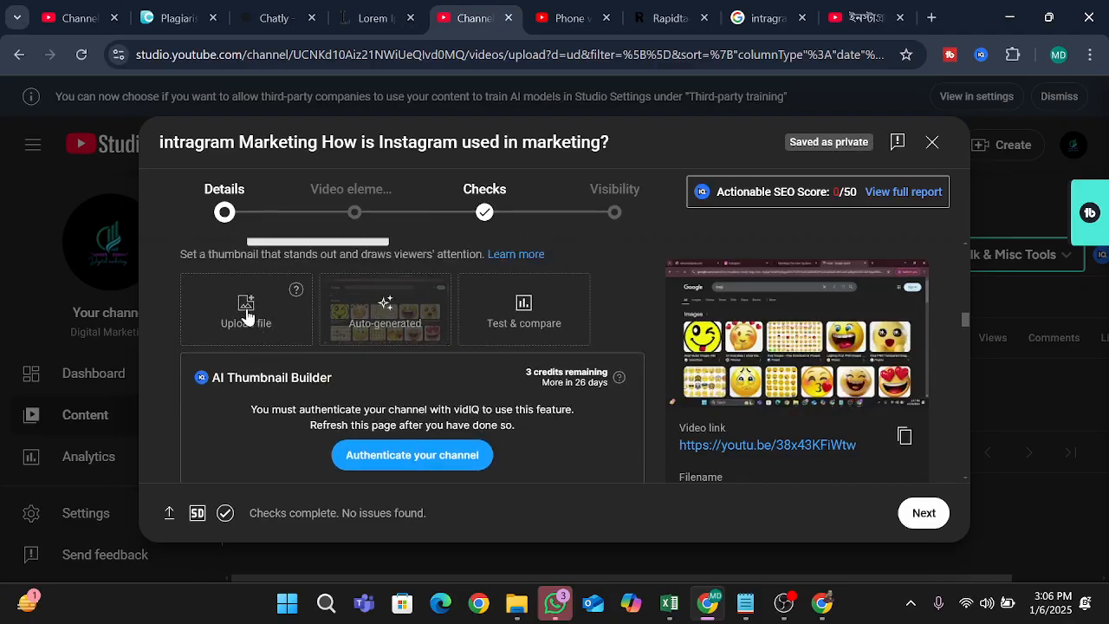
pyautogui.click(247, 312)
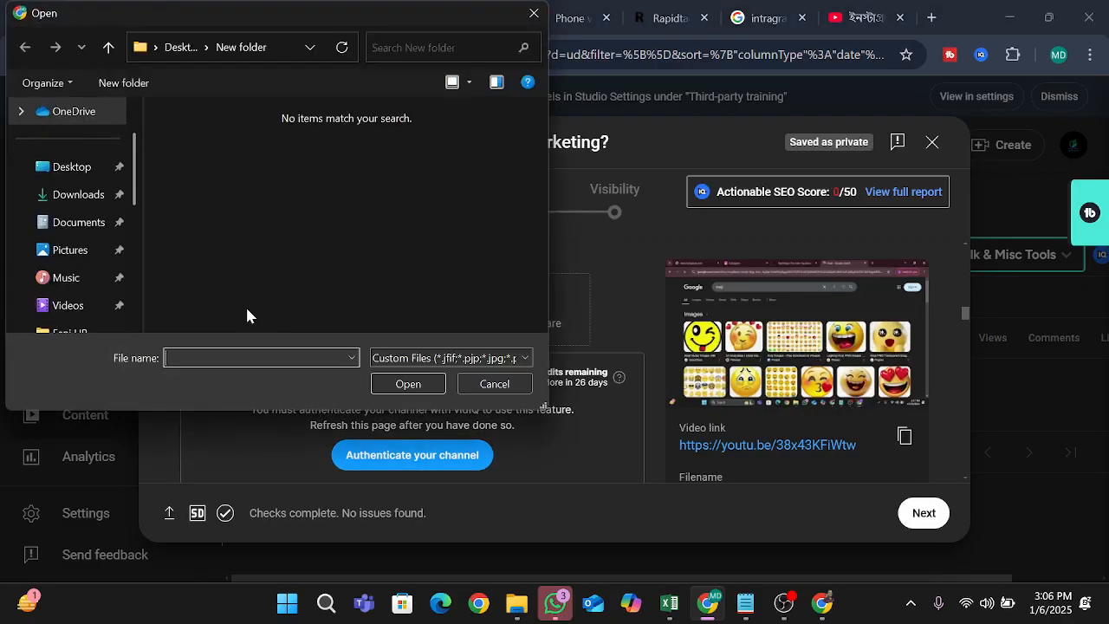
pyautogui.click(77, 198)
pyautogui.click(189, 161)
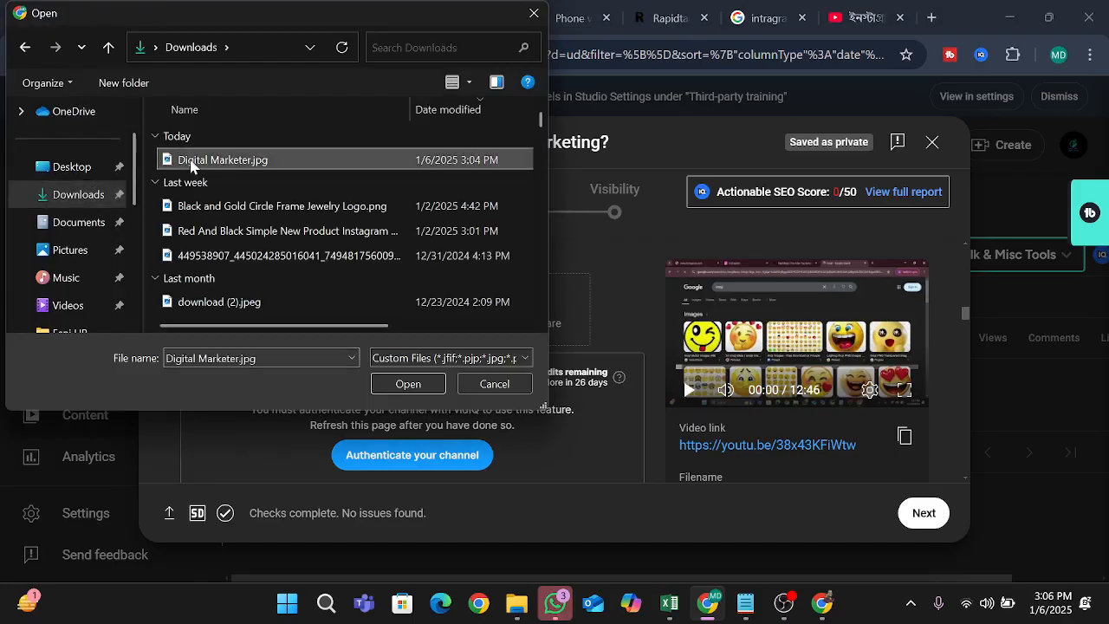
pyautogui.click(408, 383)
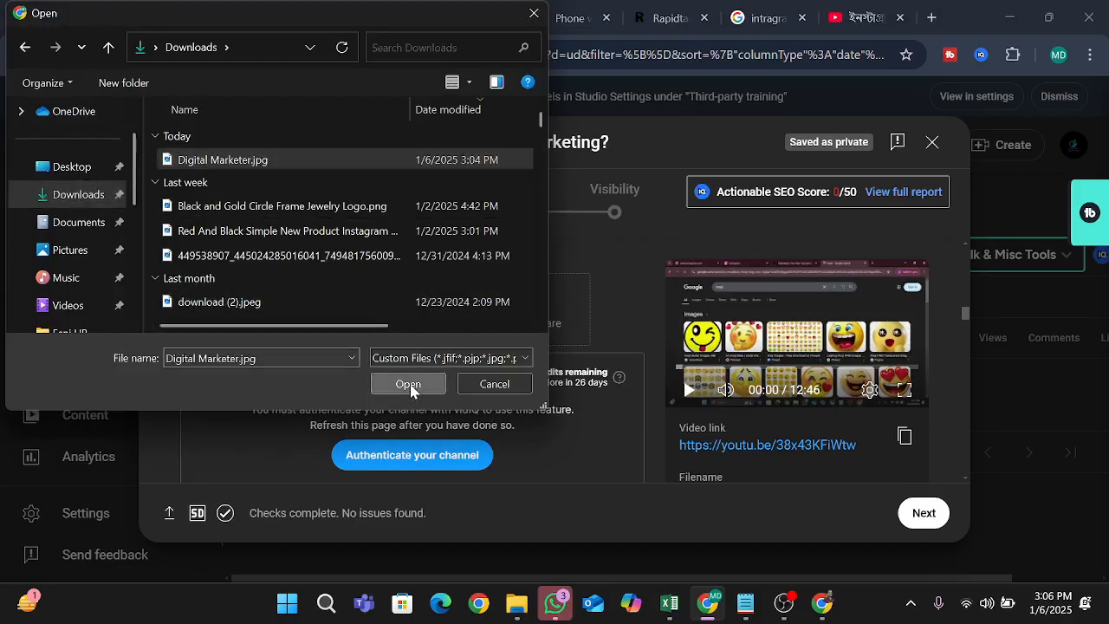
pyautogui.scroll(-1, 410, 391)
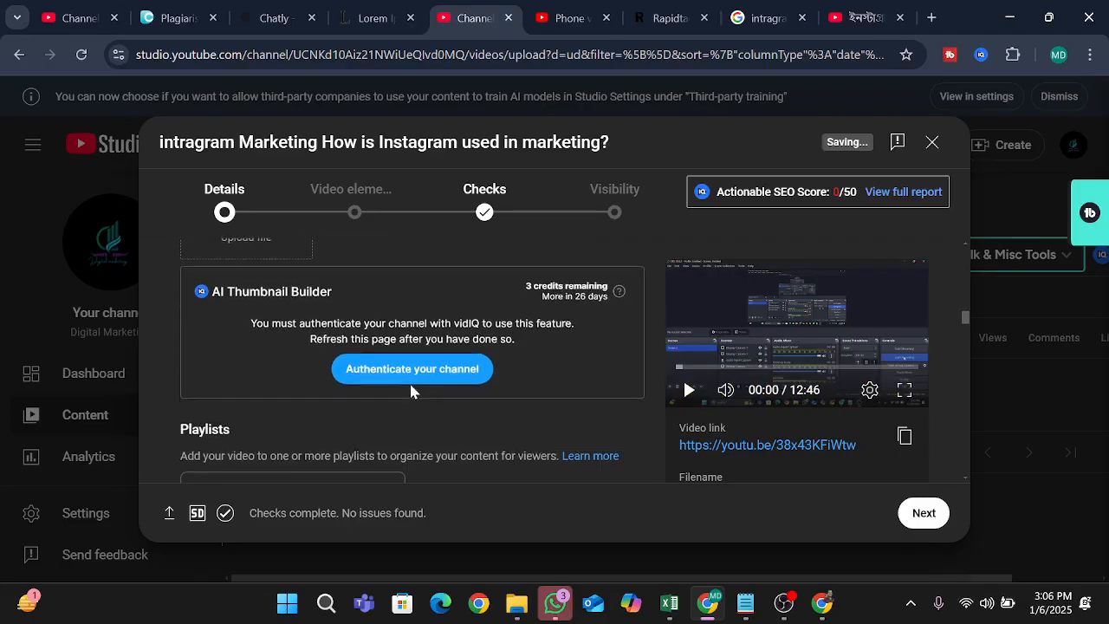
pyautogui.scroll(-2, 411, 390)
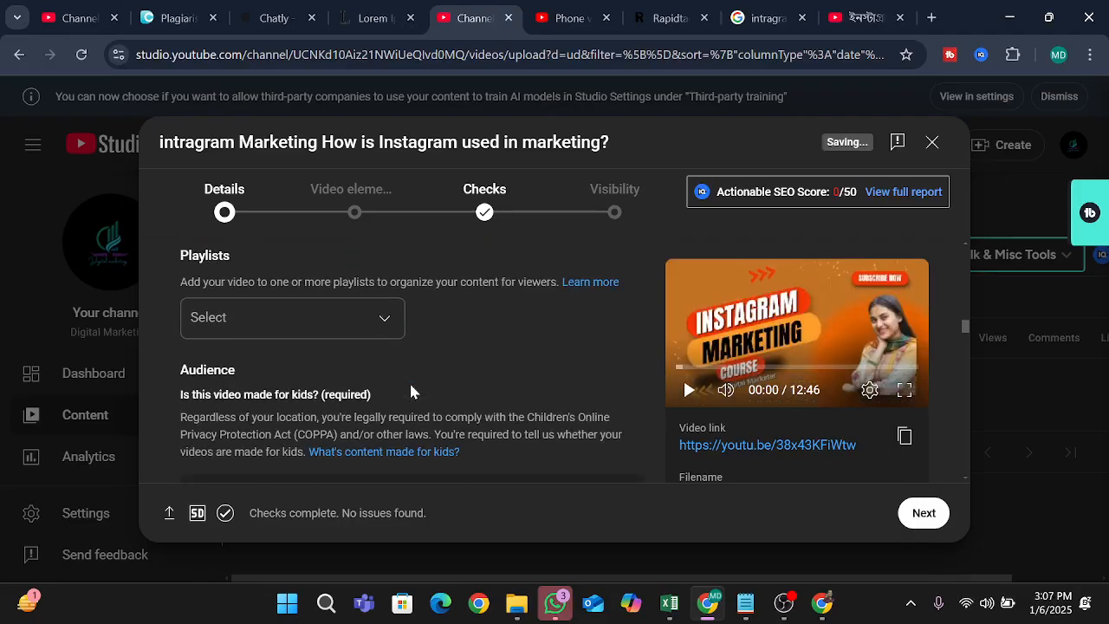
pyautogui.scroll(3, 411, 391)
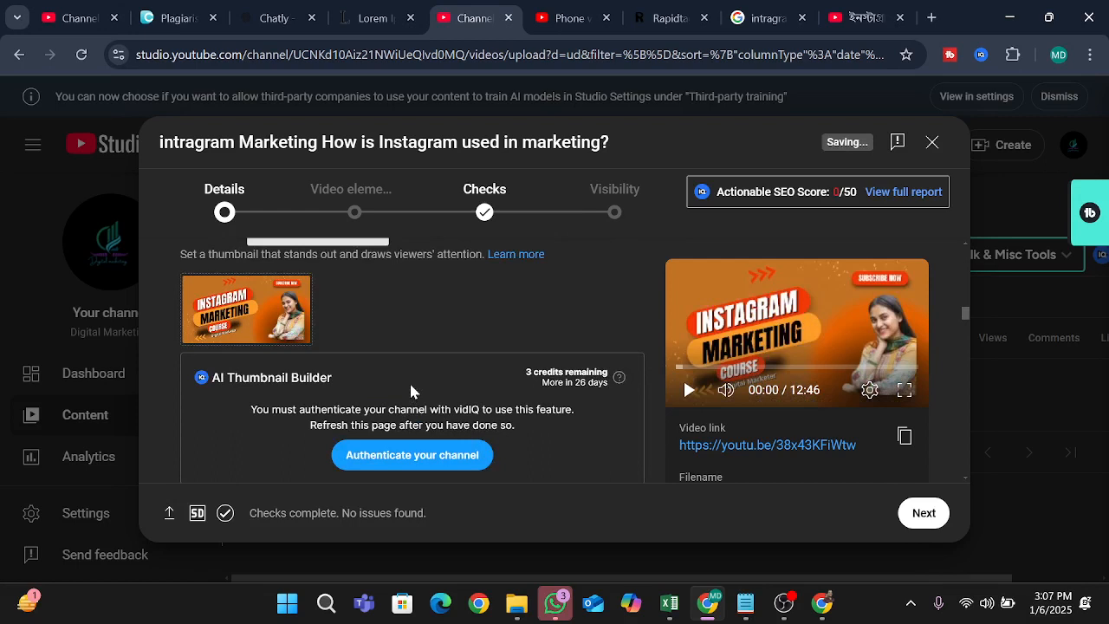
# Start a new playlist from the video's Playlists setting and title it "Digital Marketing".
pyautogui.scroll(-4, 460, 353)
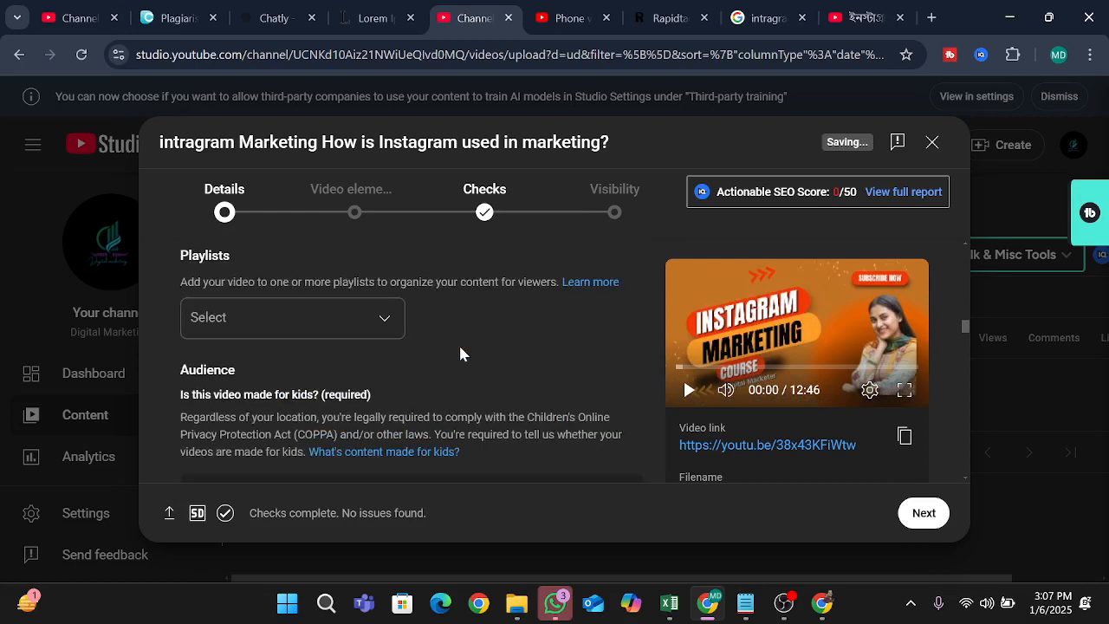
pyautogui.scroll(-1, 460, 353)
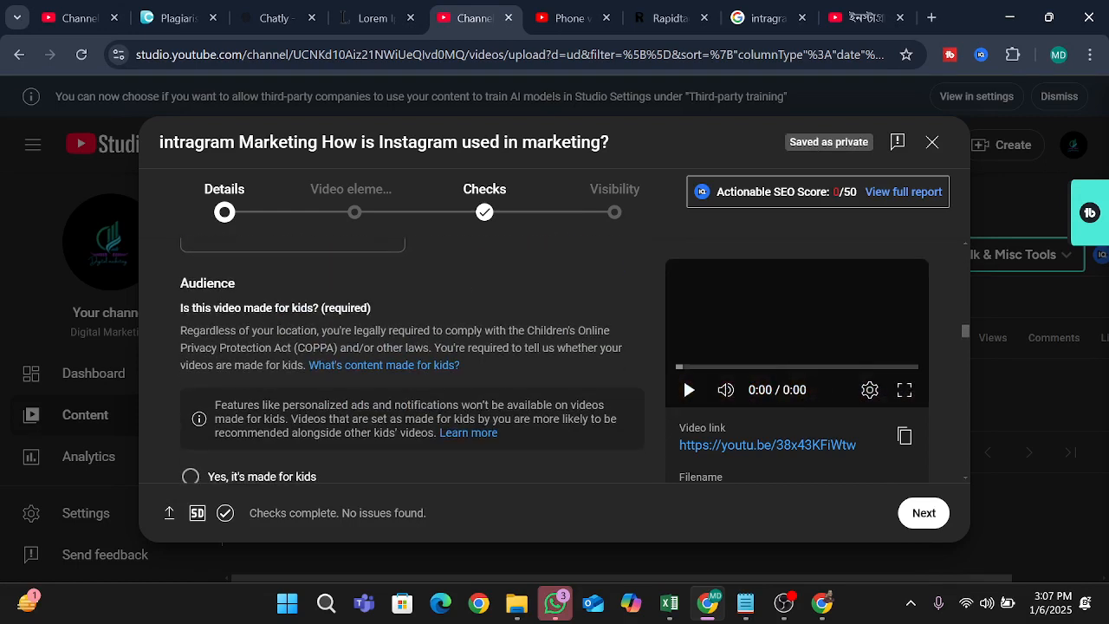
pyautogui.scroll(3, 440, 371)
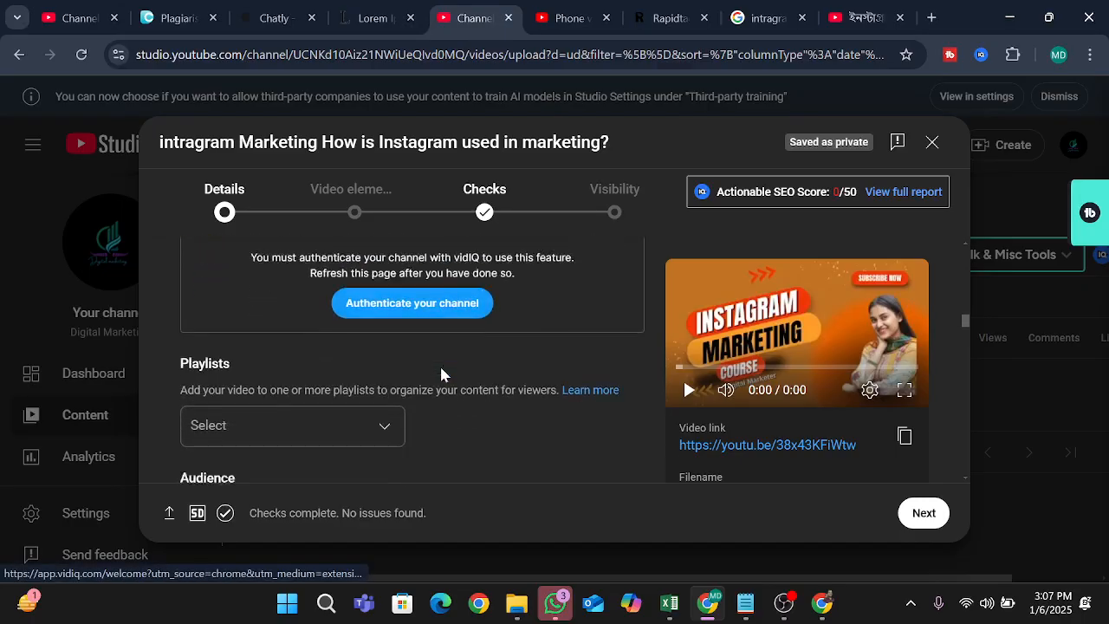
pyautogui.scroll(-2, 441, 371)
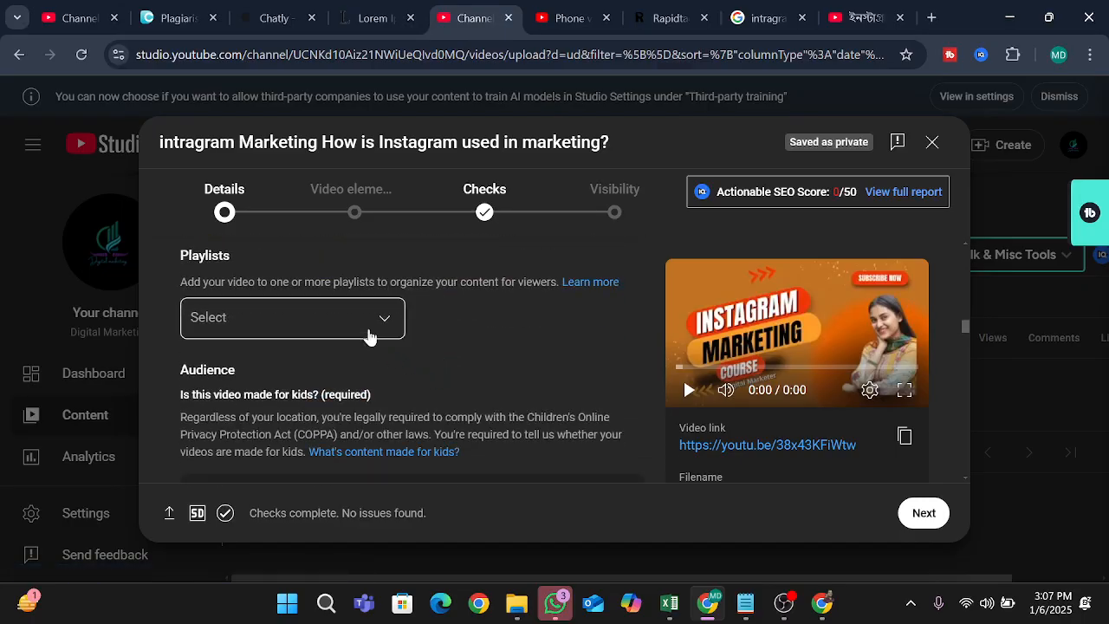
pyautogui.click(372, 319)
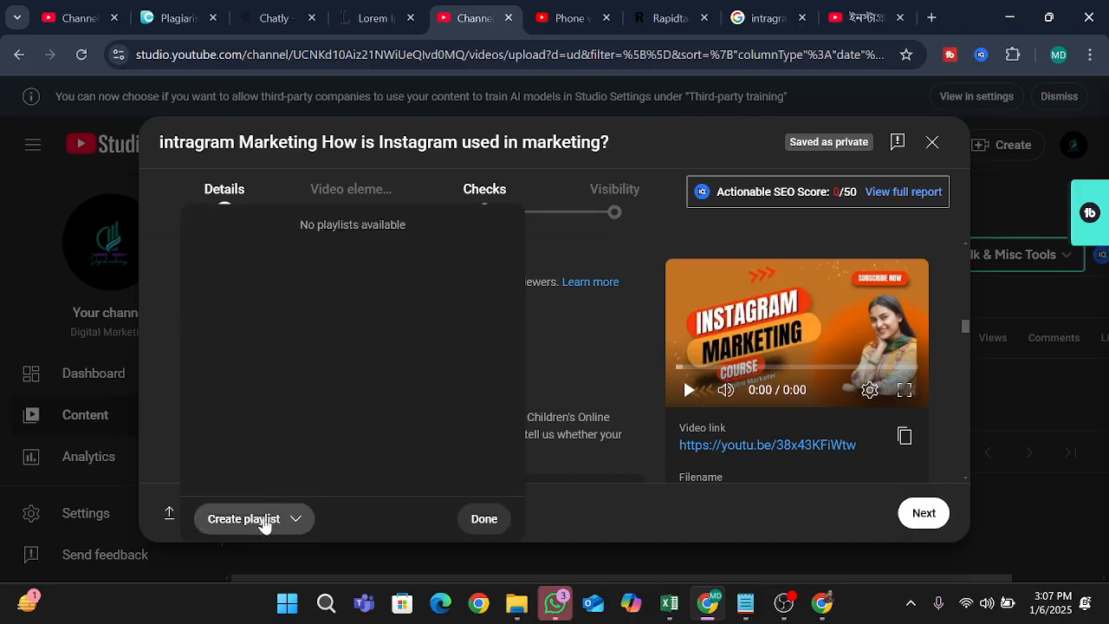
pyautogui.click(263, 520)
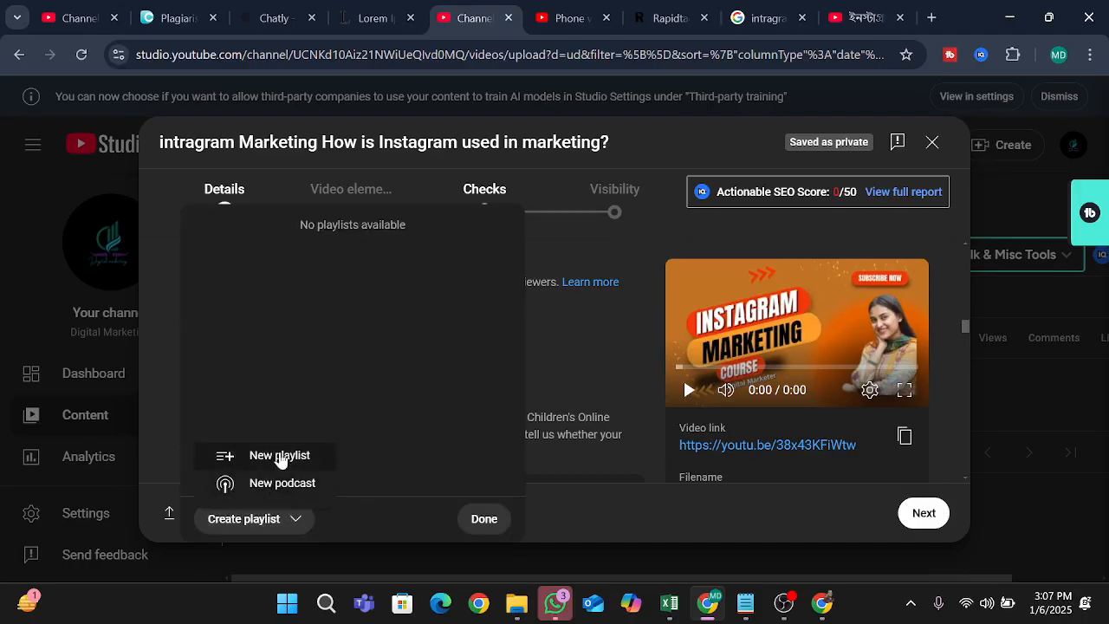
pyautogui.click(279, 458)
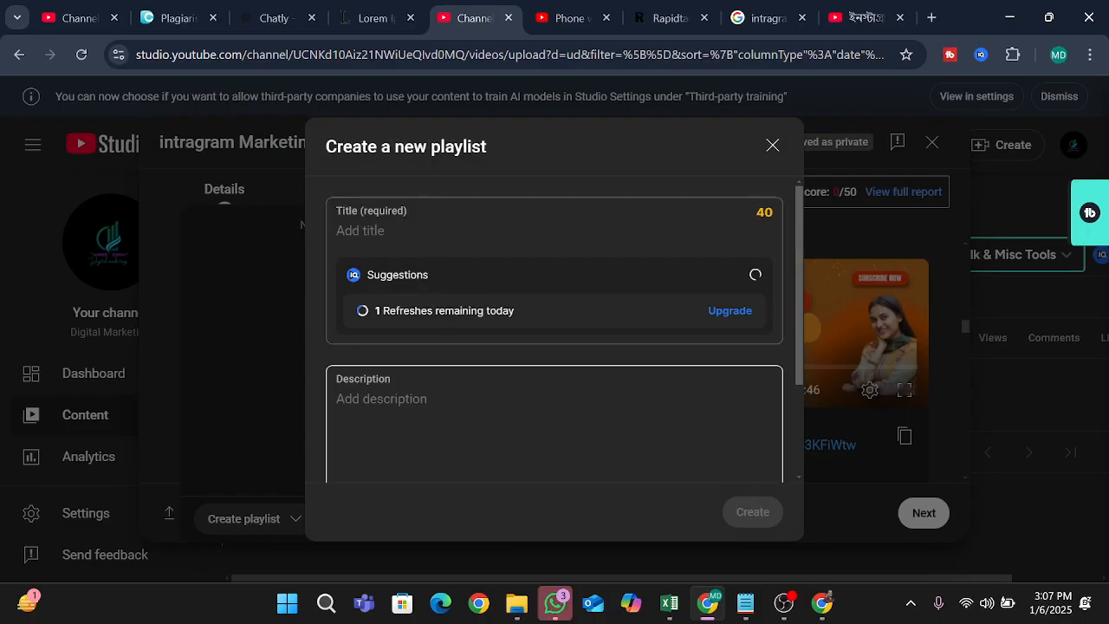
pyautogui.click(363, 231)
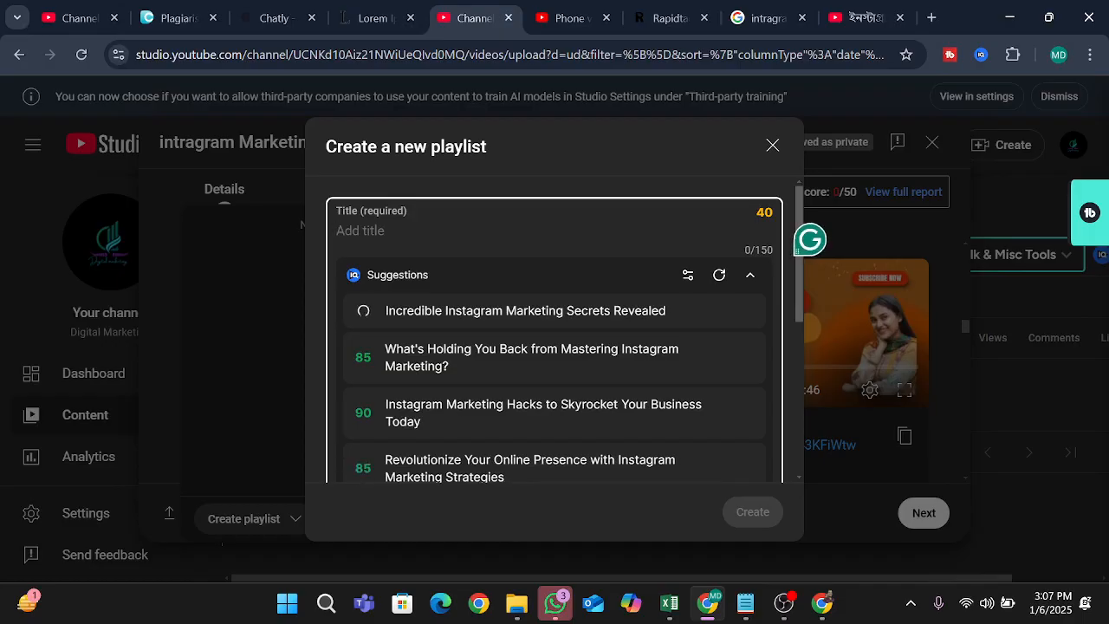
pyautogui.write('Digit')
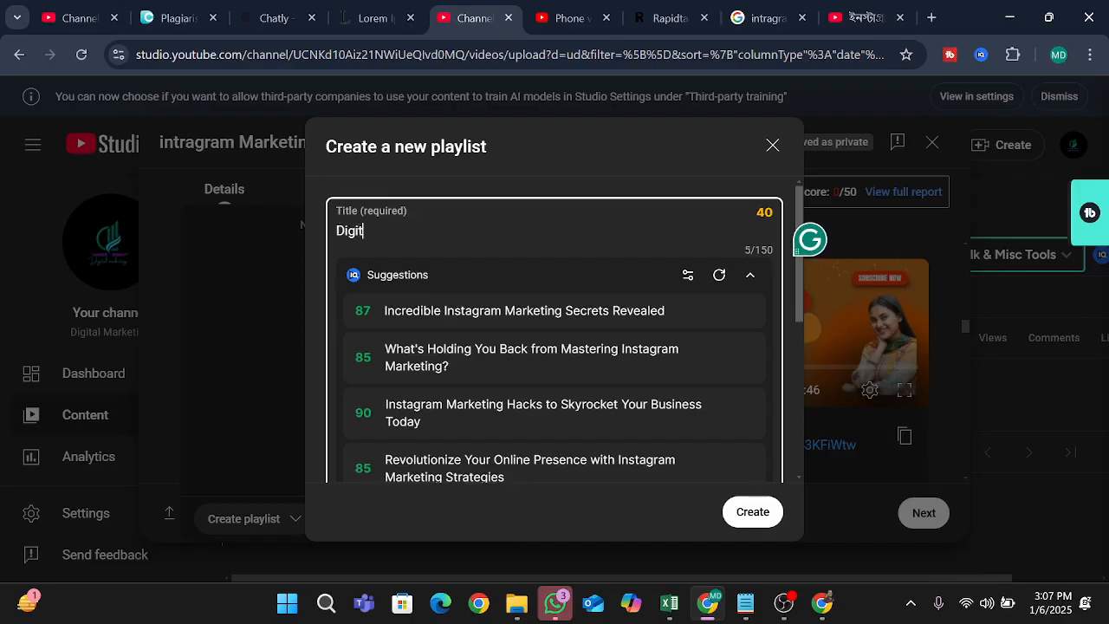
pyautogui.write('al Marketing')
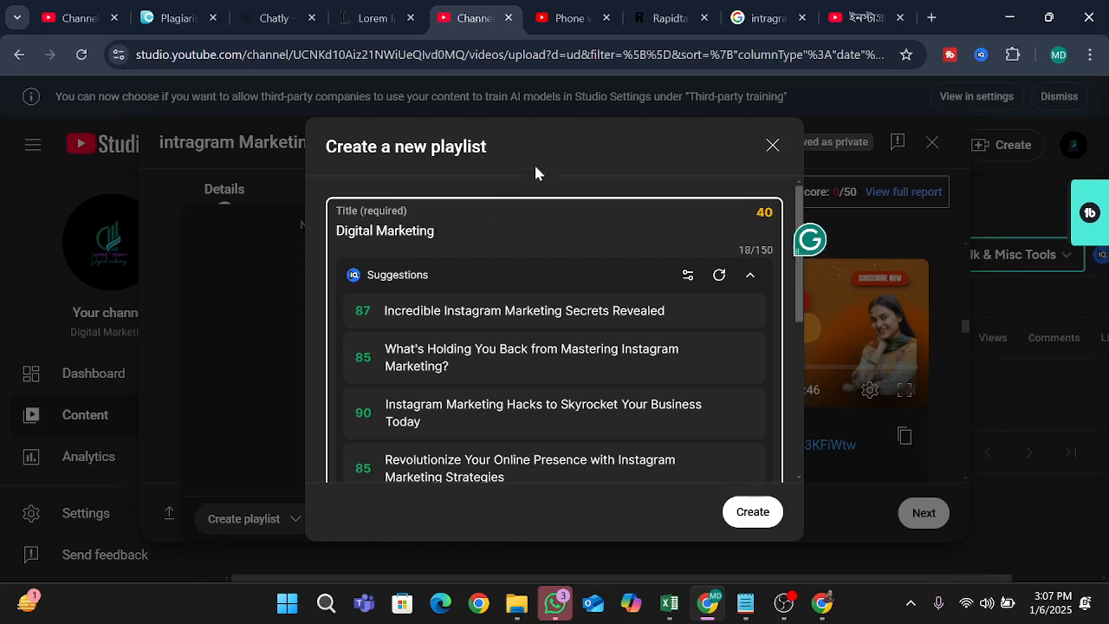
# Set the new playlist's visibility to Public and create it.
pyautogui.scroll(-3, 543, 285)
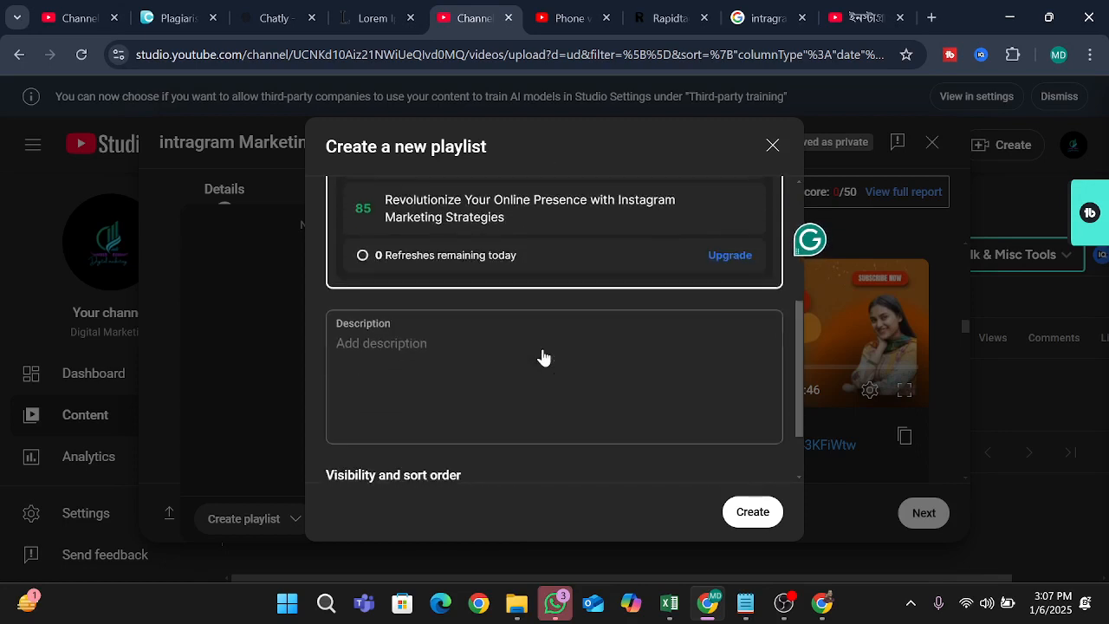
pyautogui.scroll(-2, 495, 370)
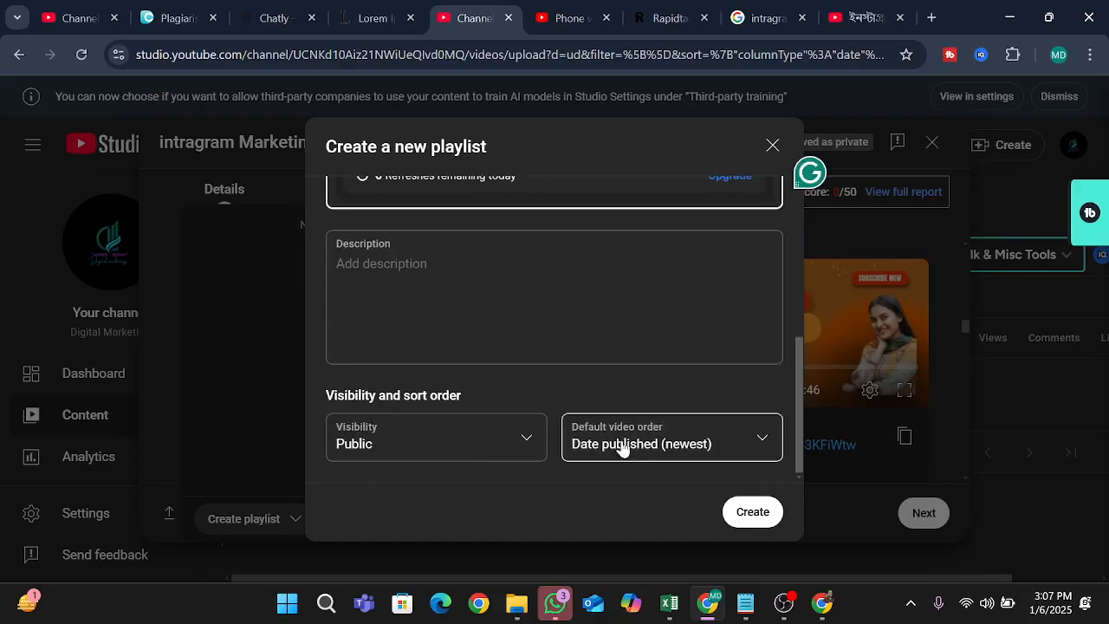
pyautogui.click(487, 446)
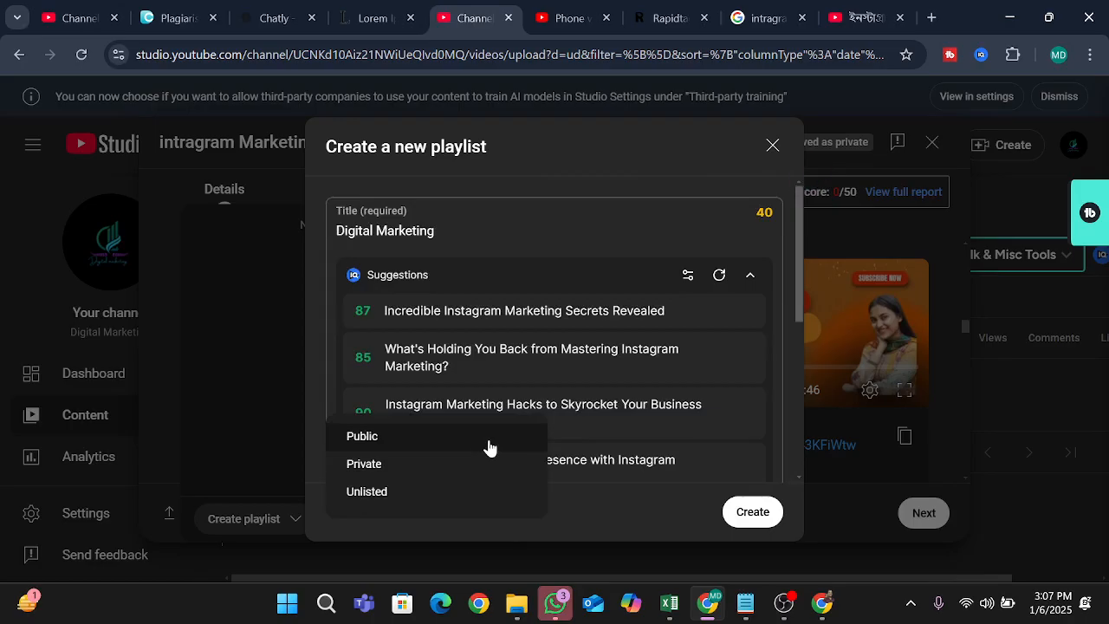
pyautogui.click(467, 445)
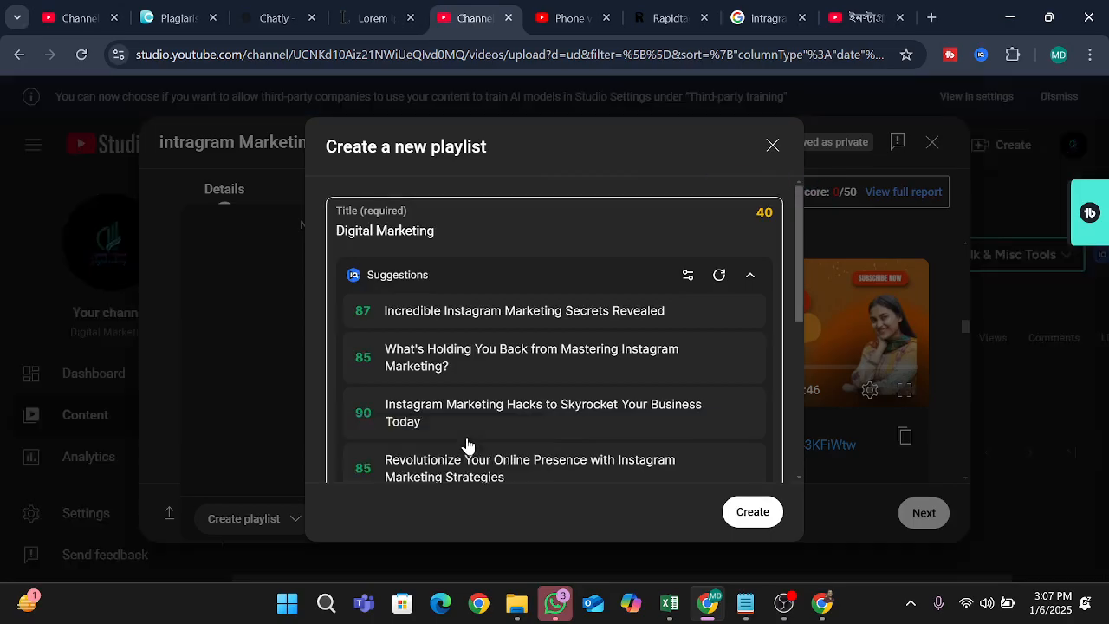
pyautogui.click(761, 507)
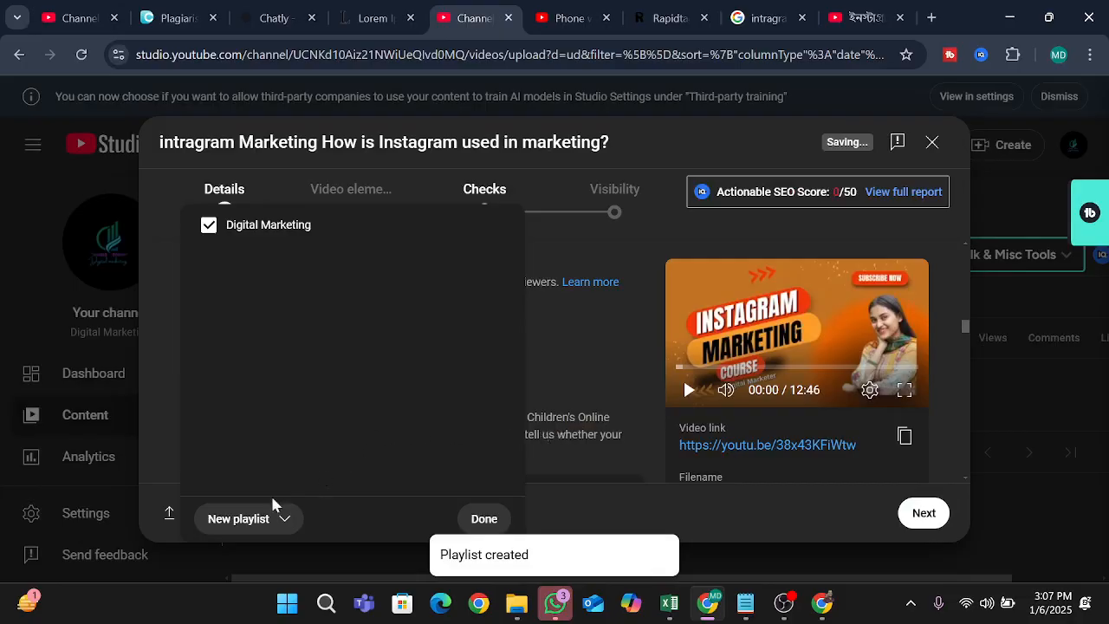
# Confirm the Digital Marketing playlist as the video's playlist selection.
pyautogui.click(286, 522)
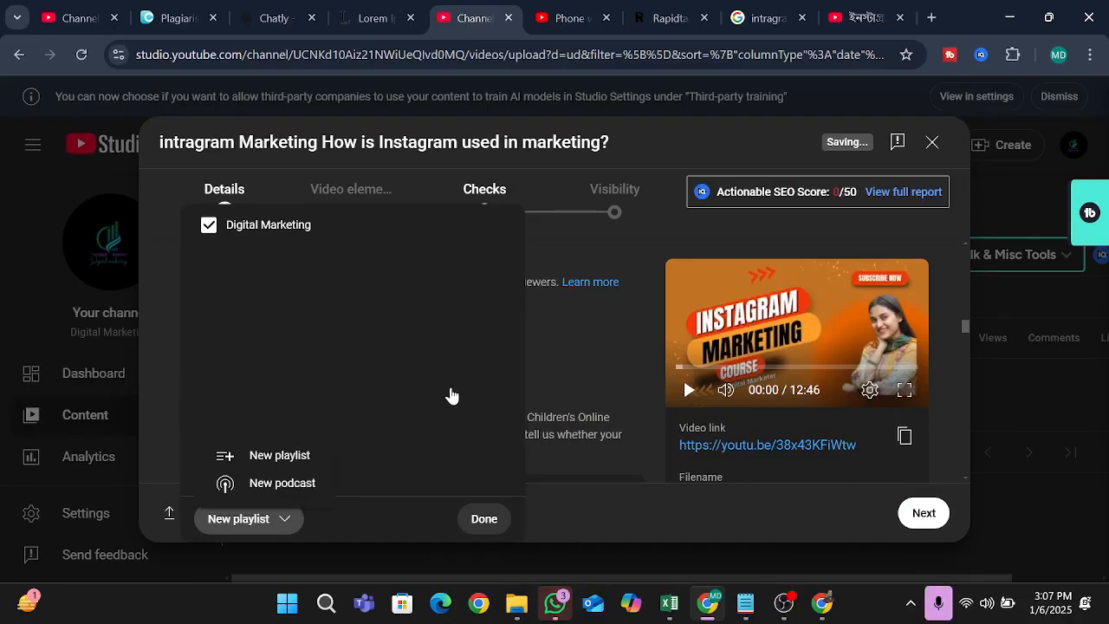
pyautogui.click(451, 394)
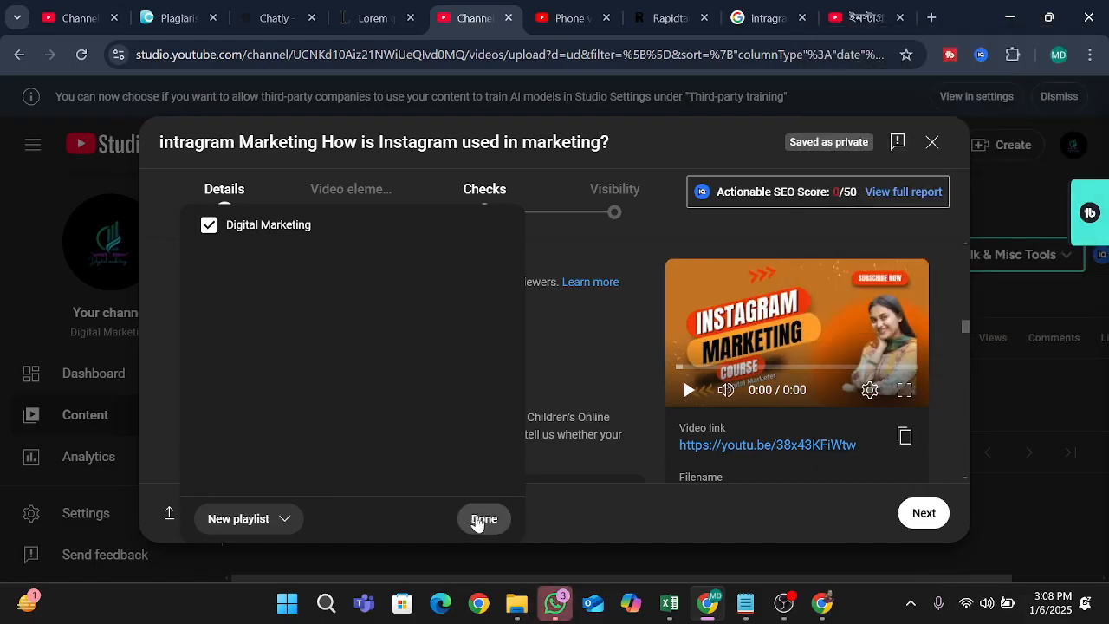
pyautogui.click(476, 521)
pyautogui.scroll(-2, 480, 485)
pyautogui.scroll(3, 485, 398)
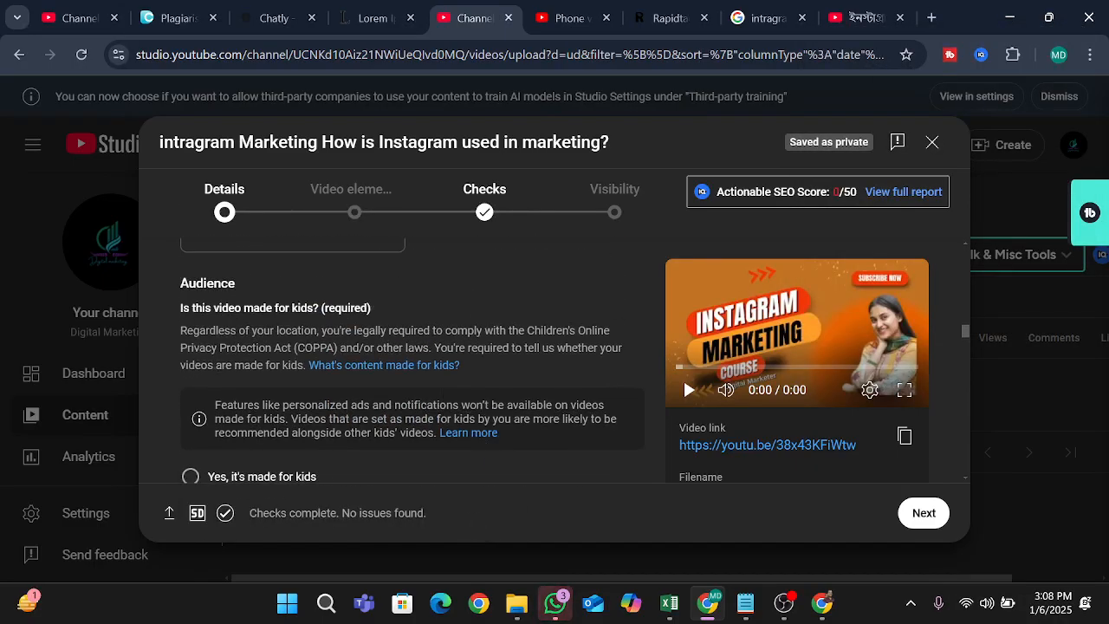
pyautogui.click(389, 322)
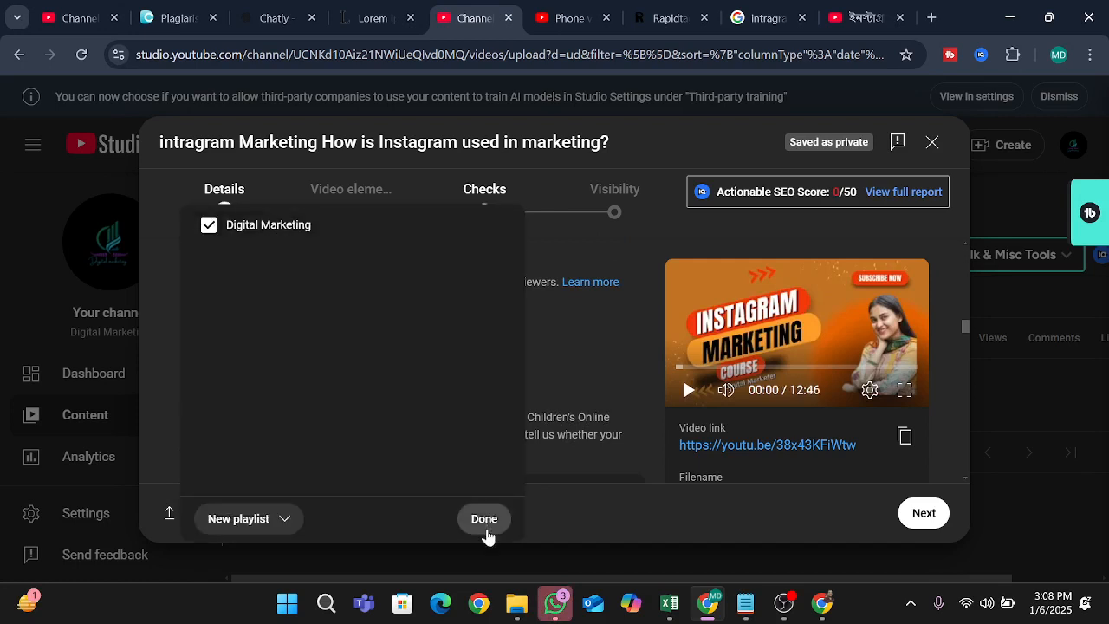
pyautogui.click(486, 521)
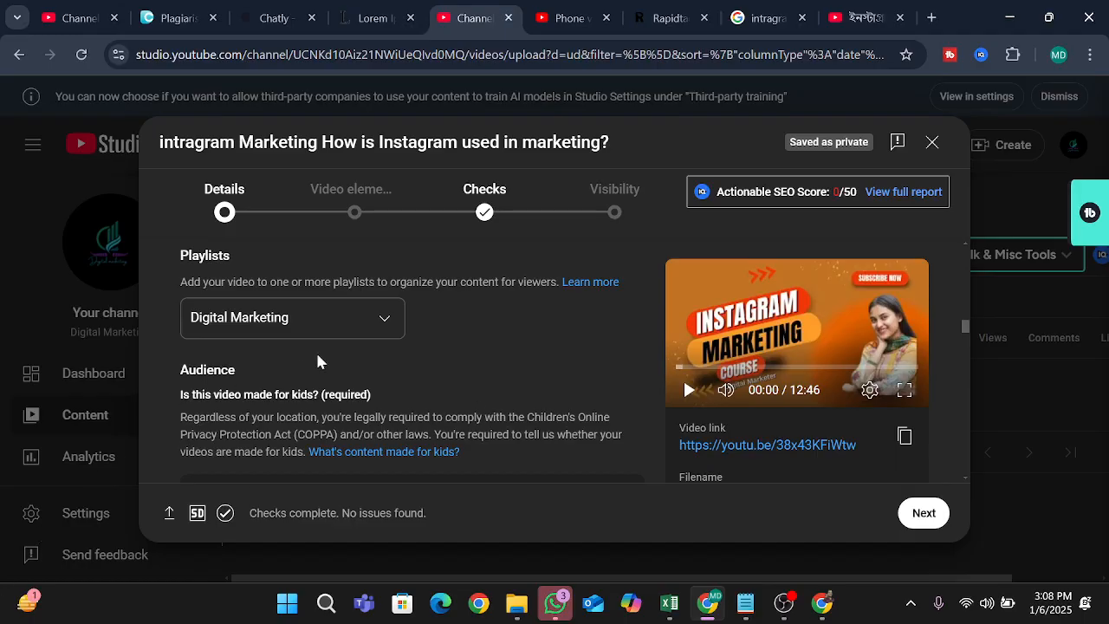
# Declare in the Audience section that the video is not made for kids.
pyautogui.scroll(-2, 319, 360)
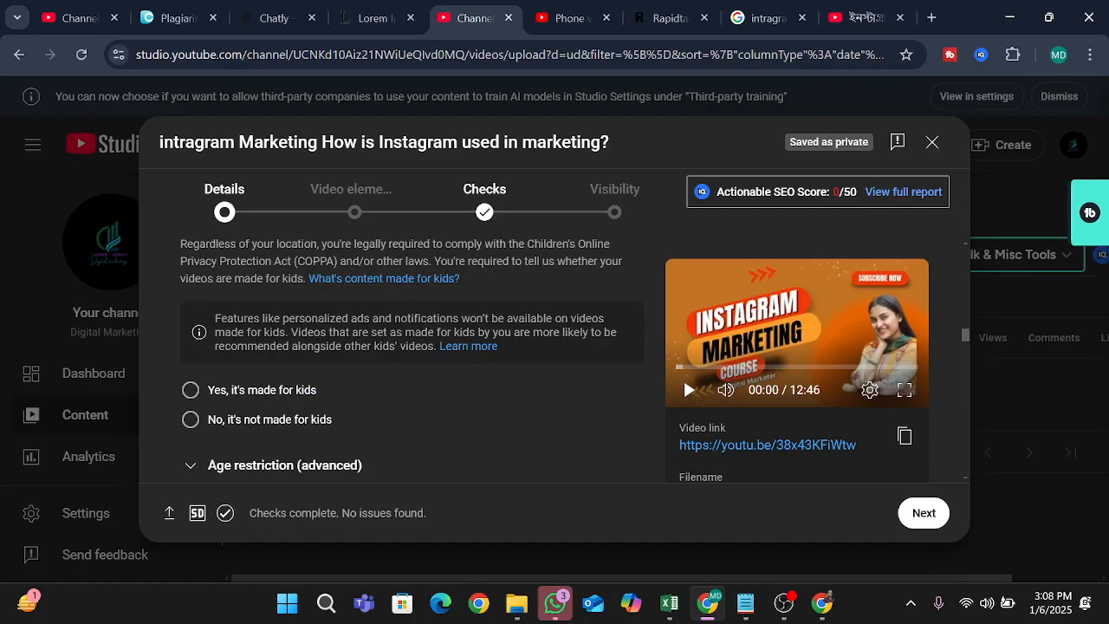
pyautogui.click(190, 420)
pyautogui.scroll(-2, 295, 377)
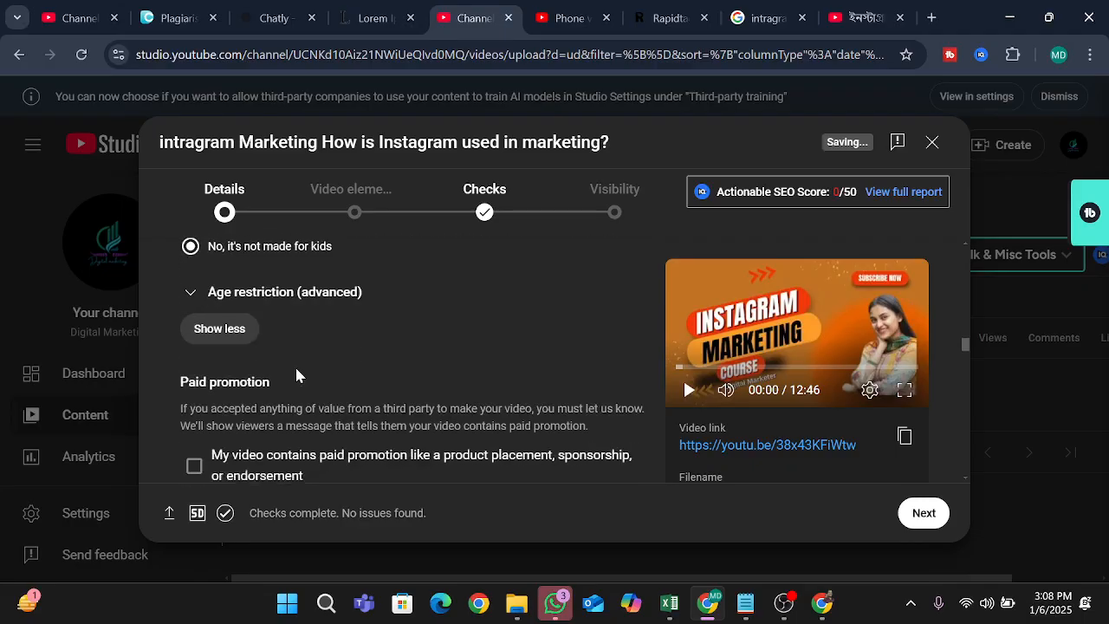
pyautogui.scroll(2, 296, 375)
pyautogui.scroll(-2, 296, 376)
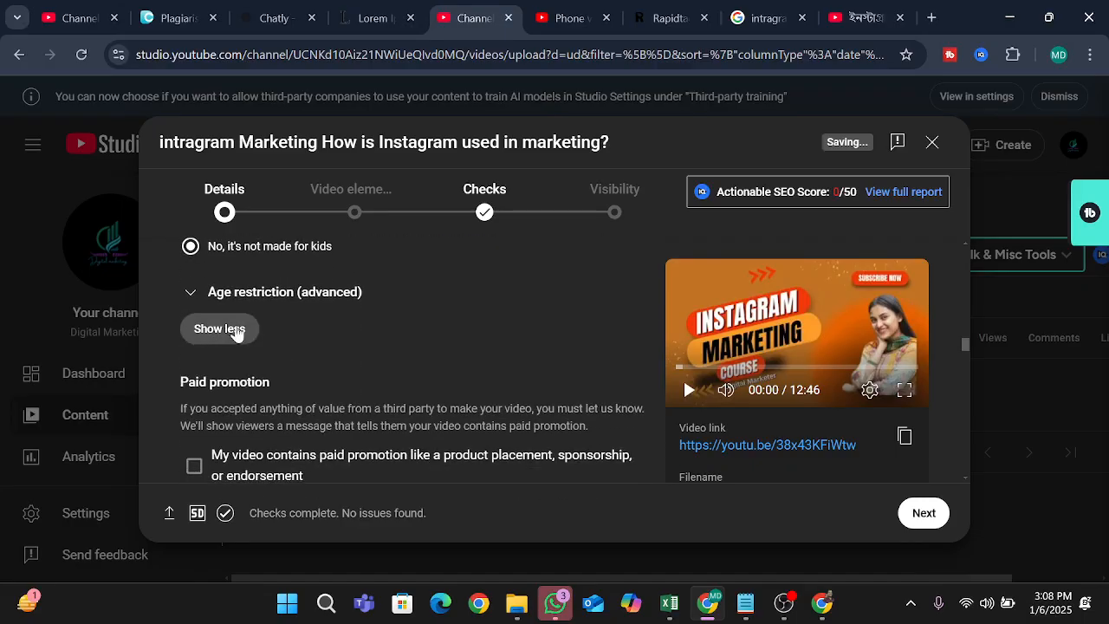
# Collapse and re-expand the additional video settings, and answer No to the altered content question.
pyautogui.click(222, 329)
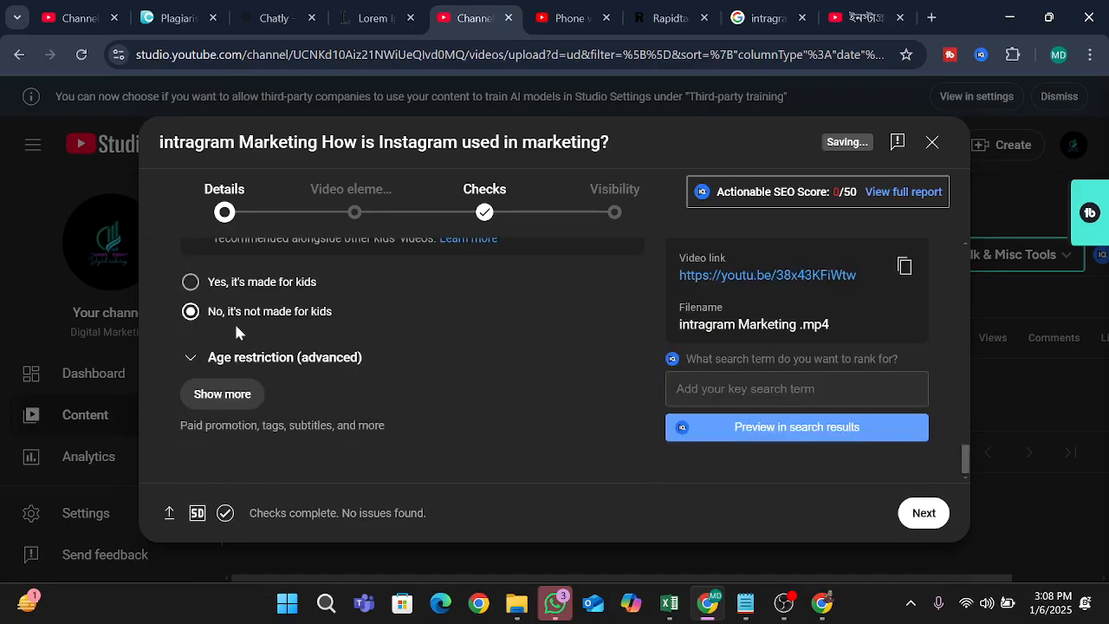
pyautogui.click(224, 396)
pyautogui.scroll(-5, 257, 371)
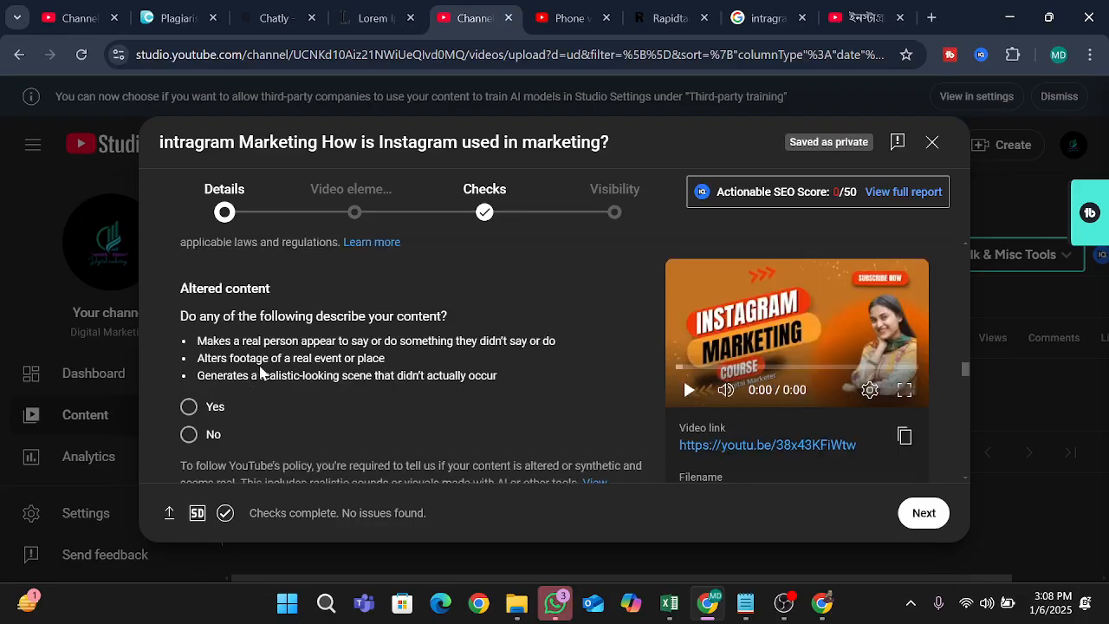
pyautogui.scroll(-1, 260, 371)
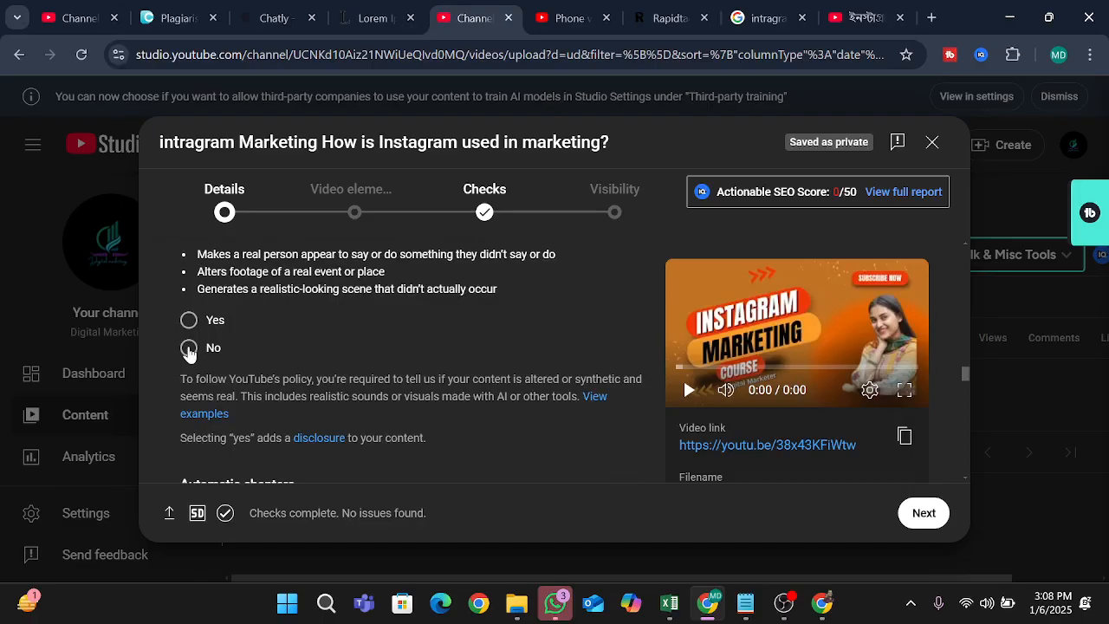
pyautogui.click(188, 349)
# Place the cursor in the empty tags field and examine the tag tools and recommended tags.
pyautogui.scroll(-5, 188, 352)
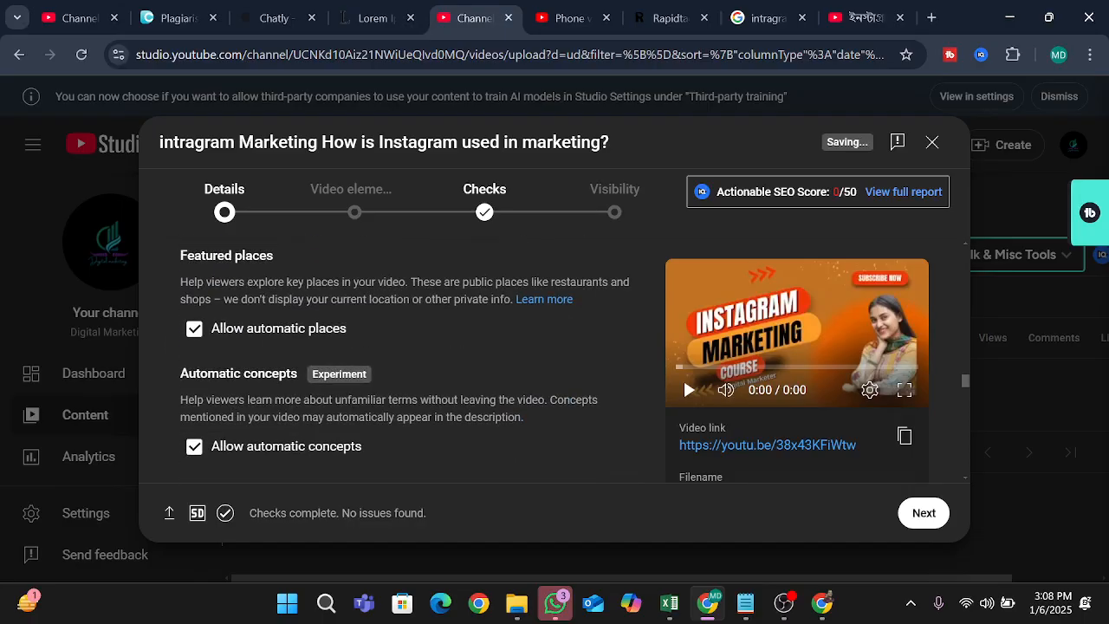
pyautogui.scroll(-2, 273, 340)
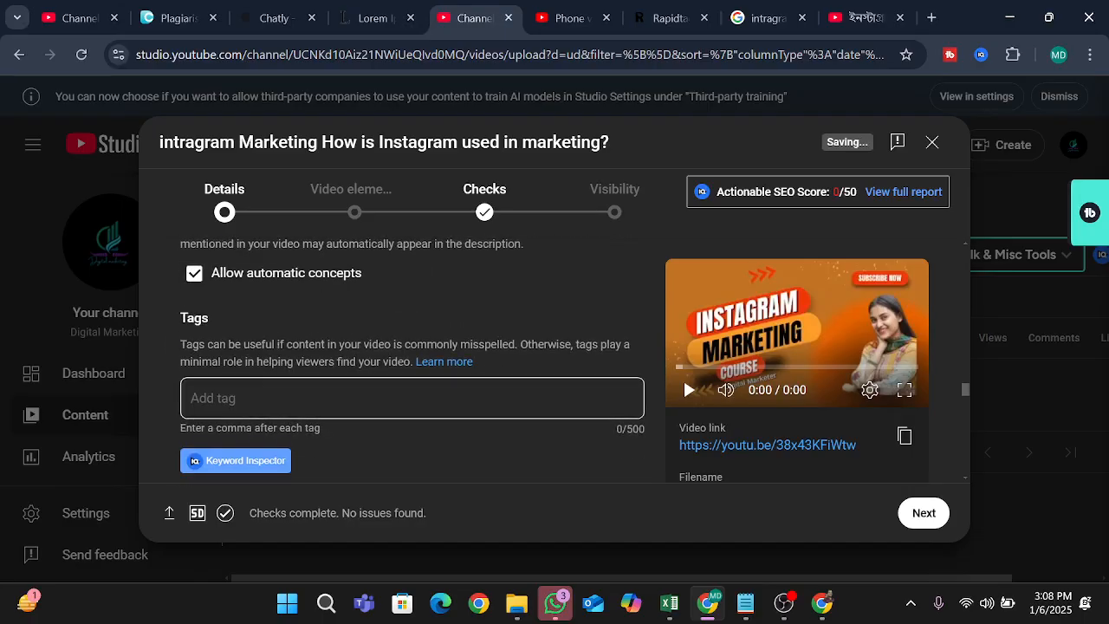
pyautogui.click(267, 378)
pyautogui.scroll(-2, 279, 329)
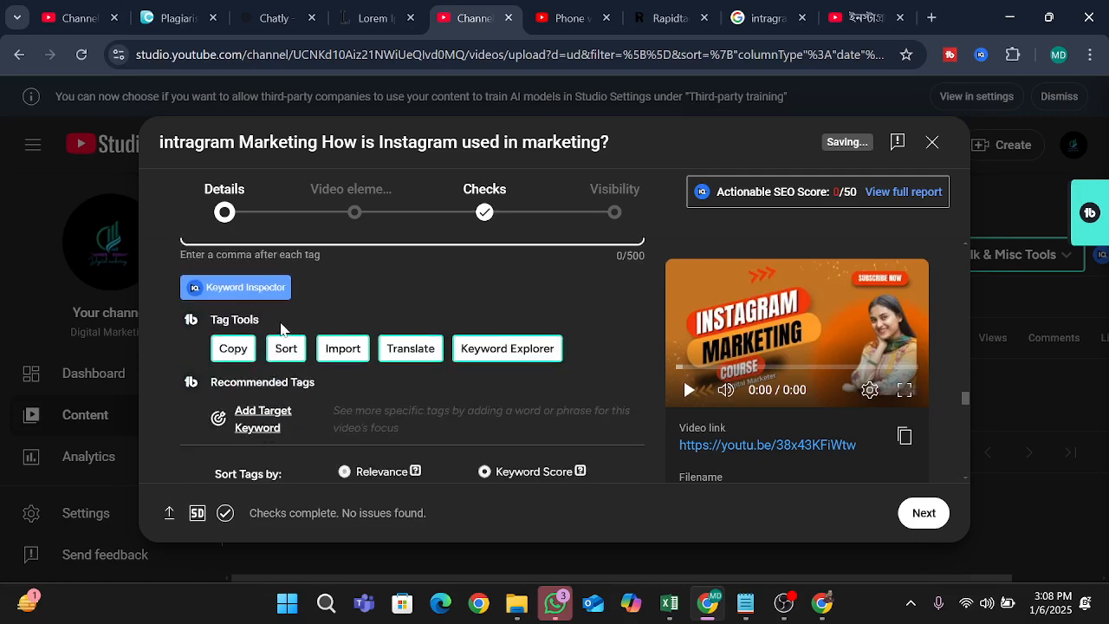
pyautogui.scroll(-2, 280, 327)
pyautogui.scroll(-3, 280, 328)
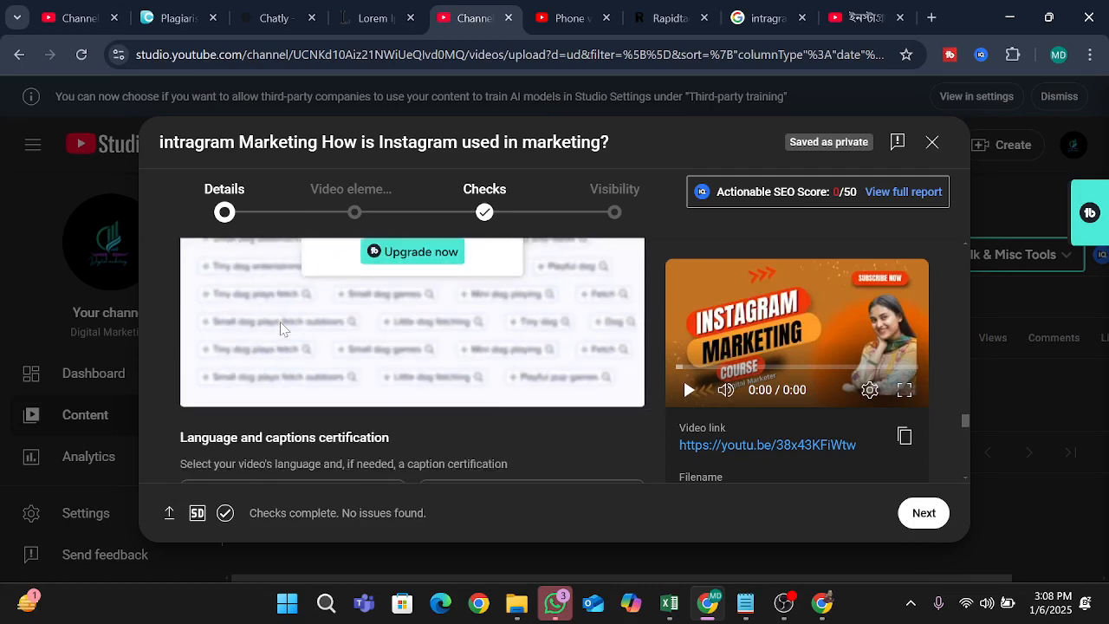
pyautogui.scroll(8, 279, 327)
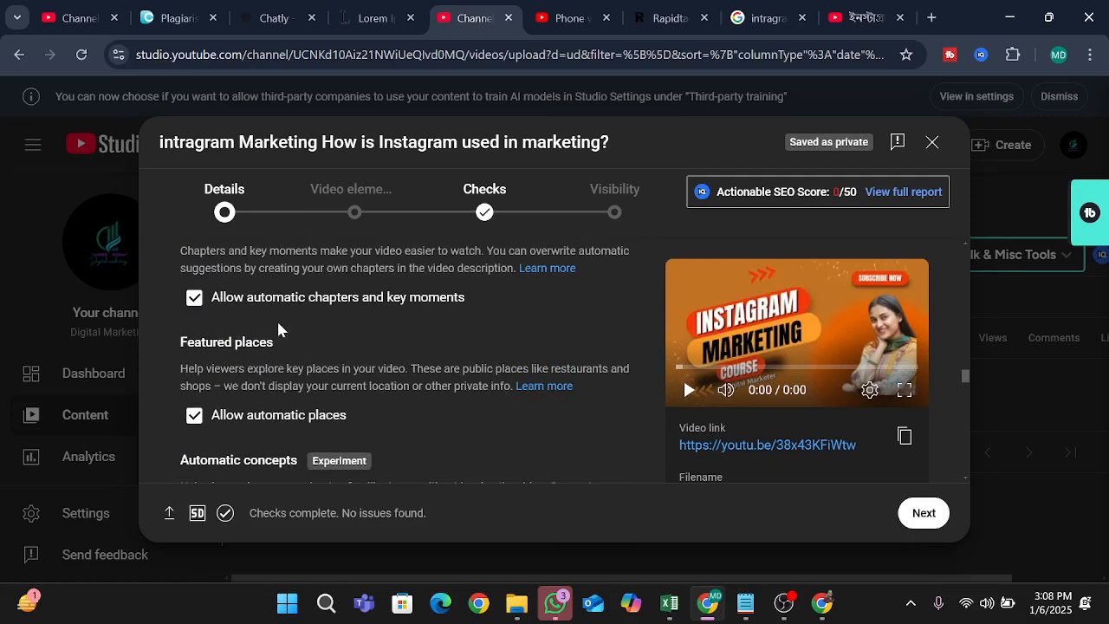
pyautogui.scroll(-6, 278, 327)
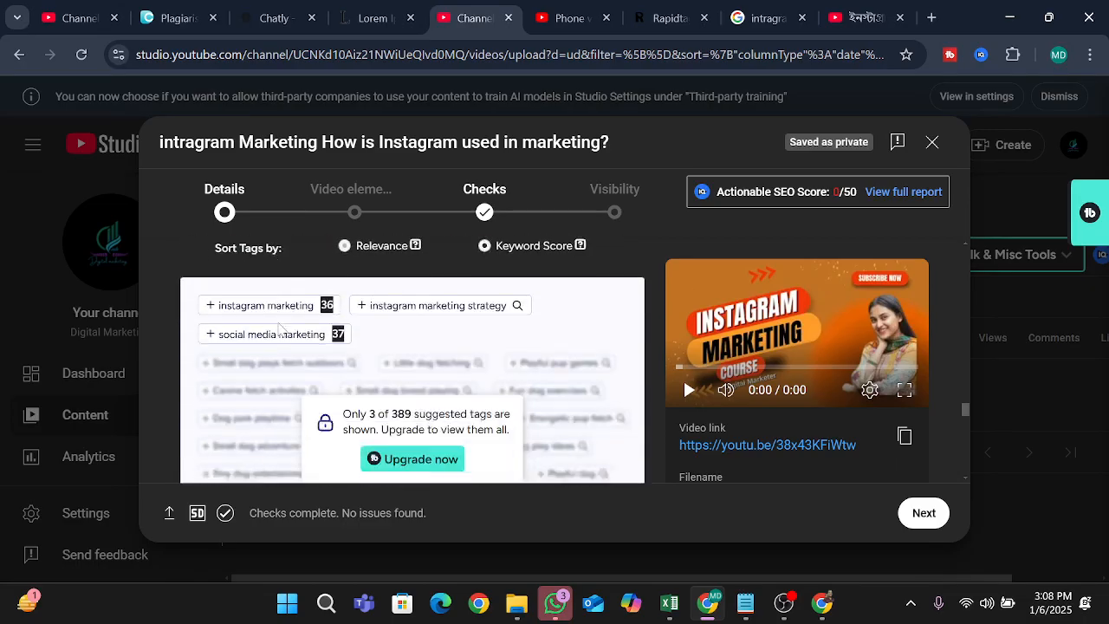
pyautogui.scroll(-3, 278, 328)
pyautogui.scroll(3, 278, 327)
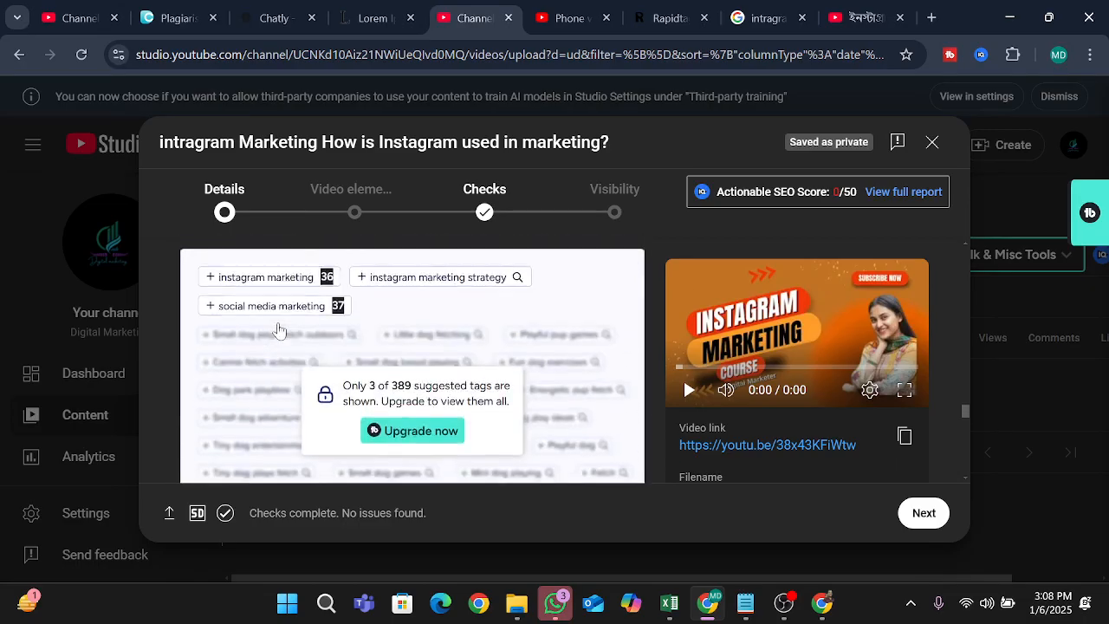
pyautogui.scroll(3, 278, 329)
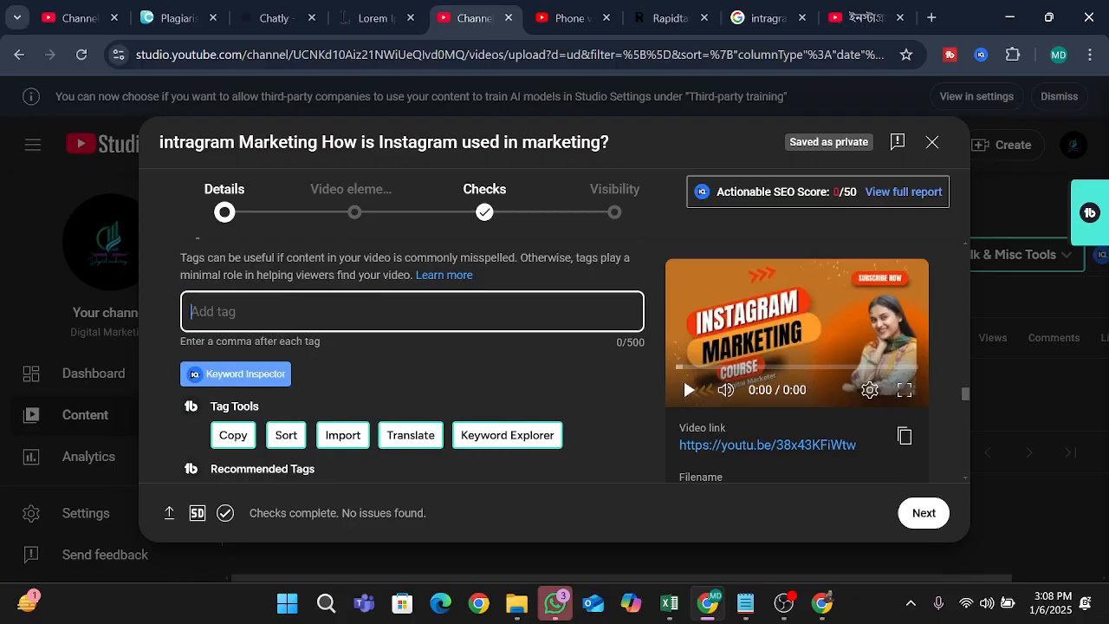
# Switch to the Notepad keyword list and delete the blank line between the English and Bangla tag blocks.
pyautogui.click(745, 603)
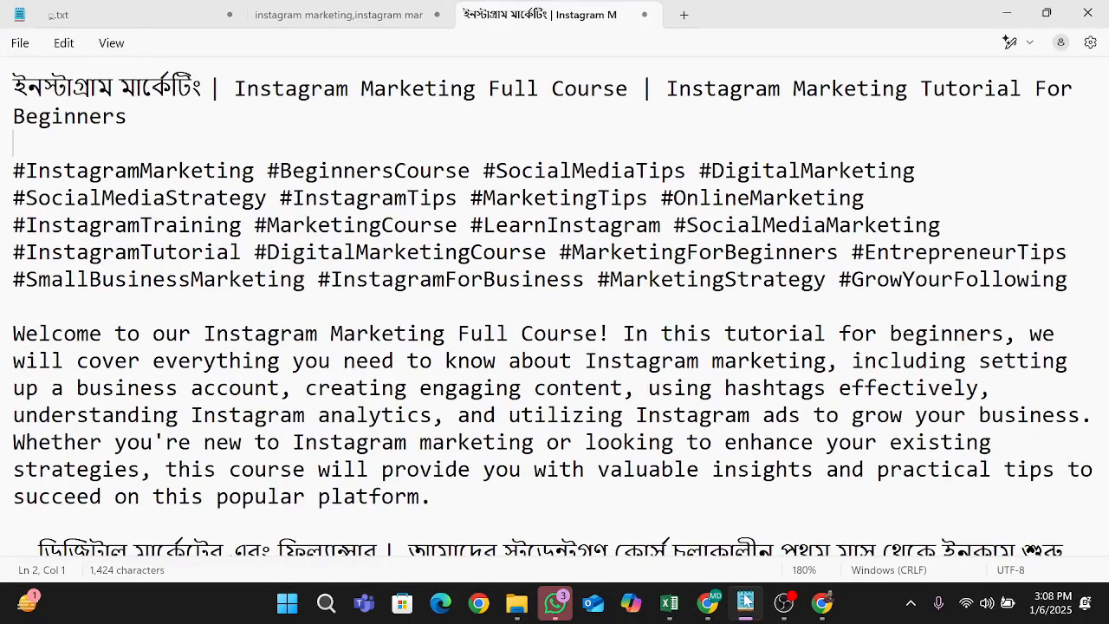
pyautogui.click(312, 16)
pyautogui.click(14, 249)
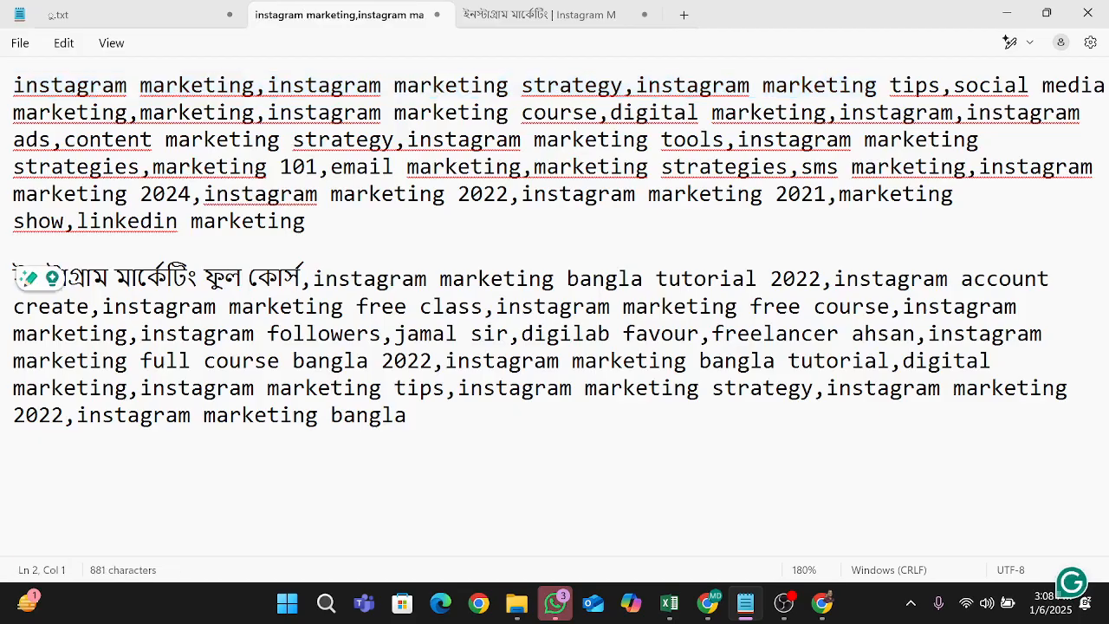
pyautogui.hotkey('ctrl', 'a')
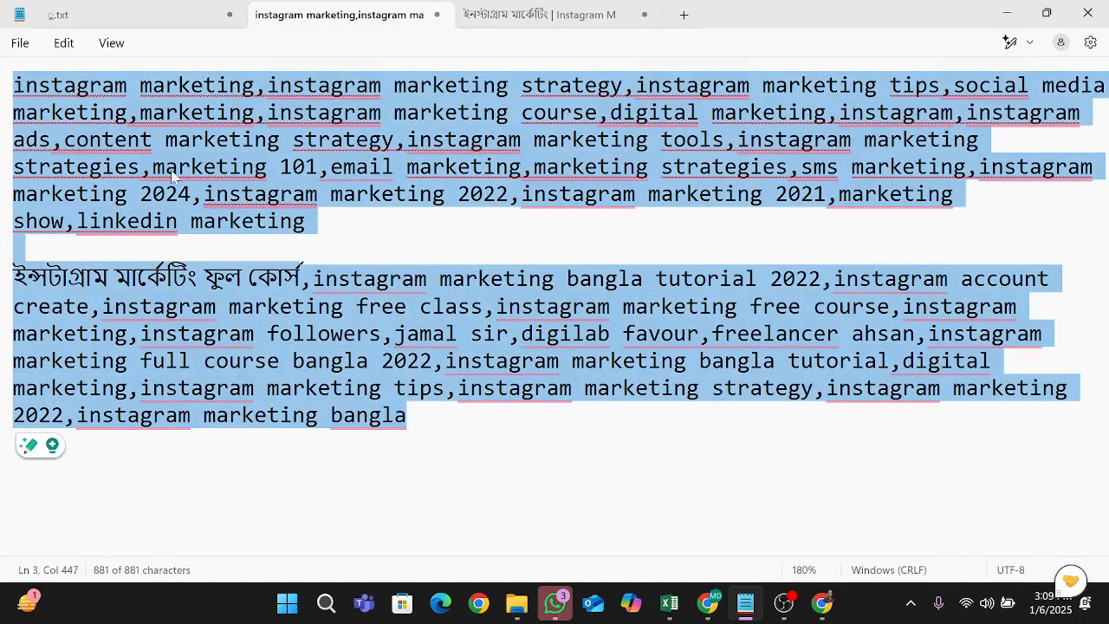
pyautogui.click(45, 253)
pyautogui.press('BackSpace')
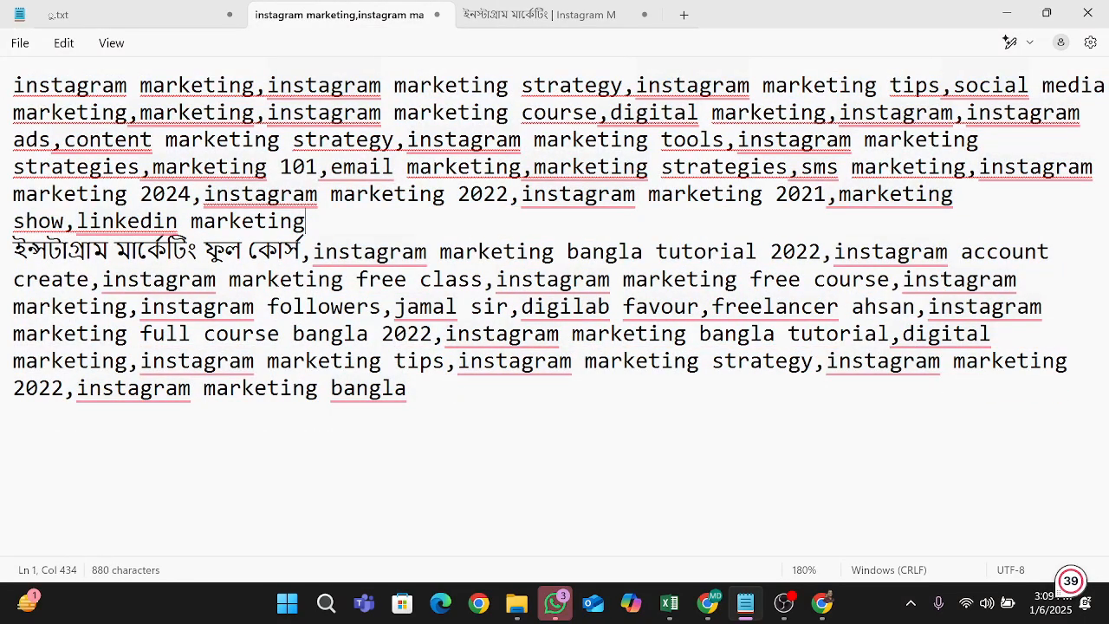
# Copy the entire keyword list and paste it into the video's tags field in YouTube Studio.
pyautogui.hotkey('ctrl', 'a')
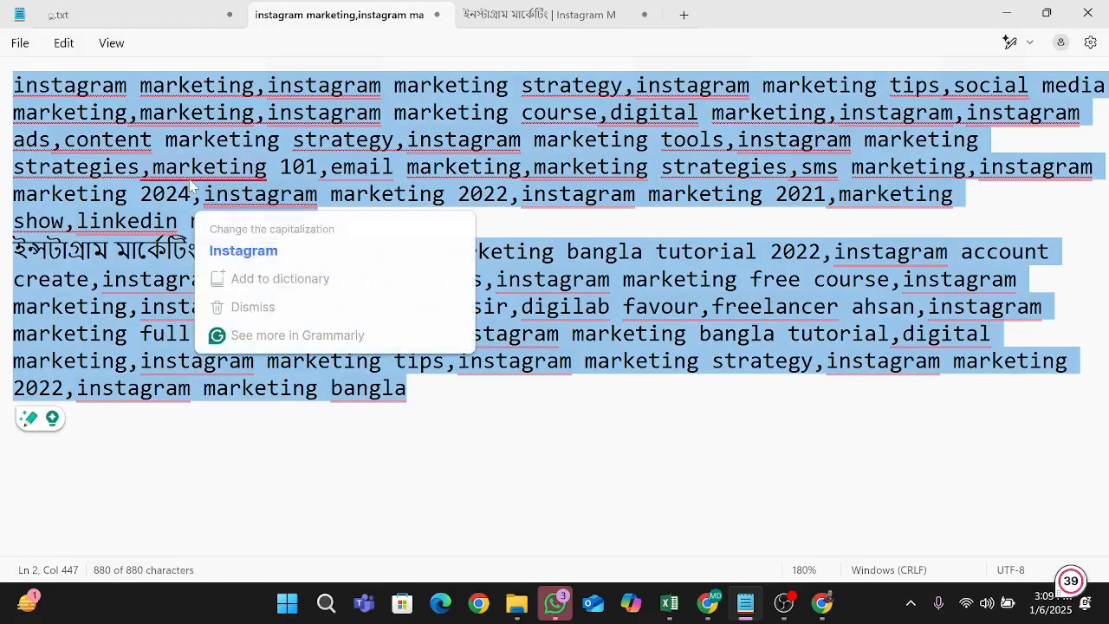
pyautogui.moveTo(193, 185)
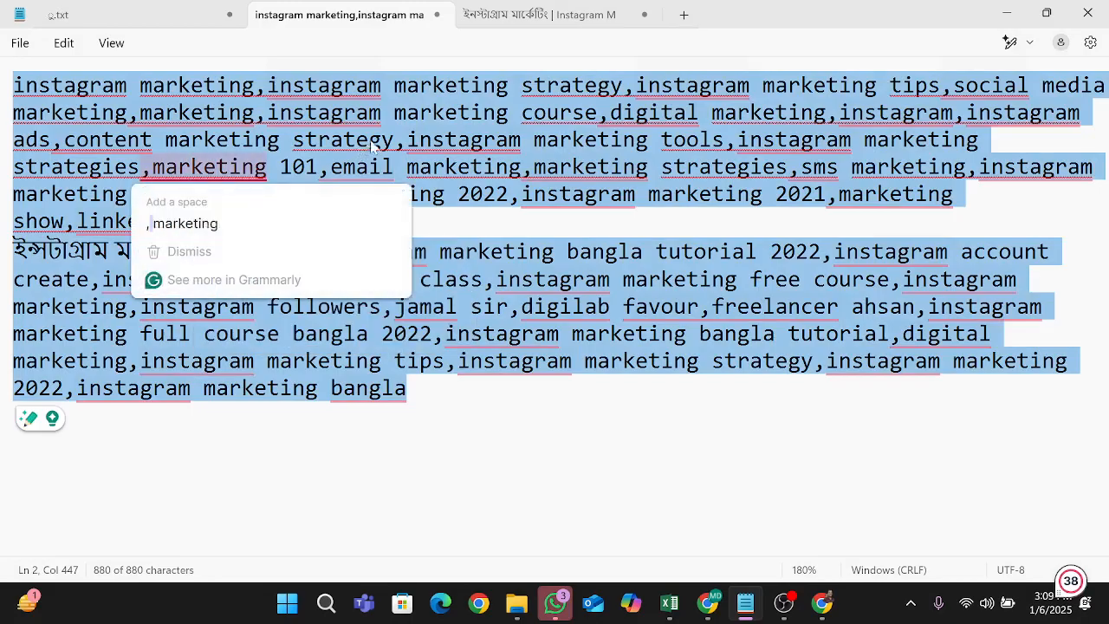
pyautogui.rightClick(406, 131)
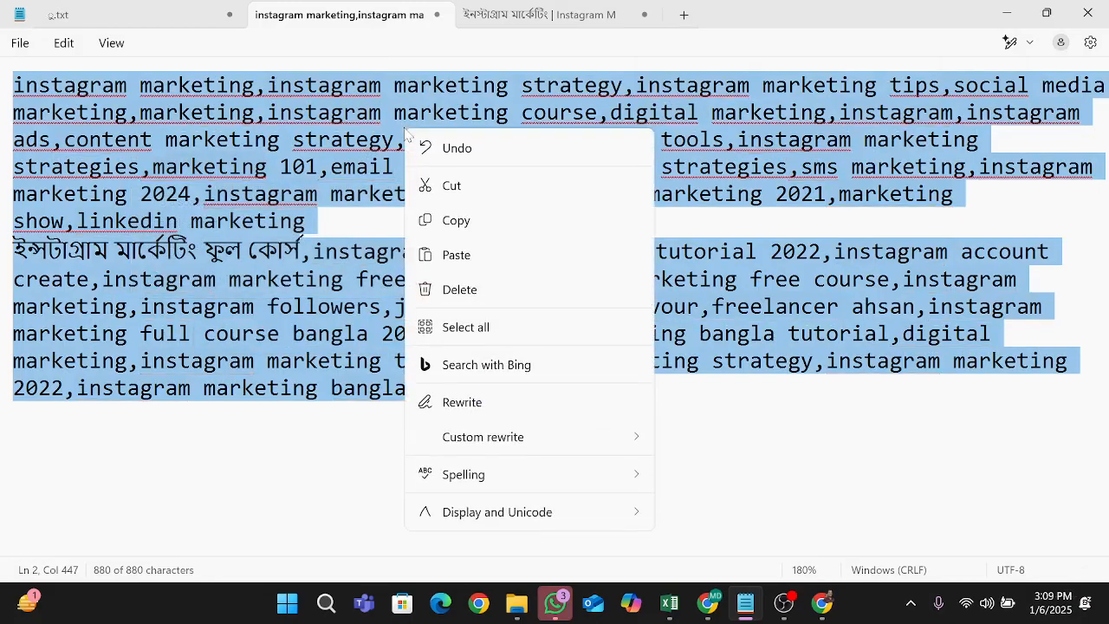
pyautogui.click(471, 224)
pyautogui.doubleClick(989, 14)
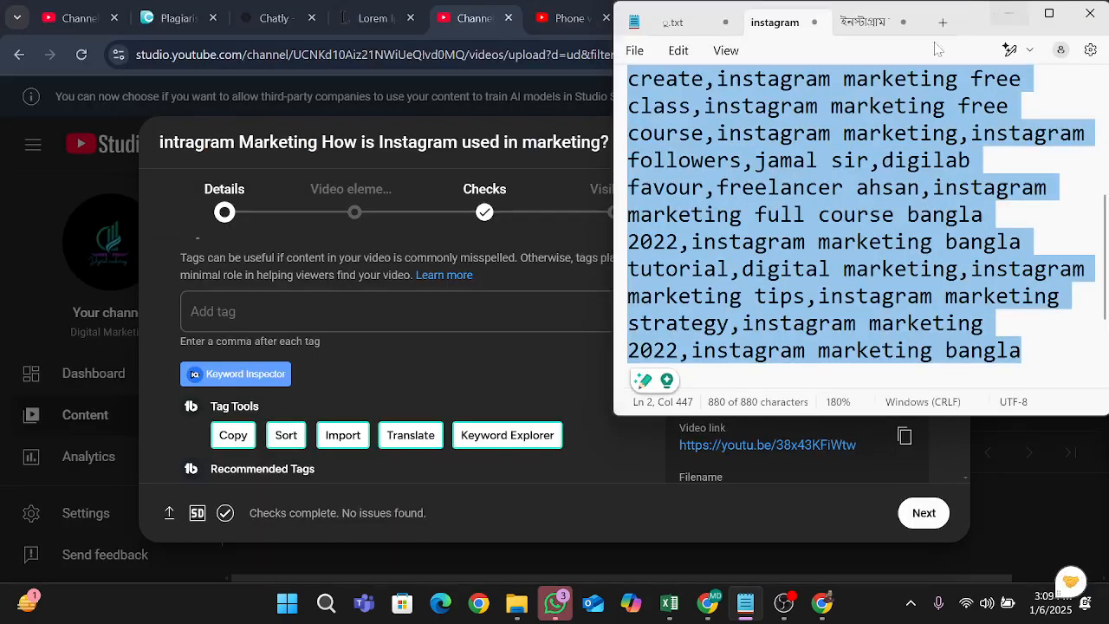
pyautogui.click(1071, 413)
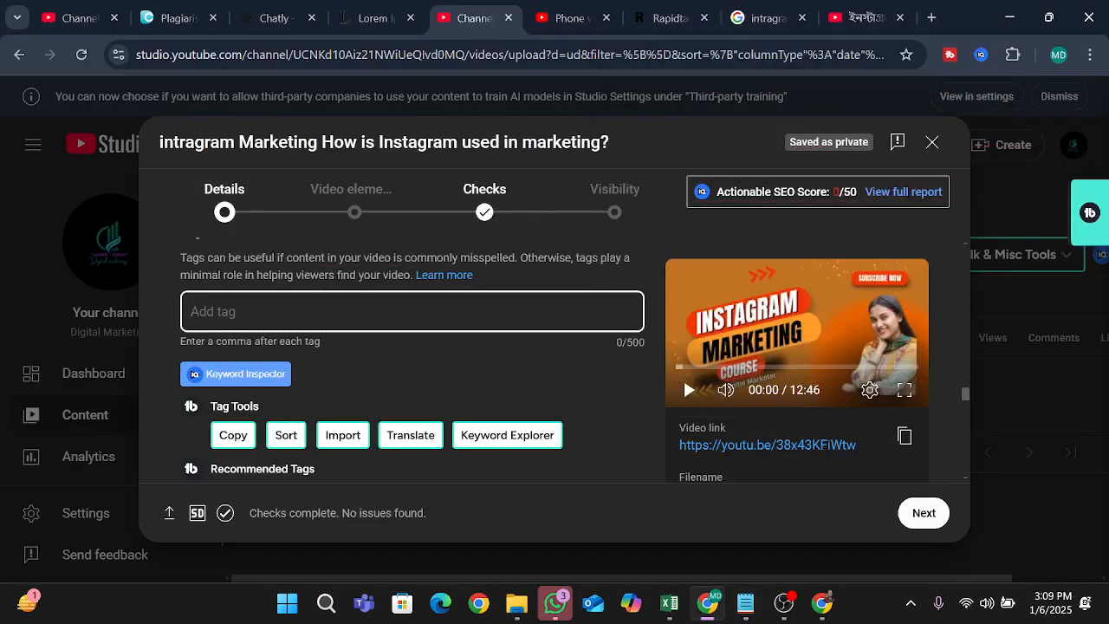
pyautogui.click(228, 315)
pyautogui.hotkey('ctrl', 'v')
# Remove the tags "instagram marketing bangla", "instagram marketing full course bangla 2022" and "instagram marketing bangla tutorial".
pyautogui.scroll(-5, 374, 342)
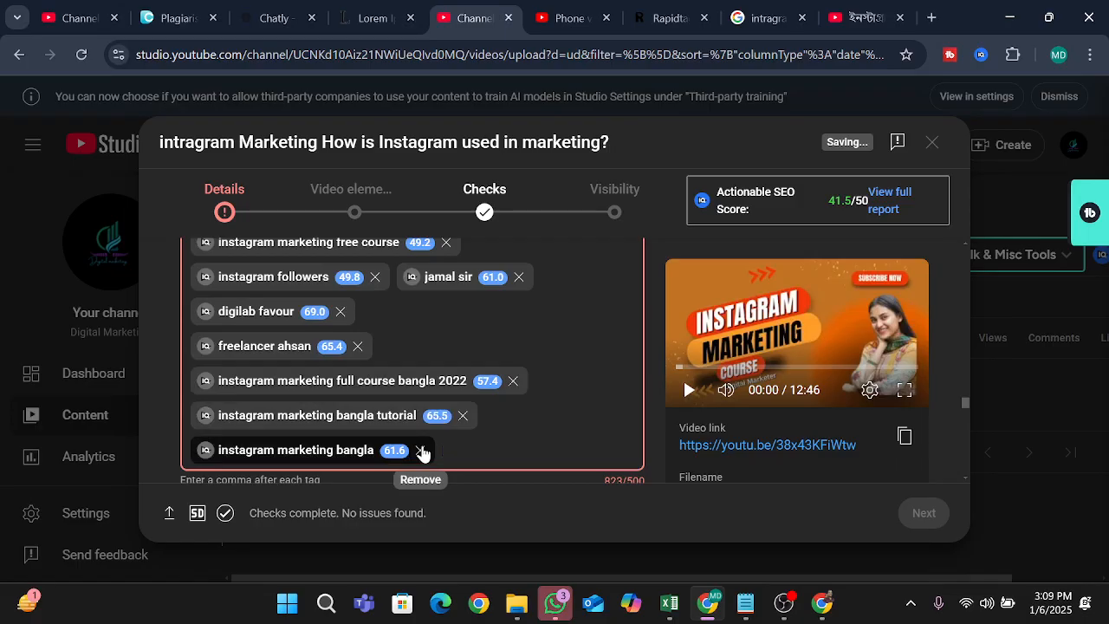
pyautogui.click(422, 453)
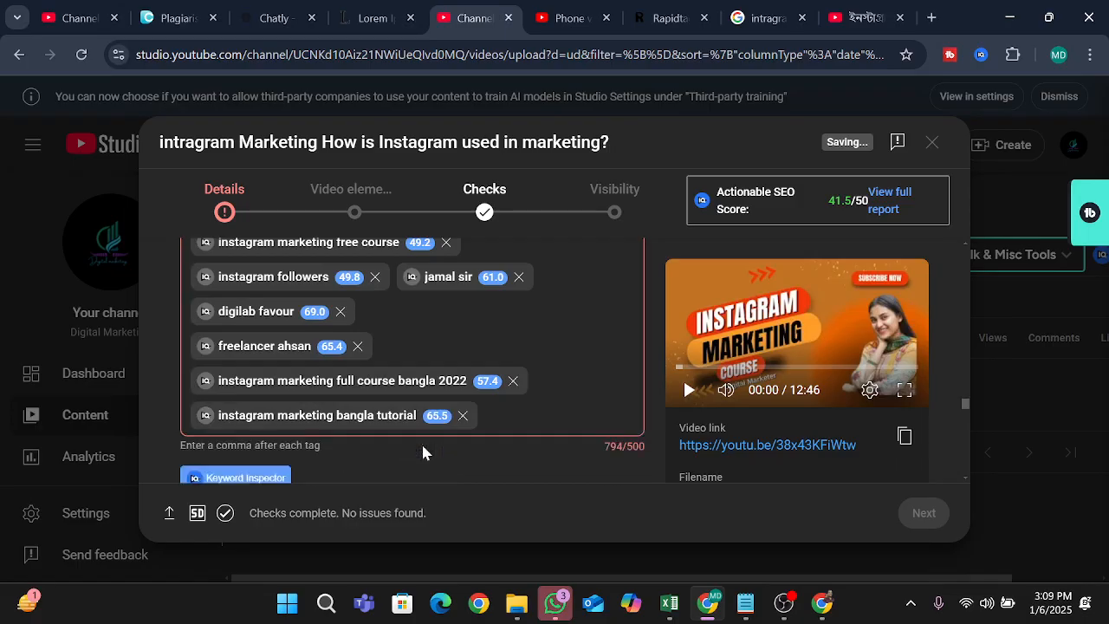
pyautogui.click(512, 382)
pyautogui.click(463, 380)
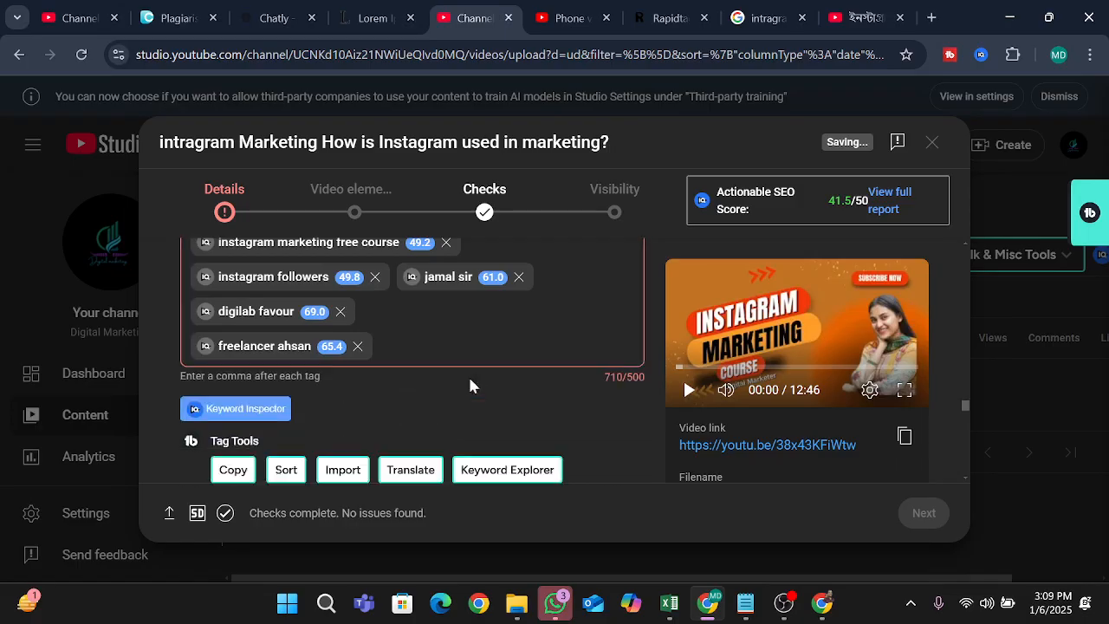
# Remove the "digilab favour" tag and the two tags beside it that contain personal names.
pyautogui.scroll(1, 452, 322)
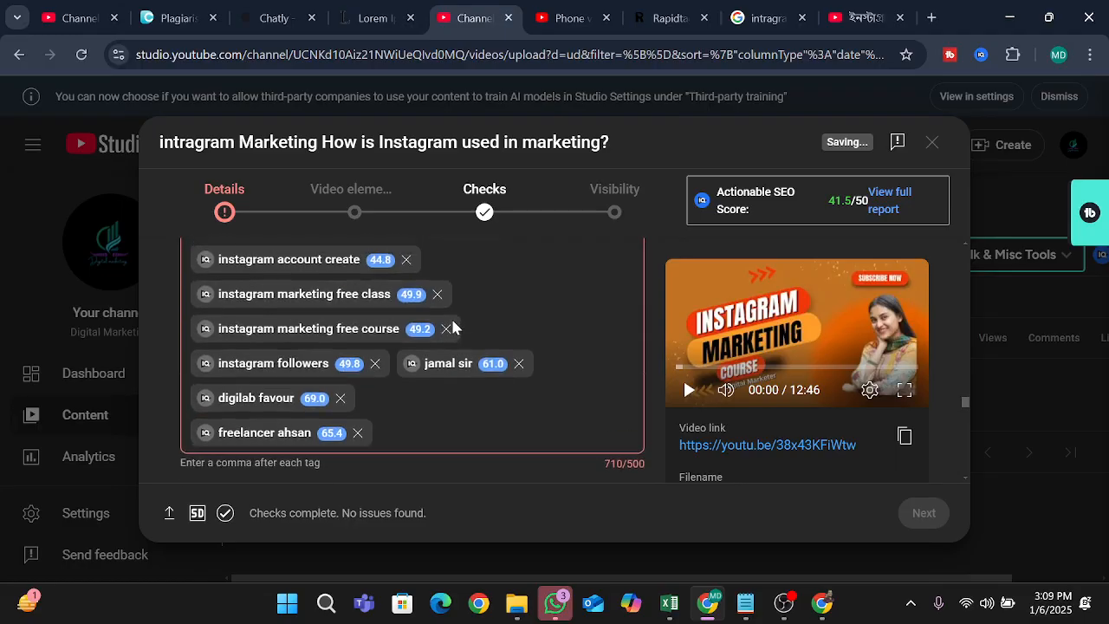
pyautogui.click(515, 364)
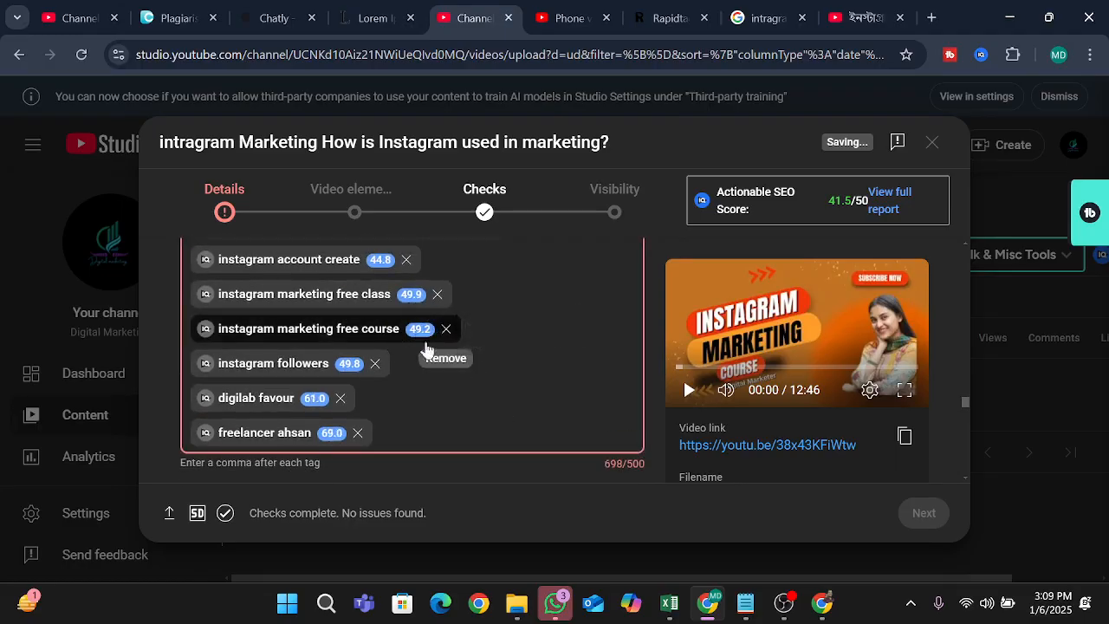
pyautogui.click(343, 400)
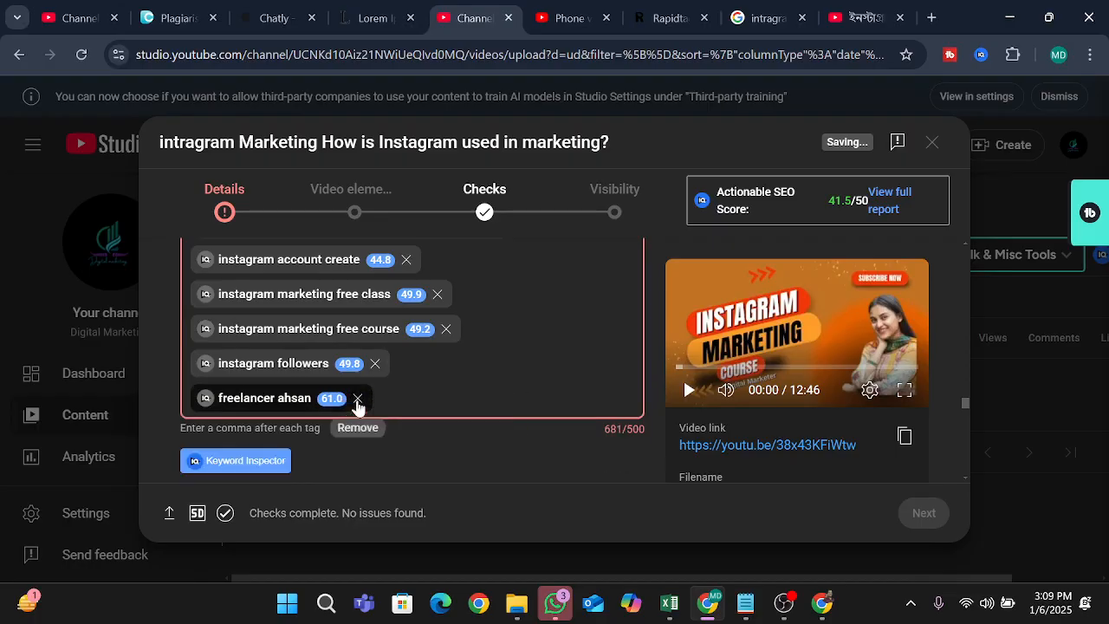
pyautogui.click(358, 399)
# Remove the tags "instagram marketing 2022", "instagram marketing 2024", "instagram marketing 2021" and "marketing 101".
pyautogui.scroll(3, 372, 382)
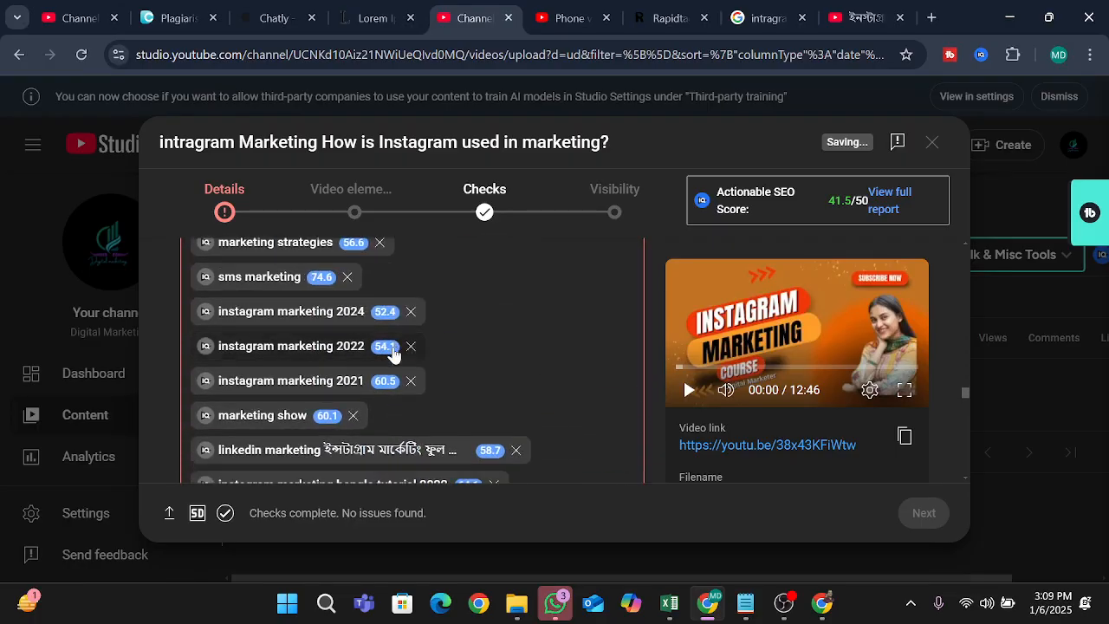
pyautogui.scroll(-1, 394, 351)
pyautogui.scroll(2, 395, 351)
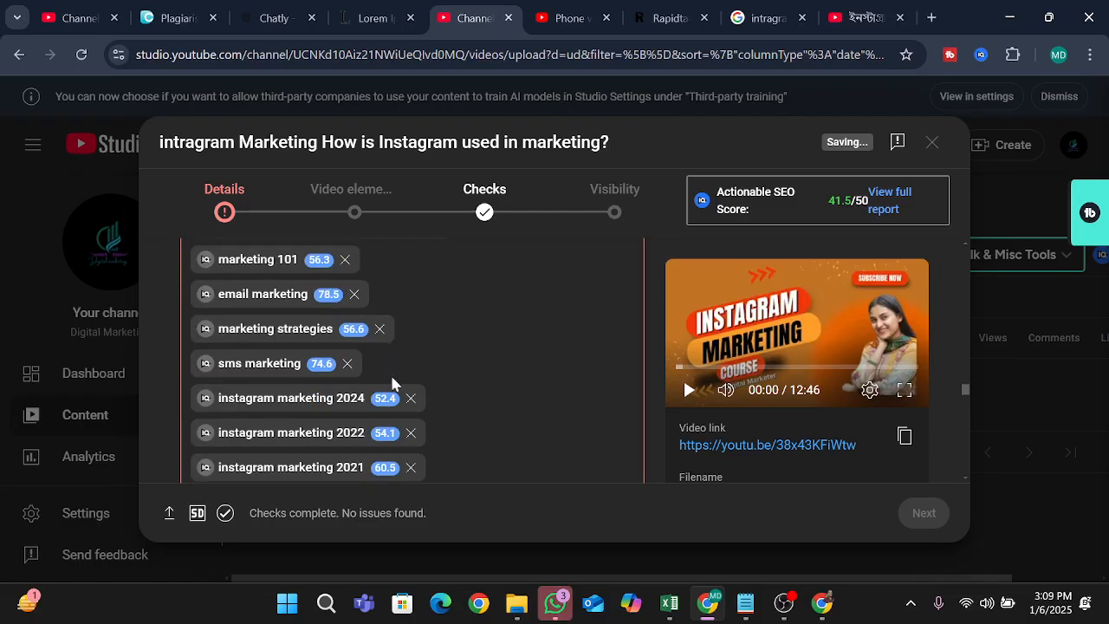
pyautogui.click(411, 432)
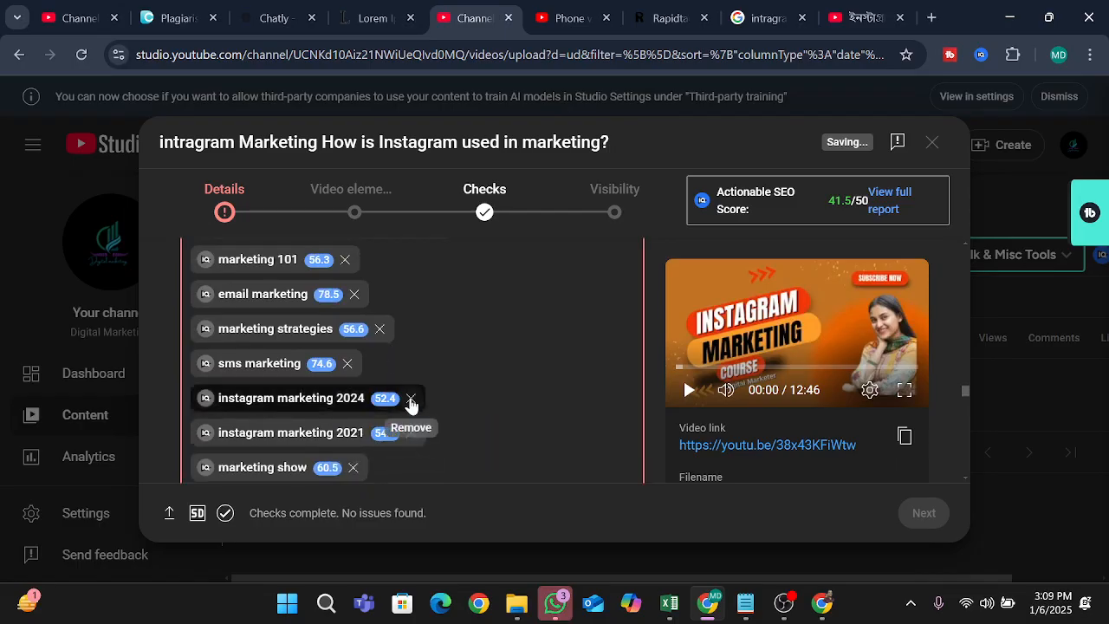
pyautogui.click(411, 399)
pyautogui.click(410, 400)
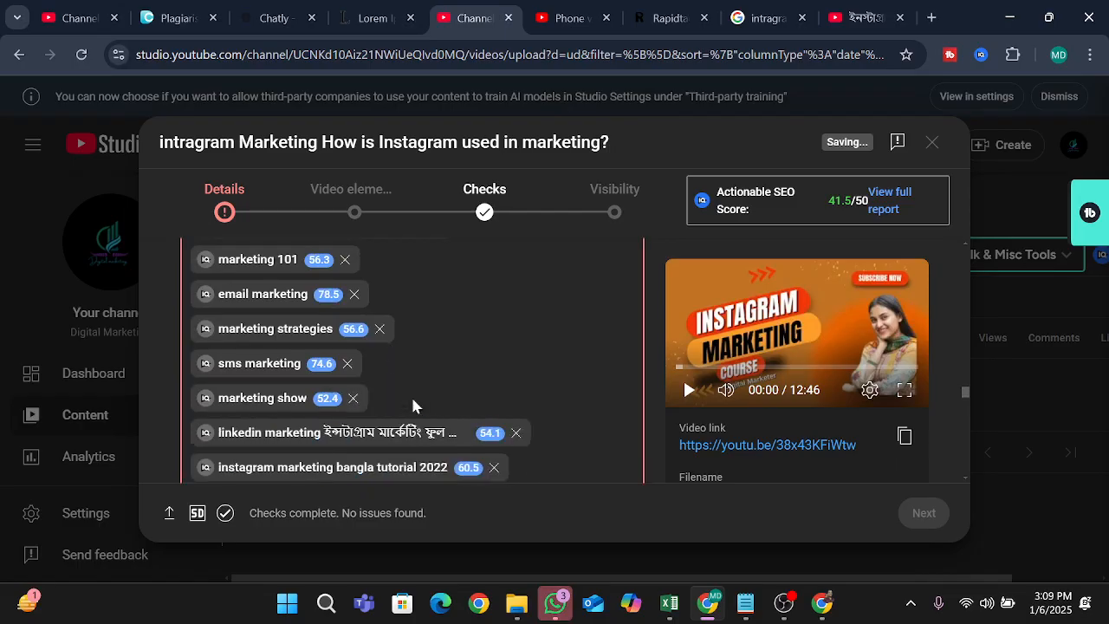
pyautogui.click(352, 401)
pyautogui.scroll(2, 361, 398)
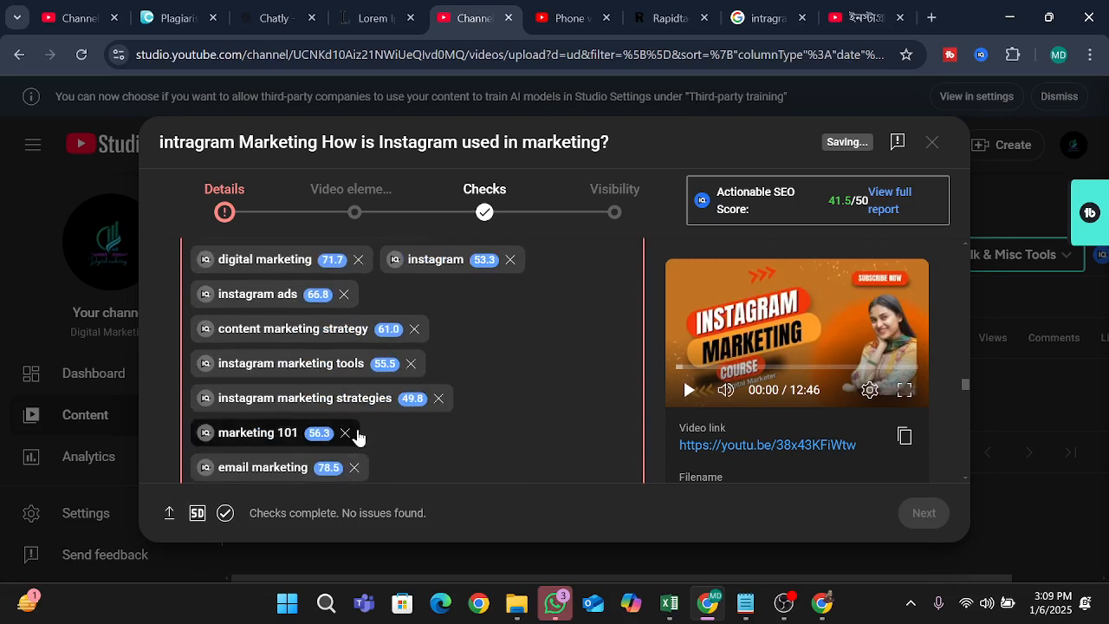
pyautogui.click(345, 433)
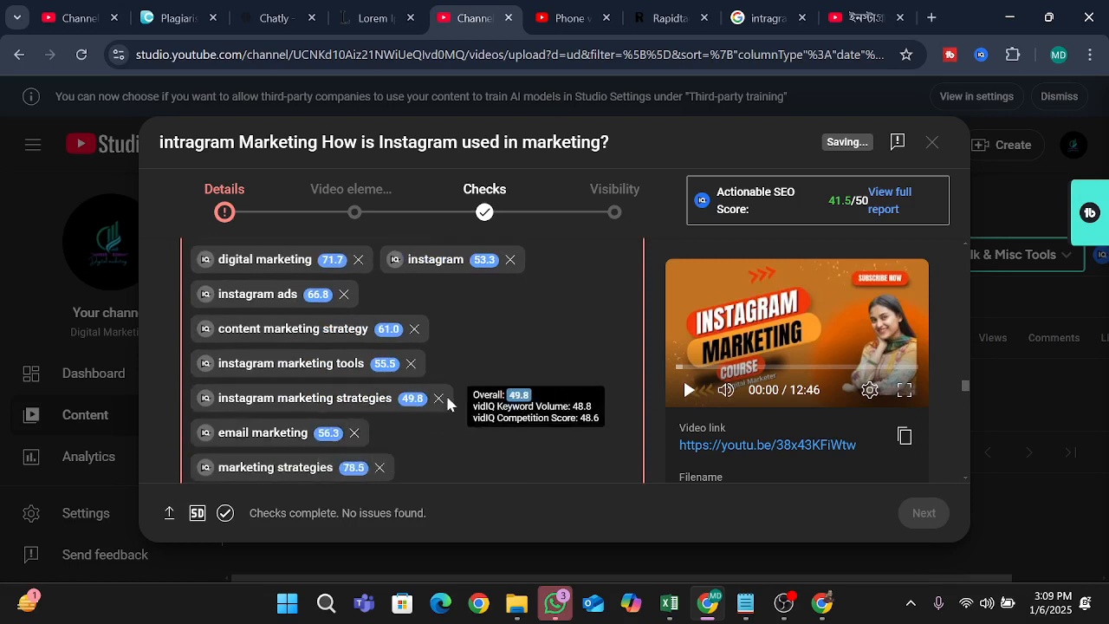
# Review the remaining tags and remove "instagram followers", "instagram marketing free course" and "instagram marketing free class" to meet the 500-character limit.
pyautogui.scroll(2, 396, 344)
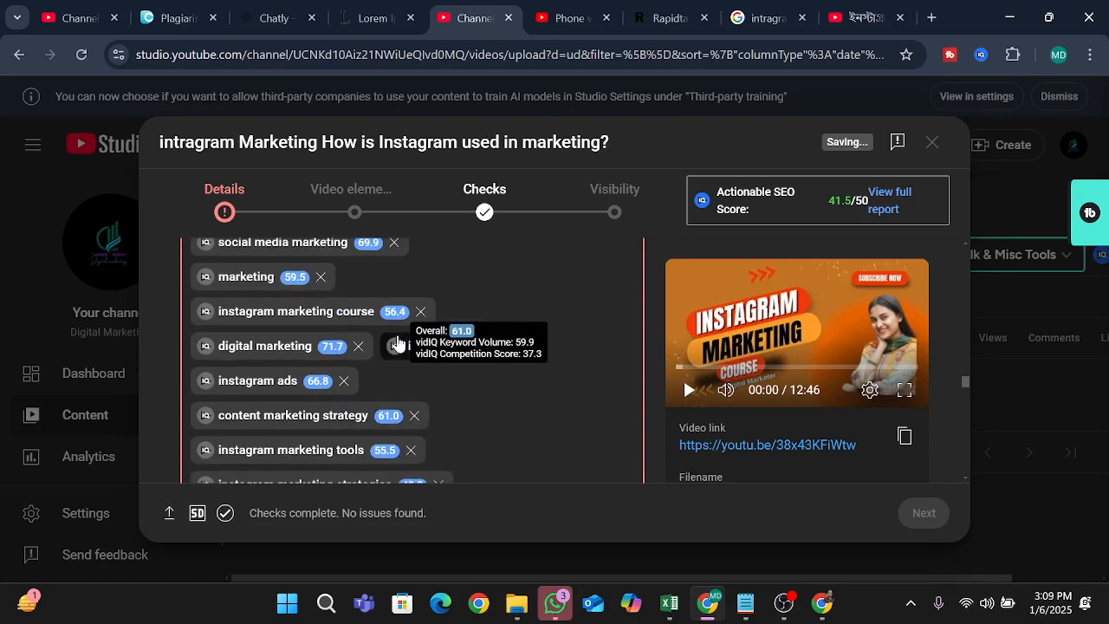
pyautogui.scroll(5, 396, 344)
pyautogui.scroll(-2, 398, 343)
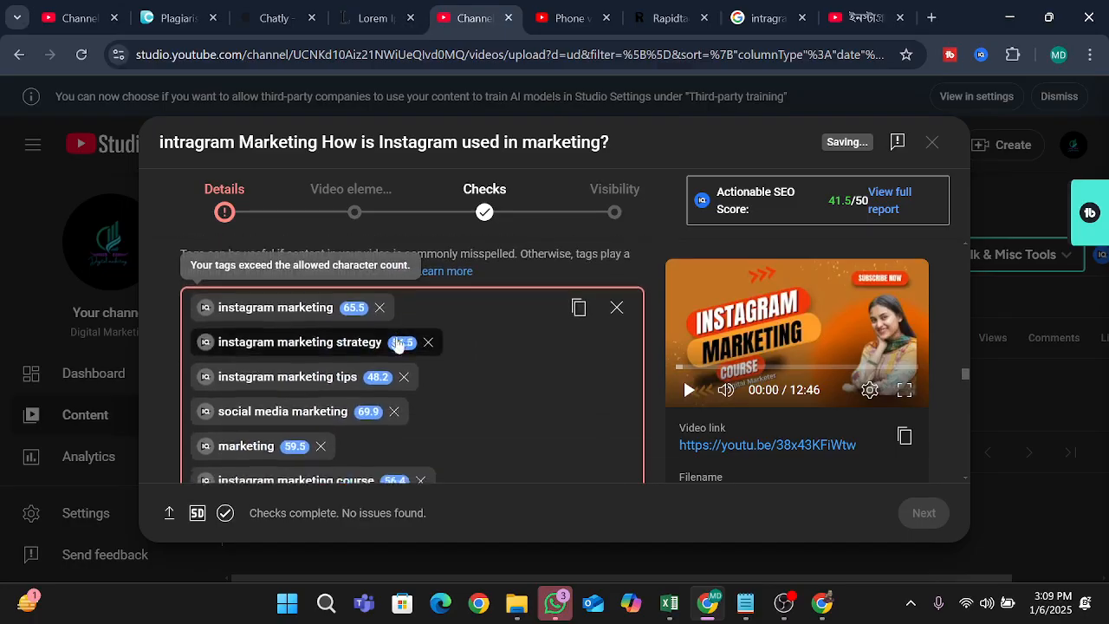
pyautogui.scroll(-5, 398, 344)
pyautogui.scroll(2, 396, 342)
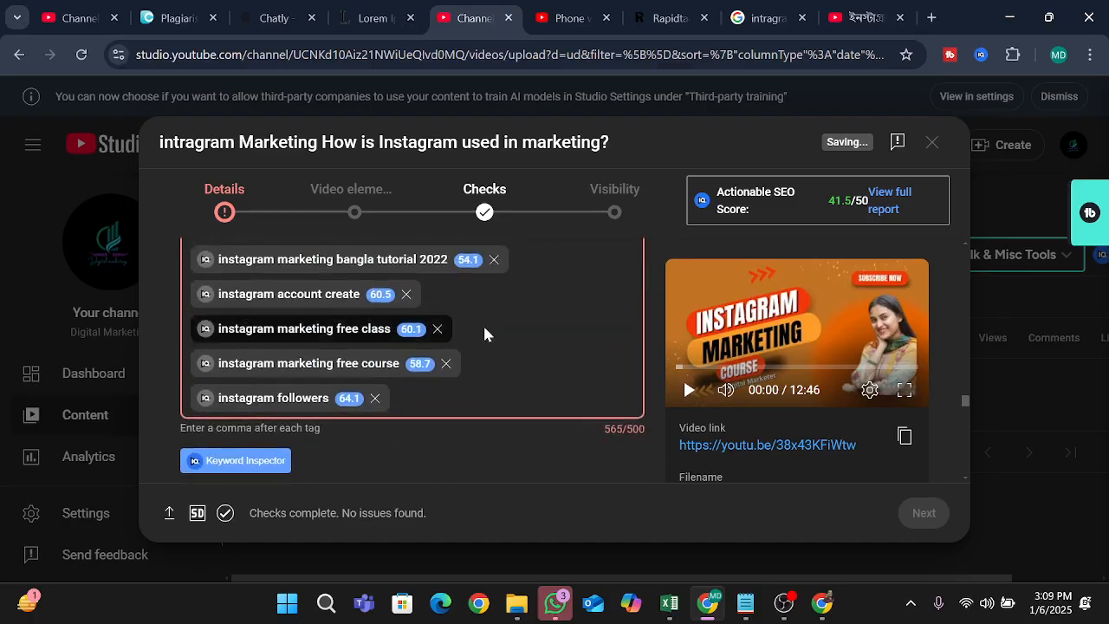
pyautogui.scroll(-2, 538, 328)
pyautogui.scroll(1, 538, 327)
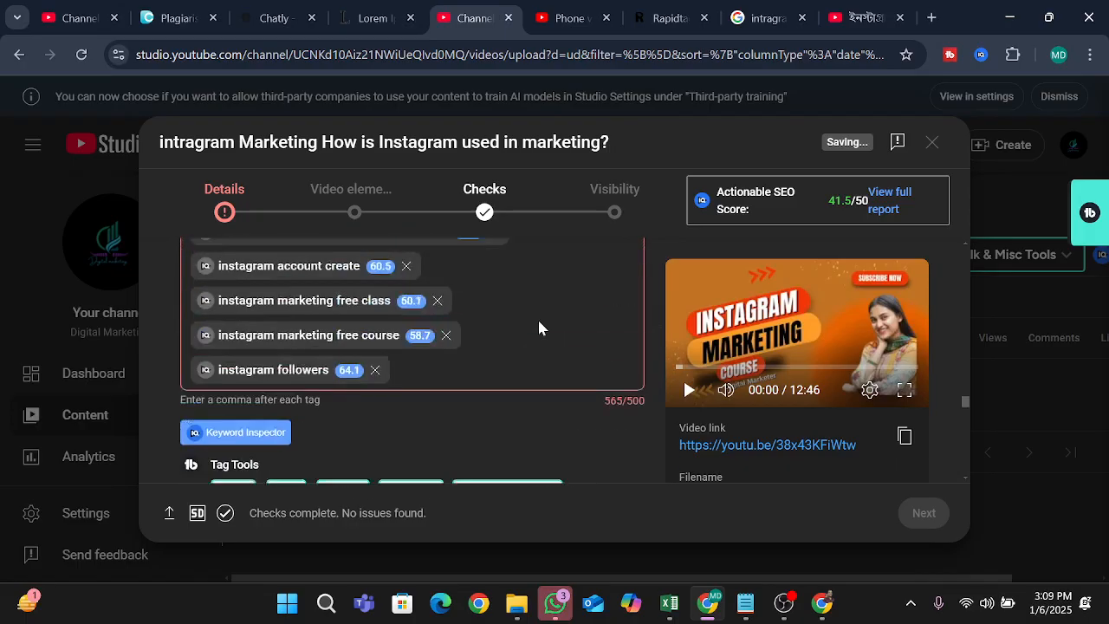
pyautogui.scroll(1, 538, 327)
pyautogui.click(374, 397)
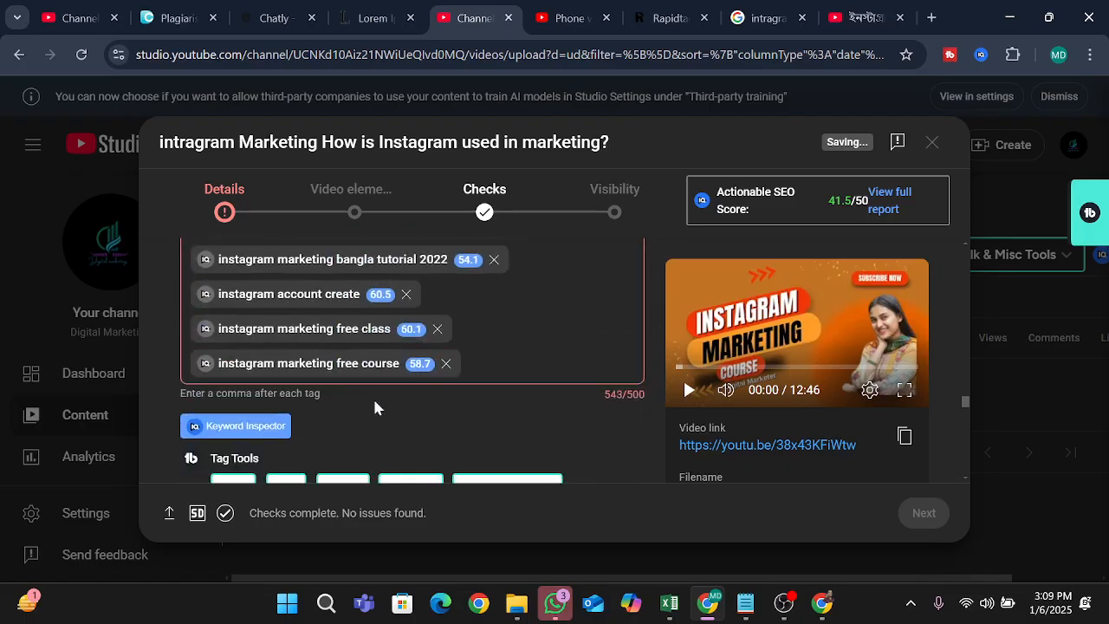
pyautogui.click(445, 363)
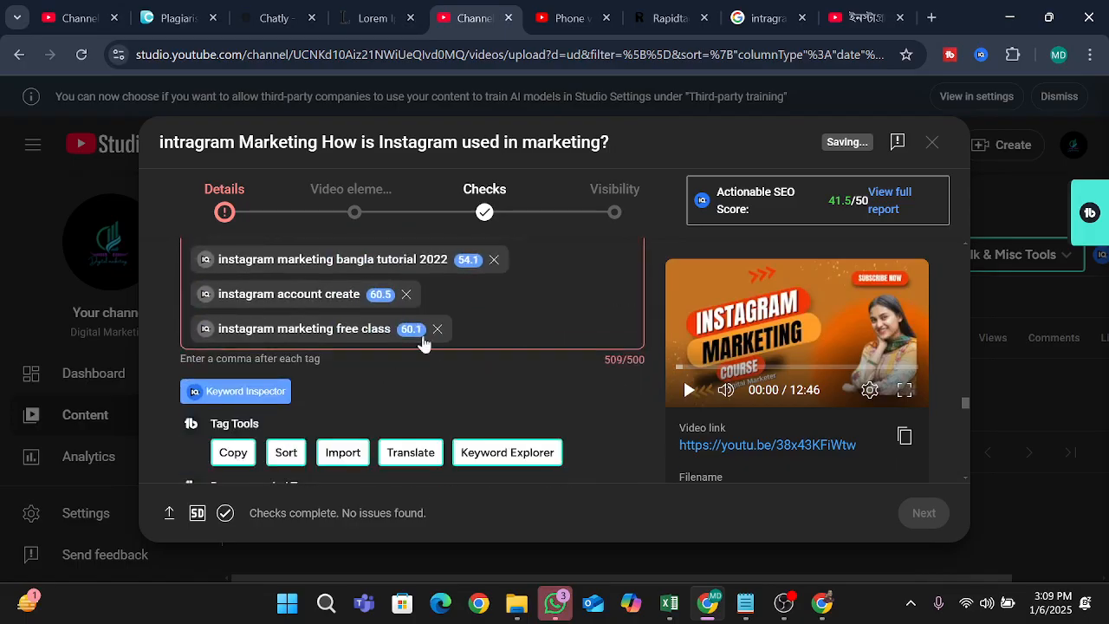
pyautogui.click(438, 329)
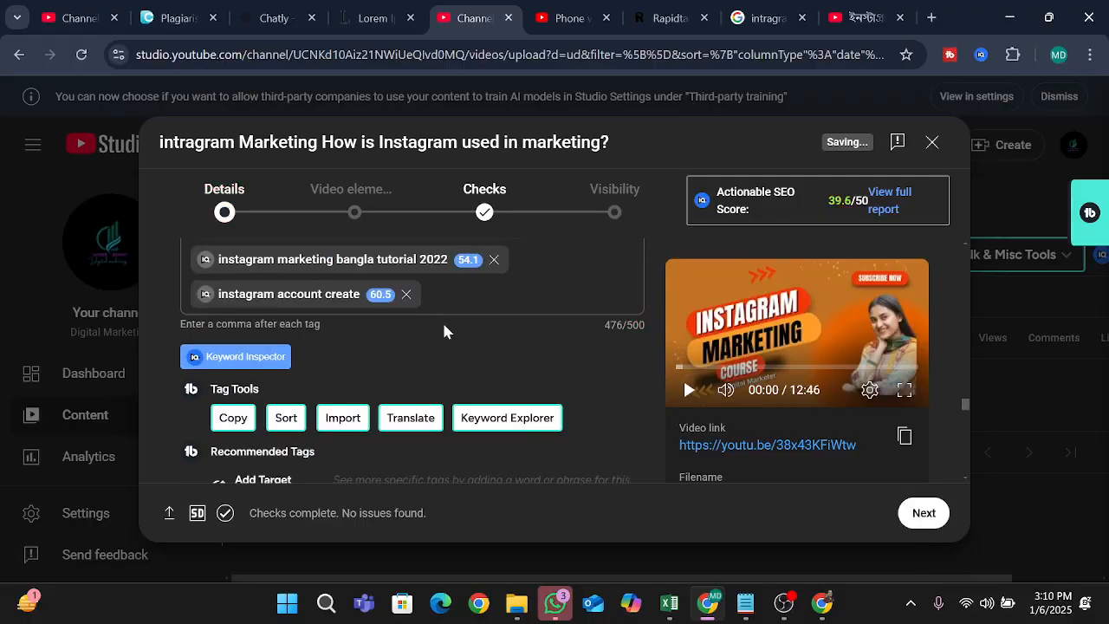
# Set the video language to Bangla in the language and captions certification section.
pyautogui.scroll(-5, 441, 336)
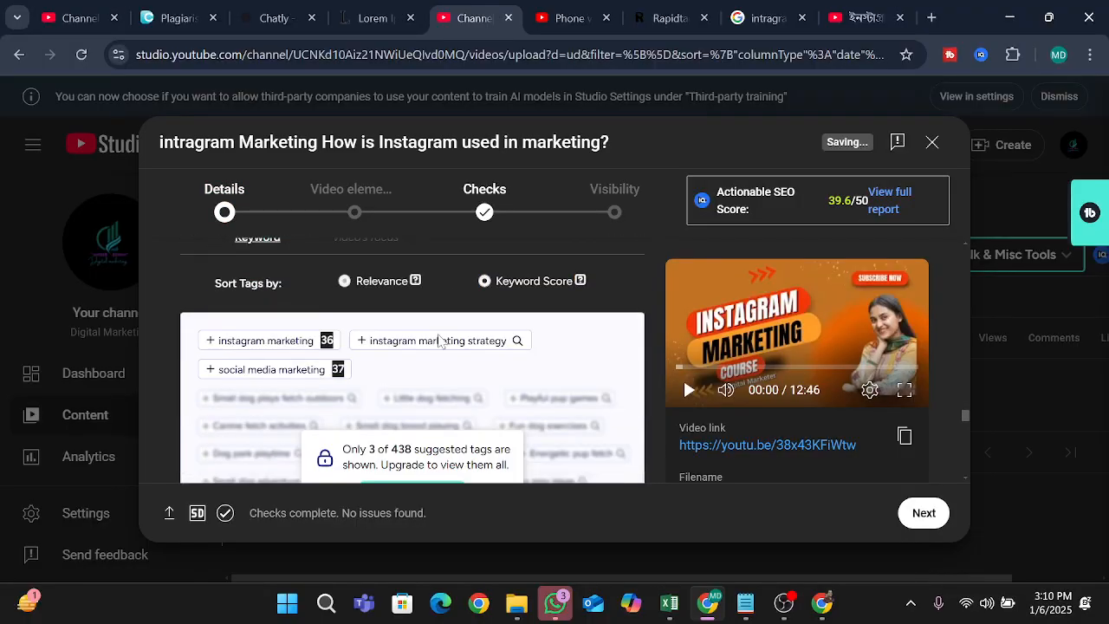
pyautogui.scroll(-2, 439, 340)
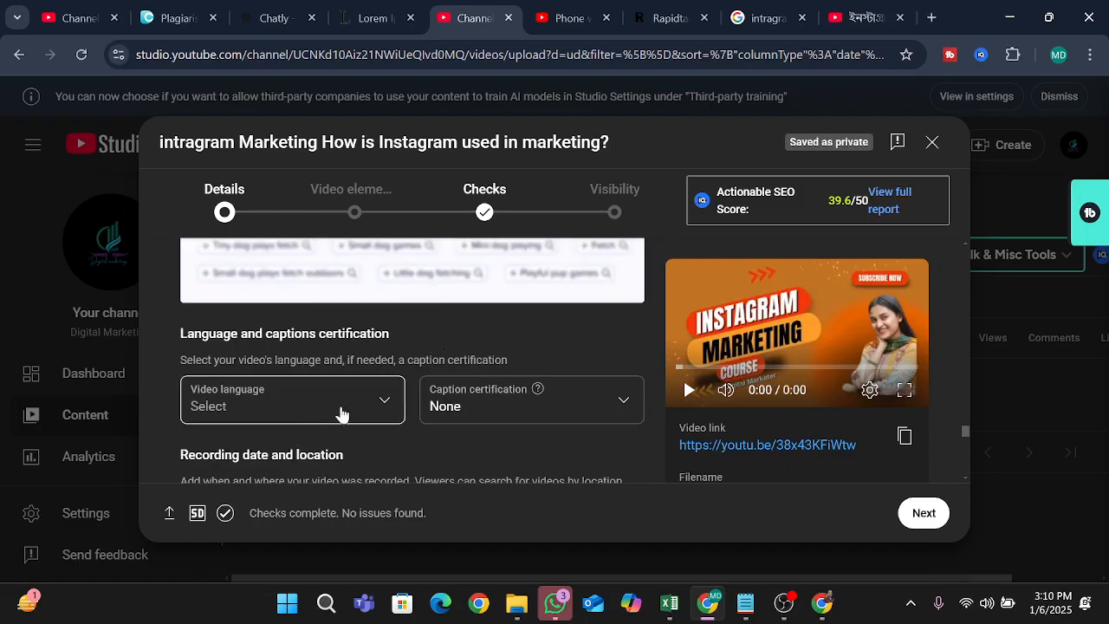
pyautogui.click(376, 404)
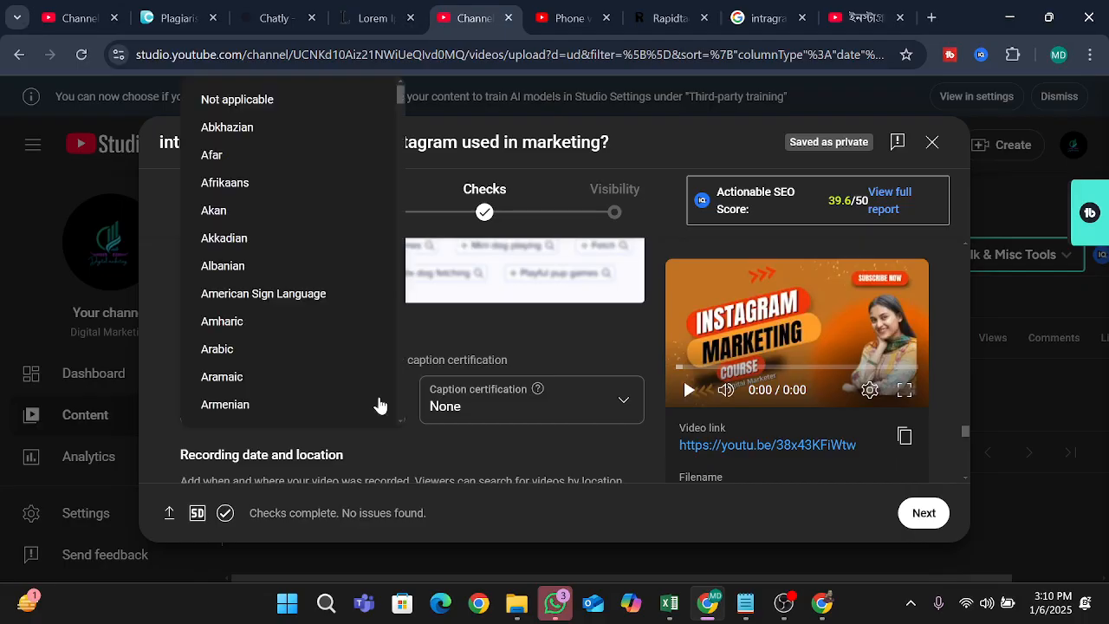
pyautogui.click(376, 403)
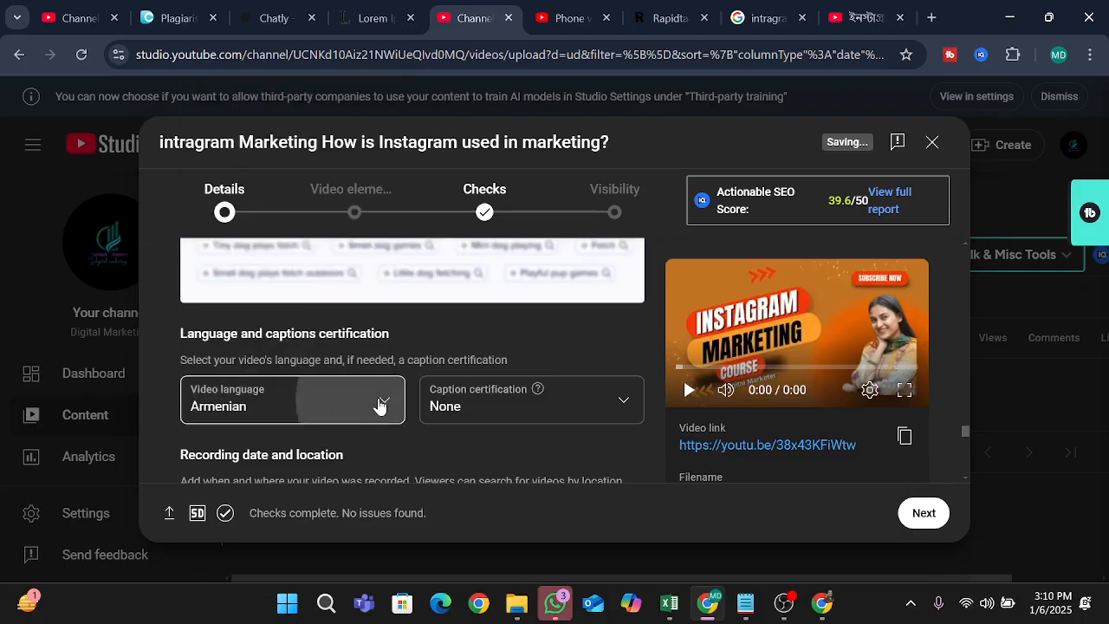
pyautogui.click(378, 406)
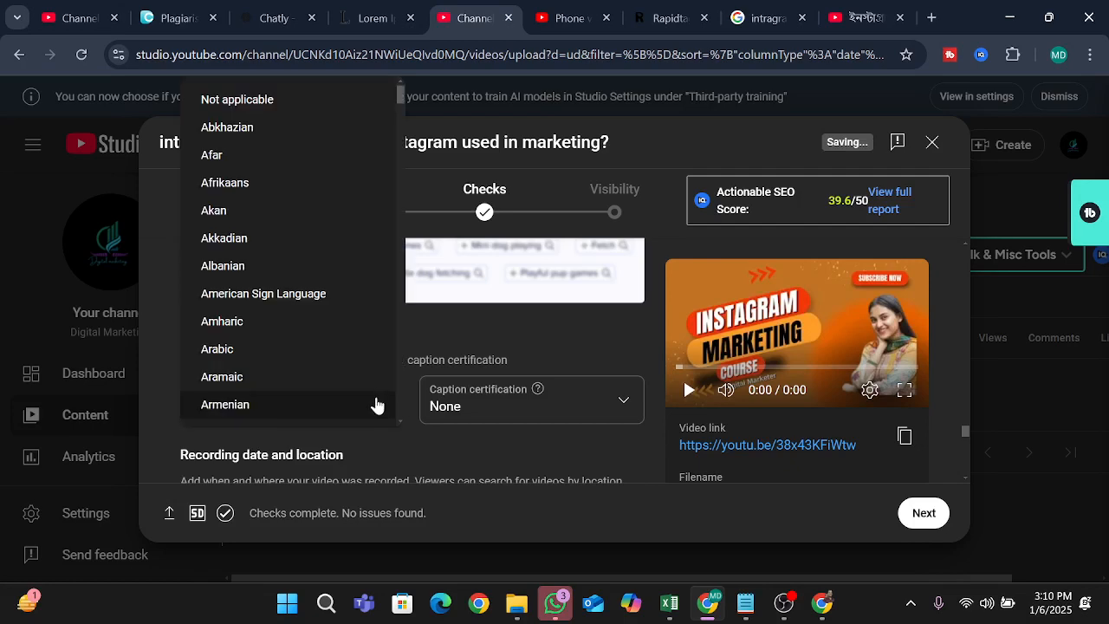
pyautogui.scroll(-2, 295, 336)
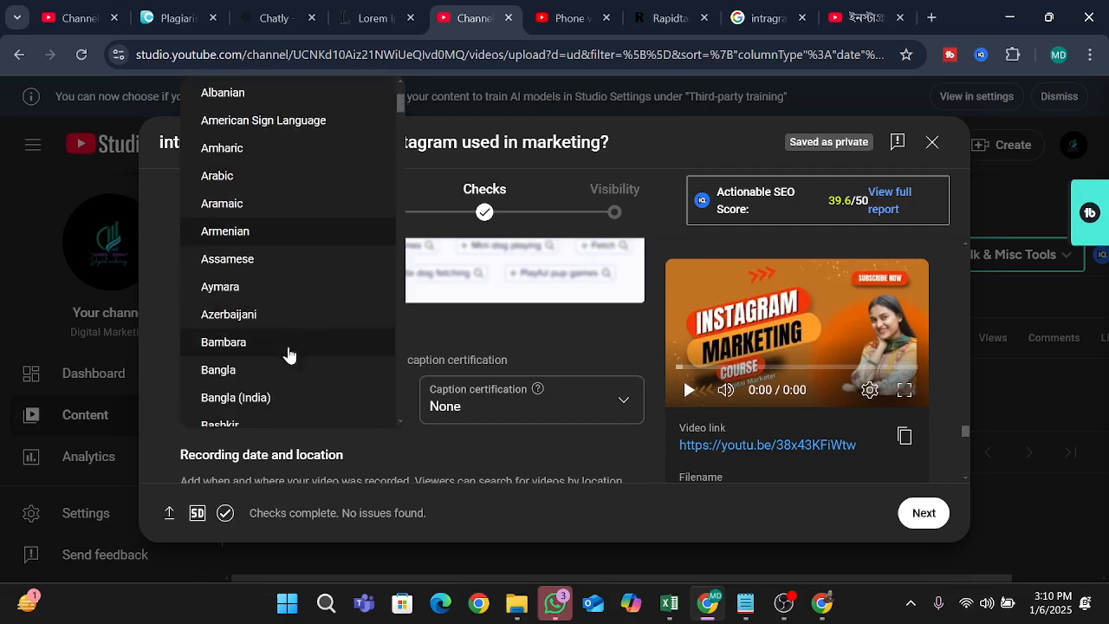
pyautogui.click(246, 372)
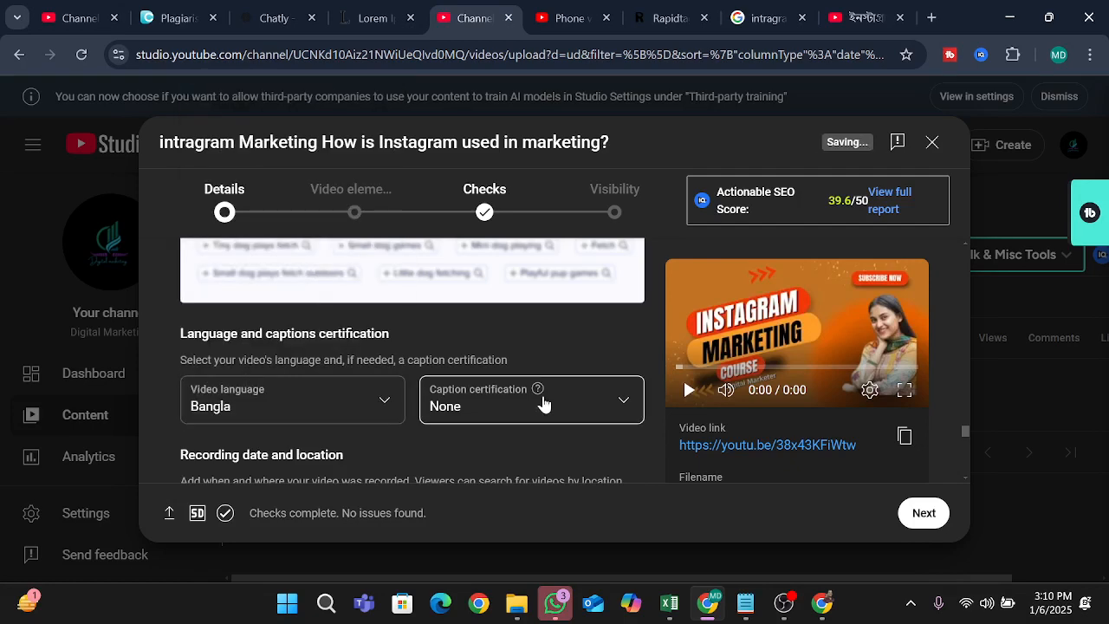
# Set the video's recording date to Jan 5, 2025.
pyautogui.scroll(-2, 537, 405)
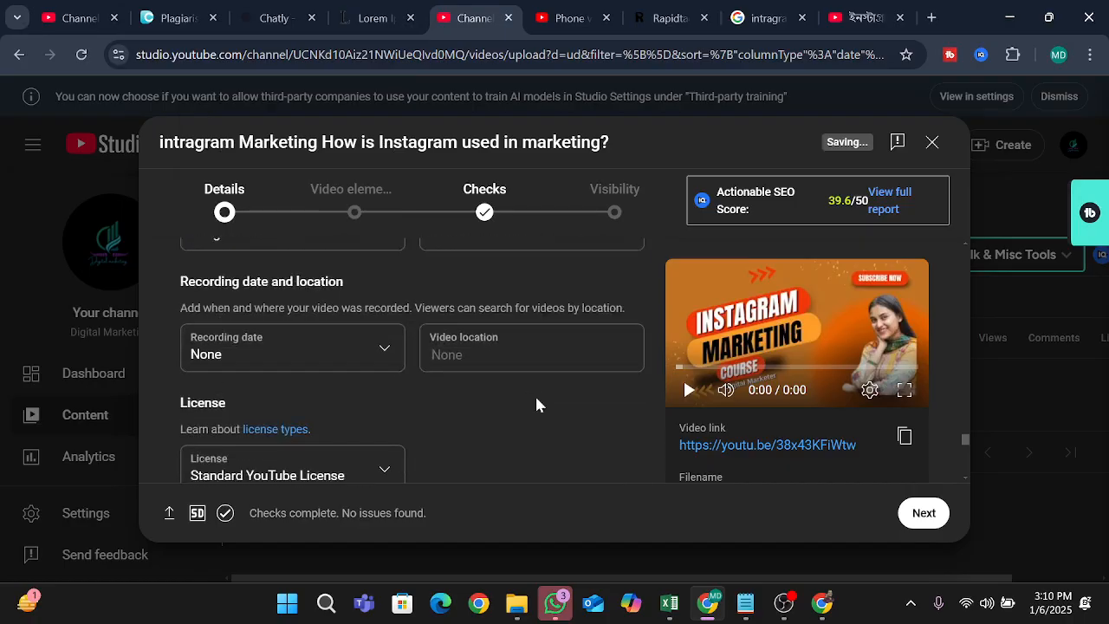
pyautogui.click(295, 368)
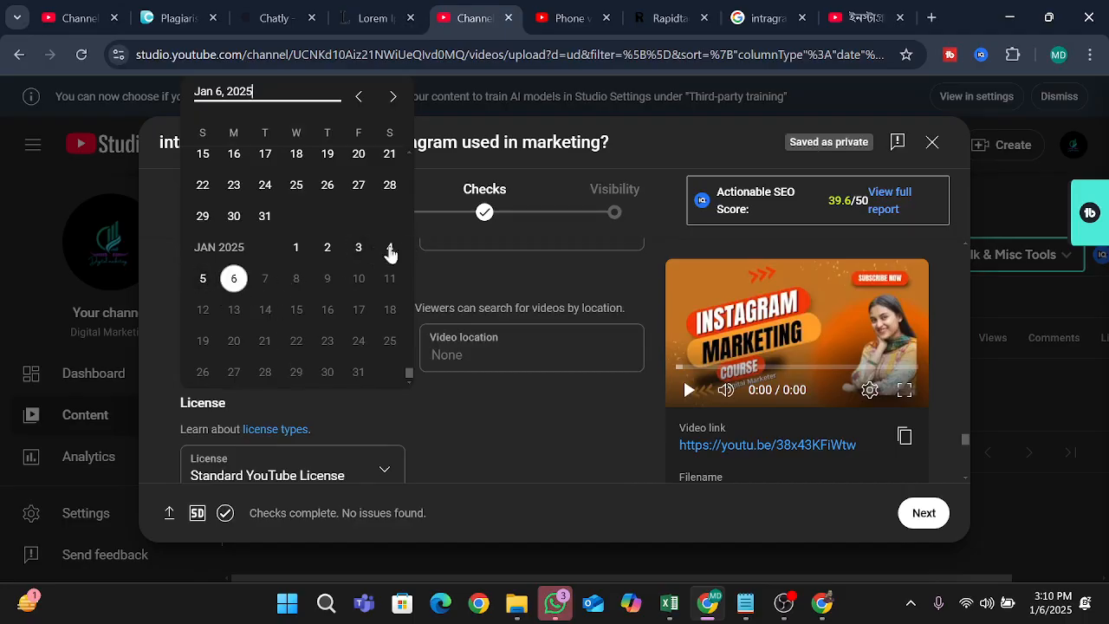
pyautogui.click(200, 283)
# Search the video location for "feni" and choose Feni Sadar Upazila.
pyautogui.scroll(-1, 478, 418)
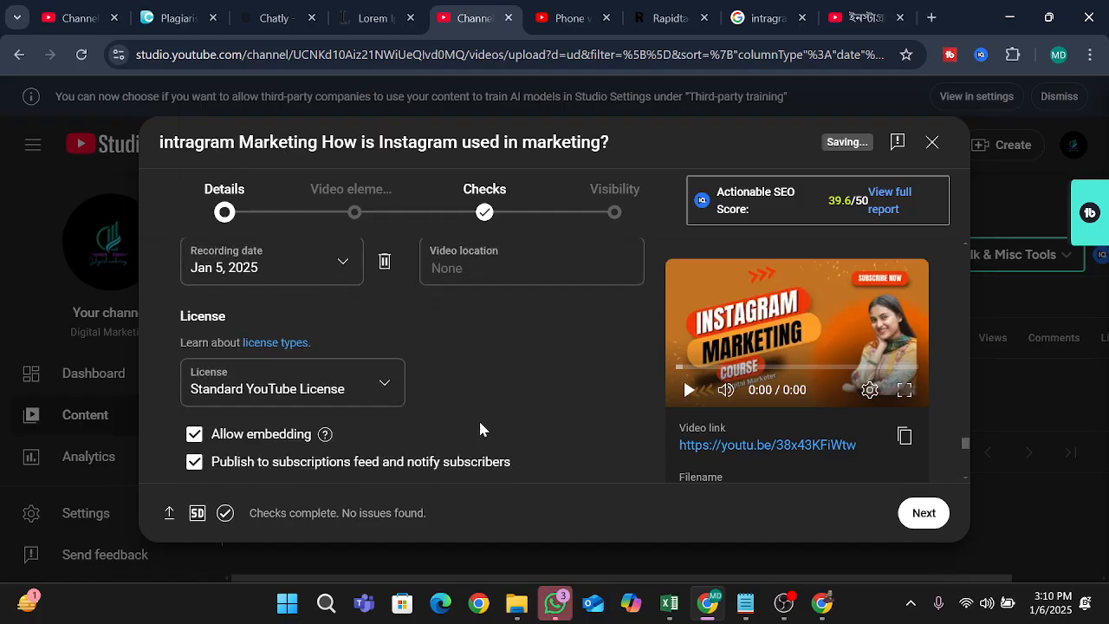
pyautogui.scroll(1, 480, 428)
pyautogui.click(481, 351)
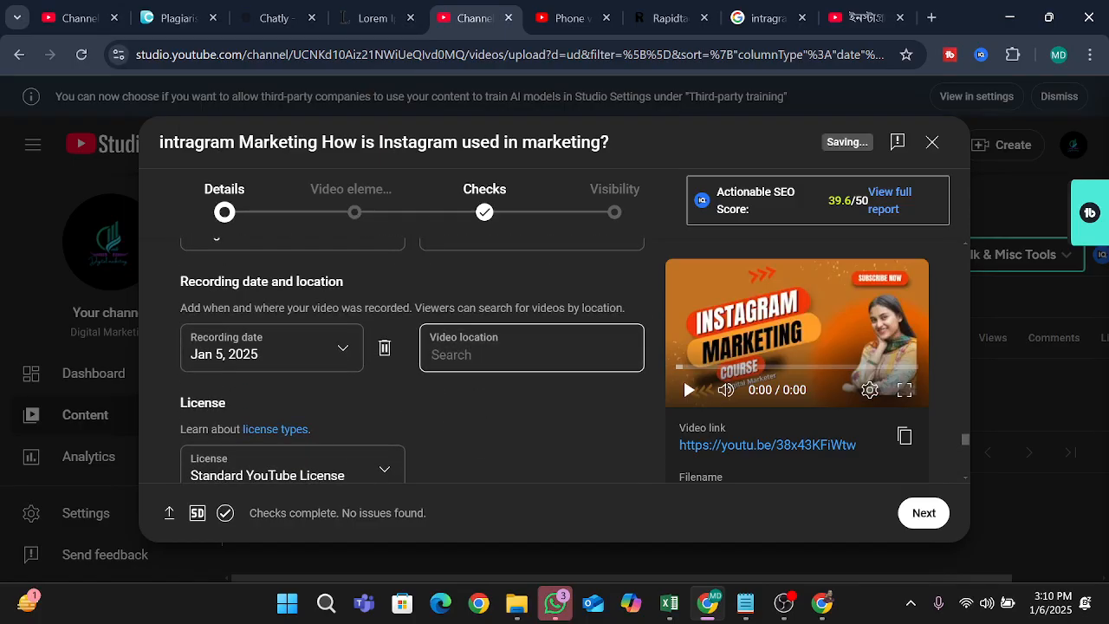
pyautogui.write('Feni')
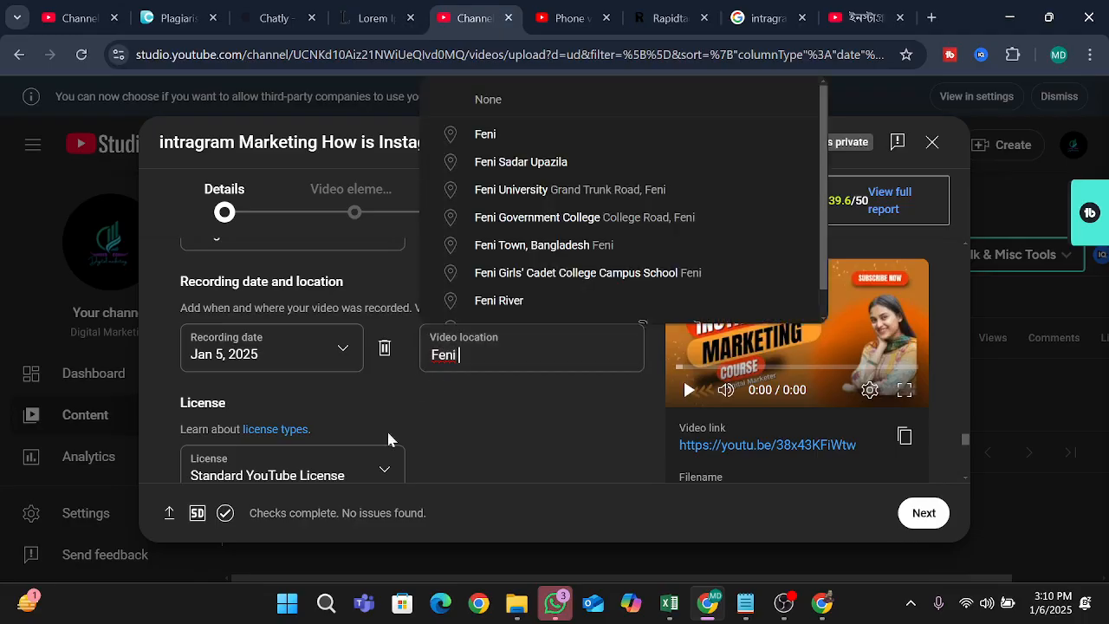
pyautogui.click(491, 426)
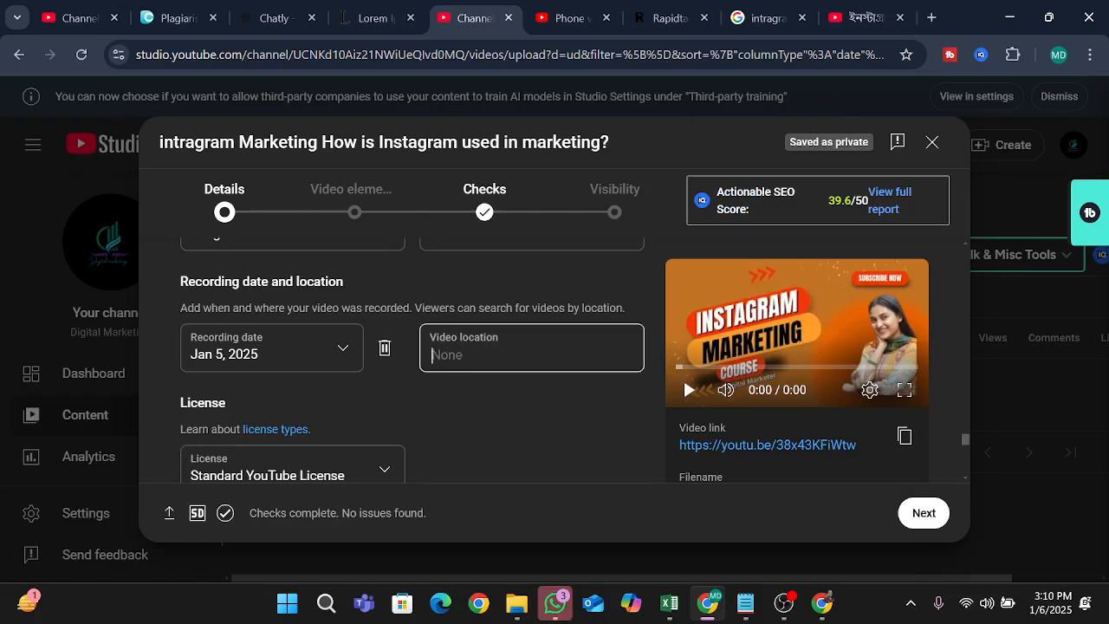
pyautogui.write('feni')
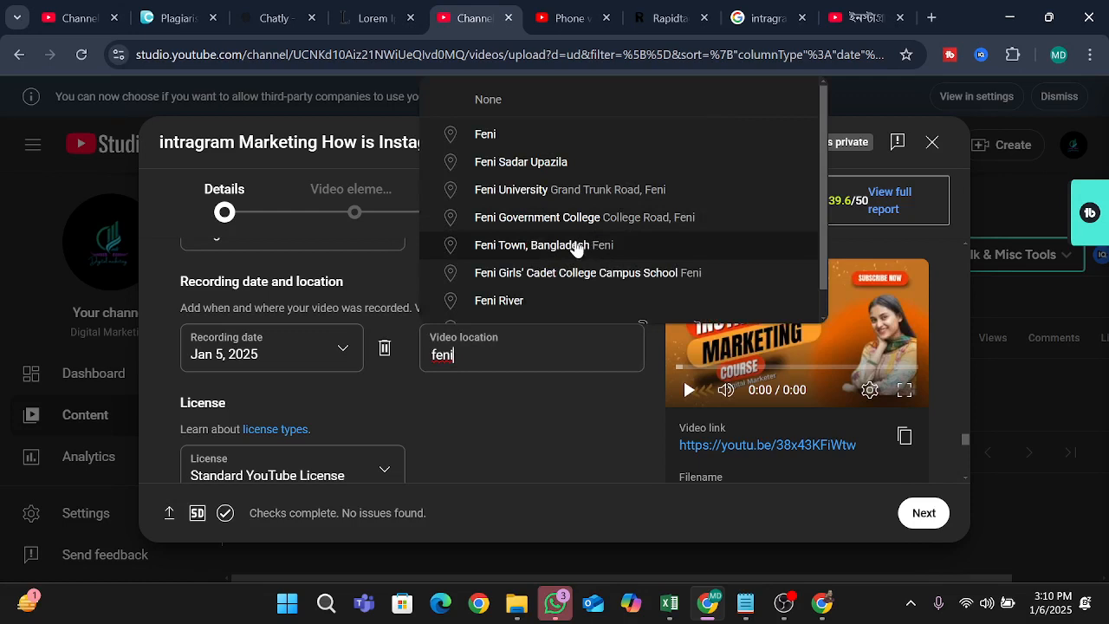
pyautogui.click(530, 165)
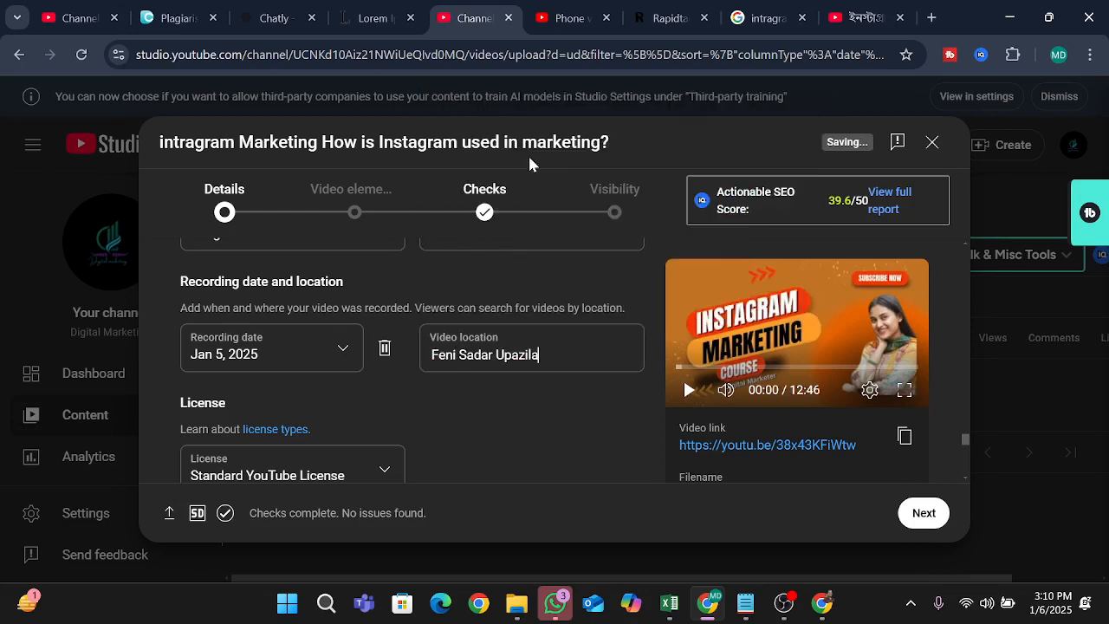
# Review the license and Shorts remixing options and set the video category to Education.
pyautogui.scroll(-2, 406, 397)
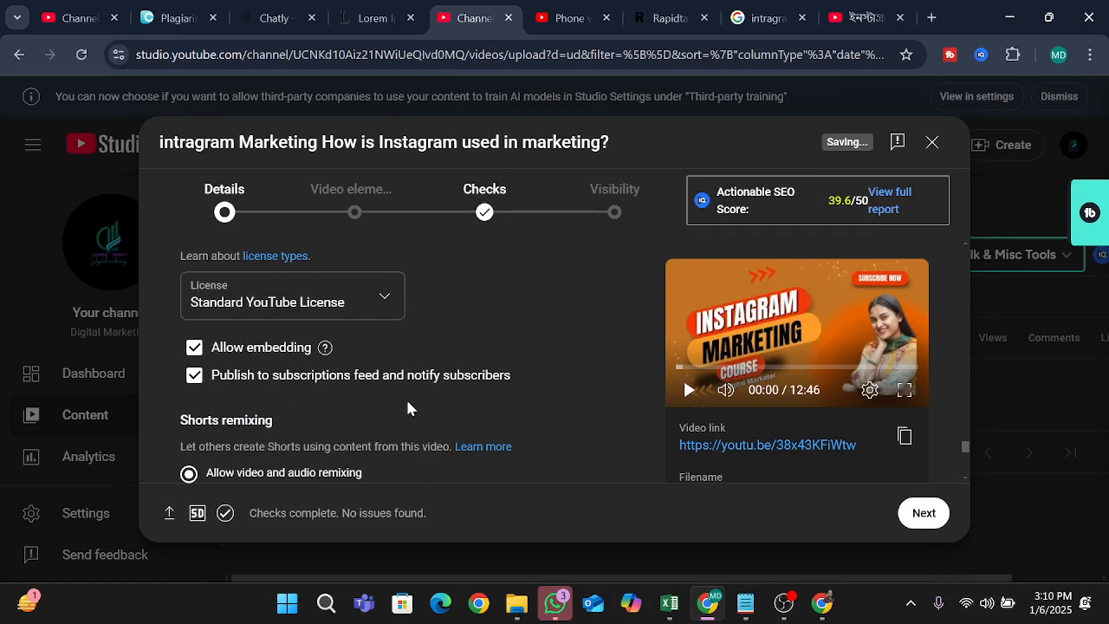
pyautogui.scroll(1, 407, 403)
pyautogui.scroll(-2, 407, 402)
pyautogui.scroll(1, 408, 403)
pyautogui.scroll(-1, 408, 406)
pyautogui.scroll(-1, 409, 403)
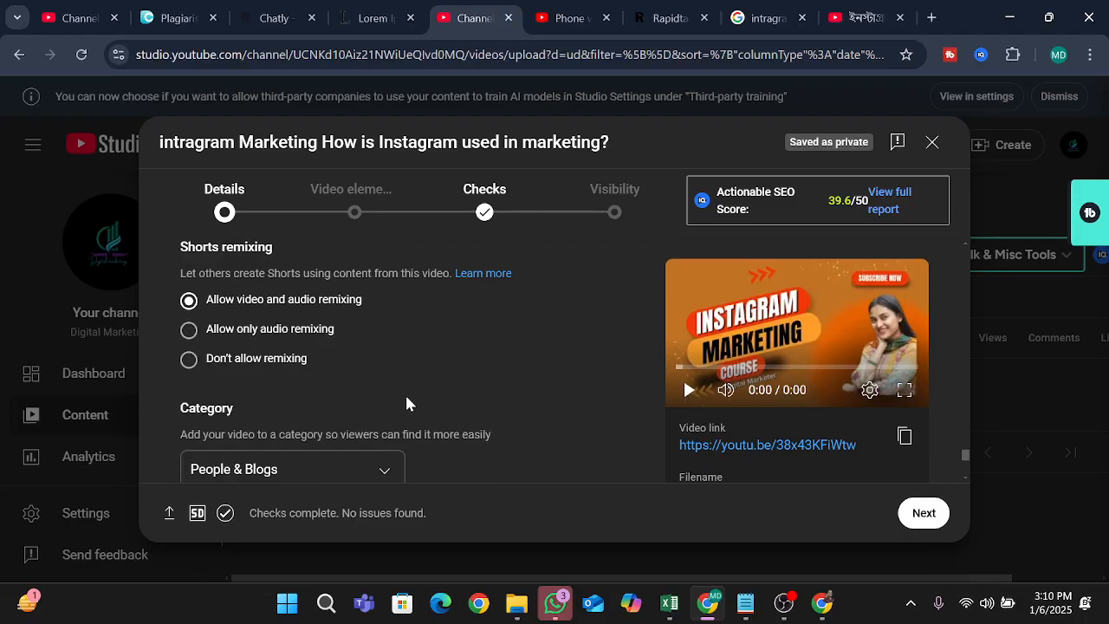
pyautogui.scroll(-2, 269, 351)
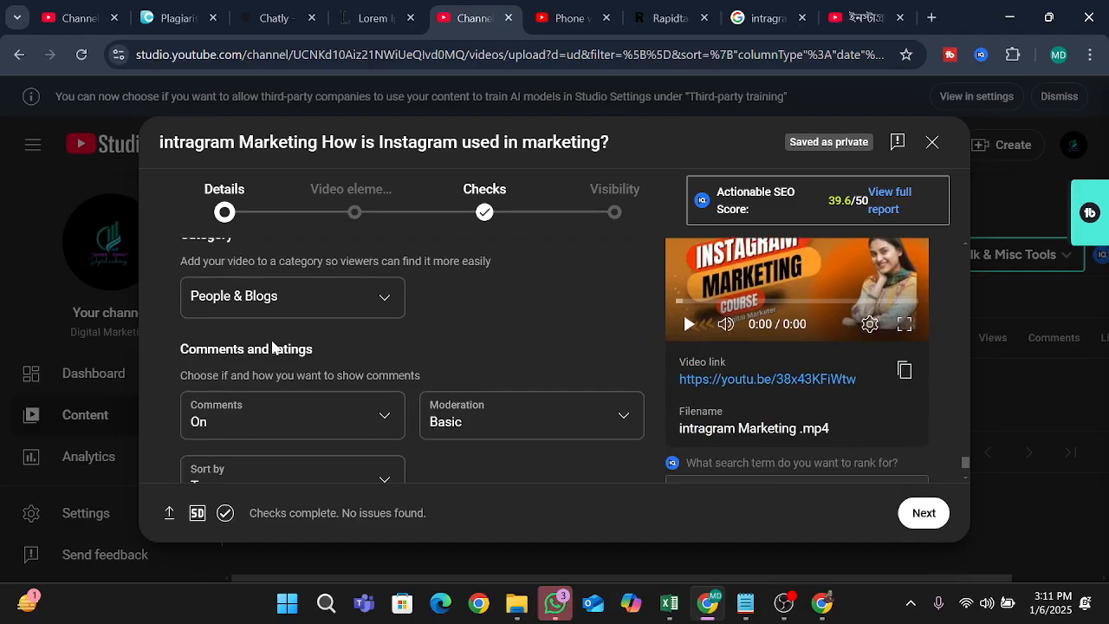
pyautogui.click(365, 313)
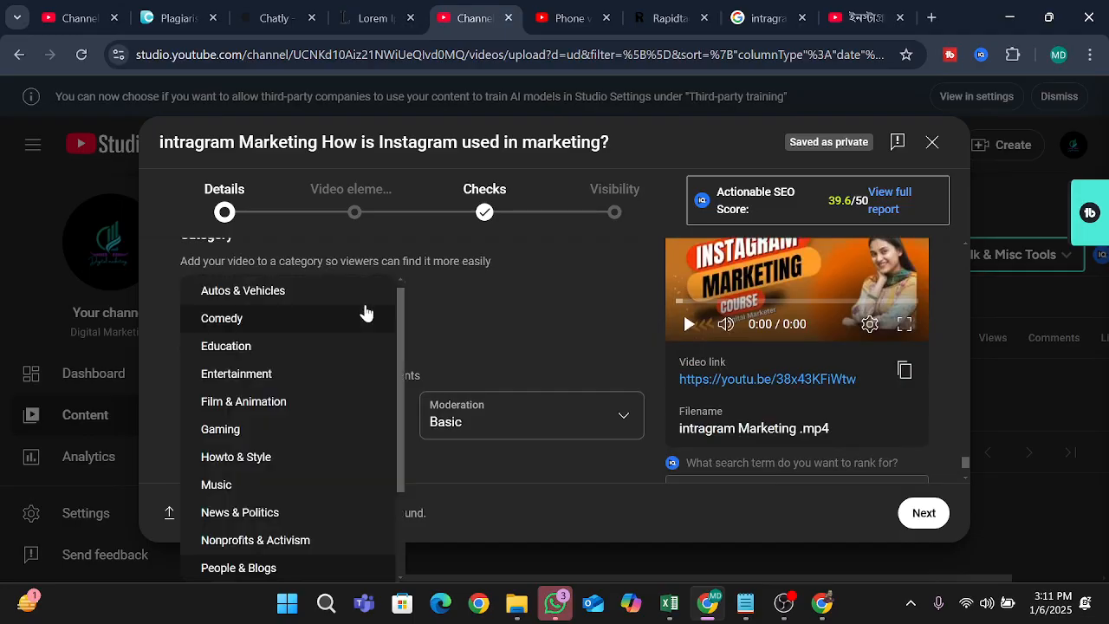
pyautogui.click(291, 346)
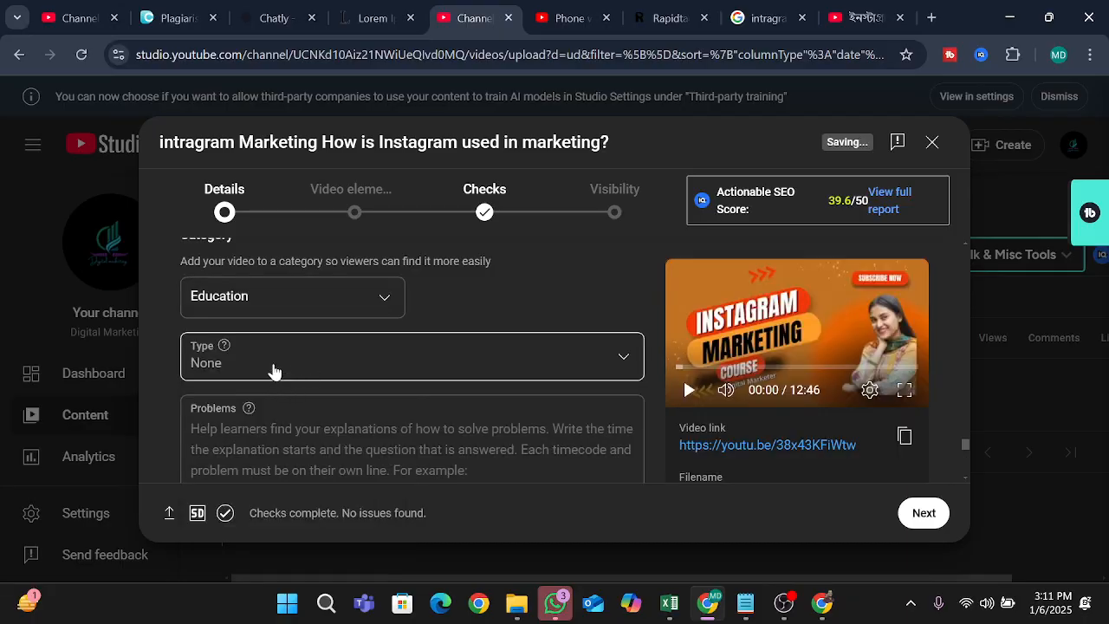
# Try Lecture as the education content type and replace it with Science Experiment.
pyautogui.click(274, 371)
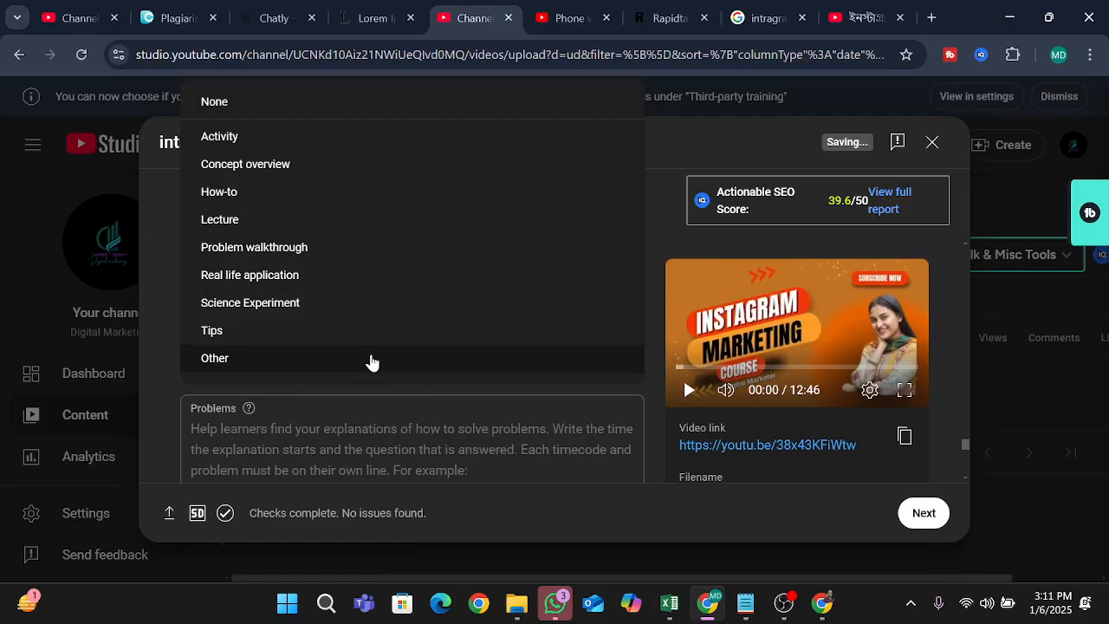
pyautogui.click(248, 221)
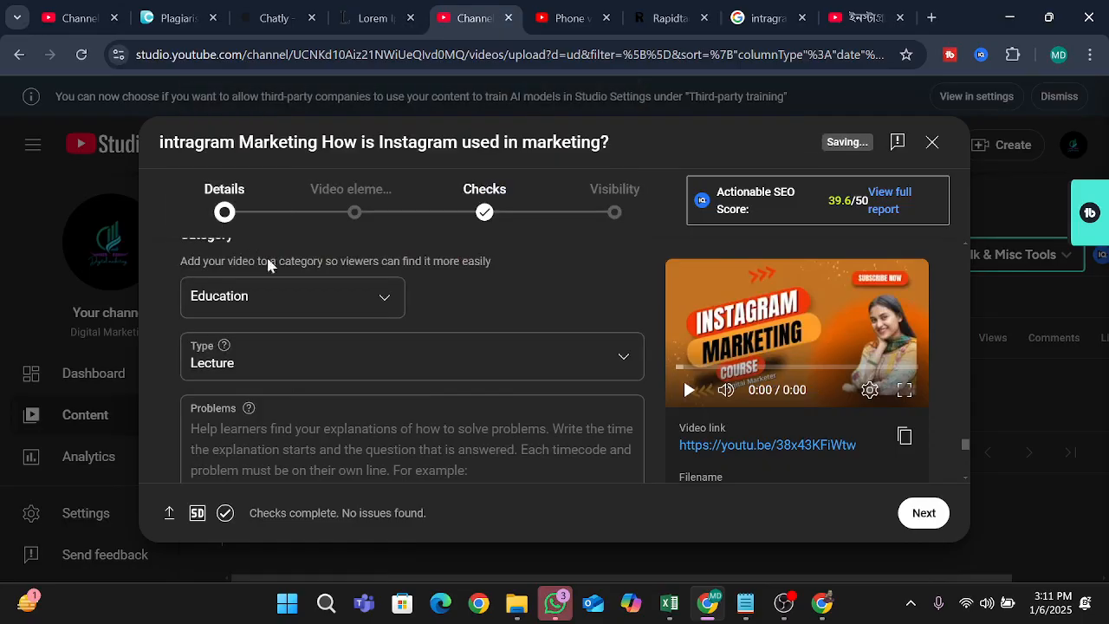
pyautogui.click(265, 369)
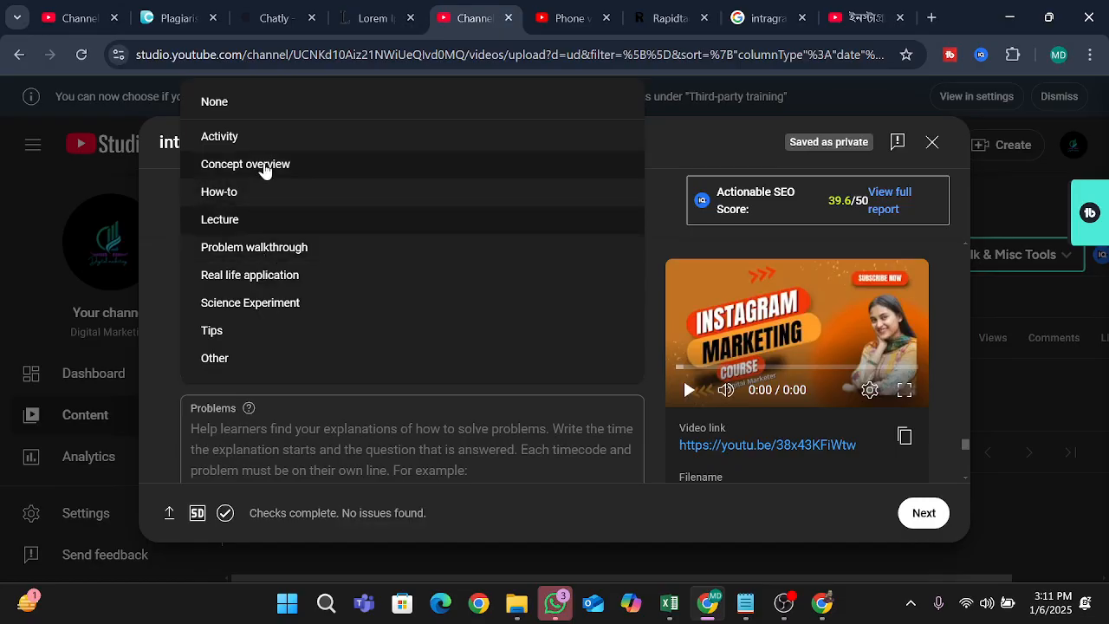
pyautogui.click(239, 303)
pyautogui.scroll(-3, 246, 303)
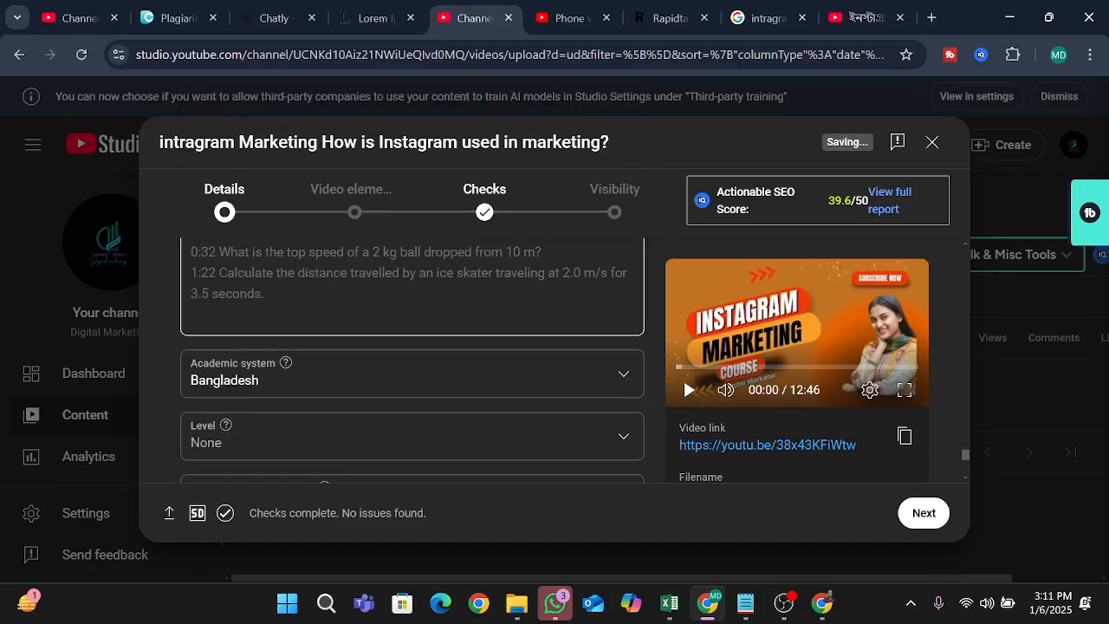
pyautogui.scroll(3, 246, 302)
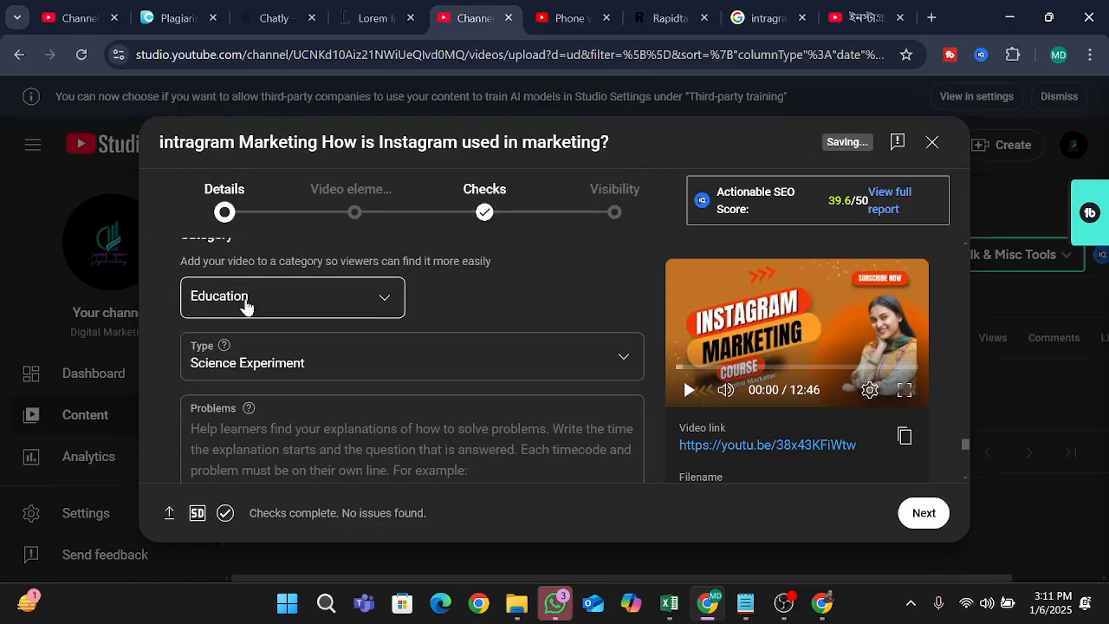
# Check the available comments options in the comments and ratings section without changing the setting.
pyautogui.scroll(-3, 244, 383)
pyautogui.scroll(-4, 243, 379)
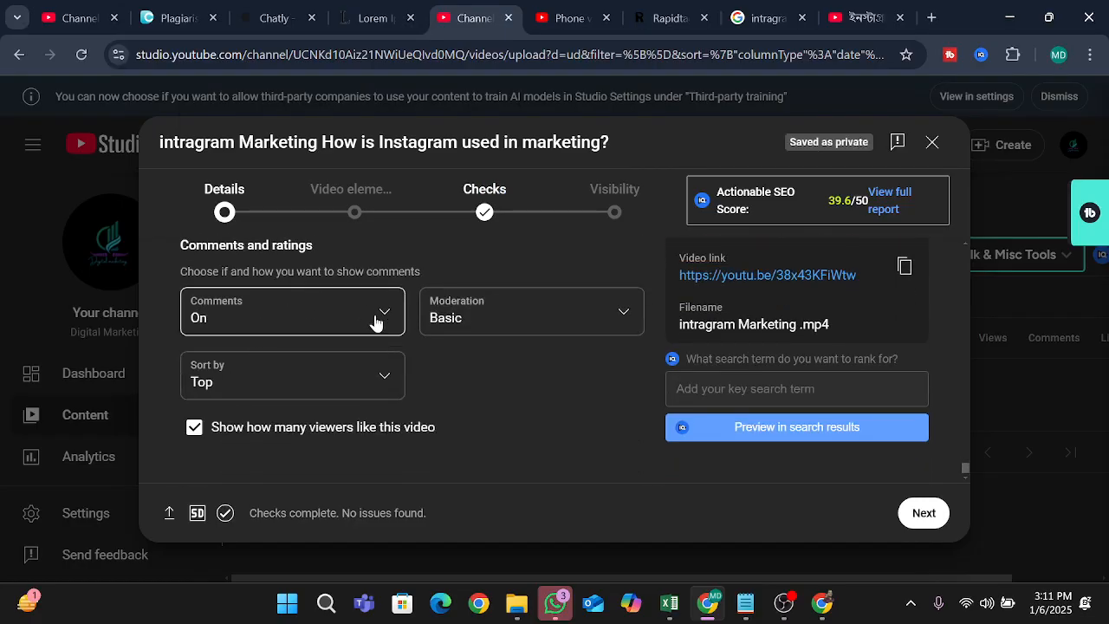
pyautogui.click(386, 314)
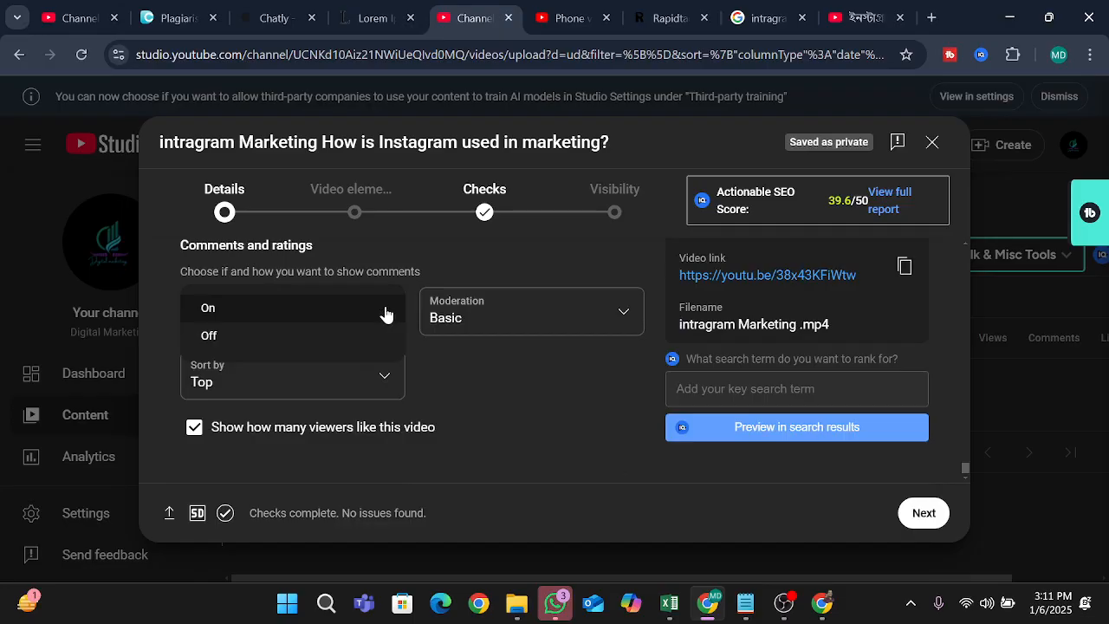
pyautogui.click(486, 370)
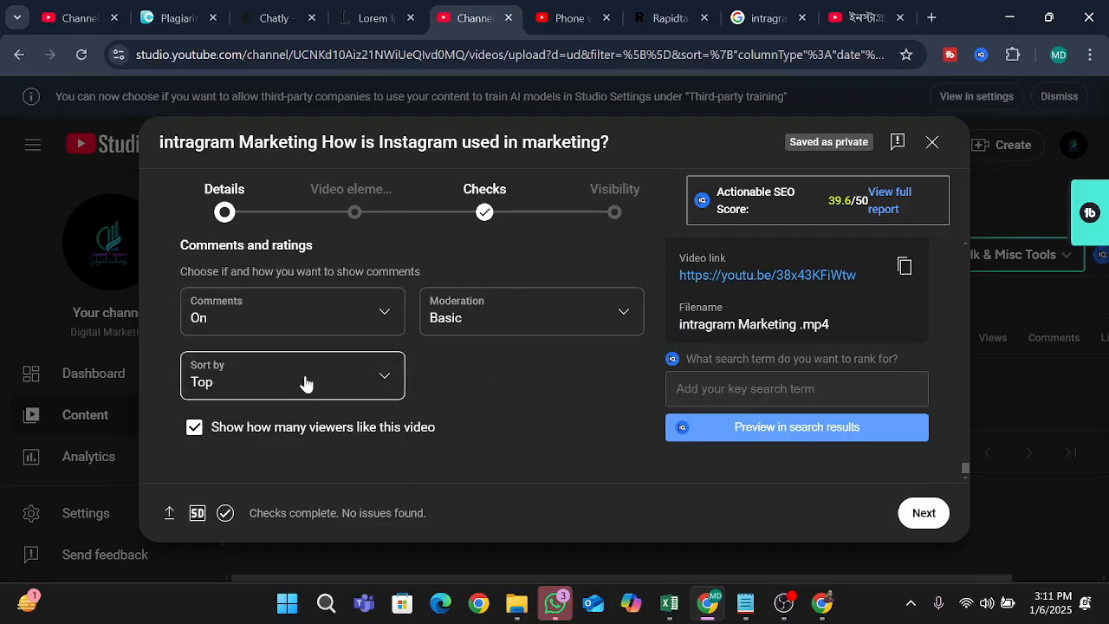
# Advance to the video elements stage and review the subtitles, end screen and cards options.
pyautogui.click(923, 513)
pyautogui.scroll(-2, 540, 399)
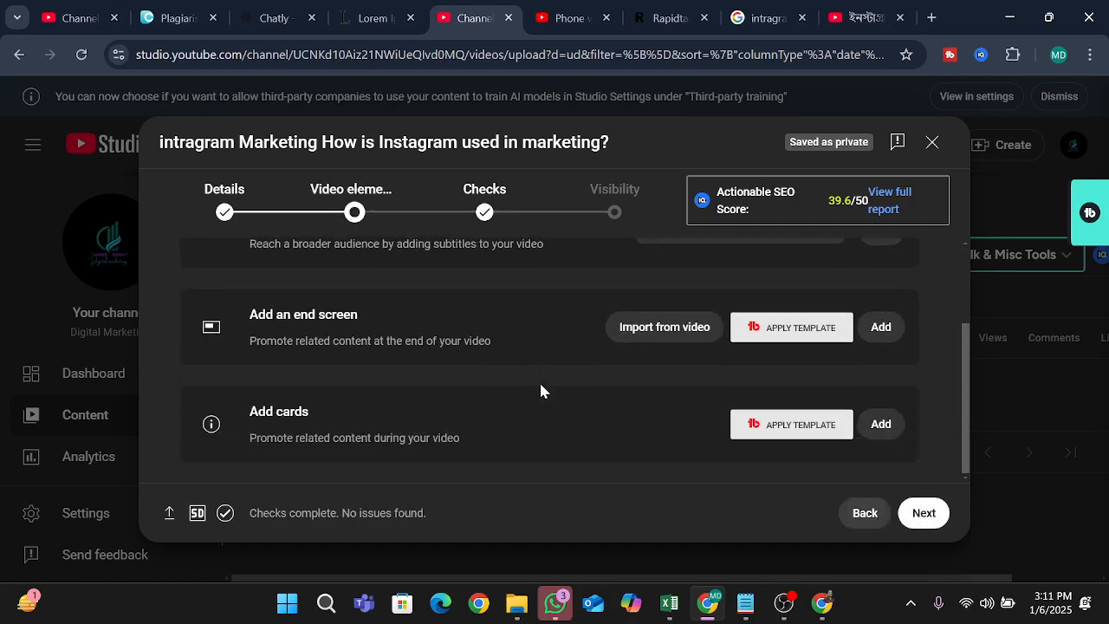
pyautogui.scroll(3, 541, 391)
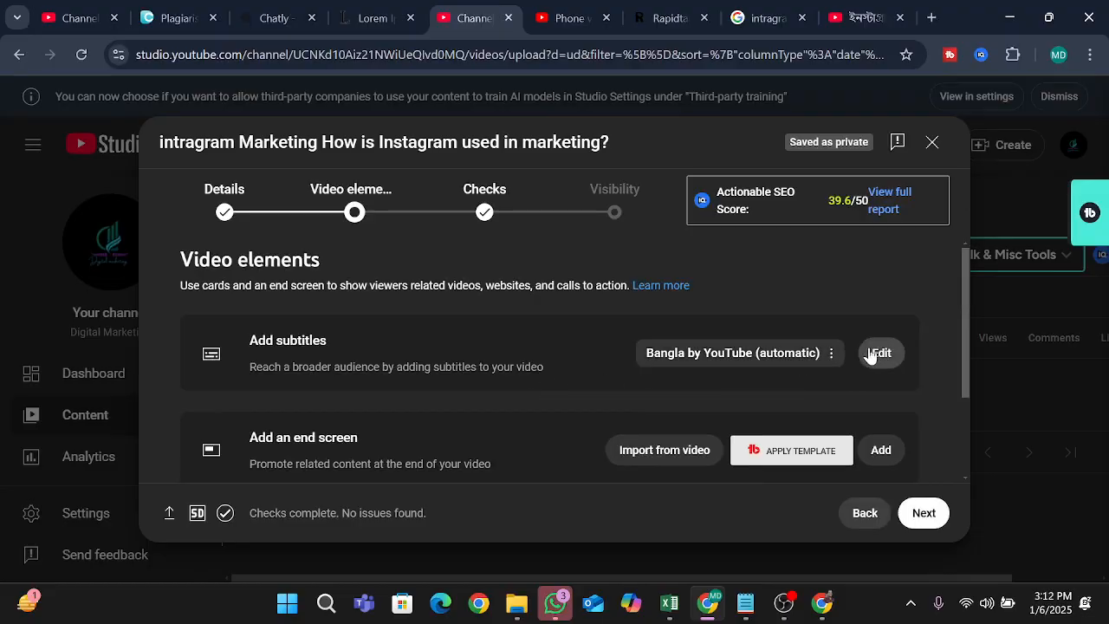
pyautogui.scroll(-2, 328, 385)
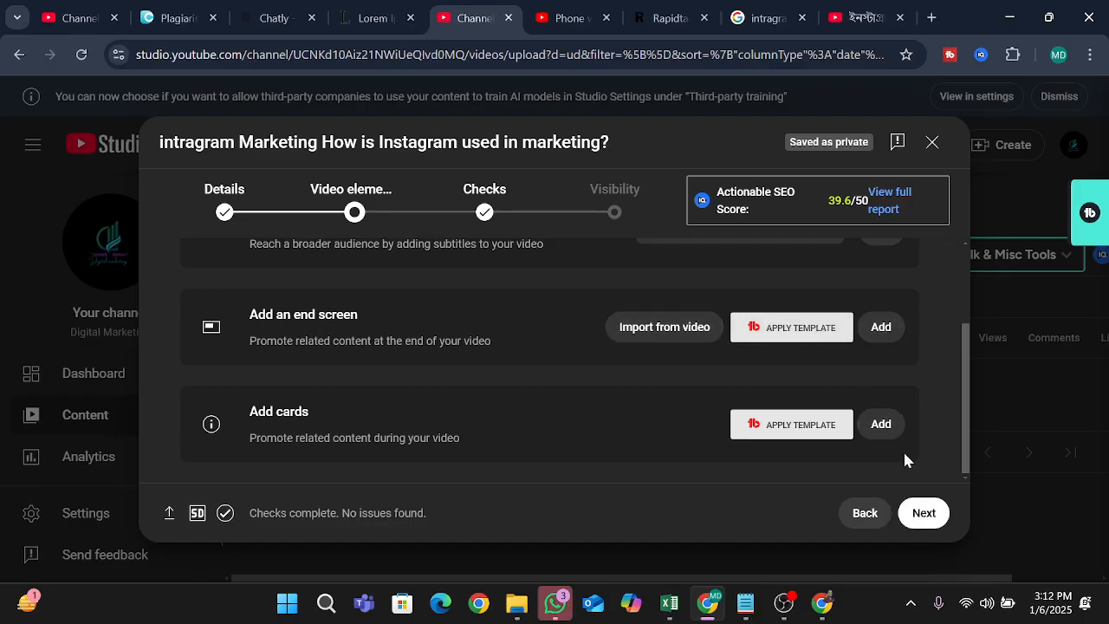
# Continue through the copyright checks to the visibility stage of the upload.
pyautogui.click(924, 512)
pyautogui.scroll(-1, 534, 334)
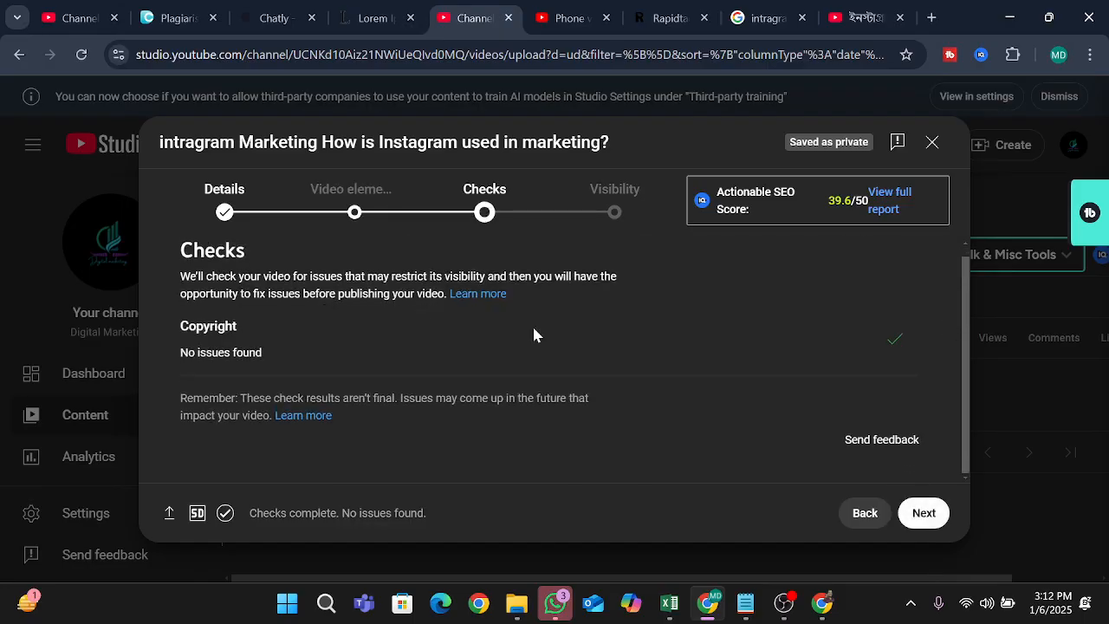
pyautogui.click(923, 512)
pyautogui.scroll(-2, 687, 402)
pyautogui.scroll(1, 680, 399)
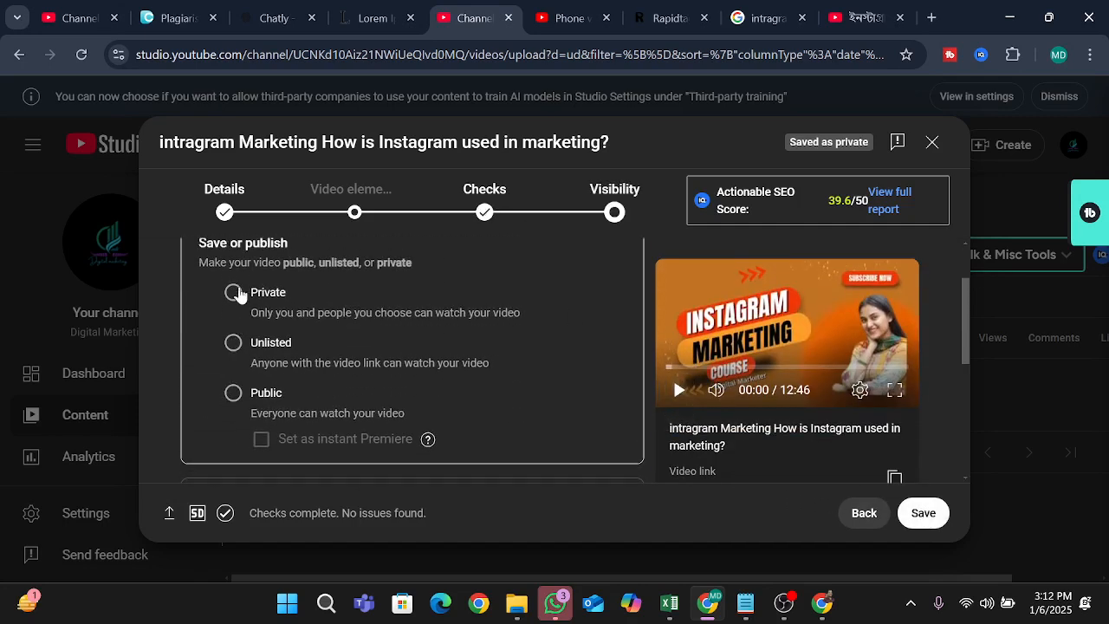
# Set the video's visibility to Public and review the guidance to check before publishing.
pyautogui.click(234, 393)
pyautogui.scroll(-2, 288, 378)
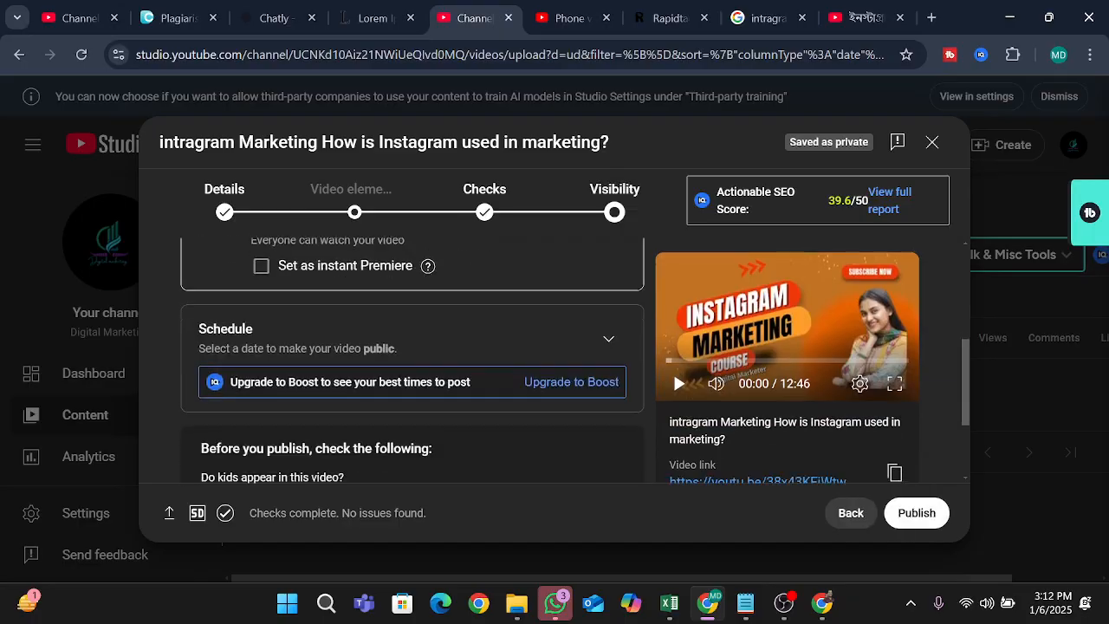
pyautogui.scroll(-2, 386, 355)
pyautogui.scroll(3, 386, 355)
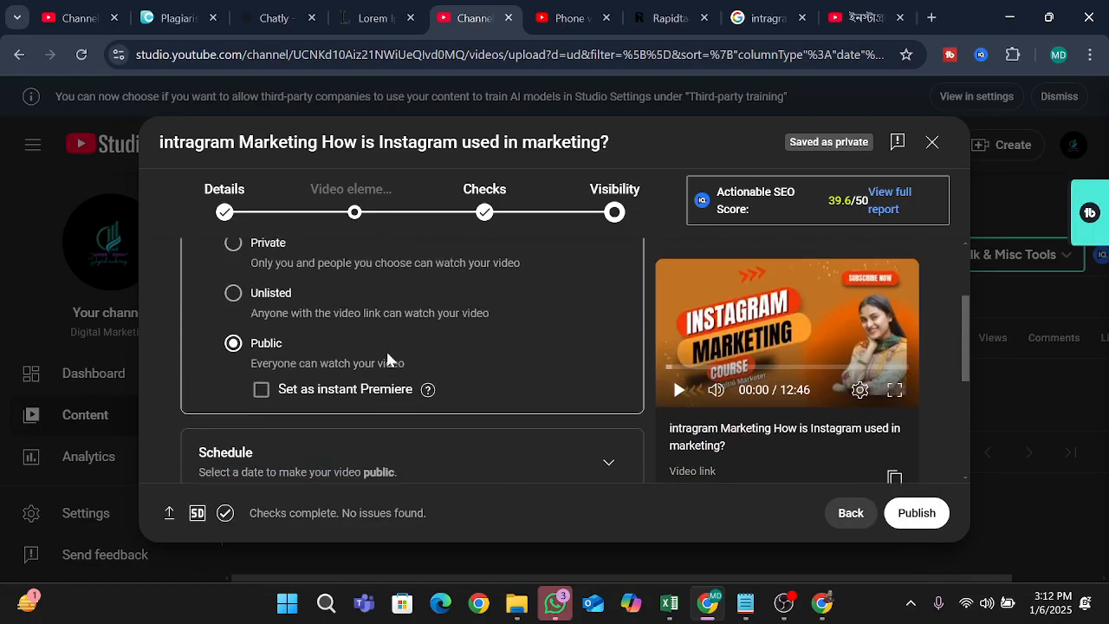
pyautogui.scroll(-1, 386, 356)
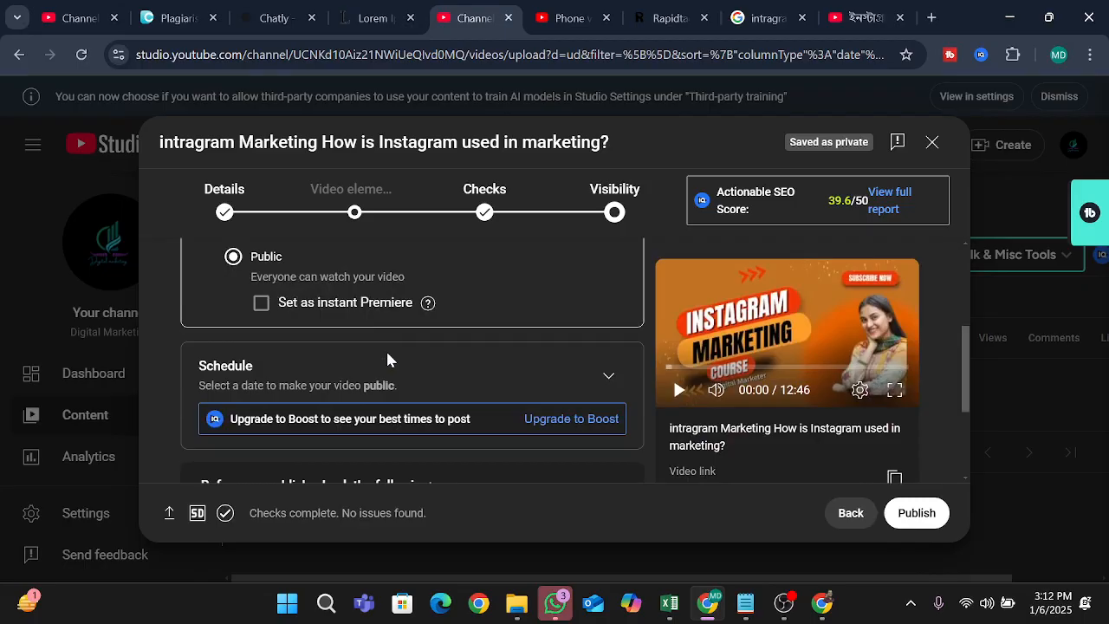
pyautogui.scroll(-3, 381, 373)
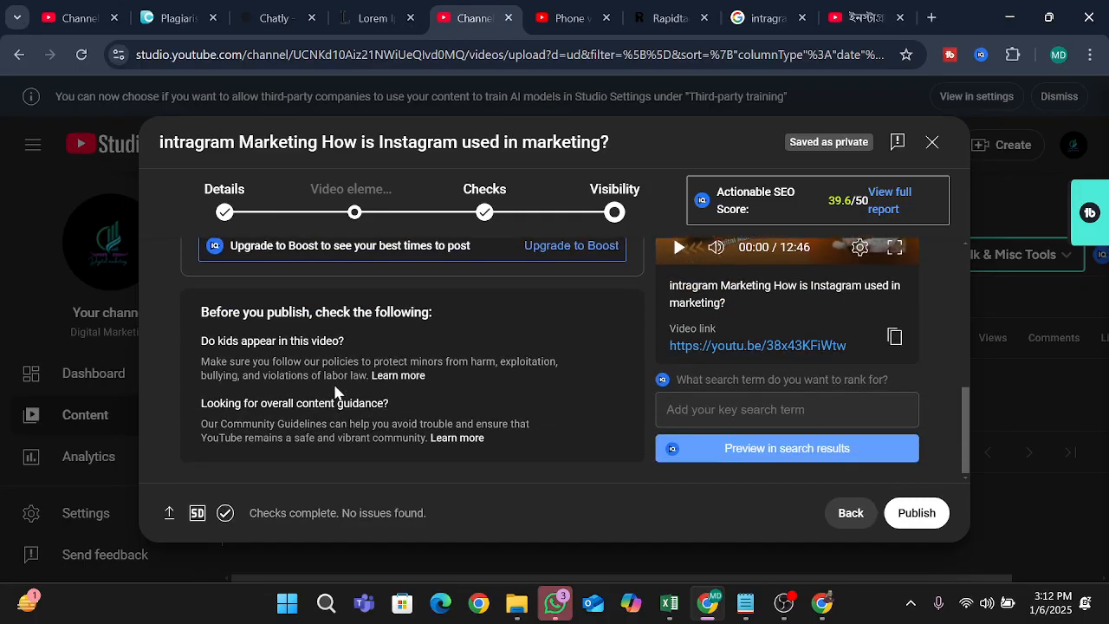
pyautogui.scroll(3, 336, 391)
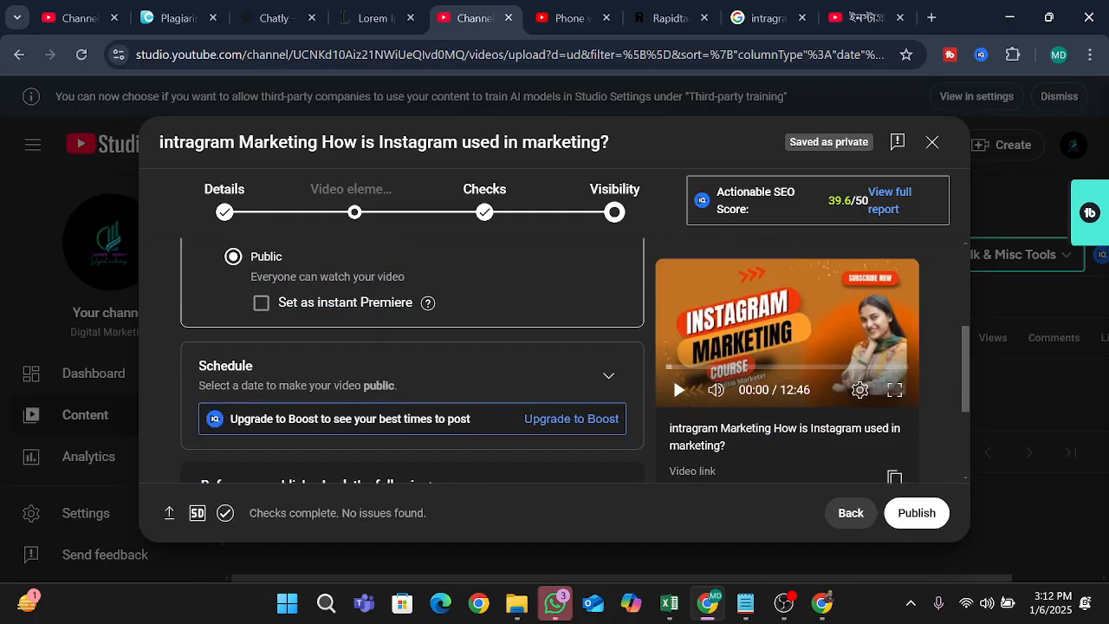
# Set the video's public release schedule to Jan 7, 2025 at 4:00 PM.
pyautogui.click(606, 376)
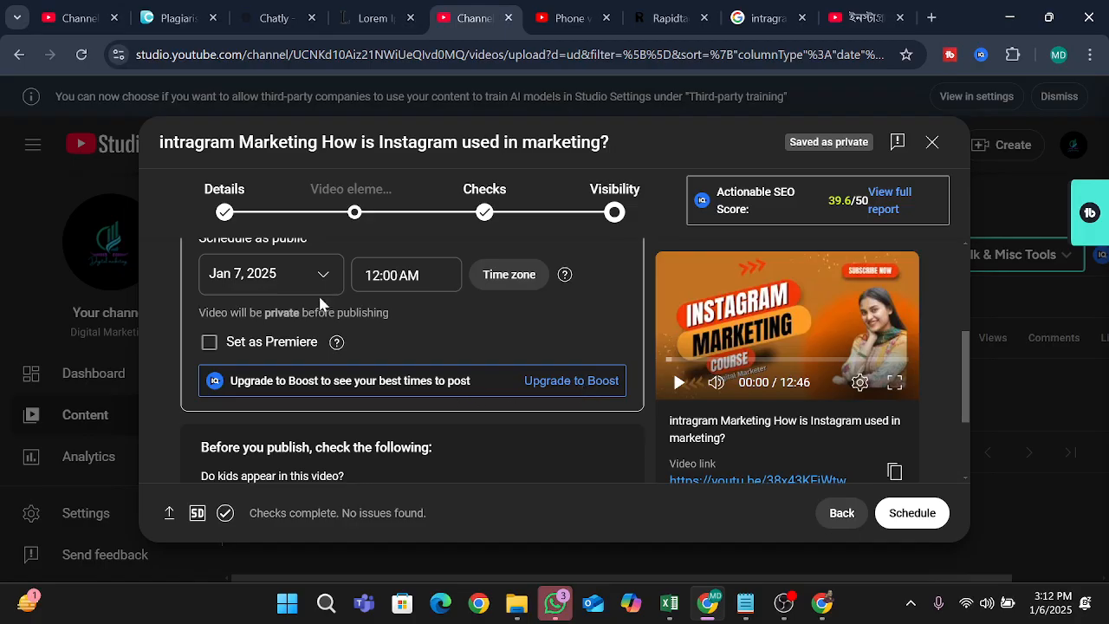
pyautogui.click(325, 284)
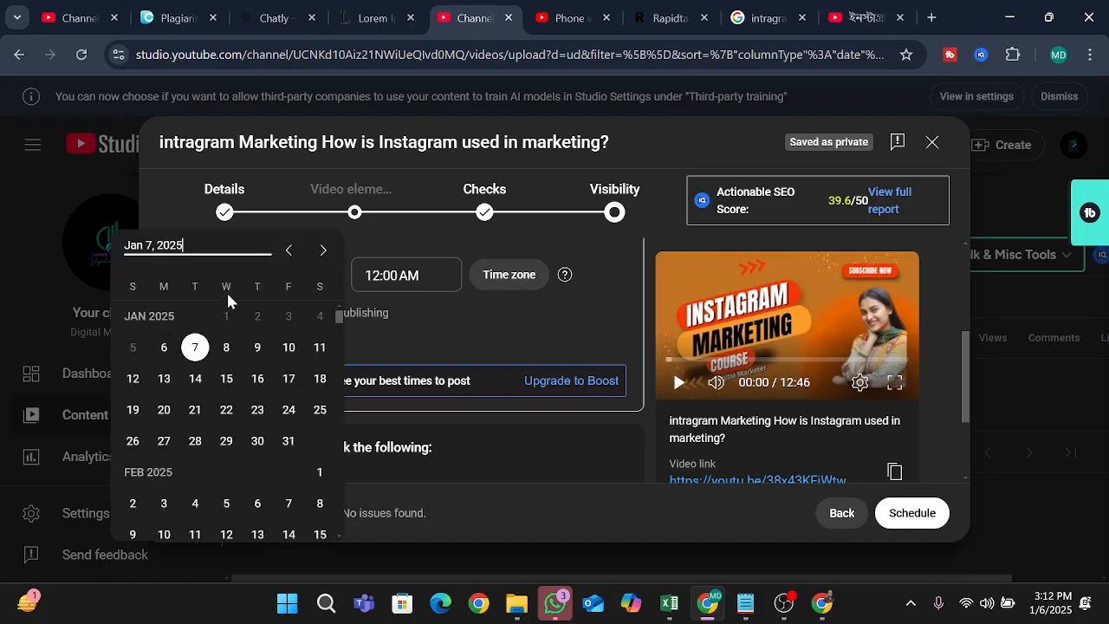
pyautogui.click(196, 353)
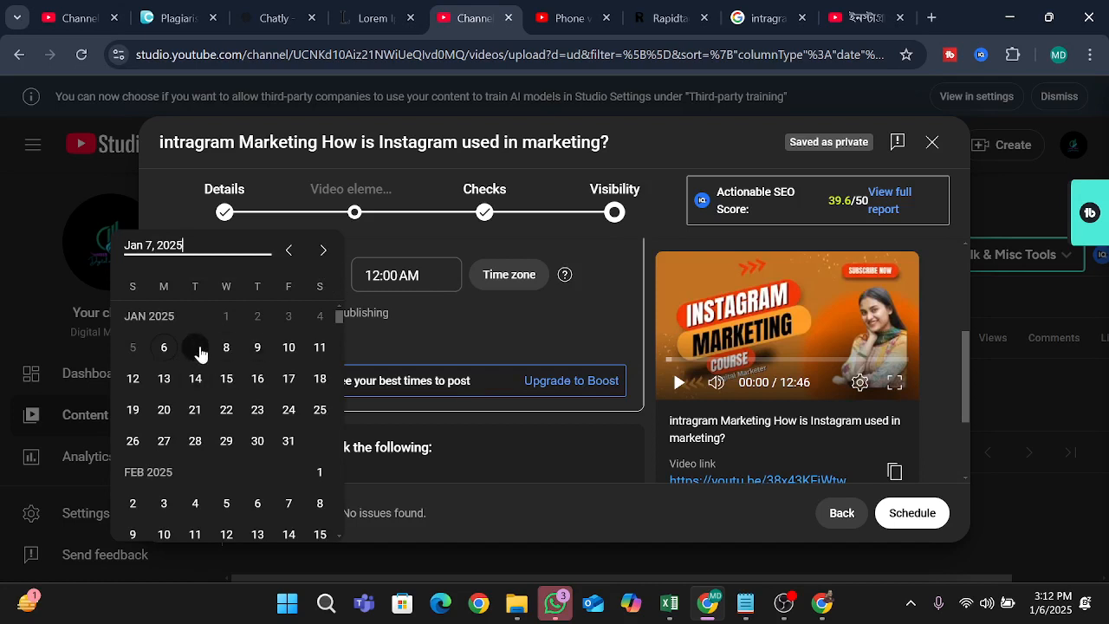
pyautogui.click(422, 274)
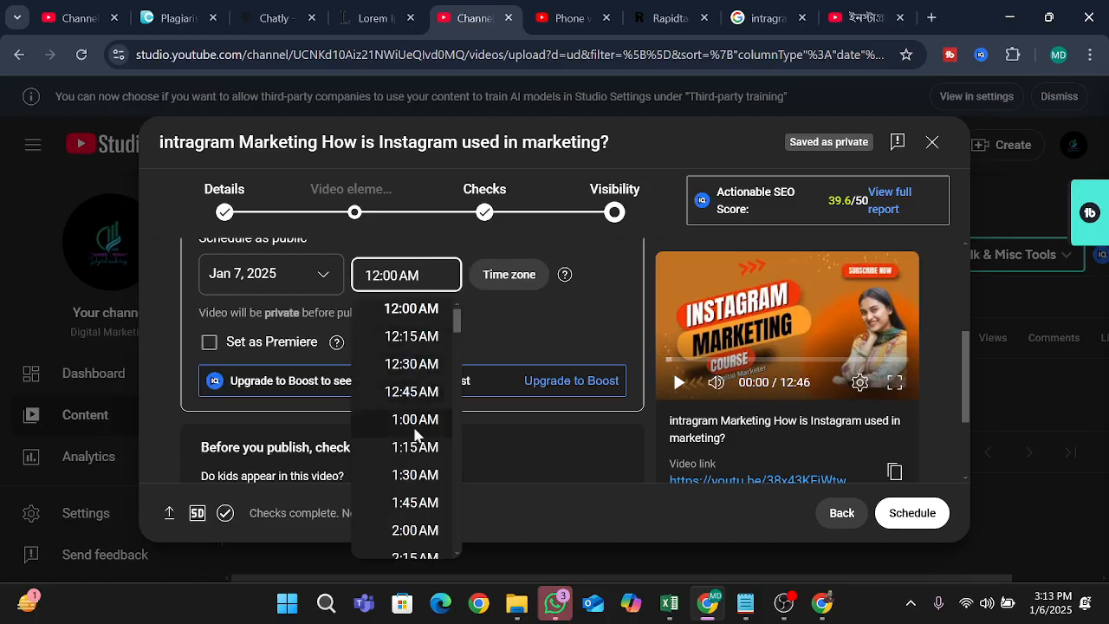
pyautogui.scroll(-4, 416, 437)
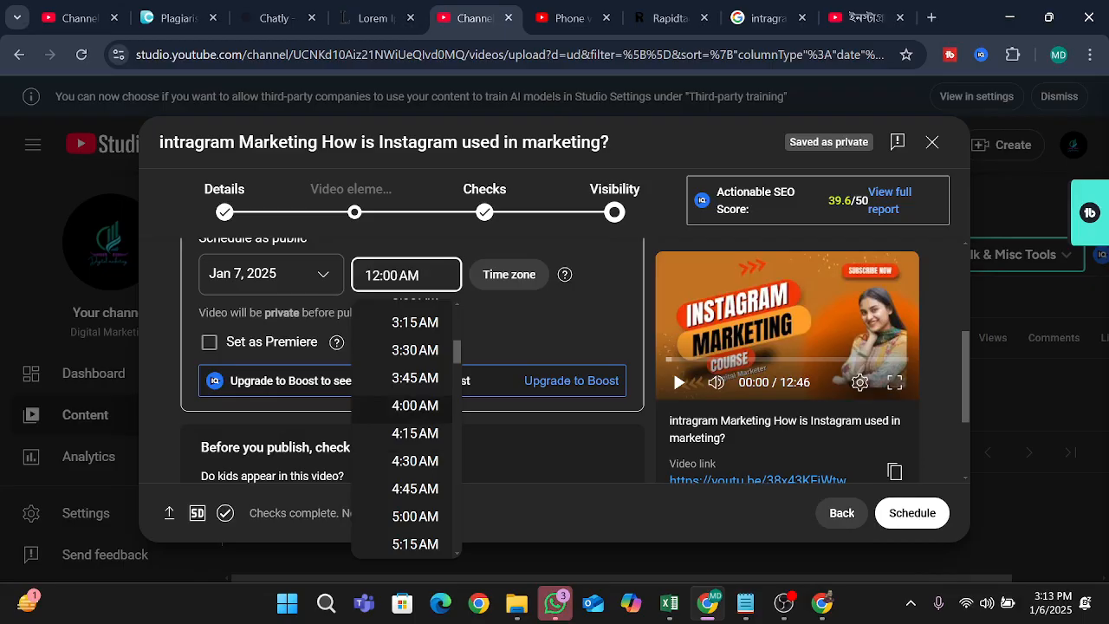
pyautogui.scroll(-5, 412, 416)
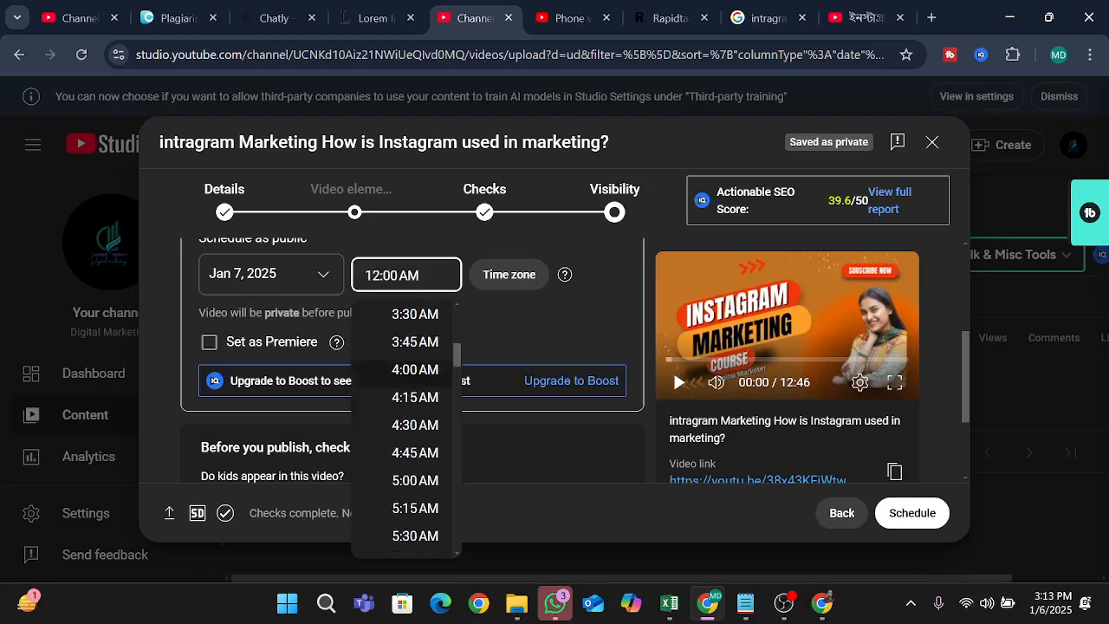
pyautogui.scroll(-7, 412, 416)
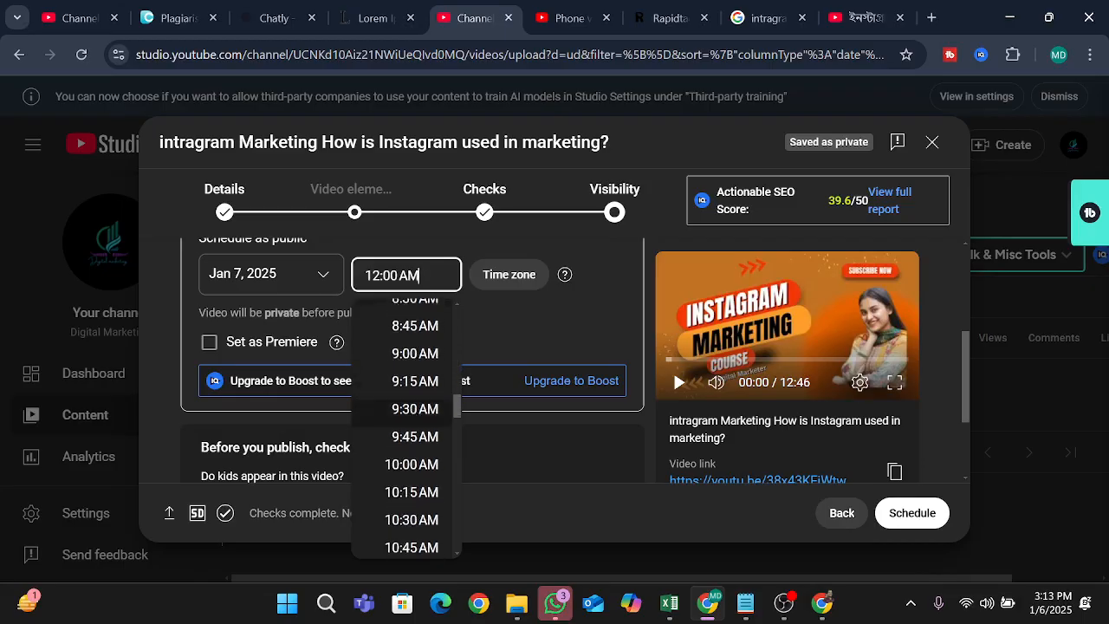
pyautogui.scroll(-2, 413, 416)
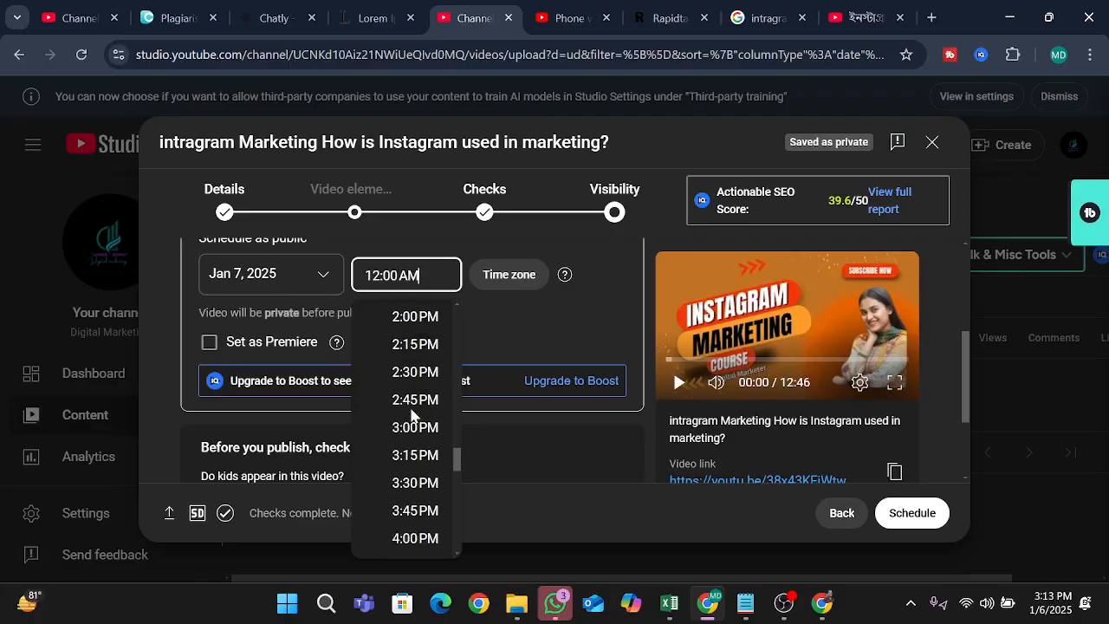
pyautogui.click(415, 523)
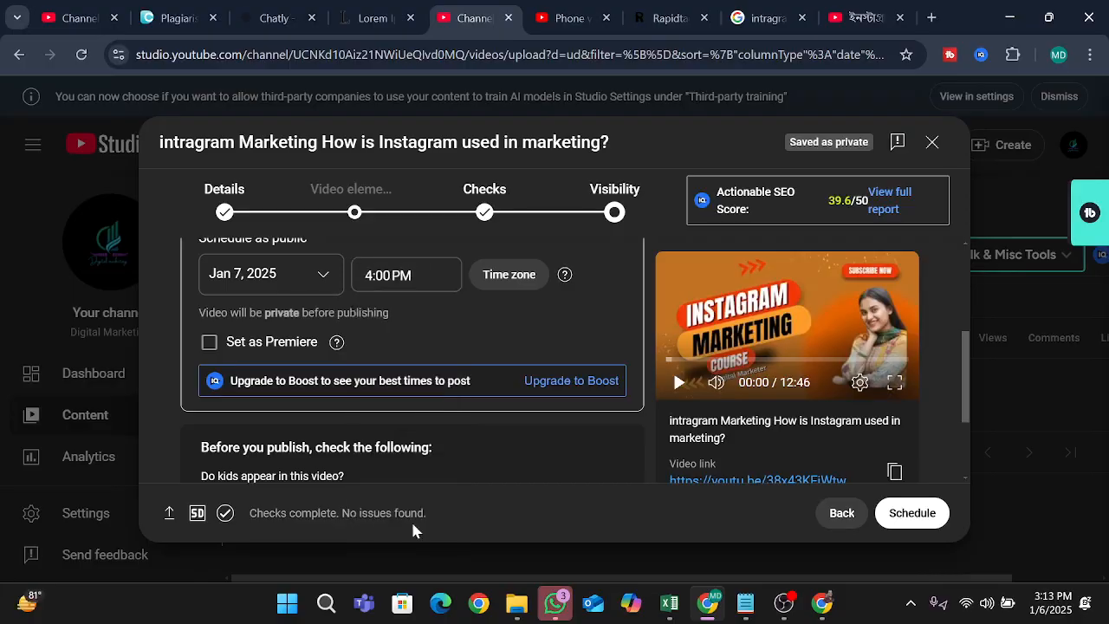
# Review the pre-publish guidance, schedule the video, and dismiss the scheduling confirmation.
pyautogui.scroll(-2, 492, 312)
pyautogui.scroll(-1, 492, 320)
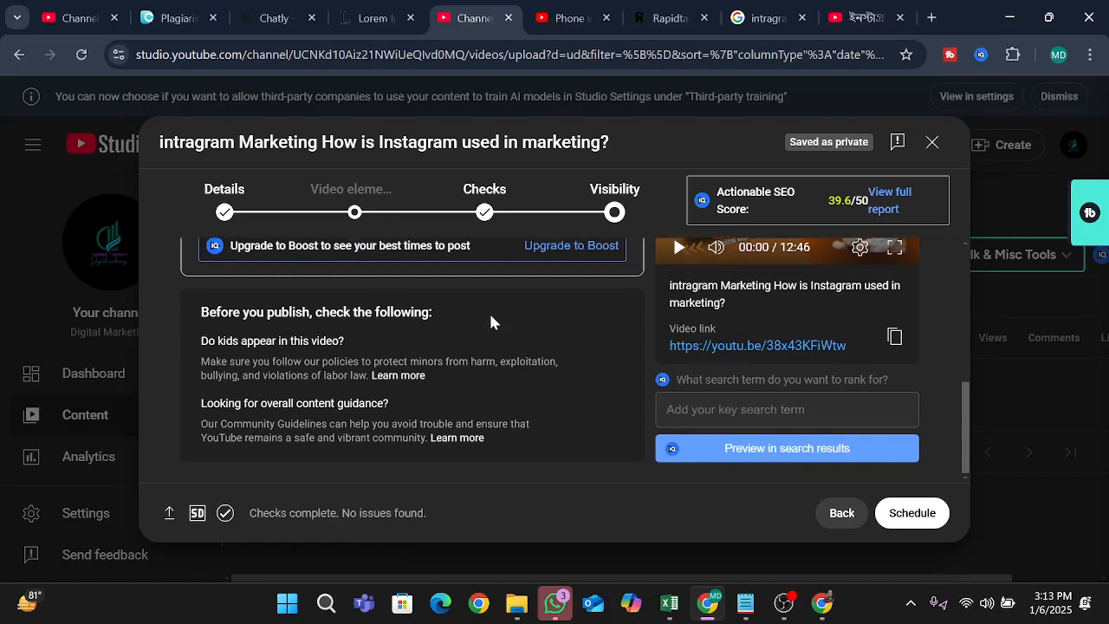
pyautogui.scroll(2, 489, 324)
pyautogui.scroll(-2, 489, 324)
pyautogui.click(914, 513)
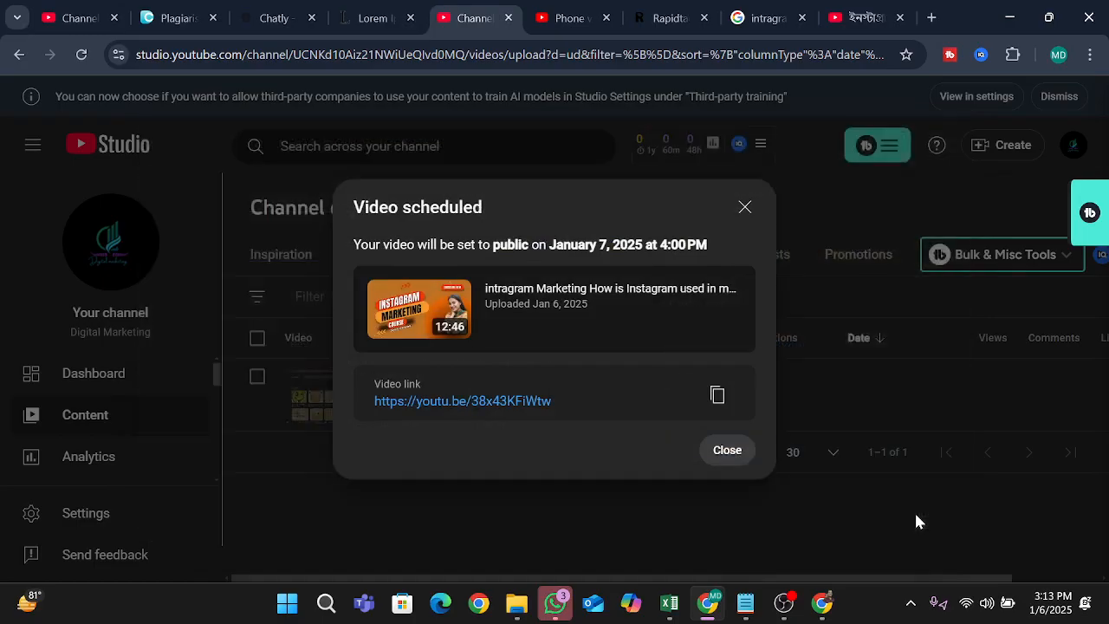
pyautogui.click(728, 451)
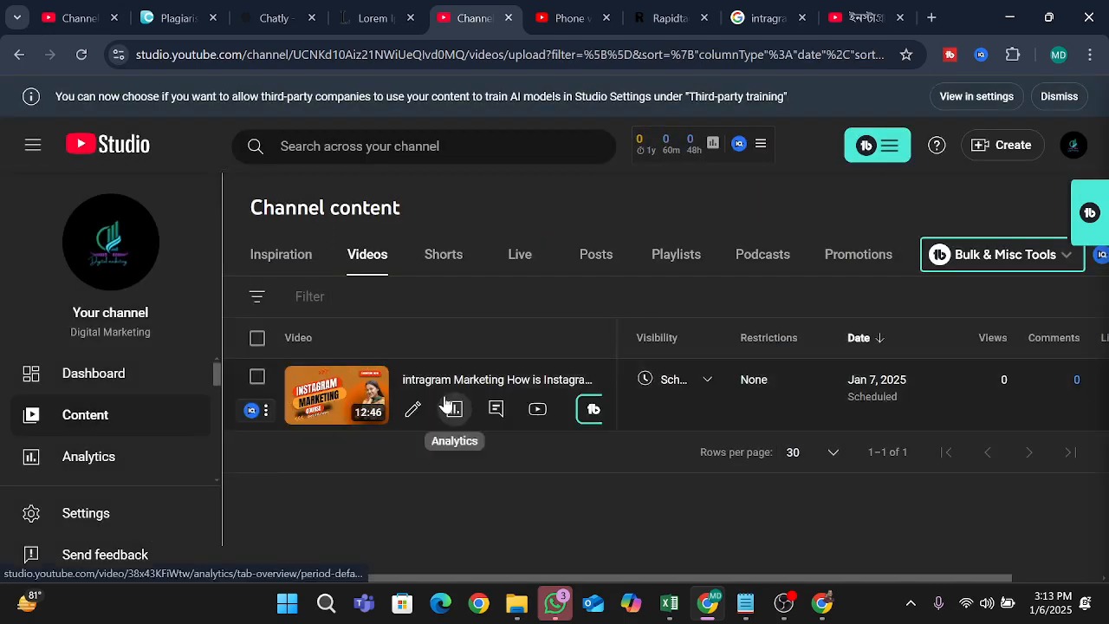
# Open the scheduled video's details, review its title, description, tags, license and comment settings, and return to the channel content list.
pyautogui.click(410, 411)
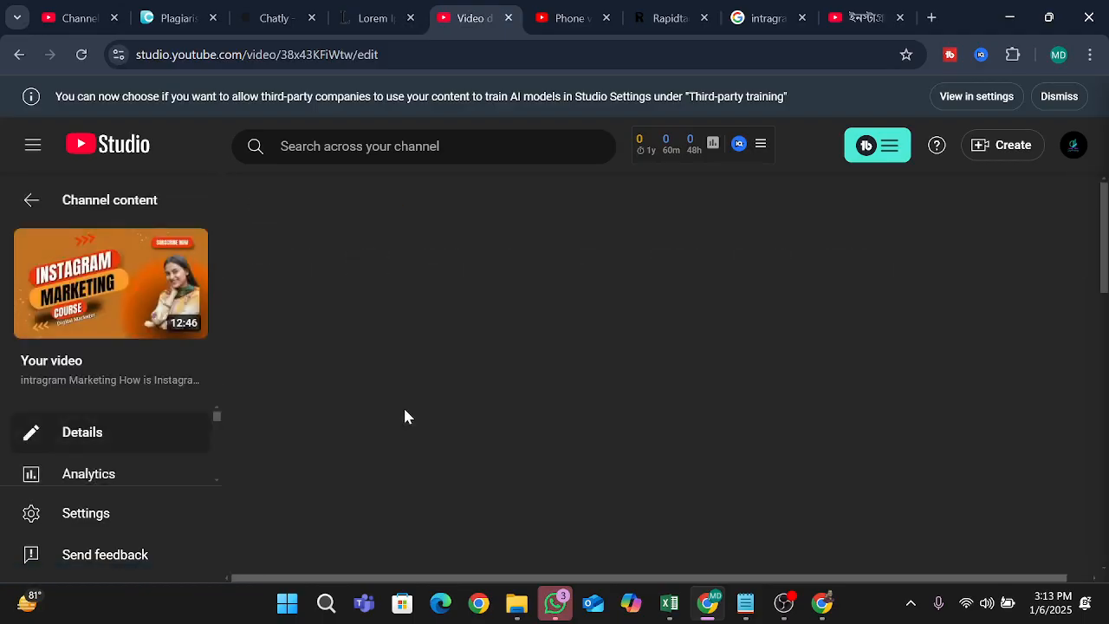
pyautogui.scroll(-10, 405, 407)
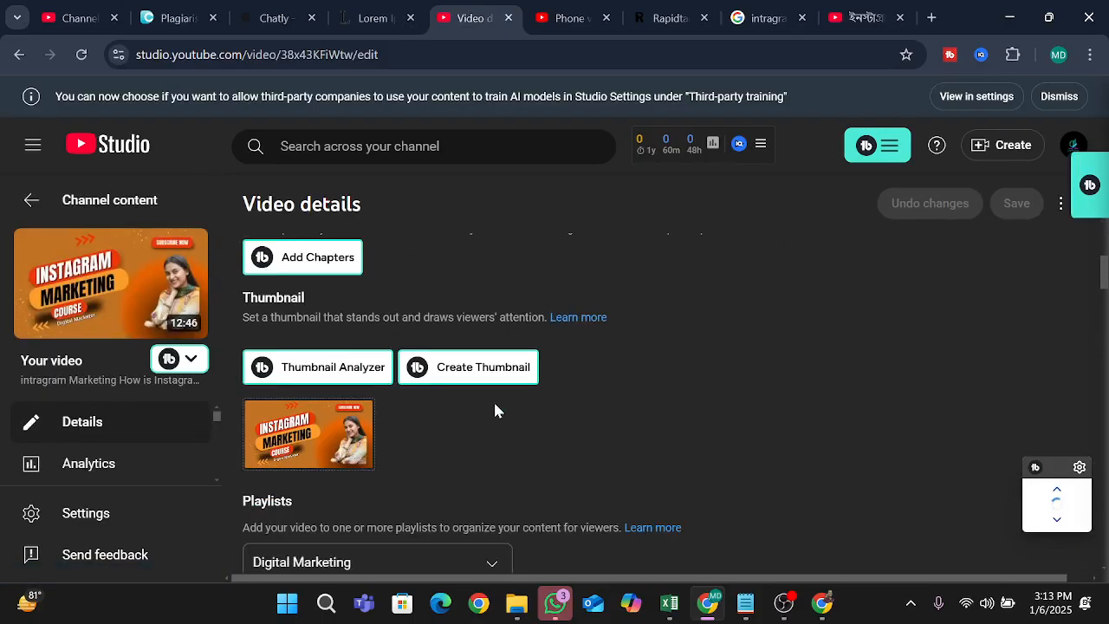
pyautogui.scroll(-20, 495, 410)
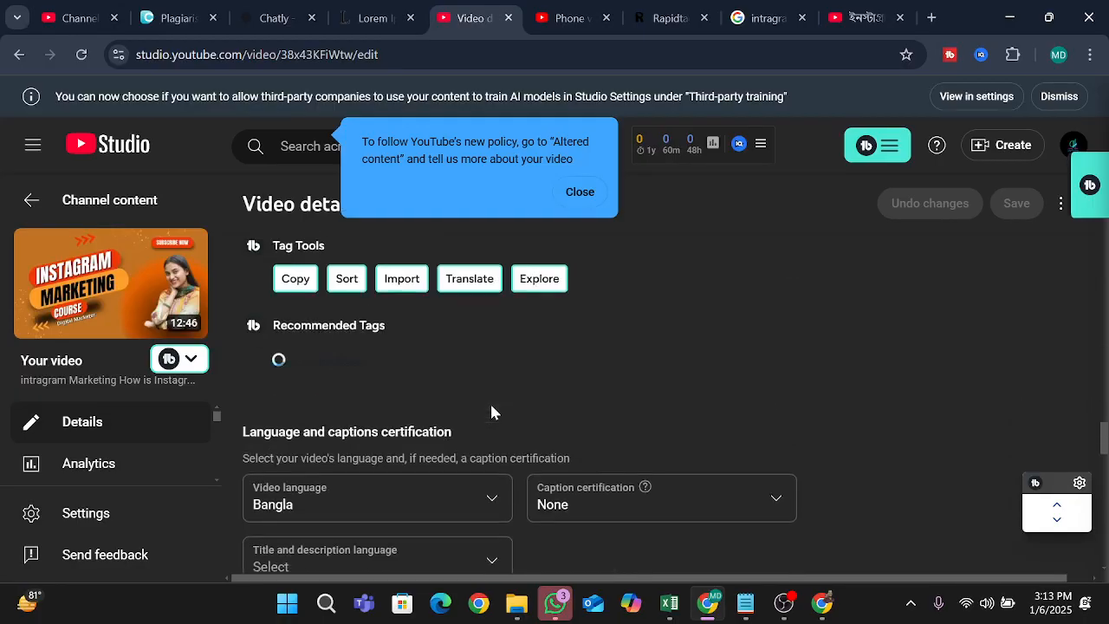
pyautogui.scroll(-15, 491, 412)
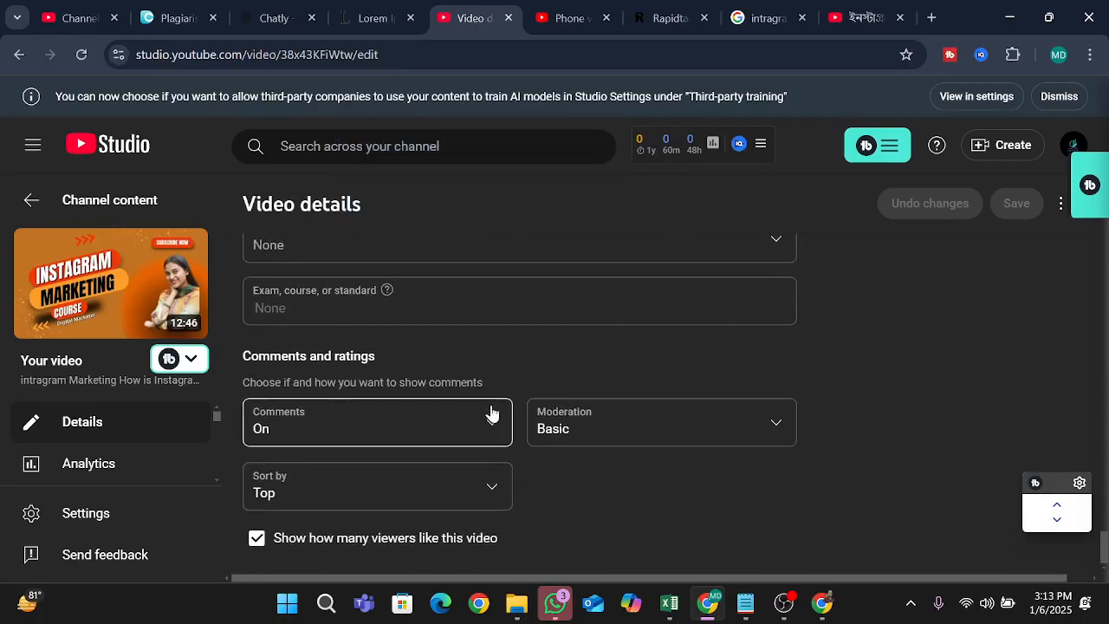
pyautogui.scroll(5, 491, 413)
pyautogui.scroll(-5, 491, 413)
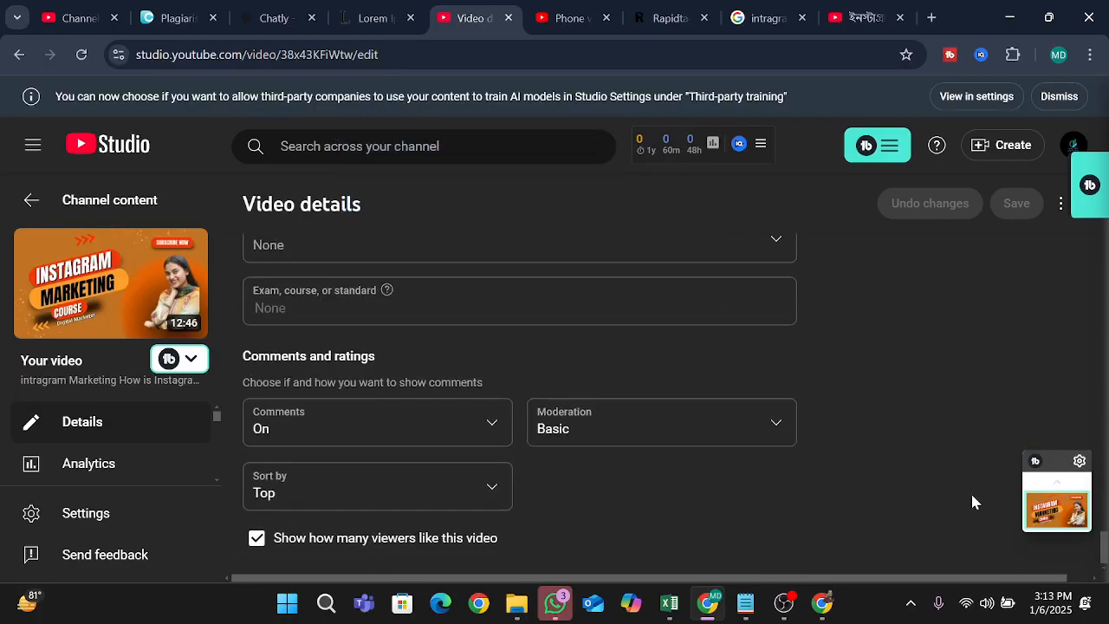
pyautogui.scroll(3, 971, 500)
pyautogui.scroll(-3, 972, 499)
pyautogui.scroll(3, 596, 397)
pyautogui.scroll(10, 596, 397)
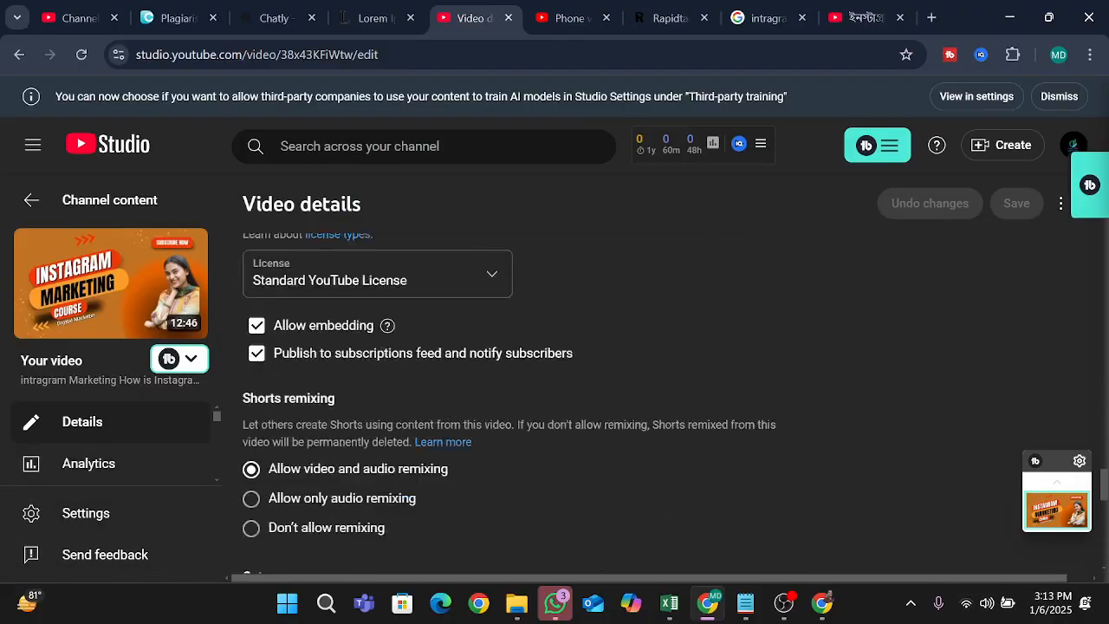
pyautogui.scroll(10, 595, 399)
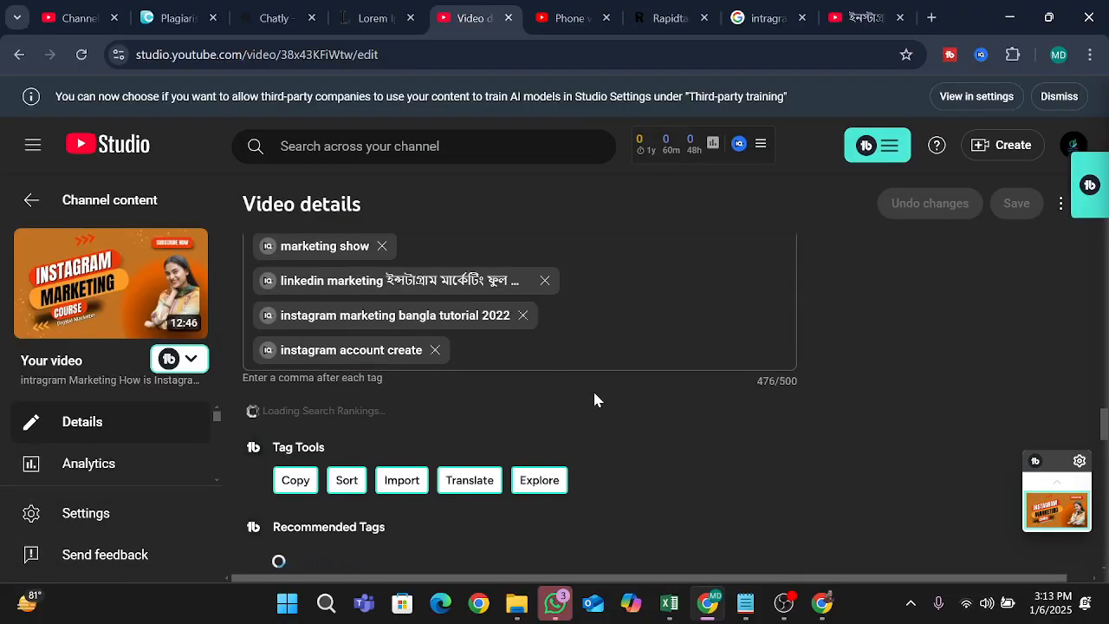
pyautogui.scroll(15, 594, 400)
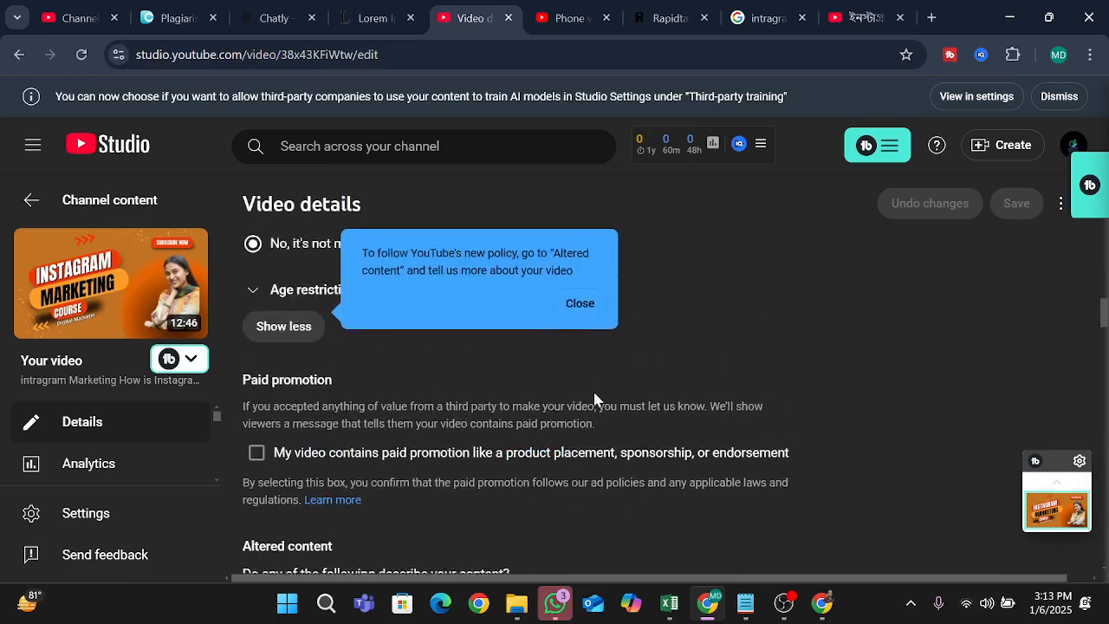
pyautogui.scroll(15, 594, 400)
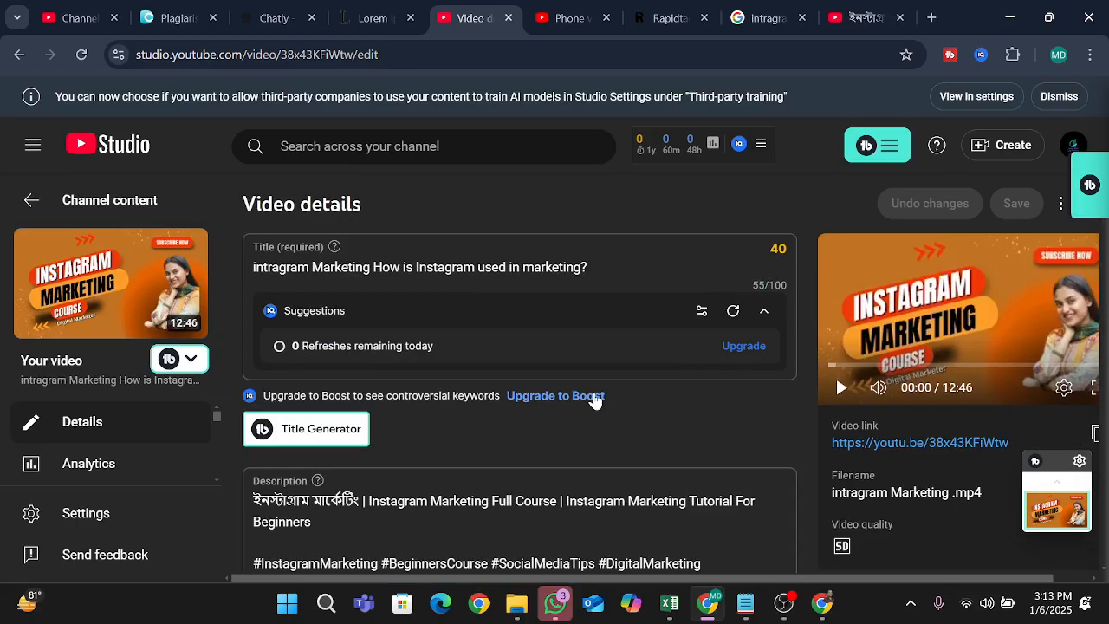
pyautogui.scroll(-20, 594, 400)
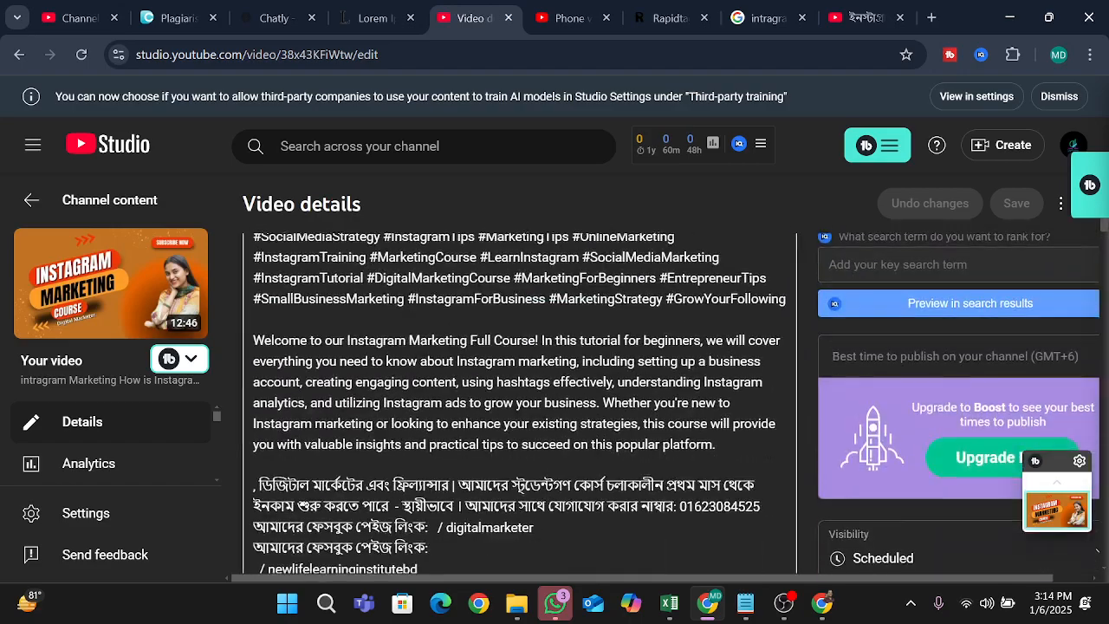
pyautogui.scroll(-20, 535, 423)
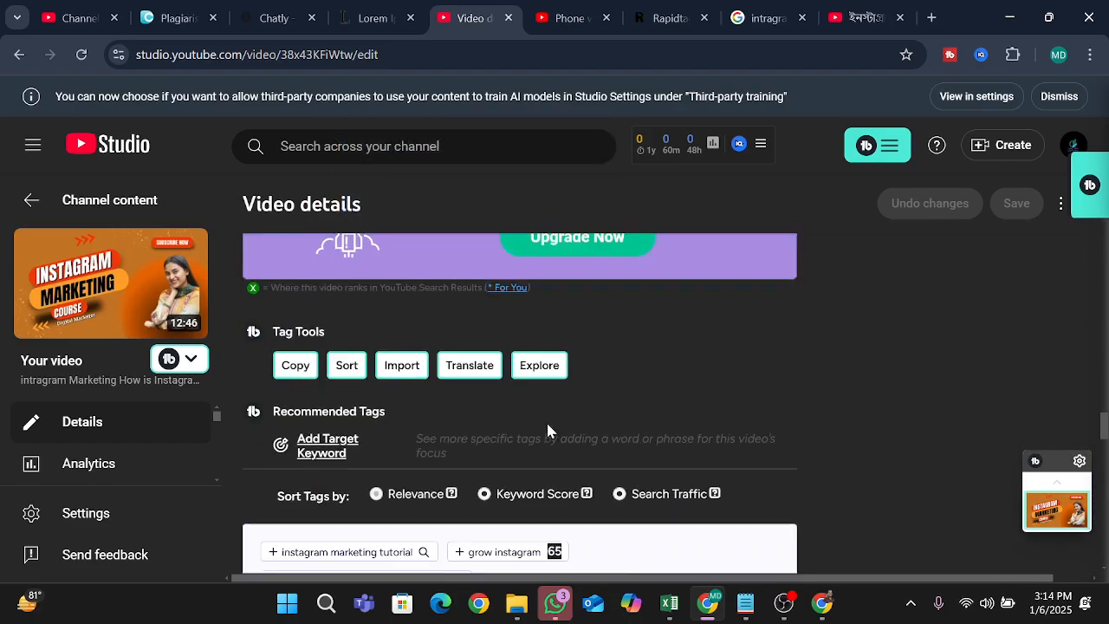
pyautogui.scroll(-15, 547, 430)
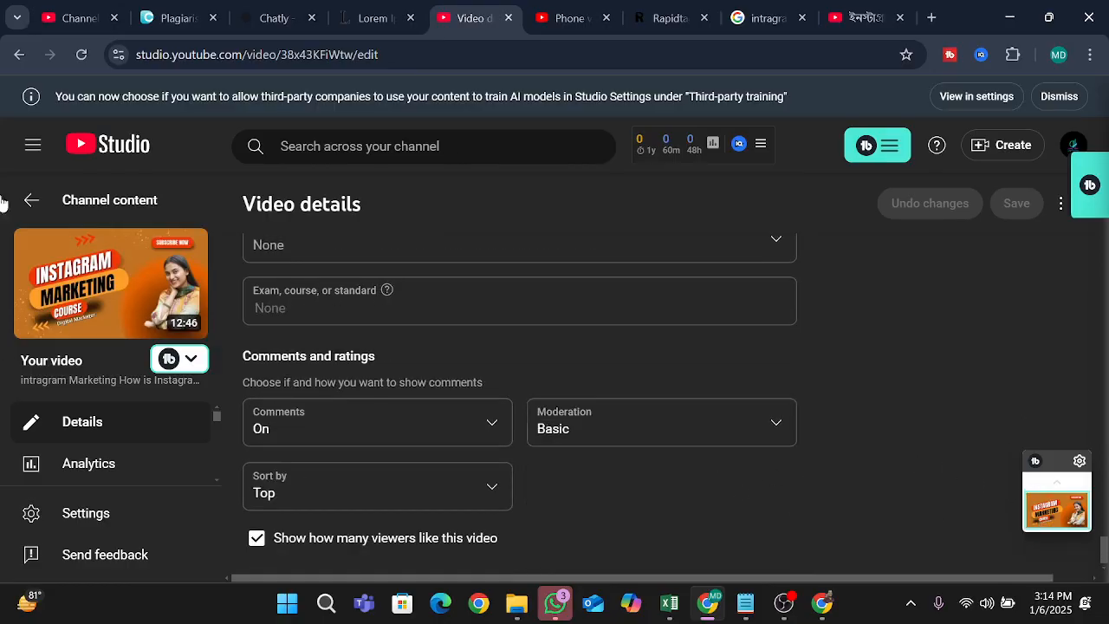
pyautogui.click(17, 56)
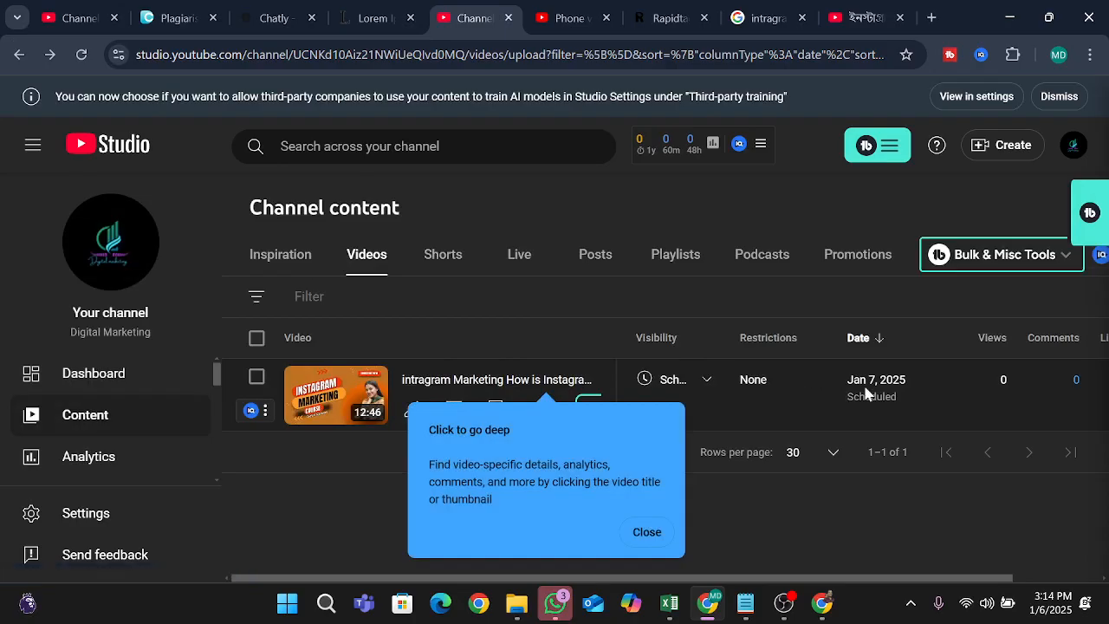
# Change the scheduled video's visibility to Public without an instant Premiere, publish it immediately, and dismiss the feature tips.
pyautogui.click(706, 381)
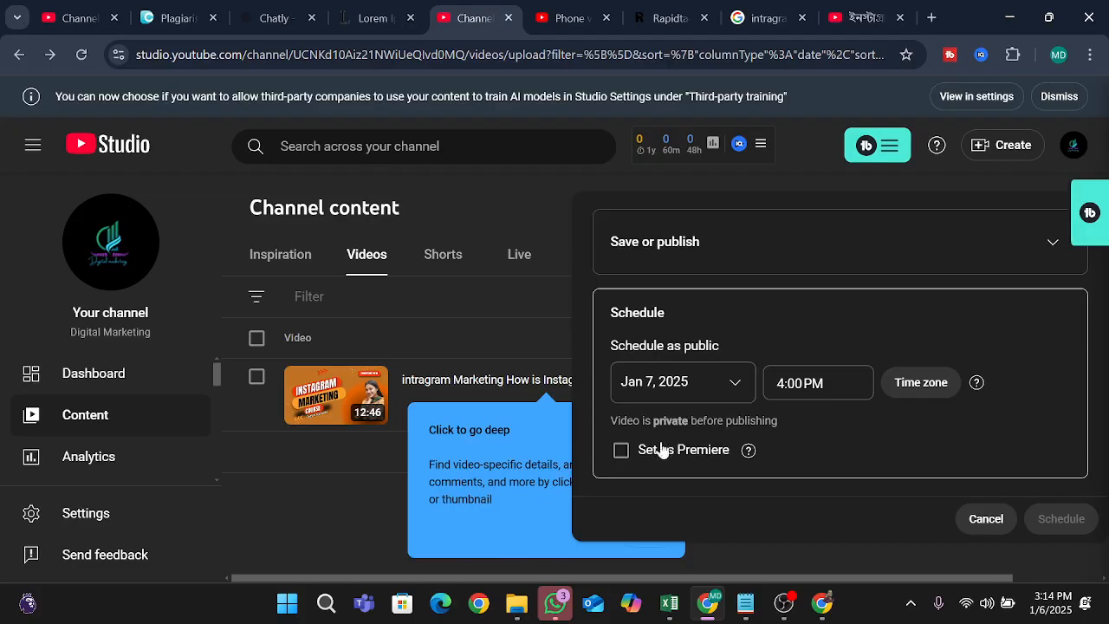
pyautogui.click(621, 451)
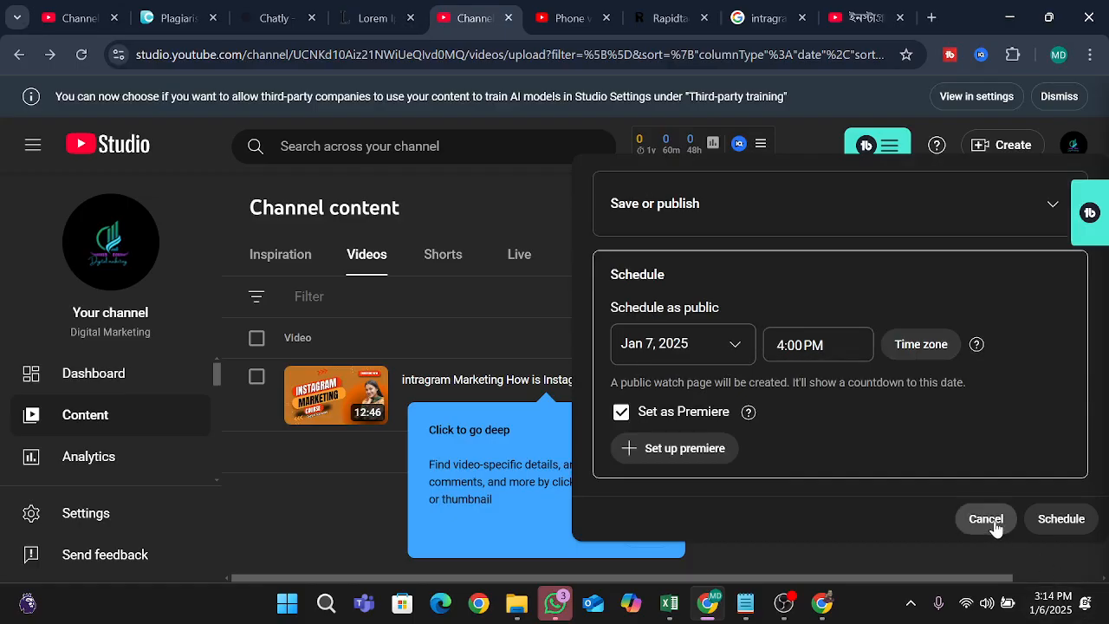
pyautogui.click(1049, 208)
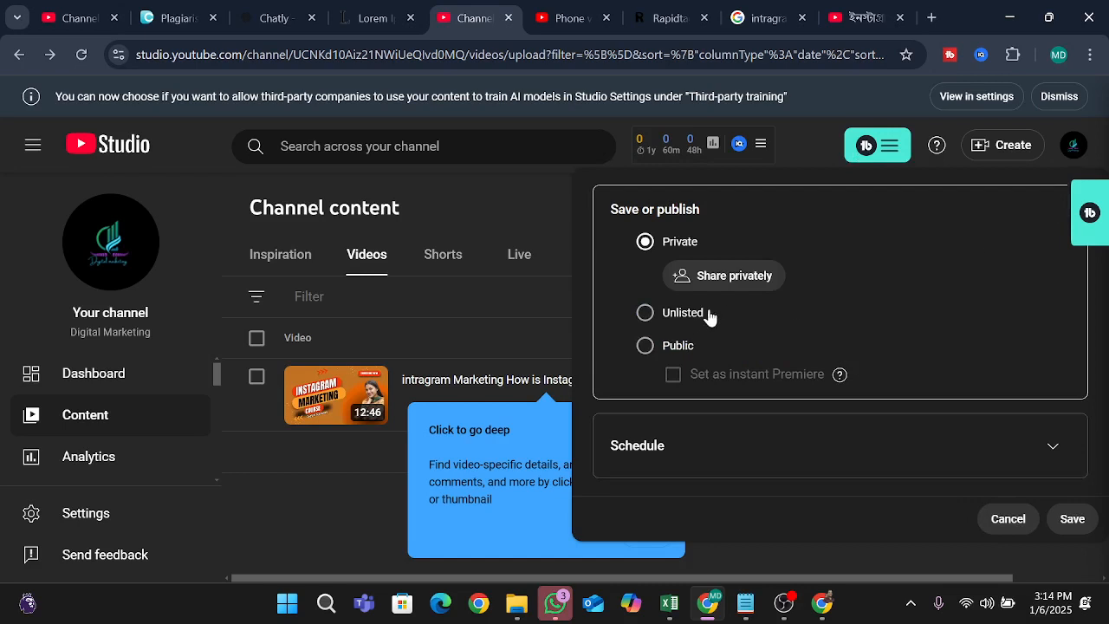
pyautogui.click(646, 345)
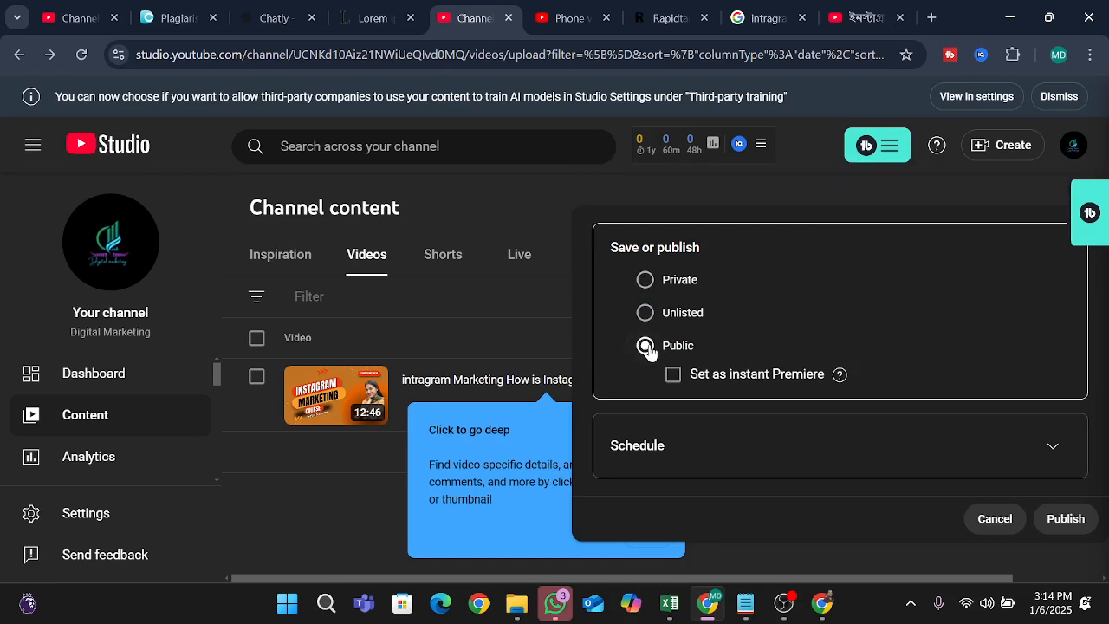
pyautogui.click(1066, 519)
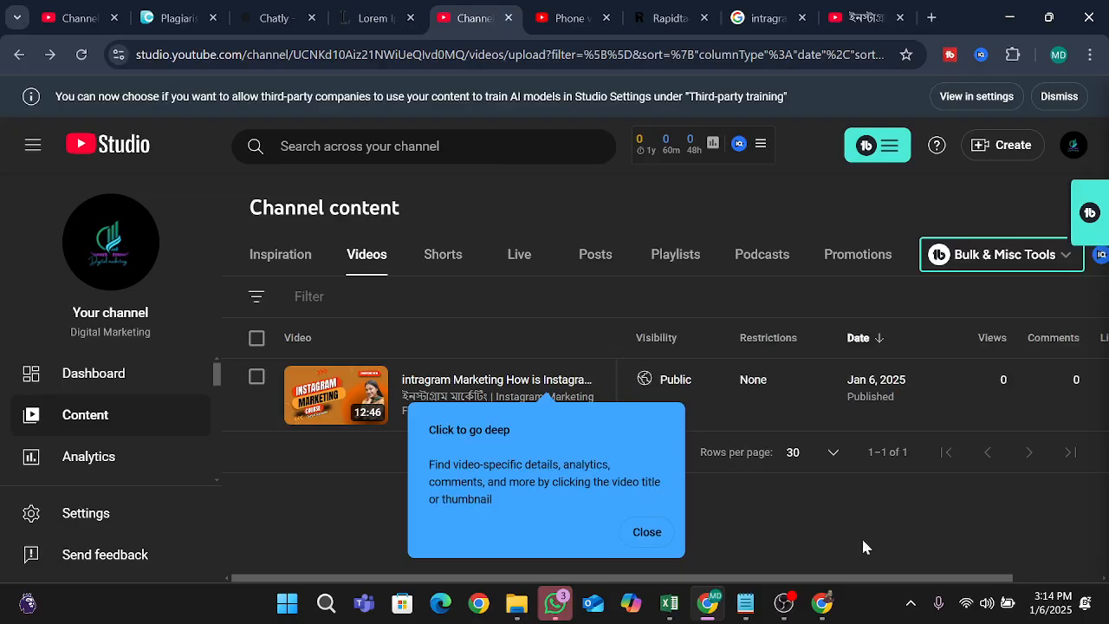
pyautogui.click(647, 532)
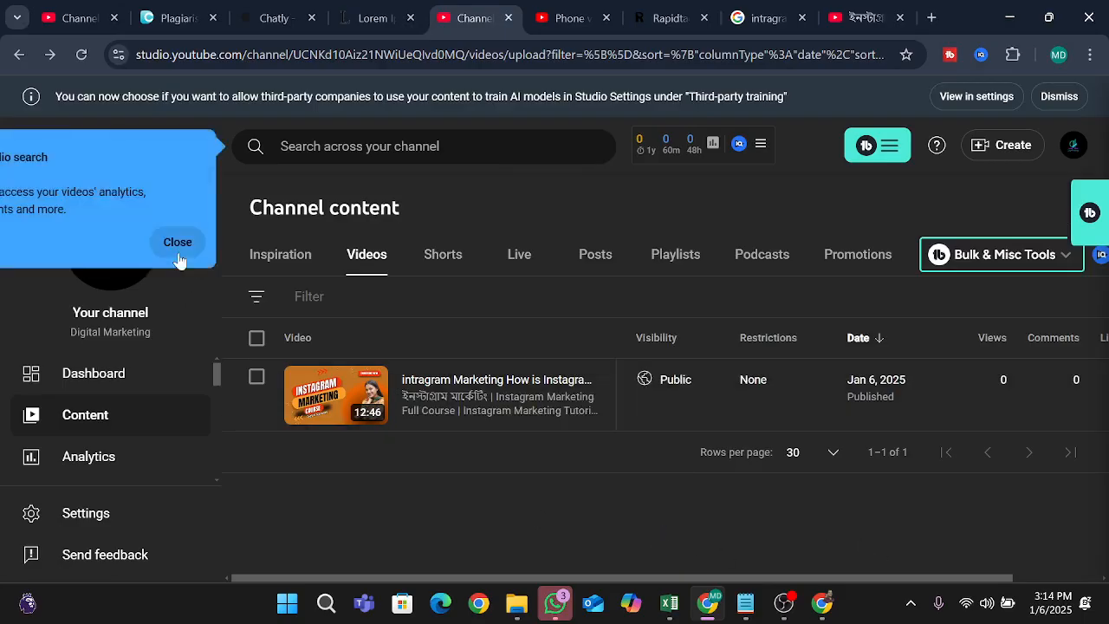
pyautogui.click(179, 245)
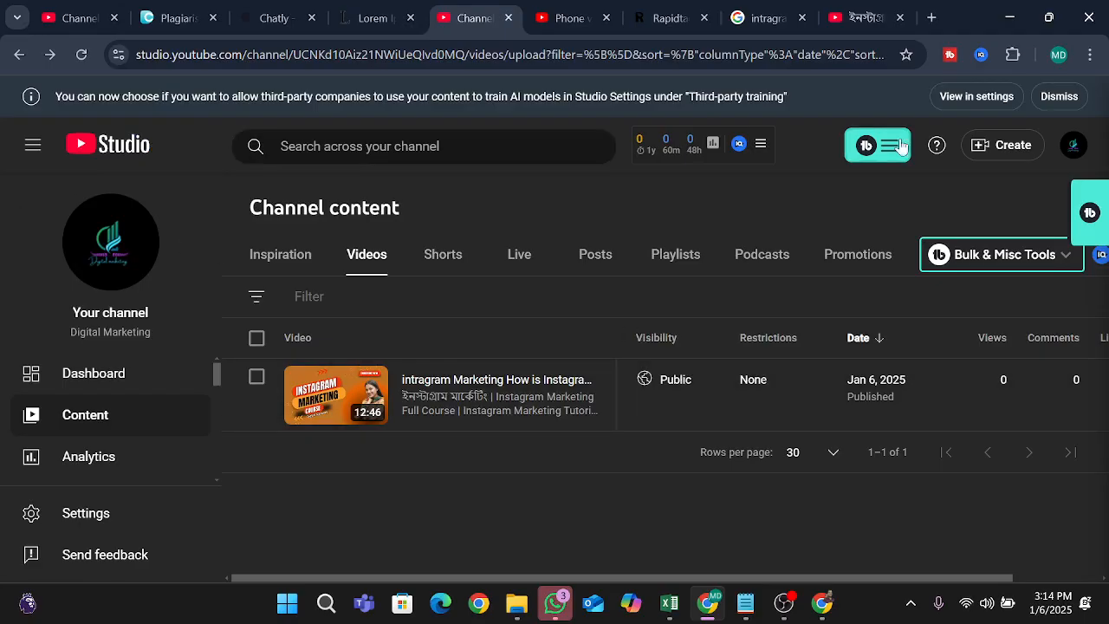
# Open YouTube in a new browser tab, go to your own channel, and play the published Instagram marketing video.
pyautogui.click(933, 18)
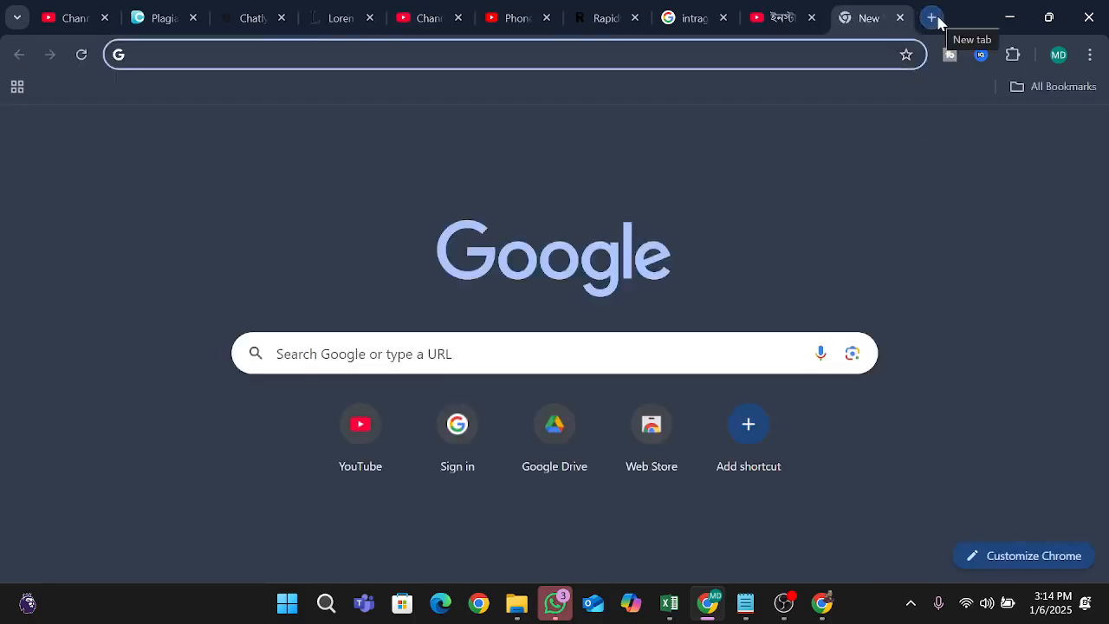
pyautogui.click(362, 438)
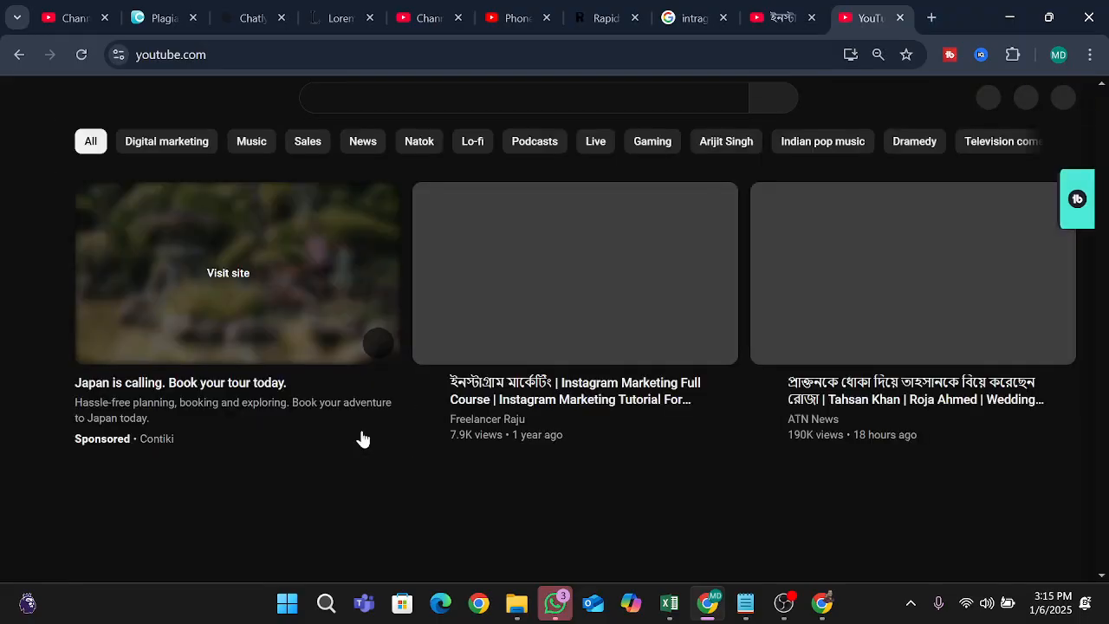
pyautogui.click(1066, 108)
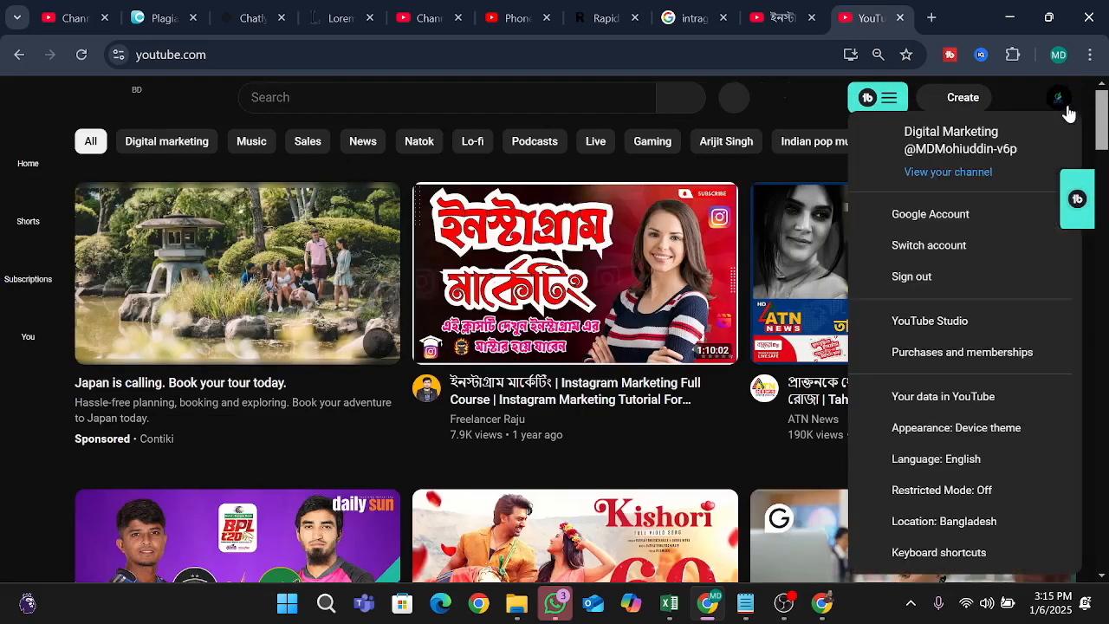
pyautogui.click(892, 149)
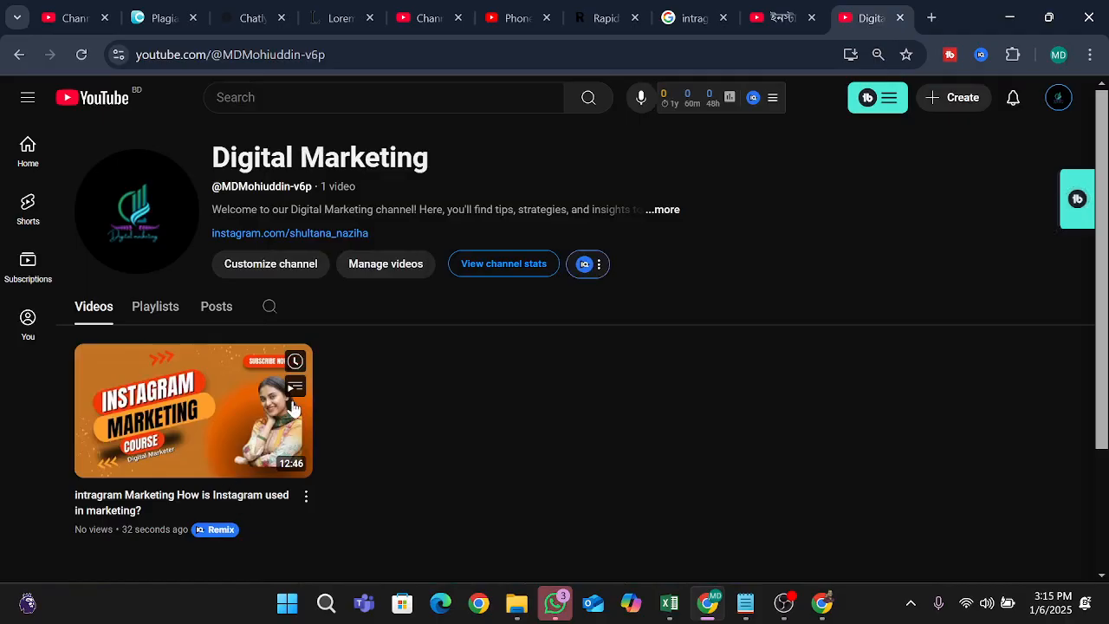
pyautogui.click(242, 429)
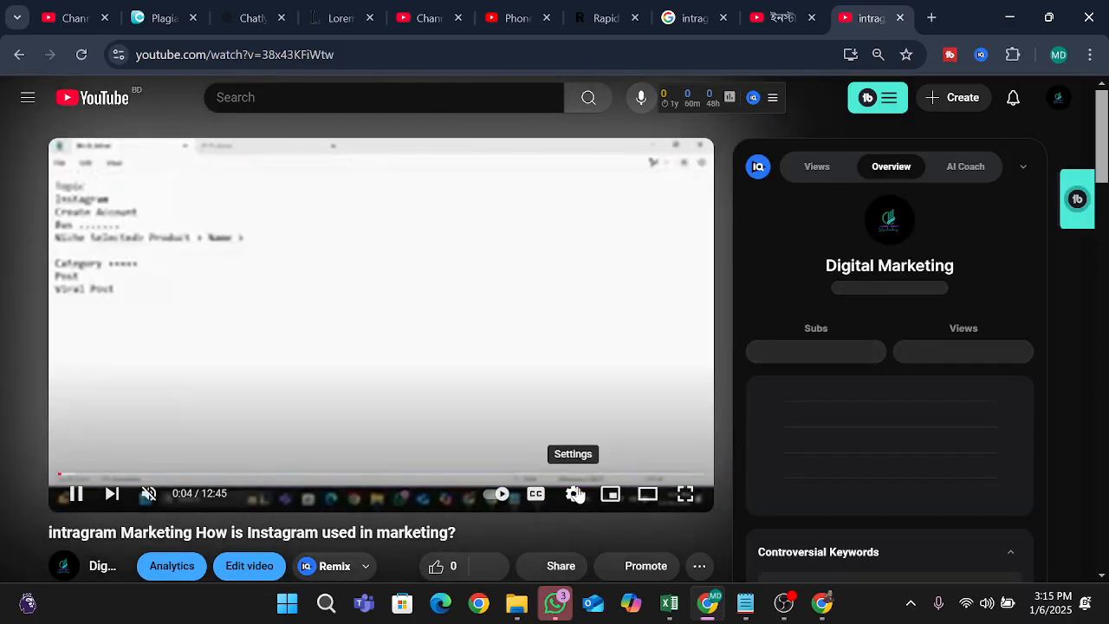
# Set the playing video's playback quality to 720p.
pyautogui.click(575, 493)
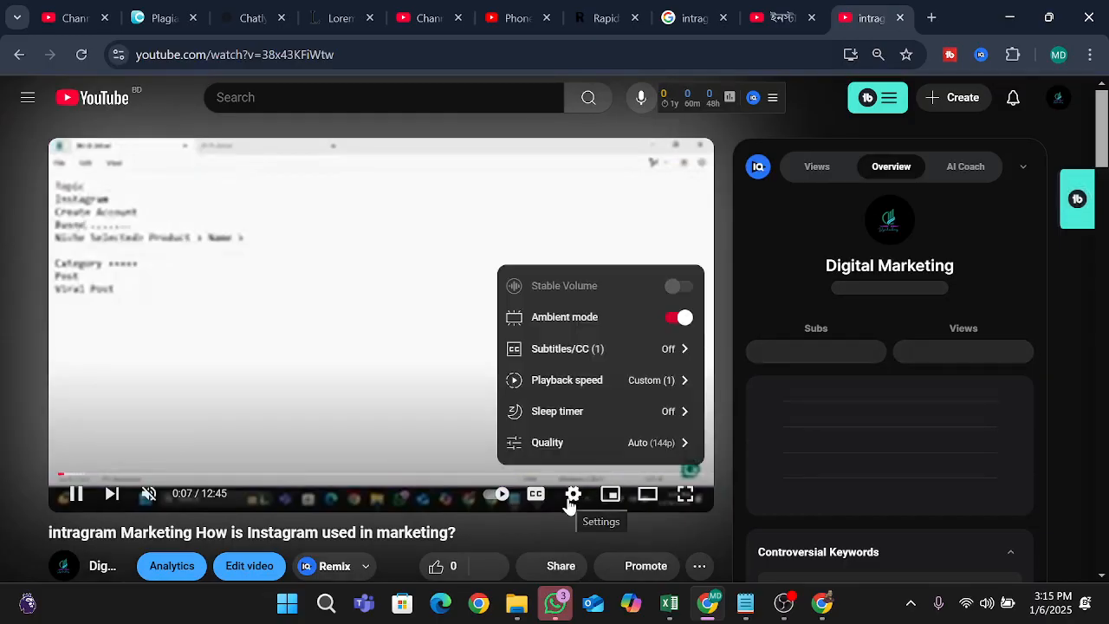
pyautogui.click(589, 446)
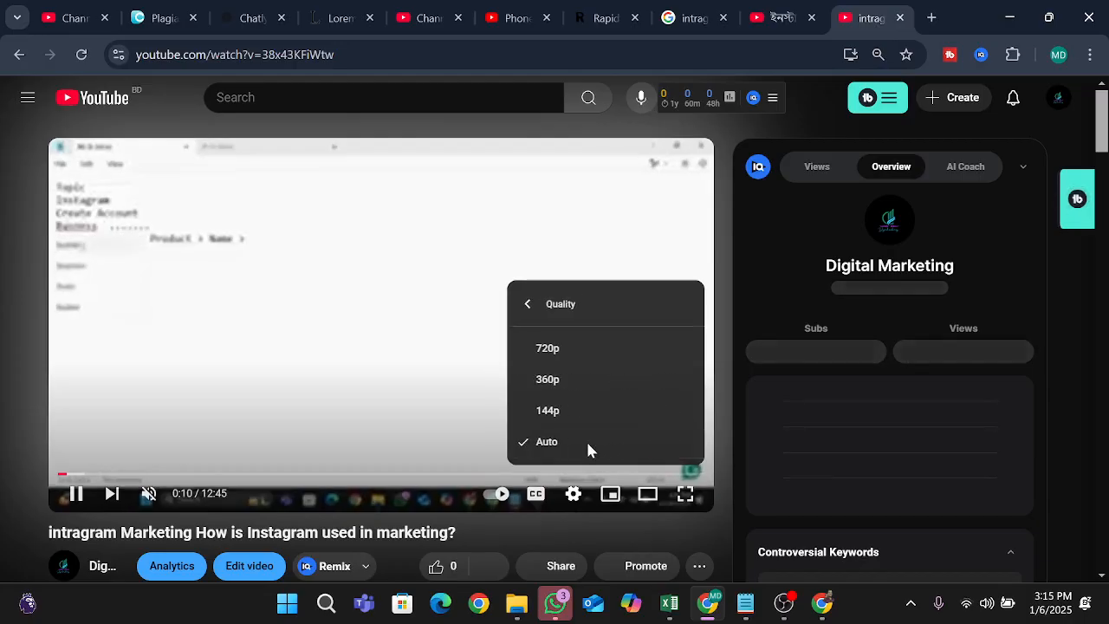
pyautogui.click(549, 350)
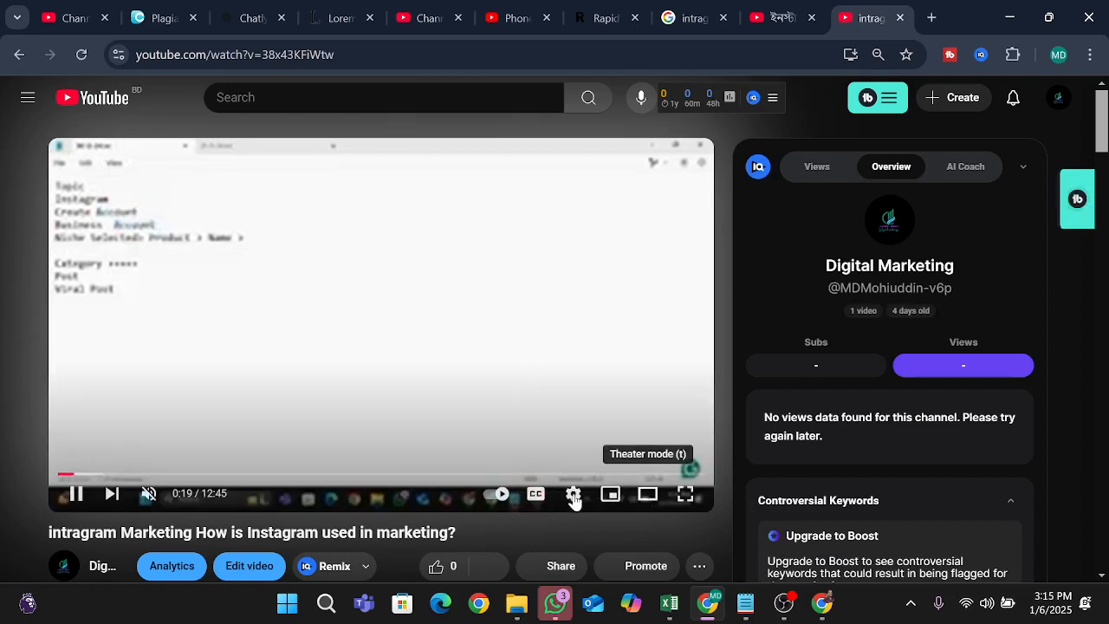
pyautogui.click(572, 495)
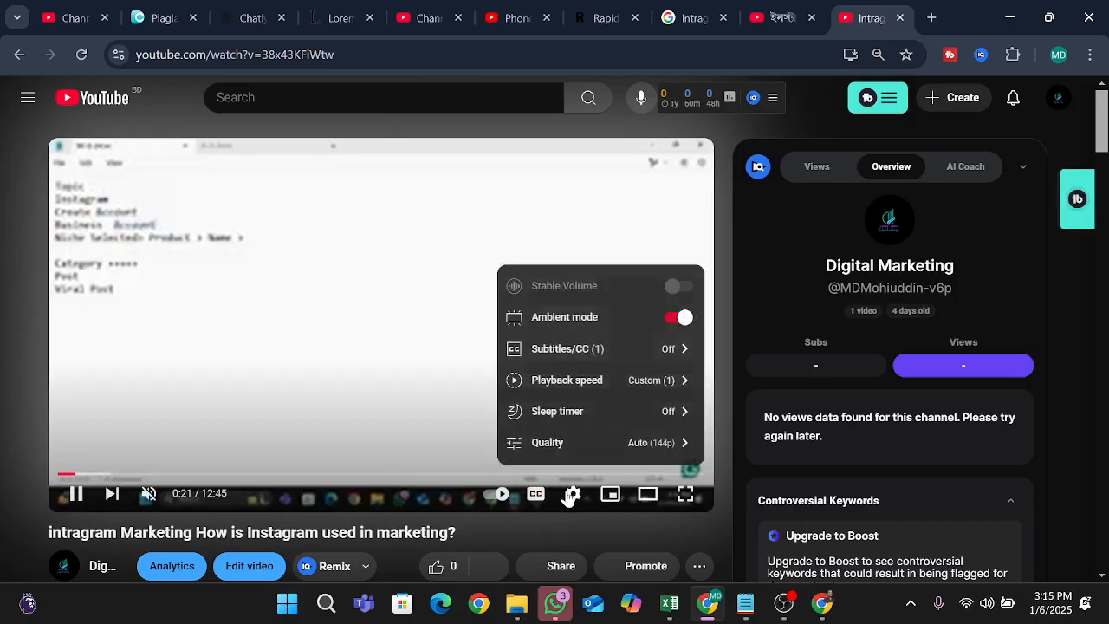
pyautogui.click(593, 446)
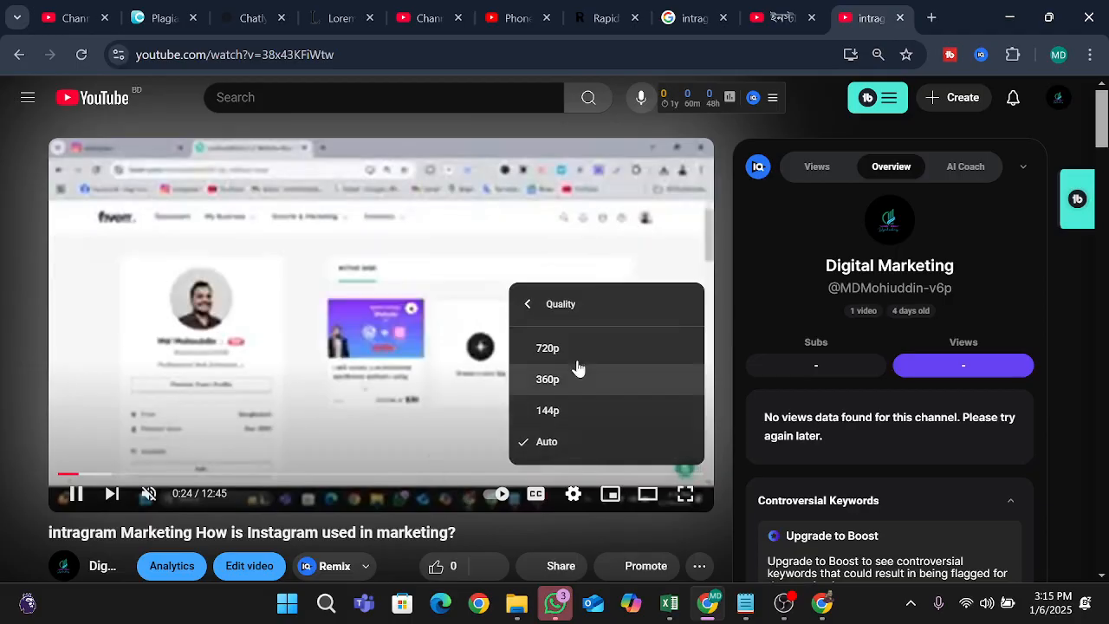
pyautogui.click(548, 348)
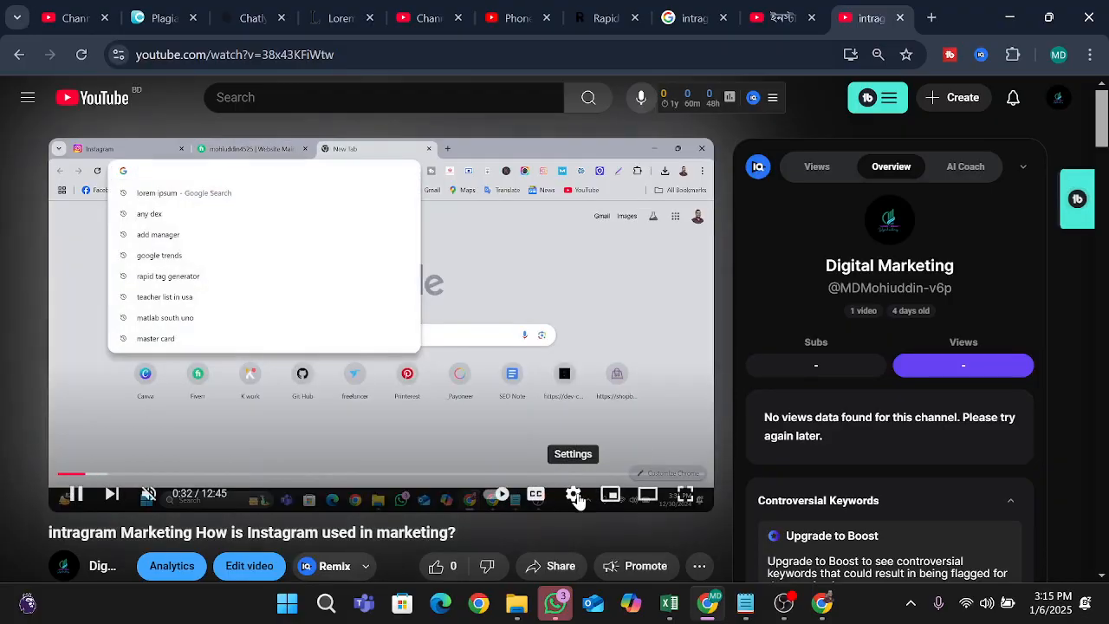
# Examine the video's watch page, including its description, vidIQ SEO score, channel and video tags, and the TubeBuddy summary and best practices.
pyautogui.scroll(-6, 880, 458)
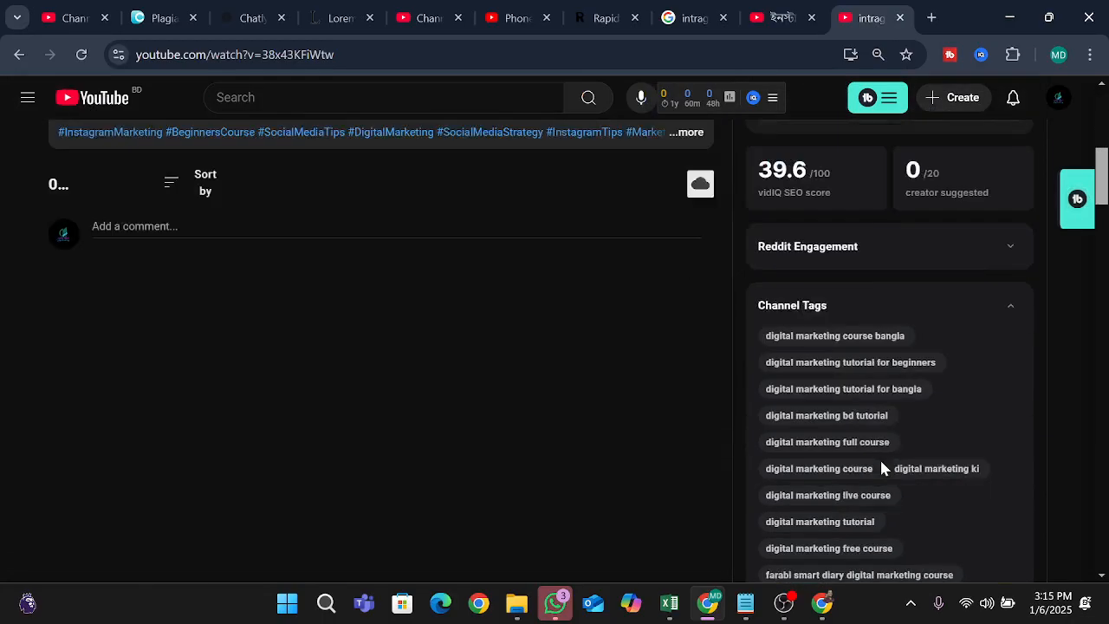
pyautogui.scroll(-10, 880, 463)
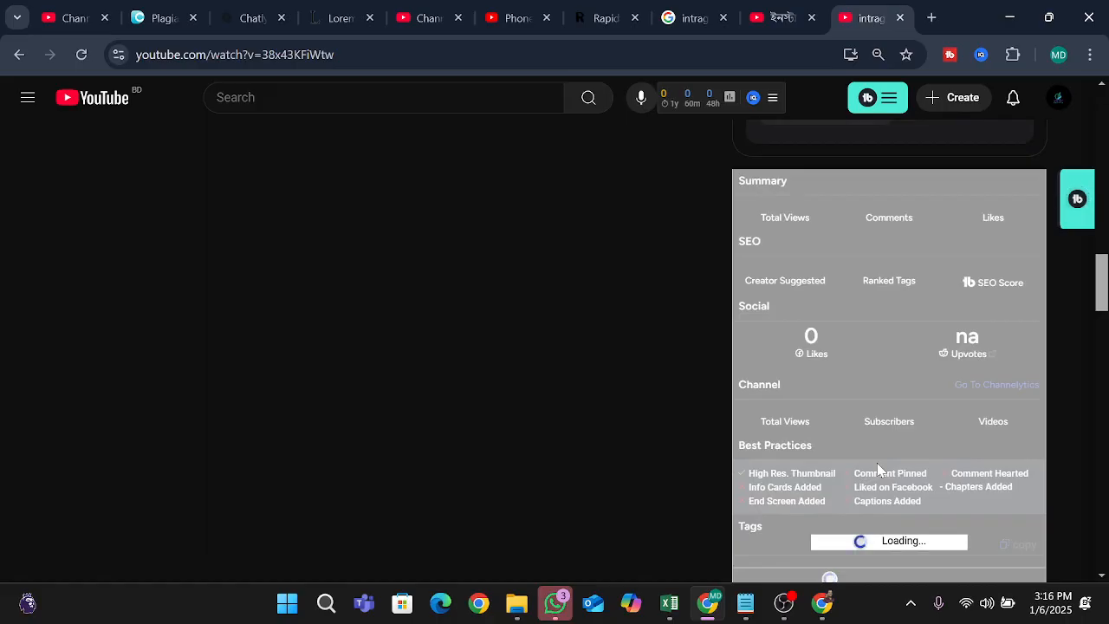
pyautogui.scroll(-1, 878, 469)
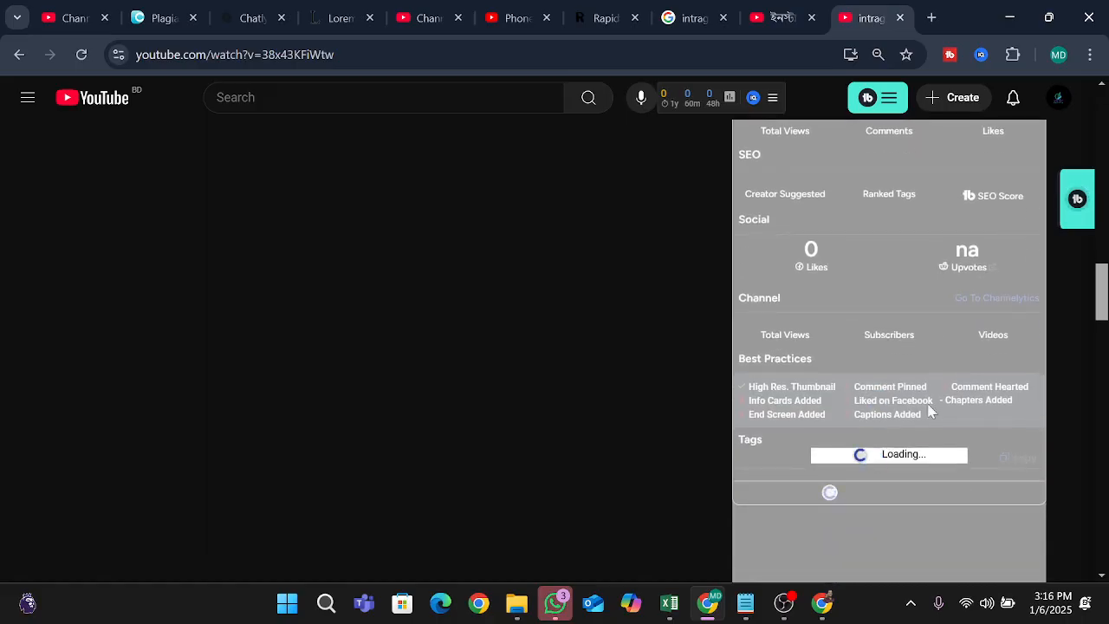
pyautogui.scroll(10, 836, 433)
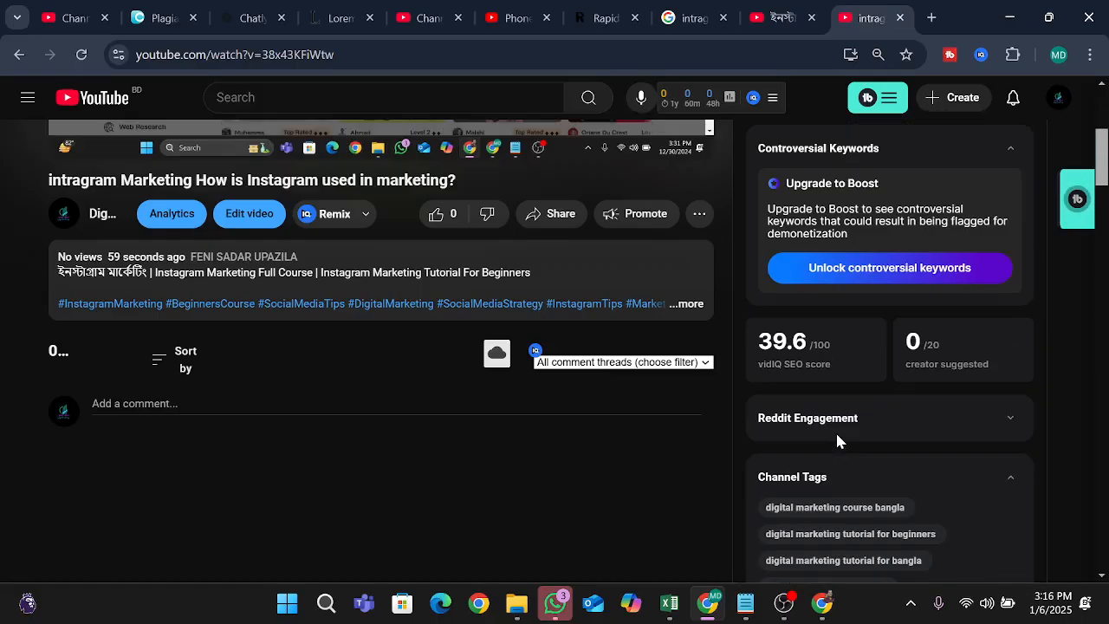
pyautogui.scroll(4, 837, 441)
pyautogui.scroll(-3, 837, 437)
pyautogui.scroll(2, 836, 437)
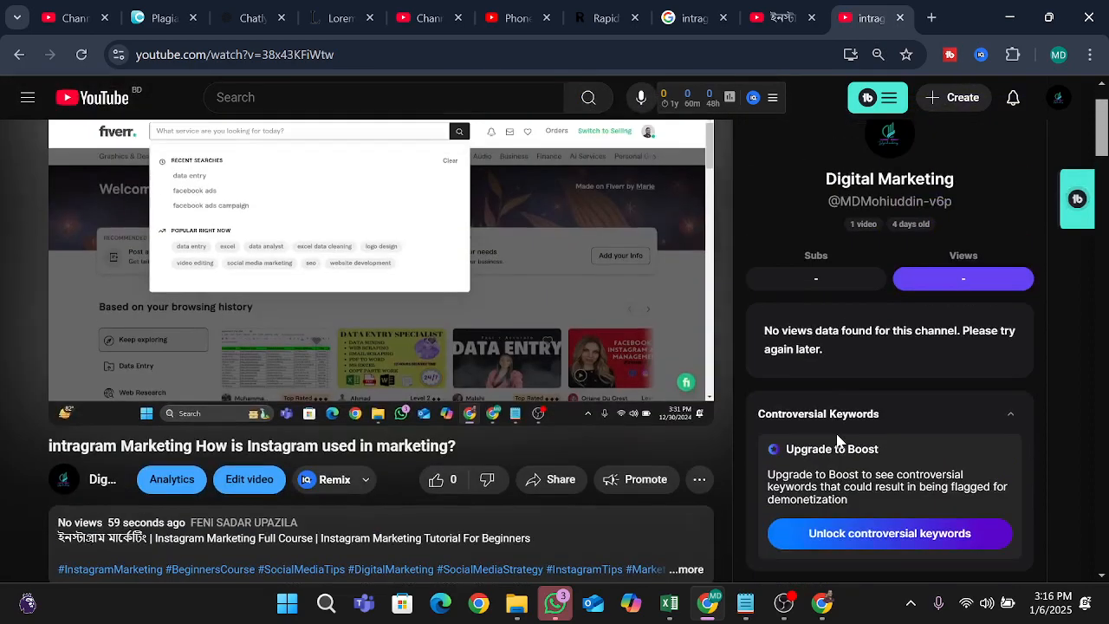
pyautogui.scroll(-12, 676, 429)
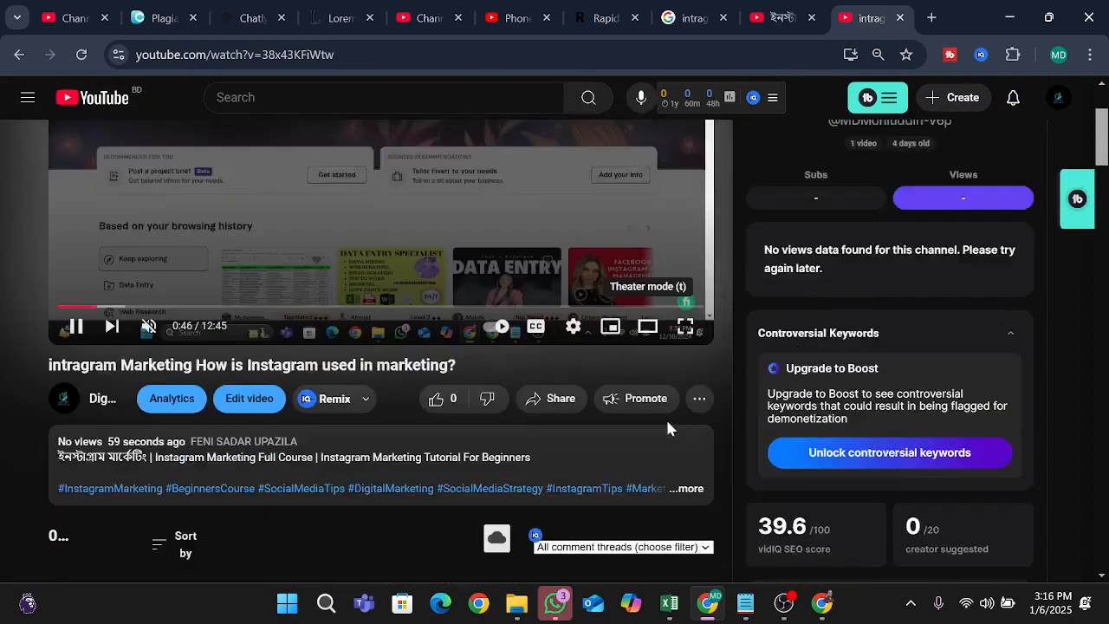
pyautogui.scroll(-4, 676, 435)
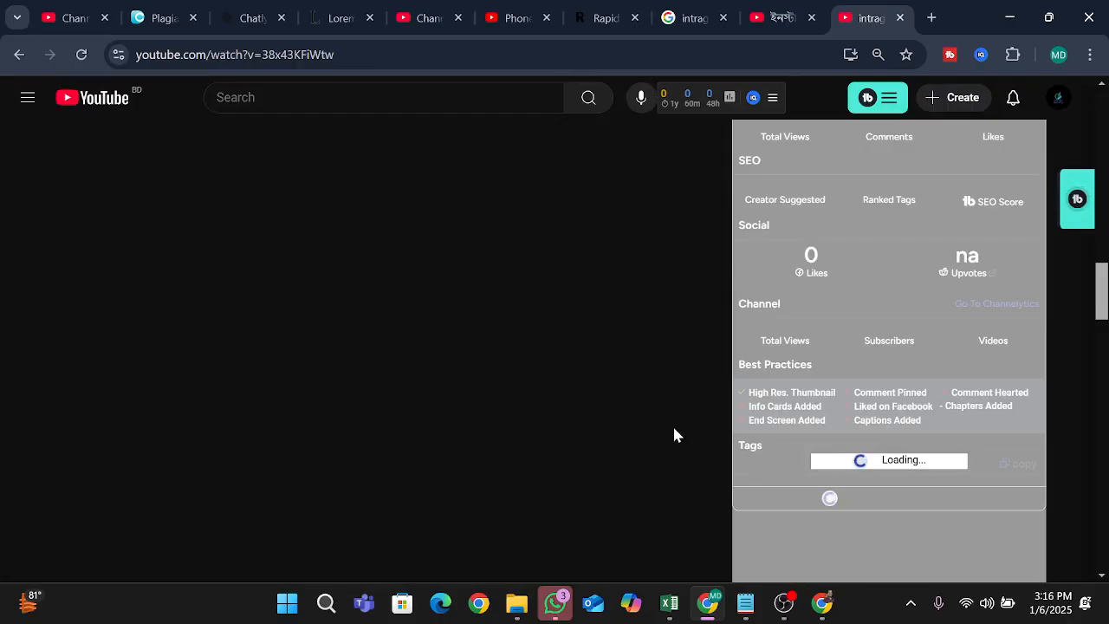
pyautogui.scroll(3, 676, 435)
pyautogui.scroll(-2, 676, 435)
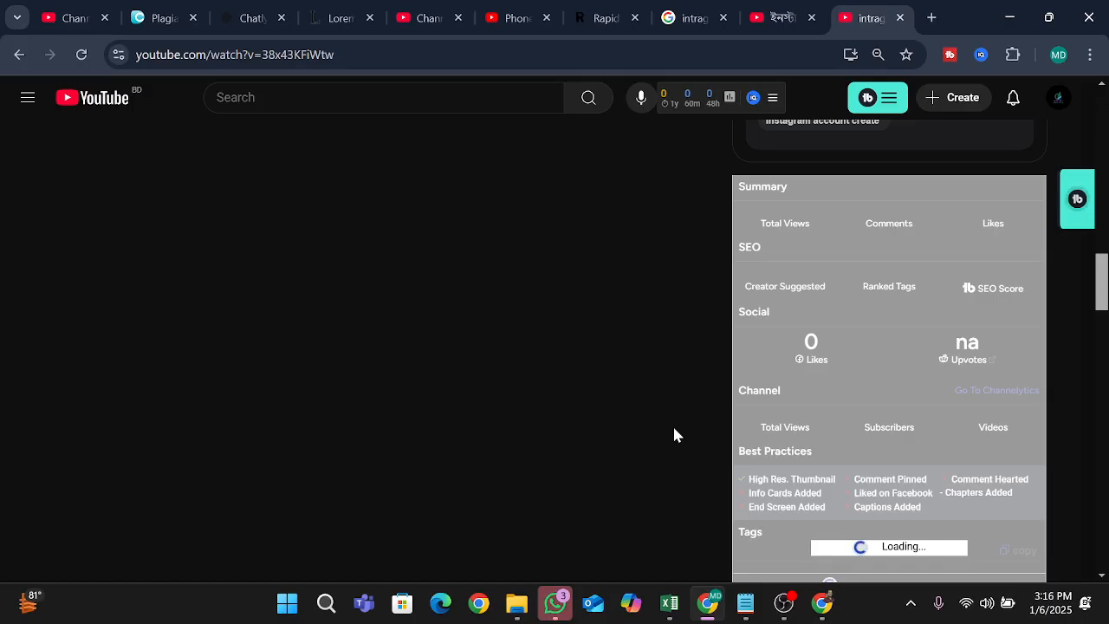
pyautogui.scroll(10, 674, 435)
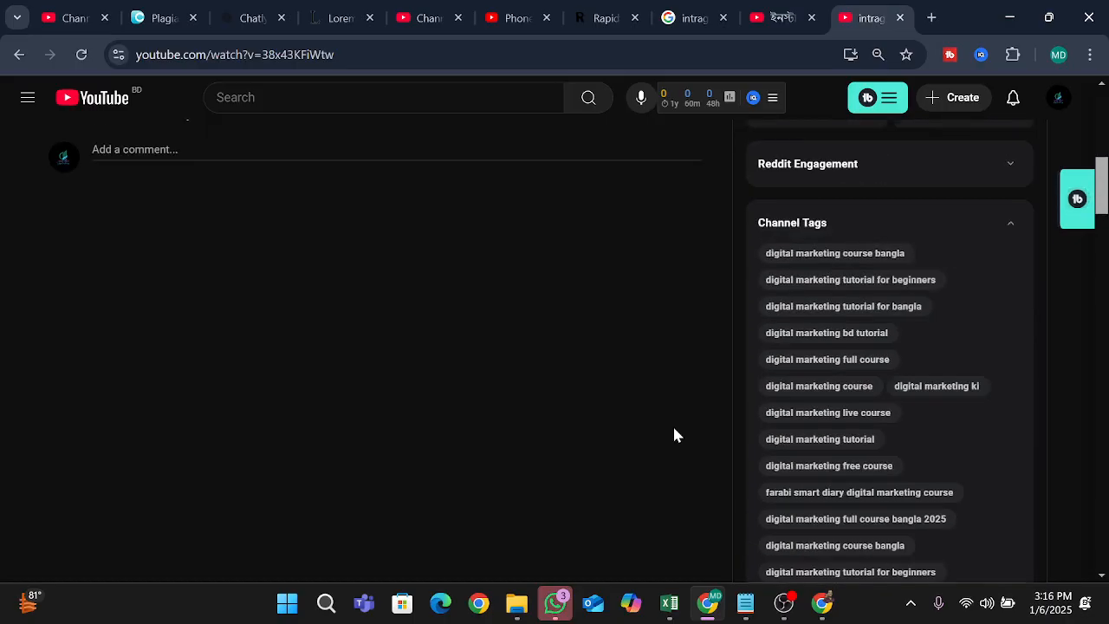
pyautogui.scroll(10, 674, 435)
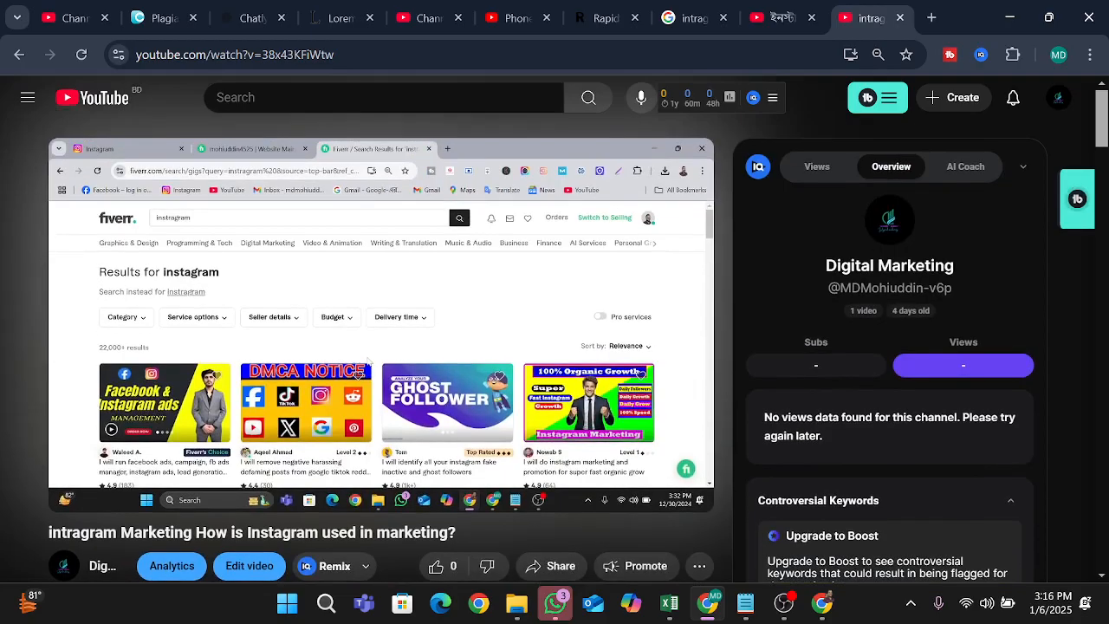
pyautogui.scroll(-20, 674, 435)
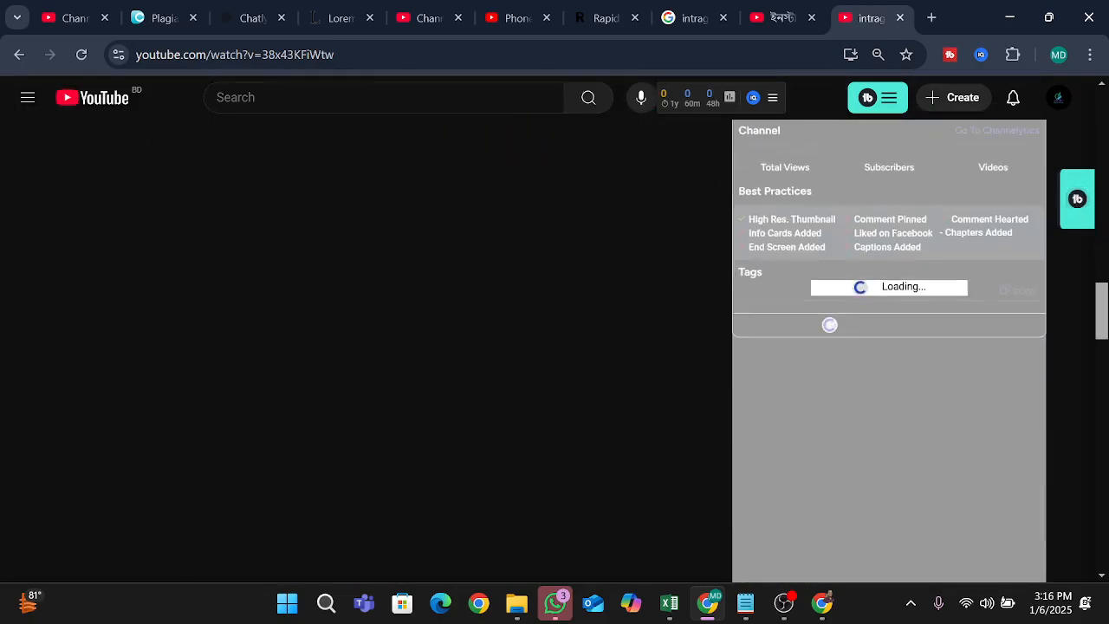
pyautogui.scroll(8, 674, 435)
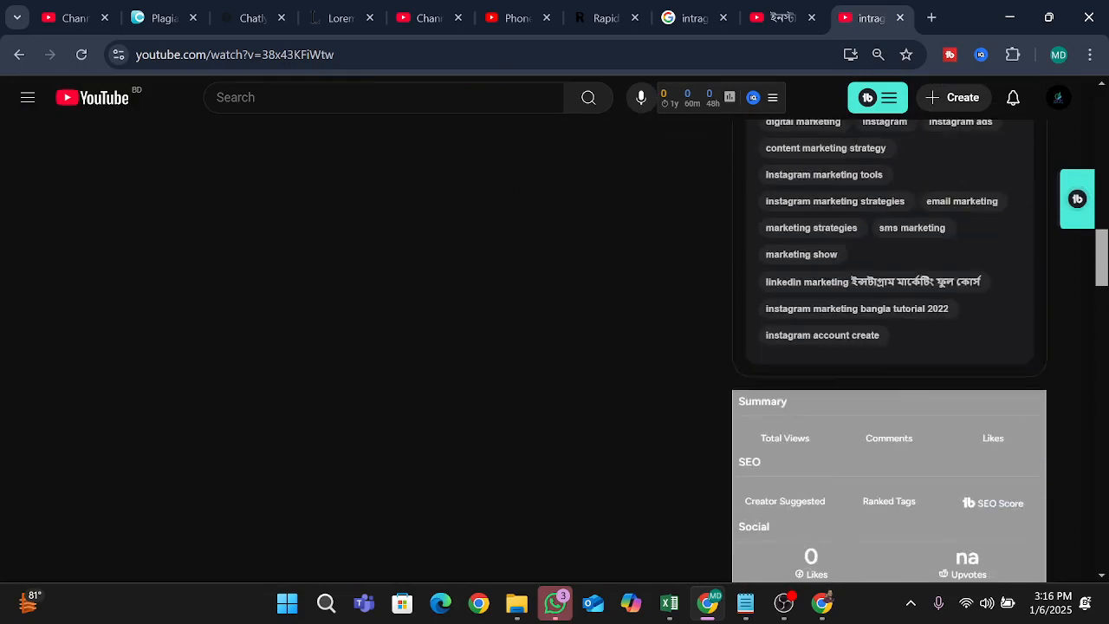
pyautogui.scroll(10, 555, 328)
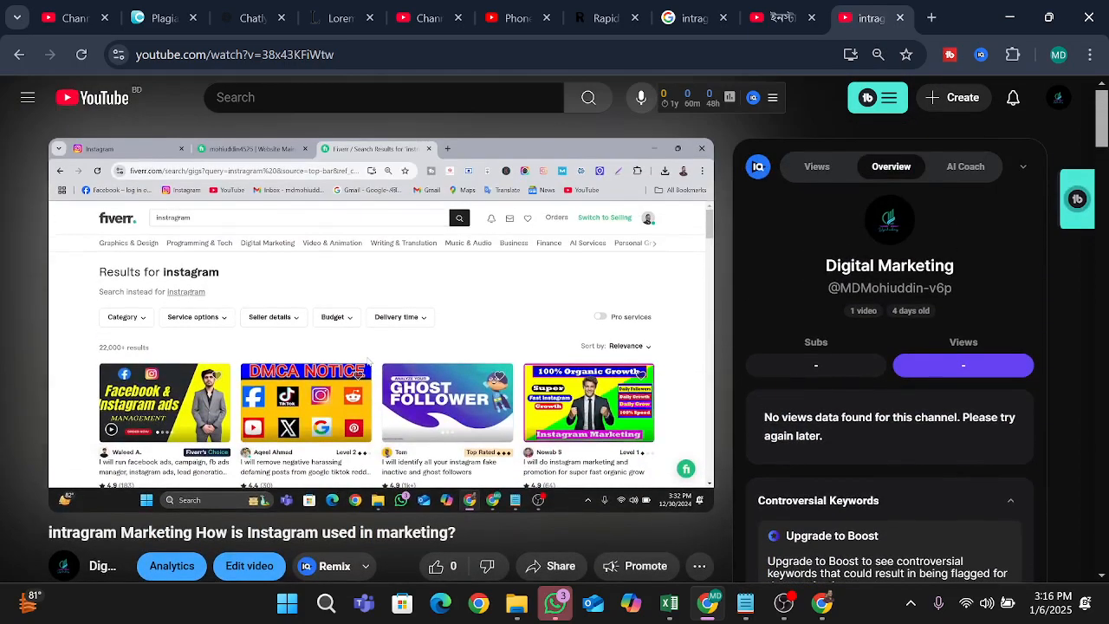